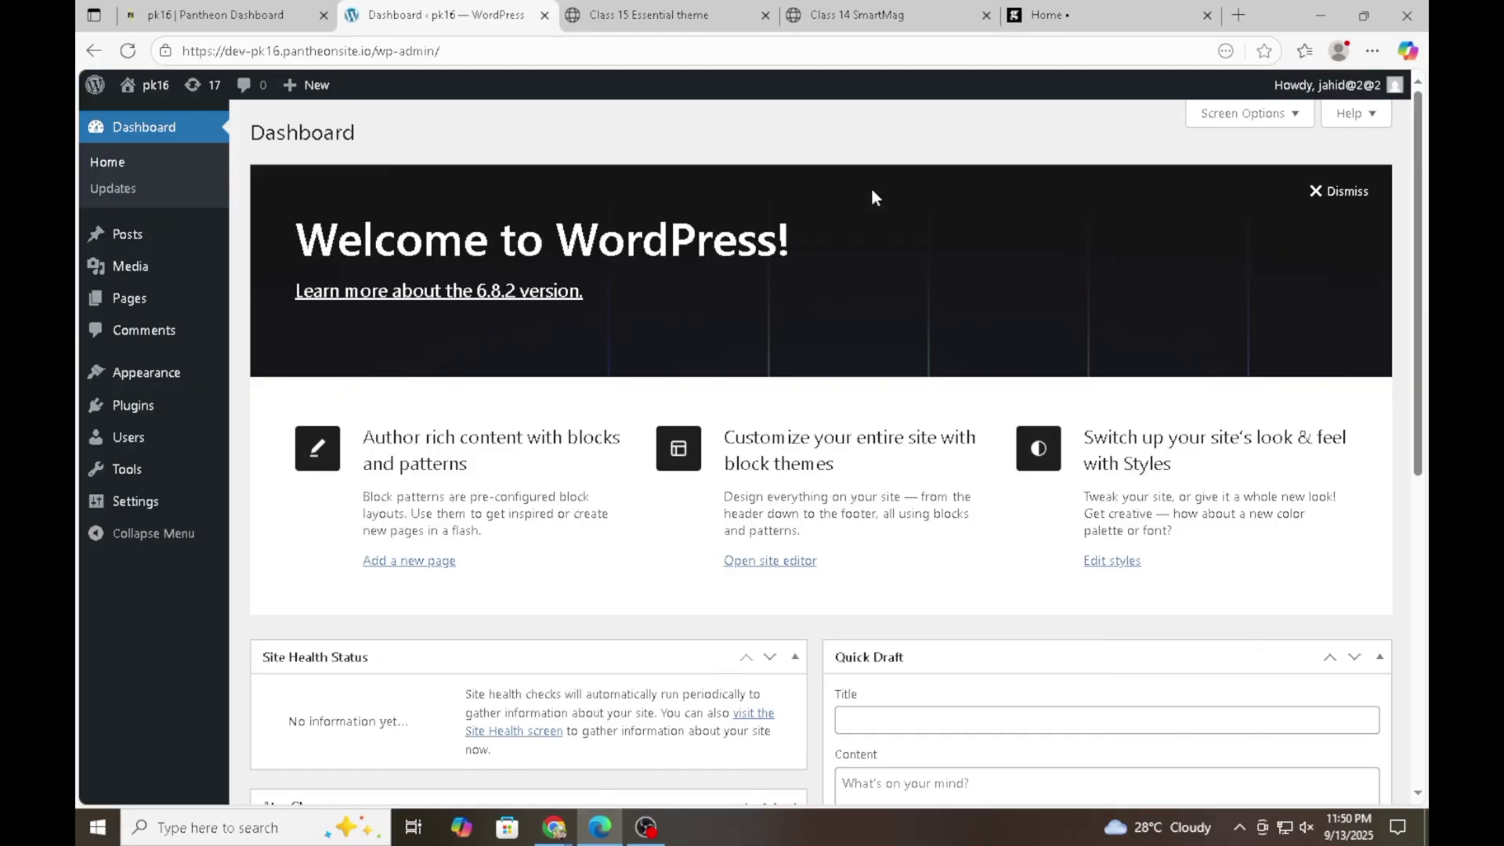
scroll(874, 194, down, 8)
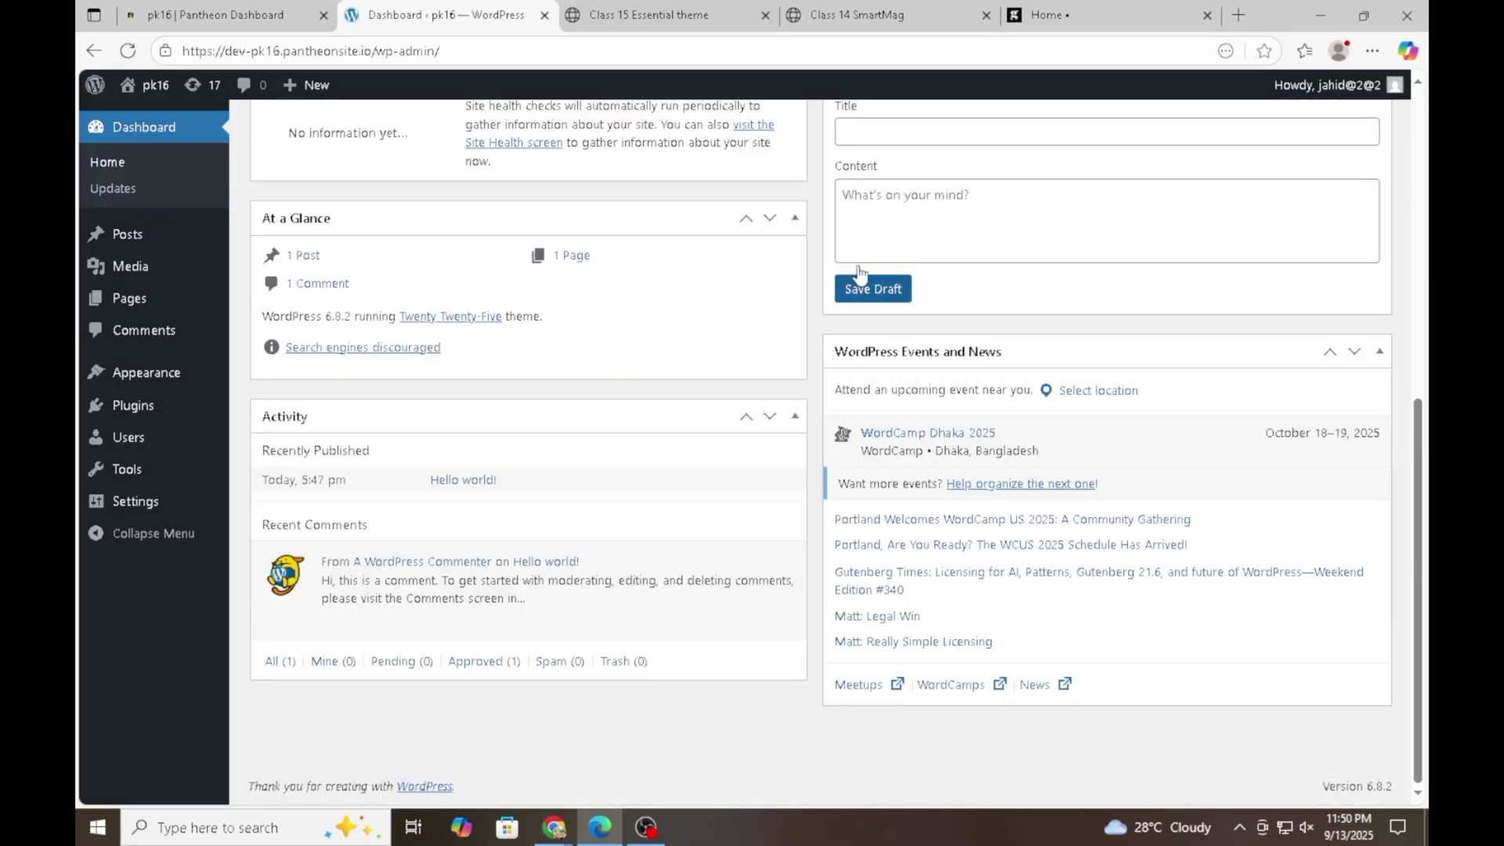
scroll(799, 247, up, 3)
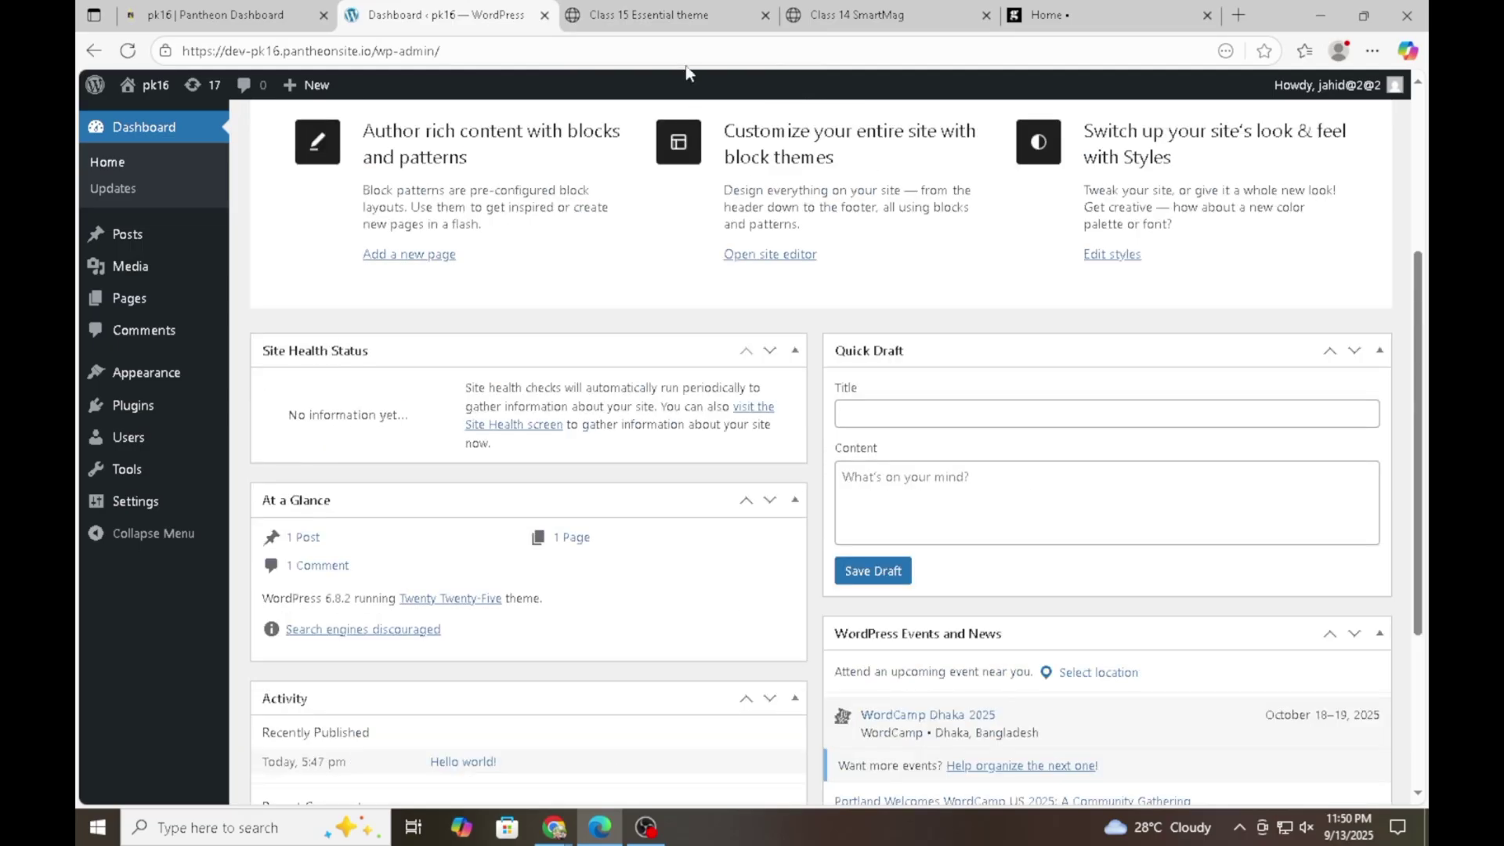
scroll(607, 282, up, 4)
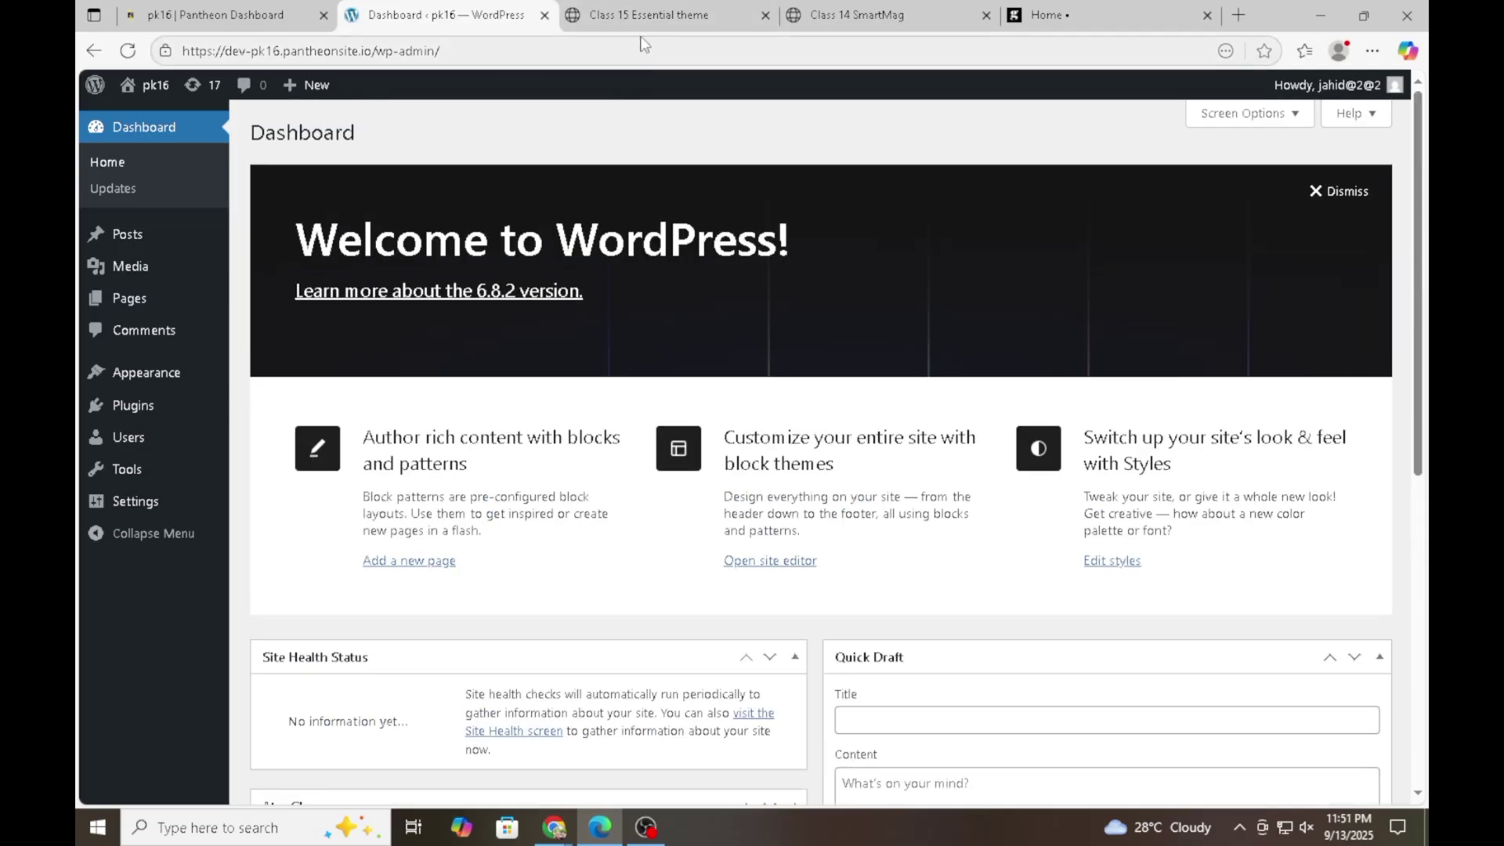
Examine the hero section and services area of the Class 15 Essential theme demo site.
click(658, 9)
scroll(682, 207, up, 10)
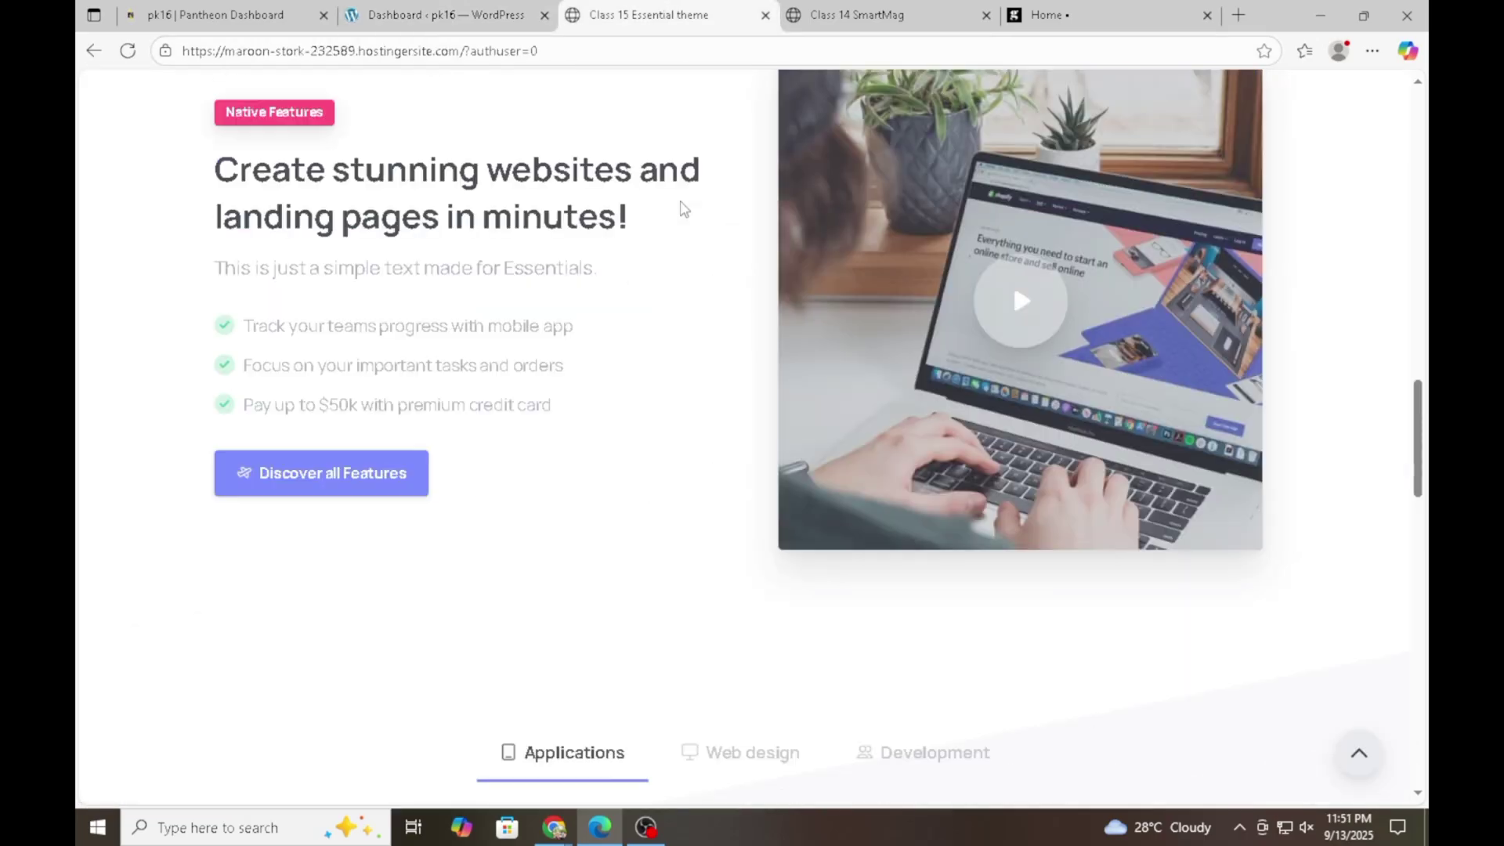
scroll(683, 208, up, 10)
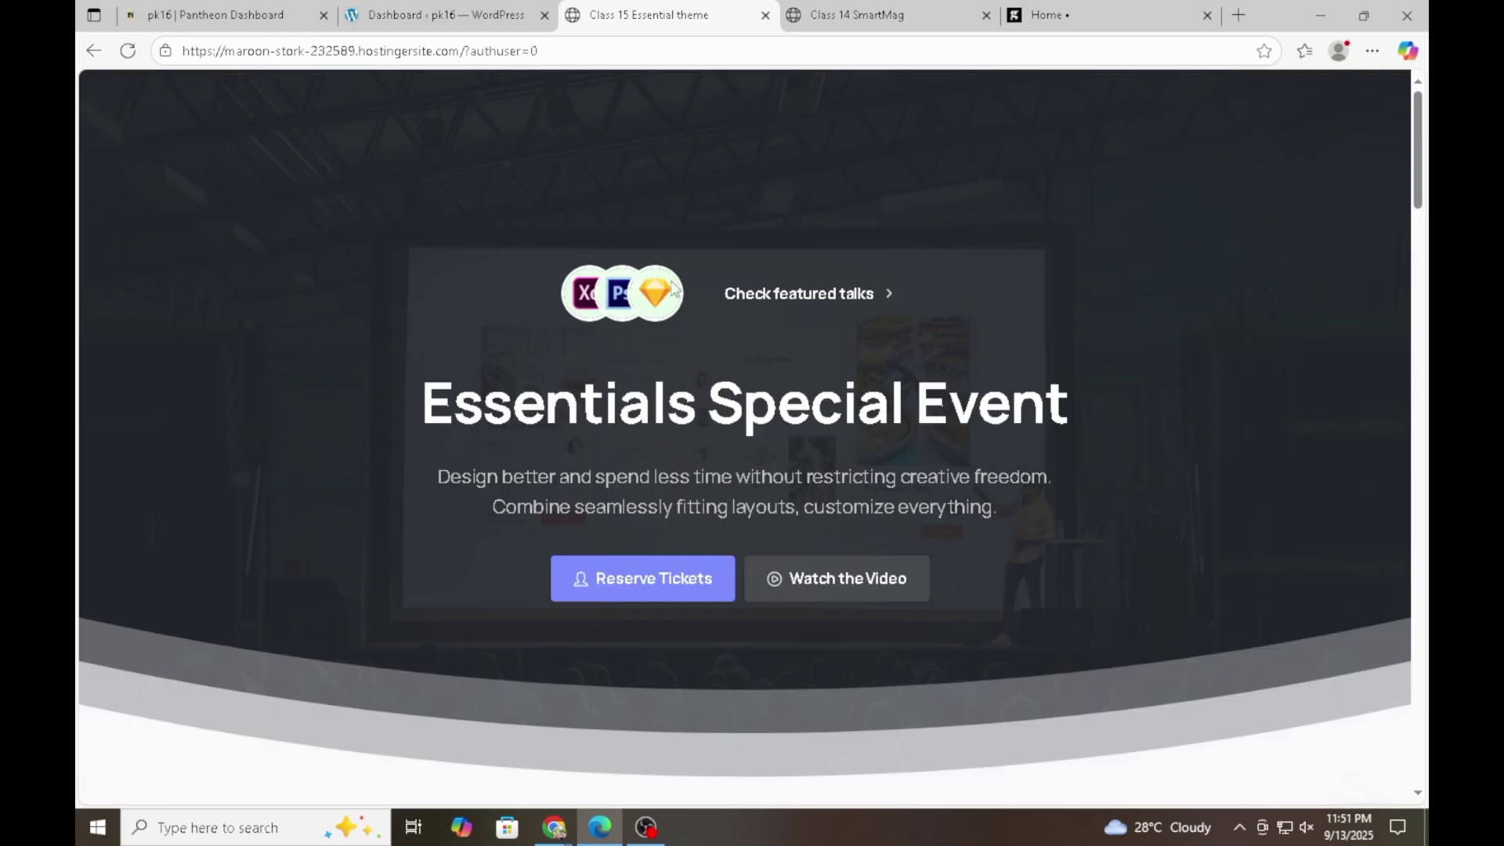
scroll(600, 369, down, 3)
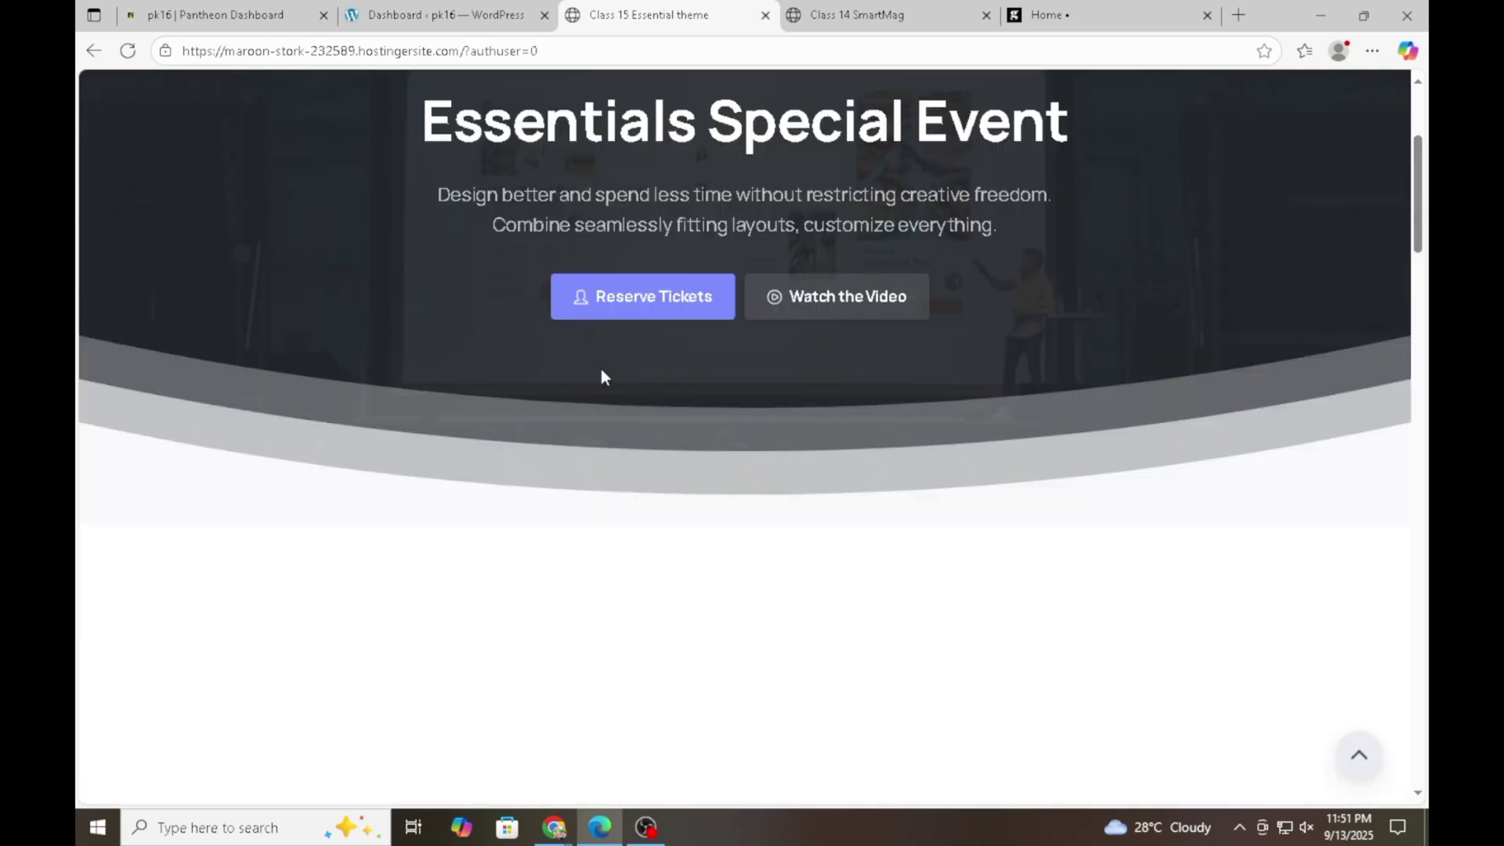
scroll(603, 369, up, 3)
scroll(605, 368, down, 2)
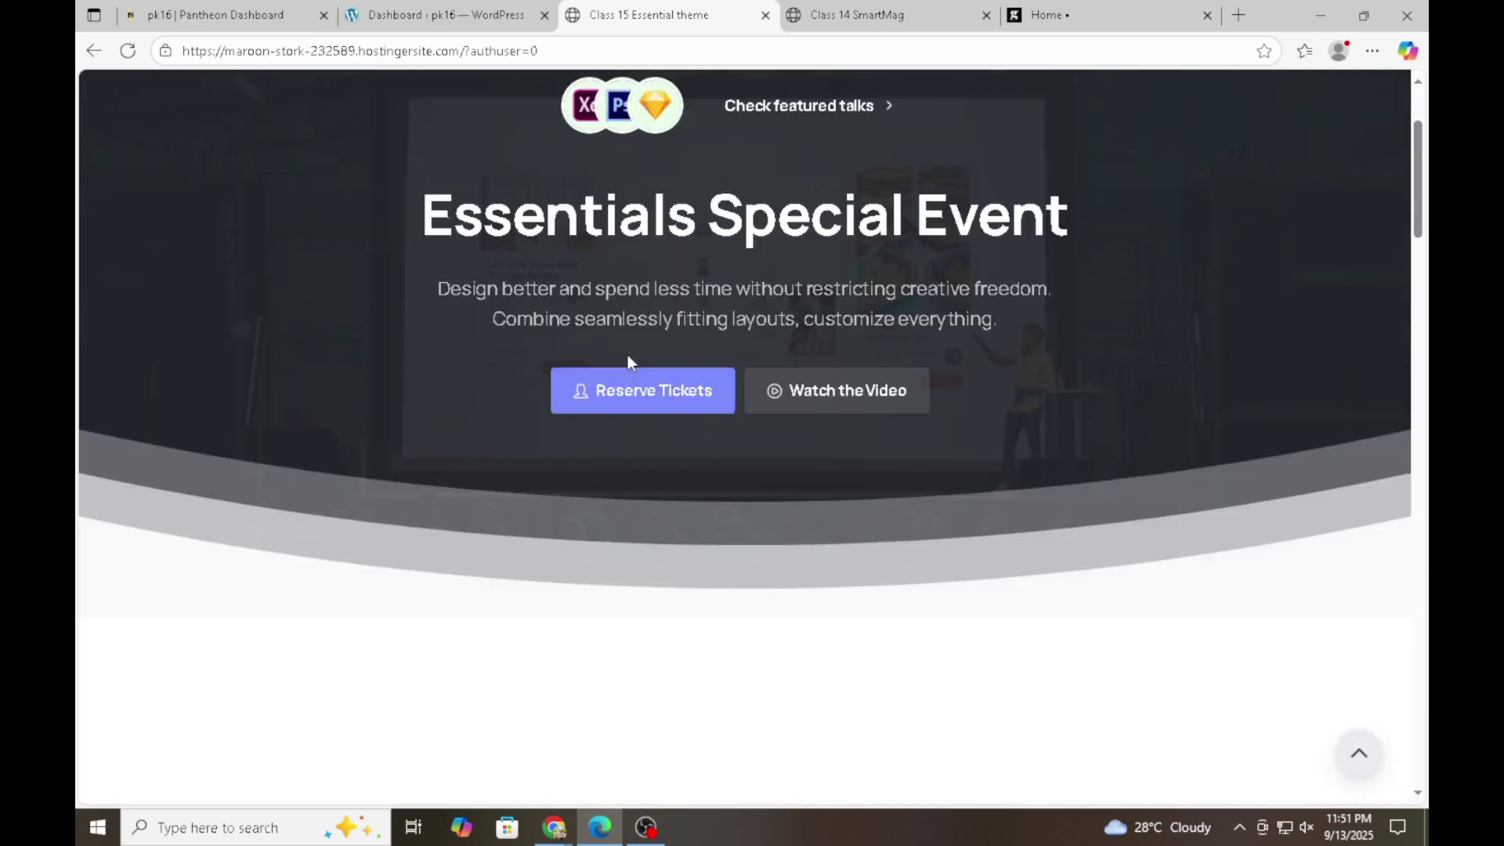
scroll(595, 407, up, 2)
scroll(658, 439, down, 5)
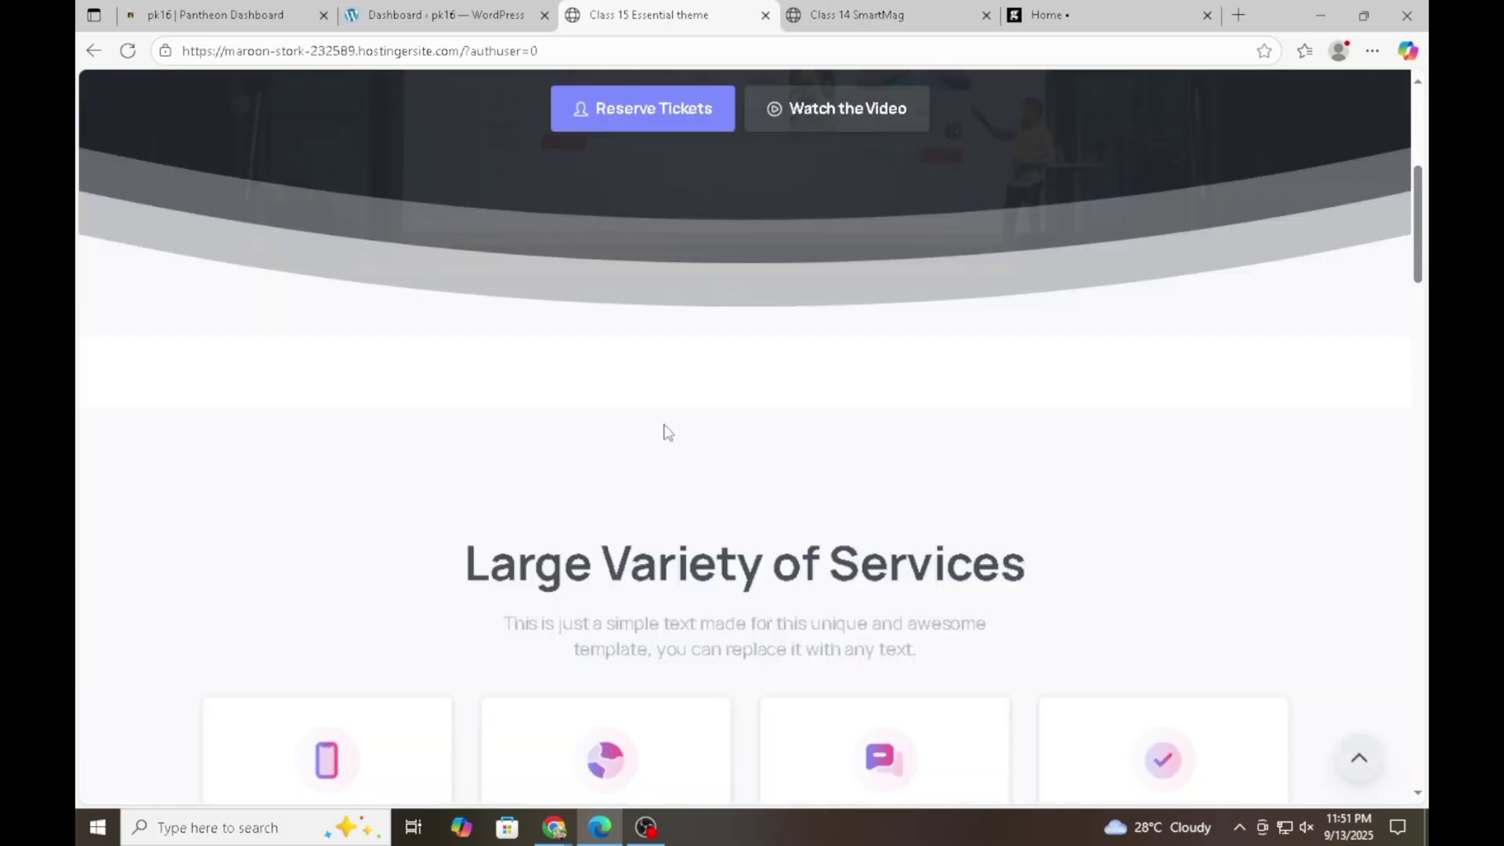
scroll(664, 426, up, 5)
scroll(619, 319, down, 10)
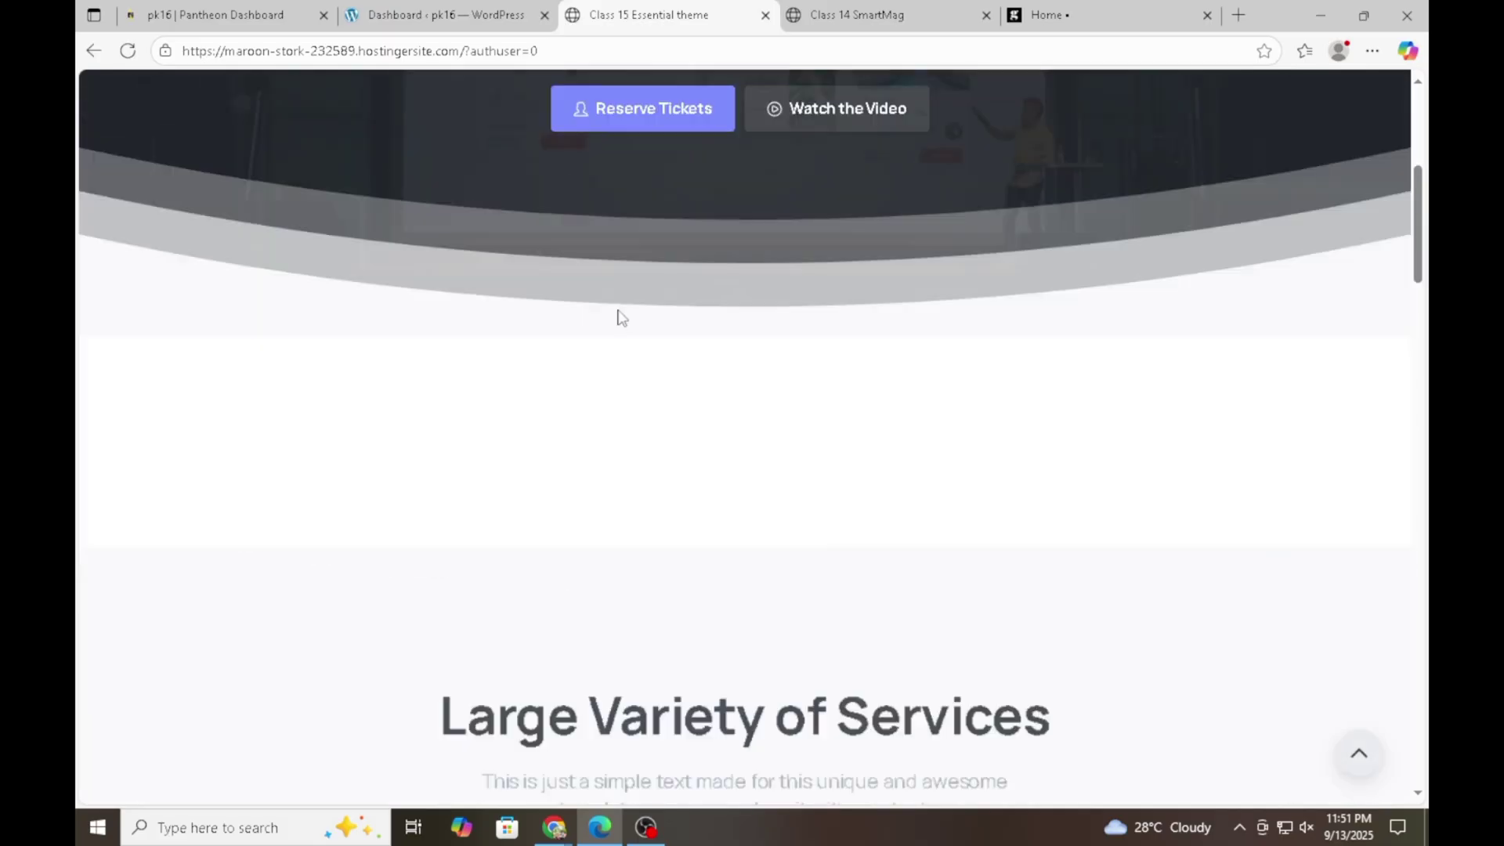
scroll(322, 154, up, 10)
Reload the Essential theme site and review its sections down to the customer testimonials.
click(128, 51)
scroll(508, 376, down, 10)
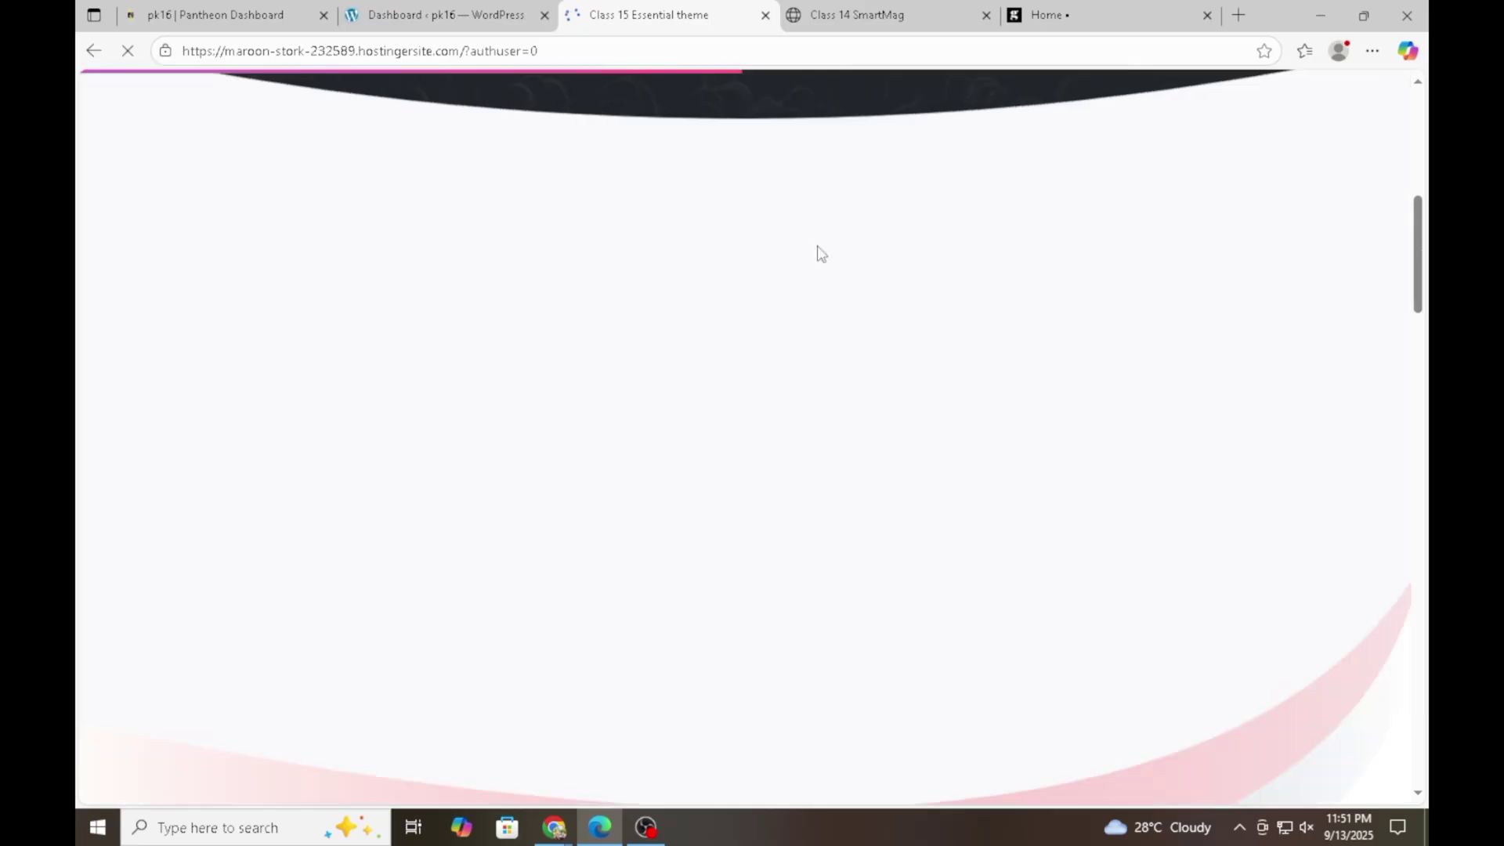
scroll(978, 434, down, 15)
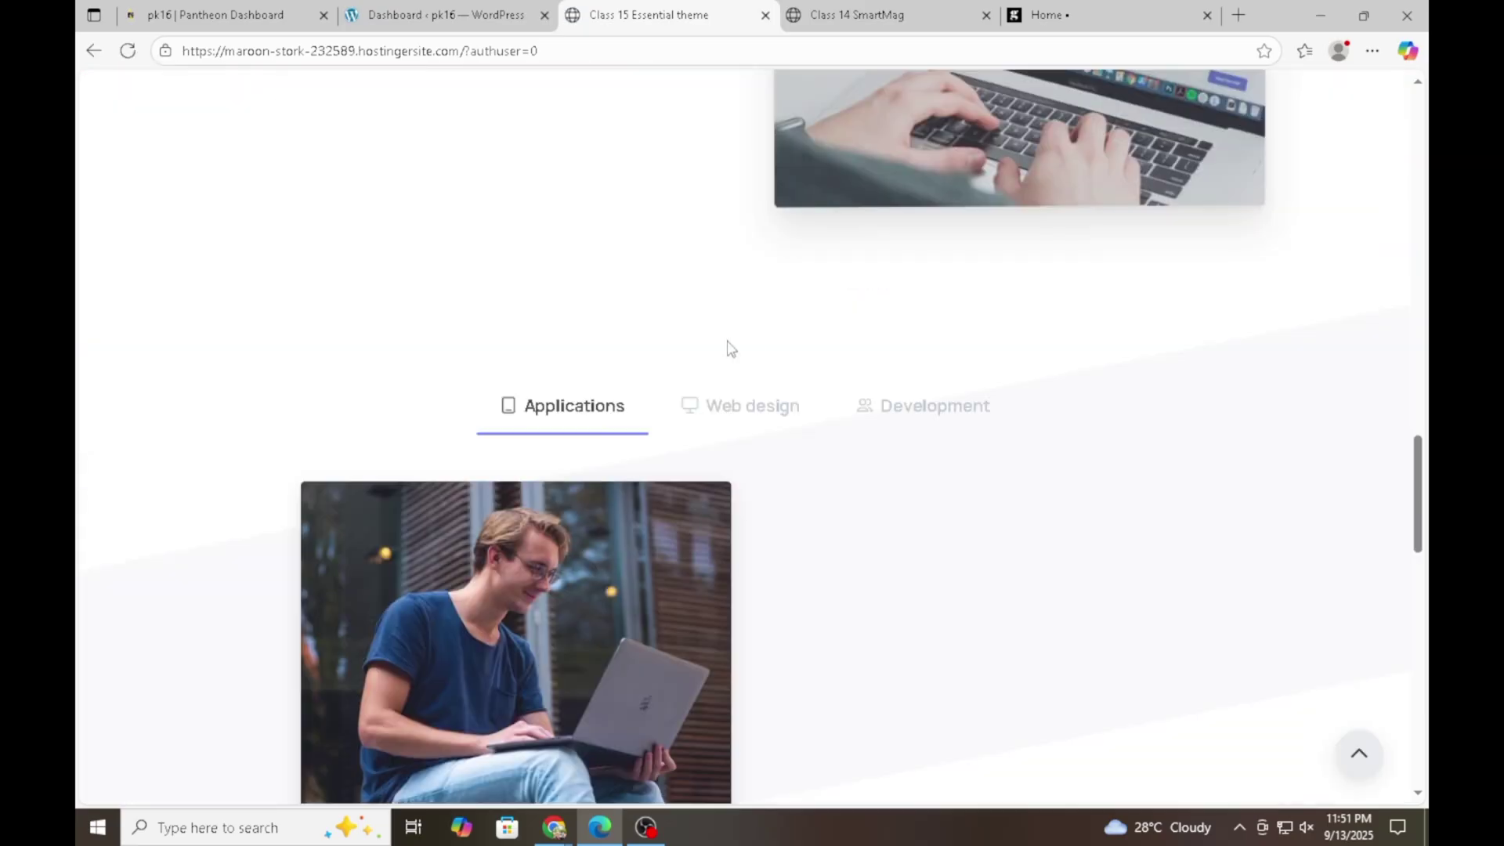
scroll(554, 608, down, 4)
scroll(910, 347, down, 7)
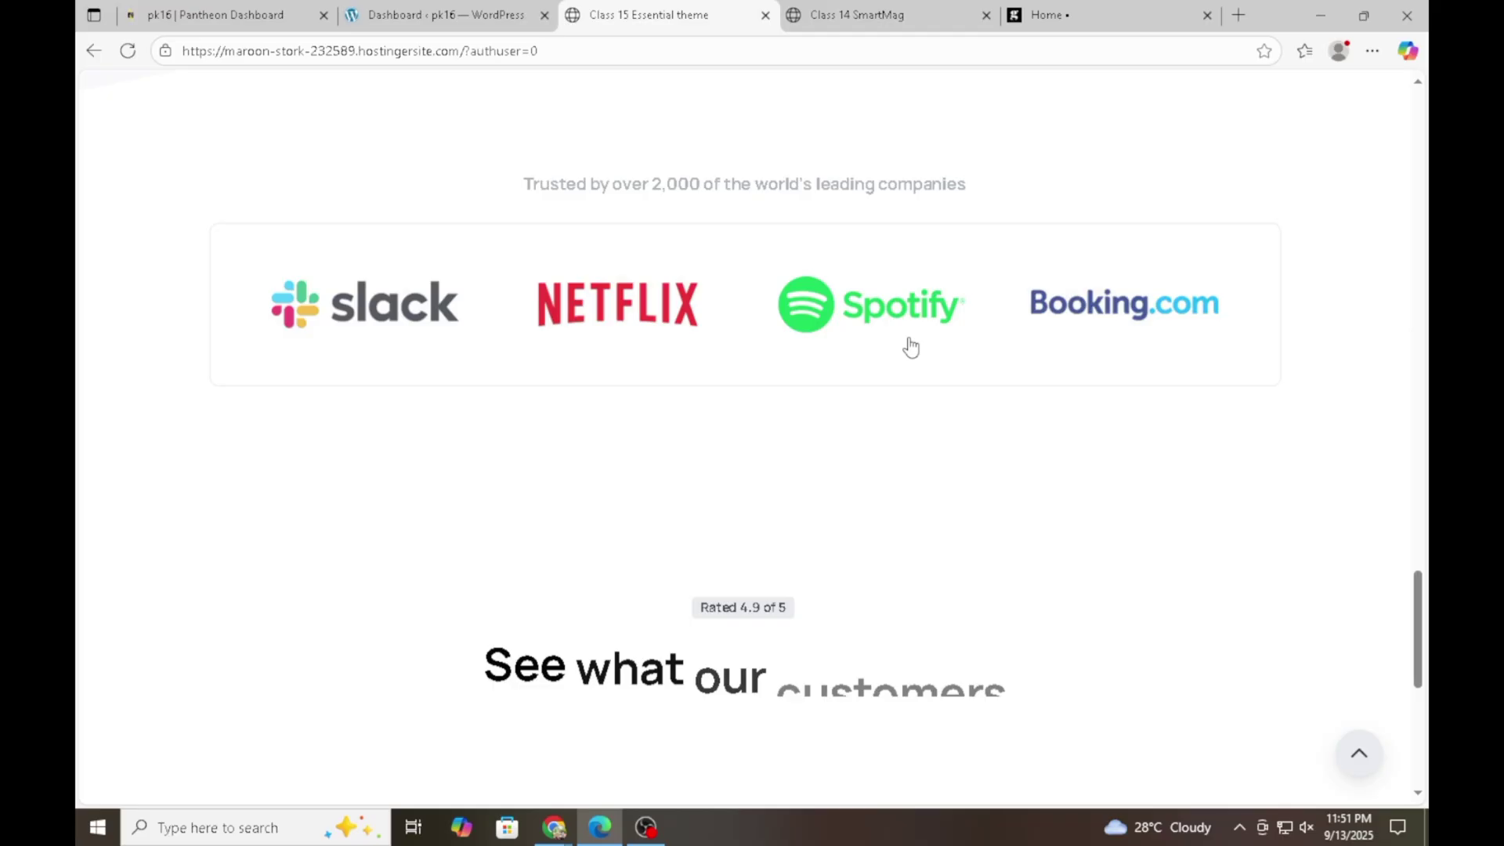
scroll(910, 347, down, 6)
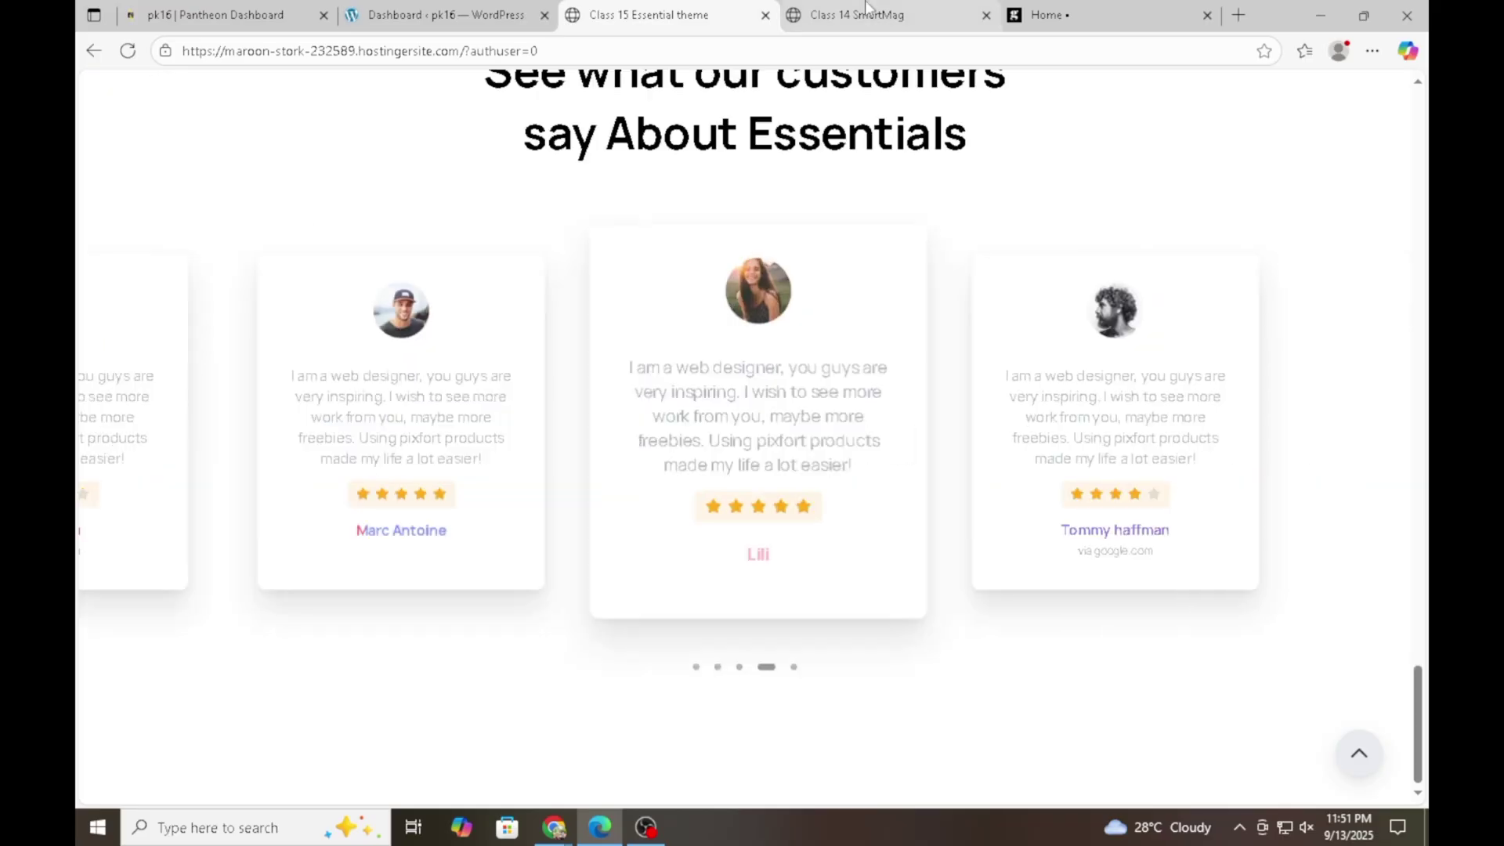
Review the Class 14 SmartMag news site, including the article "Europe Must Slash Gas Dependence to Help Stop Russia's War" and the homepage categories.
click(866, 14)
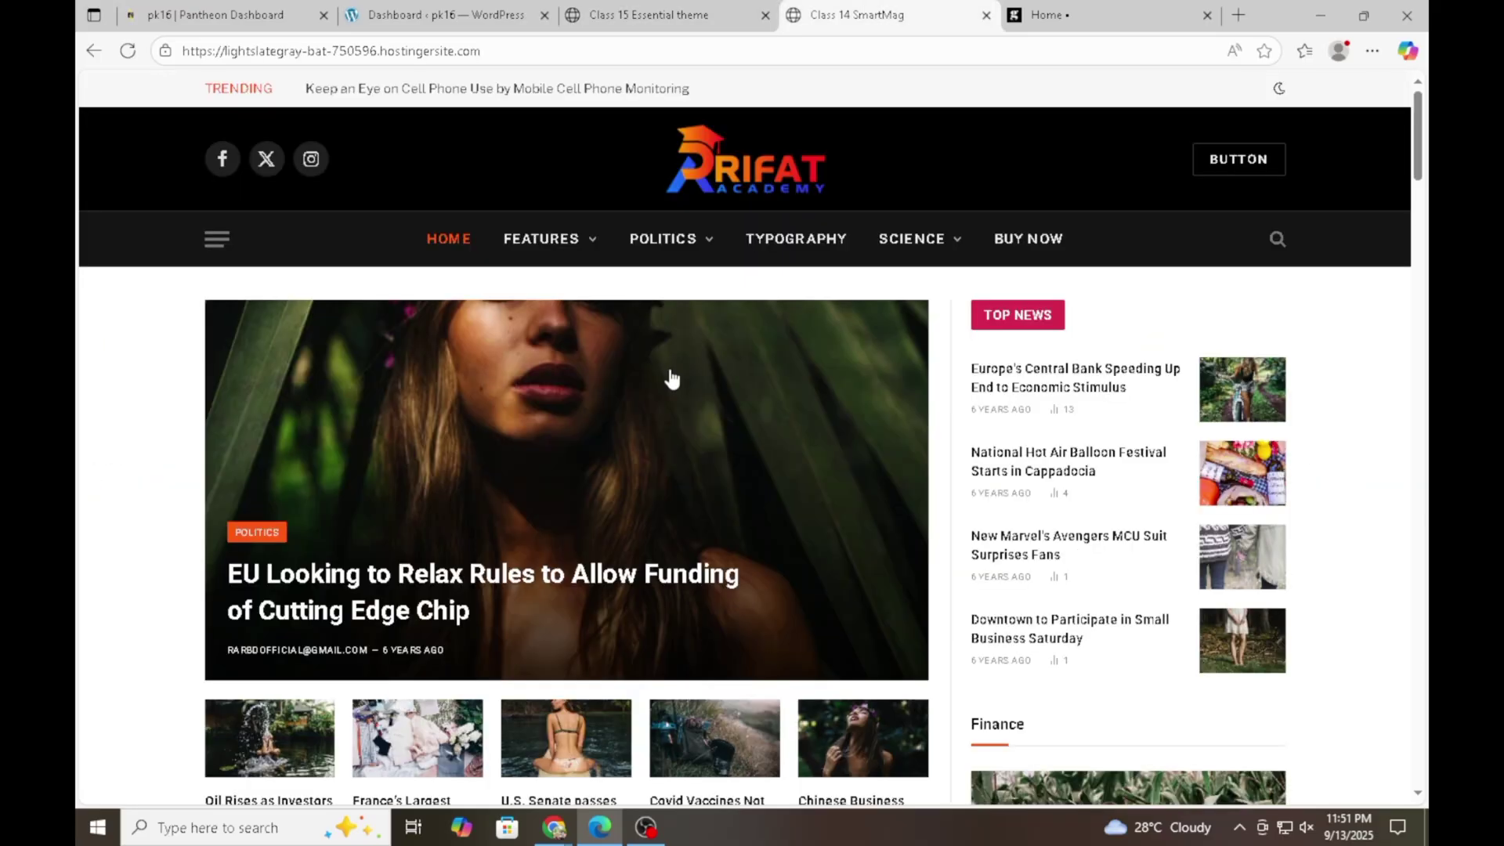
scroll(671, 379, down, 7)
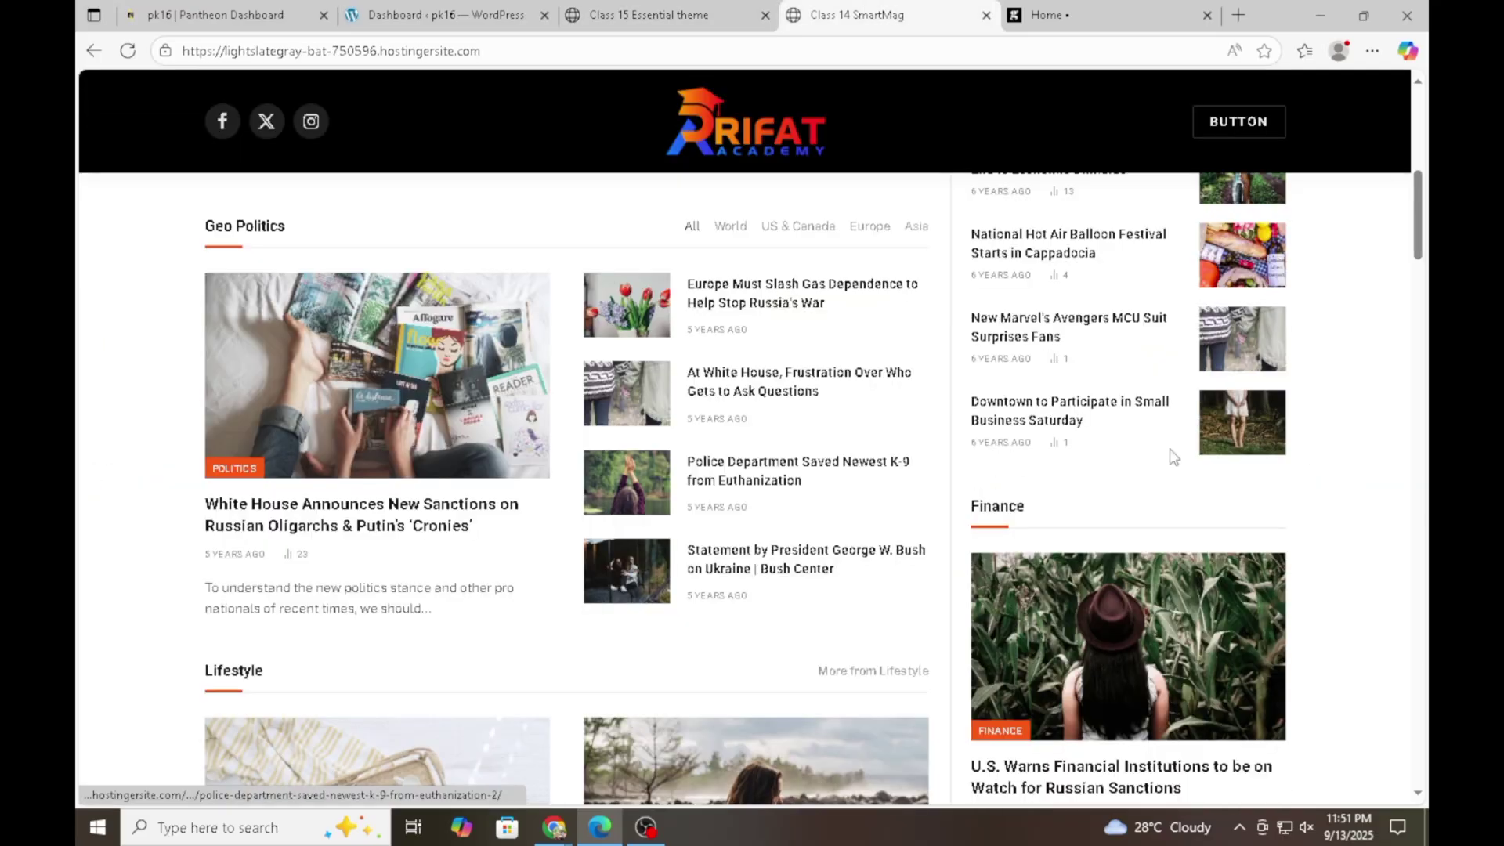
click(764, 294)
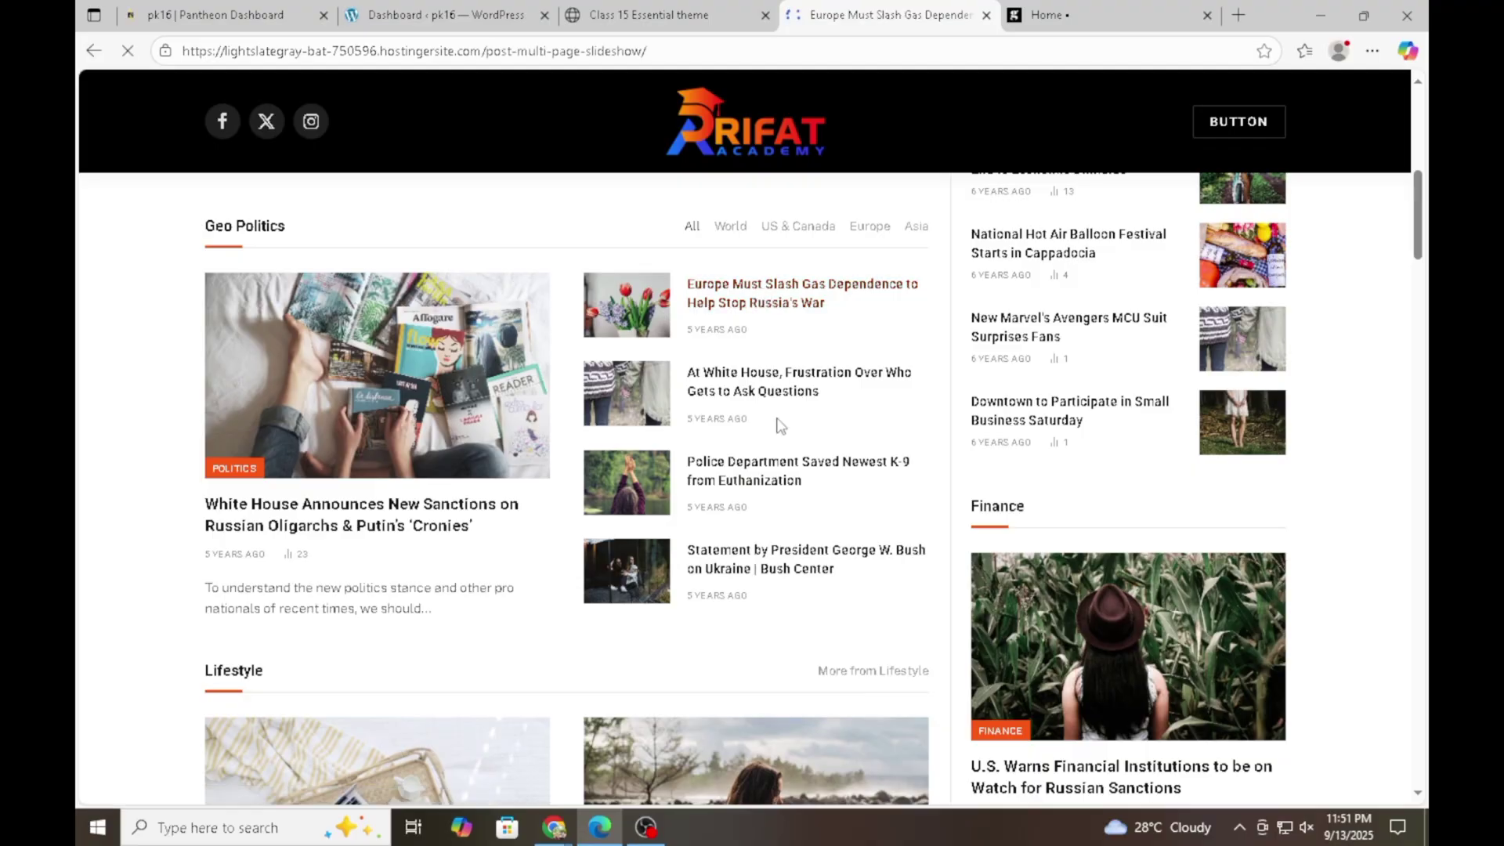
scroll(939, 490, down, 10)
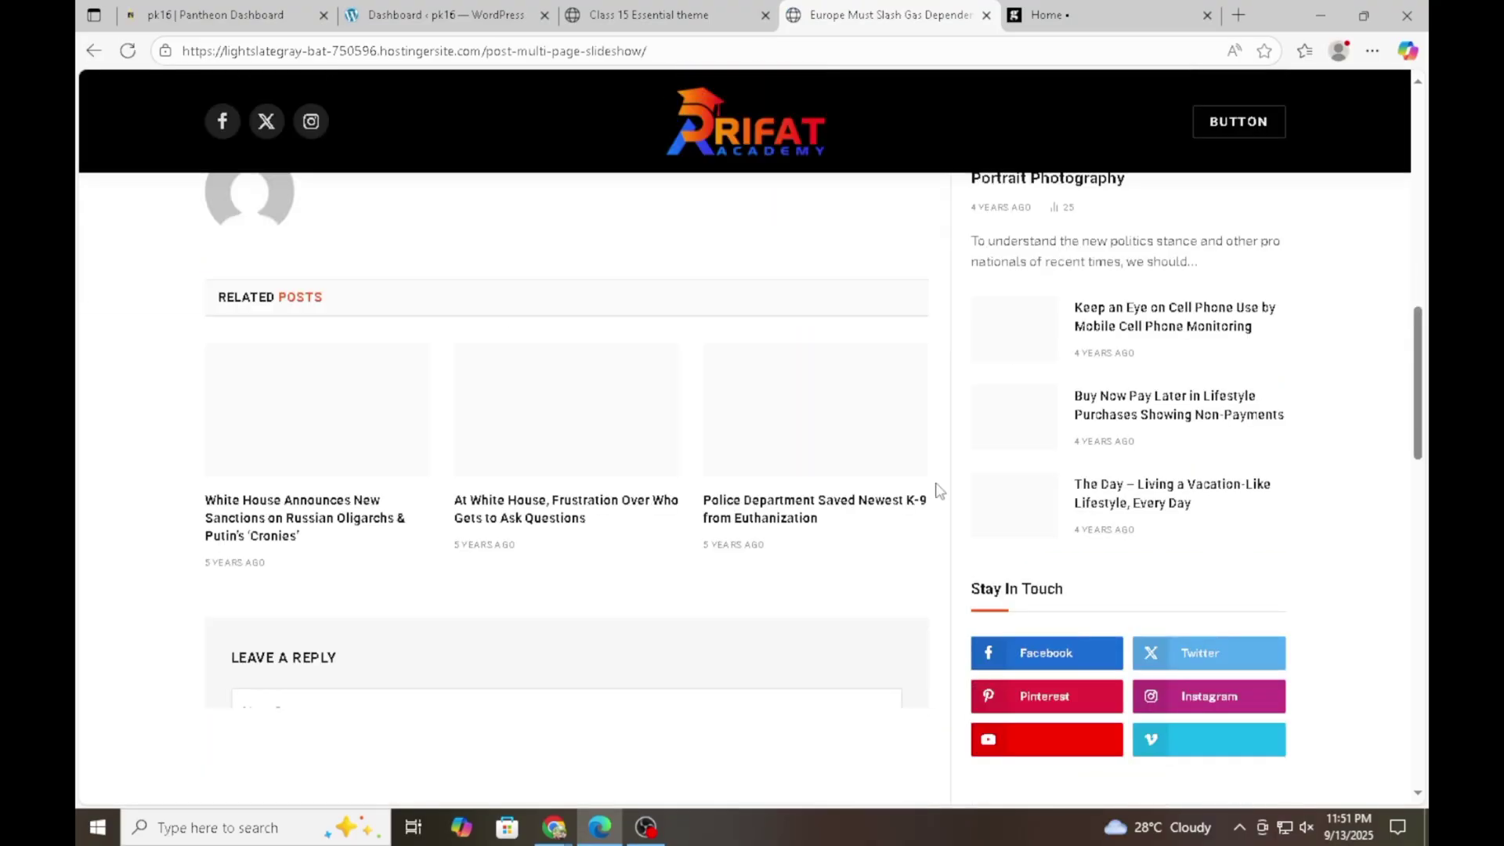
scroll(939, 491, up, 10)
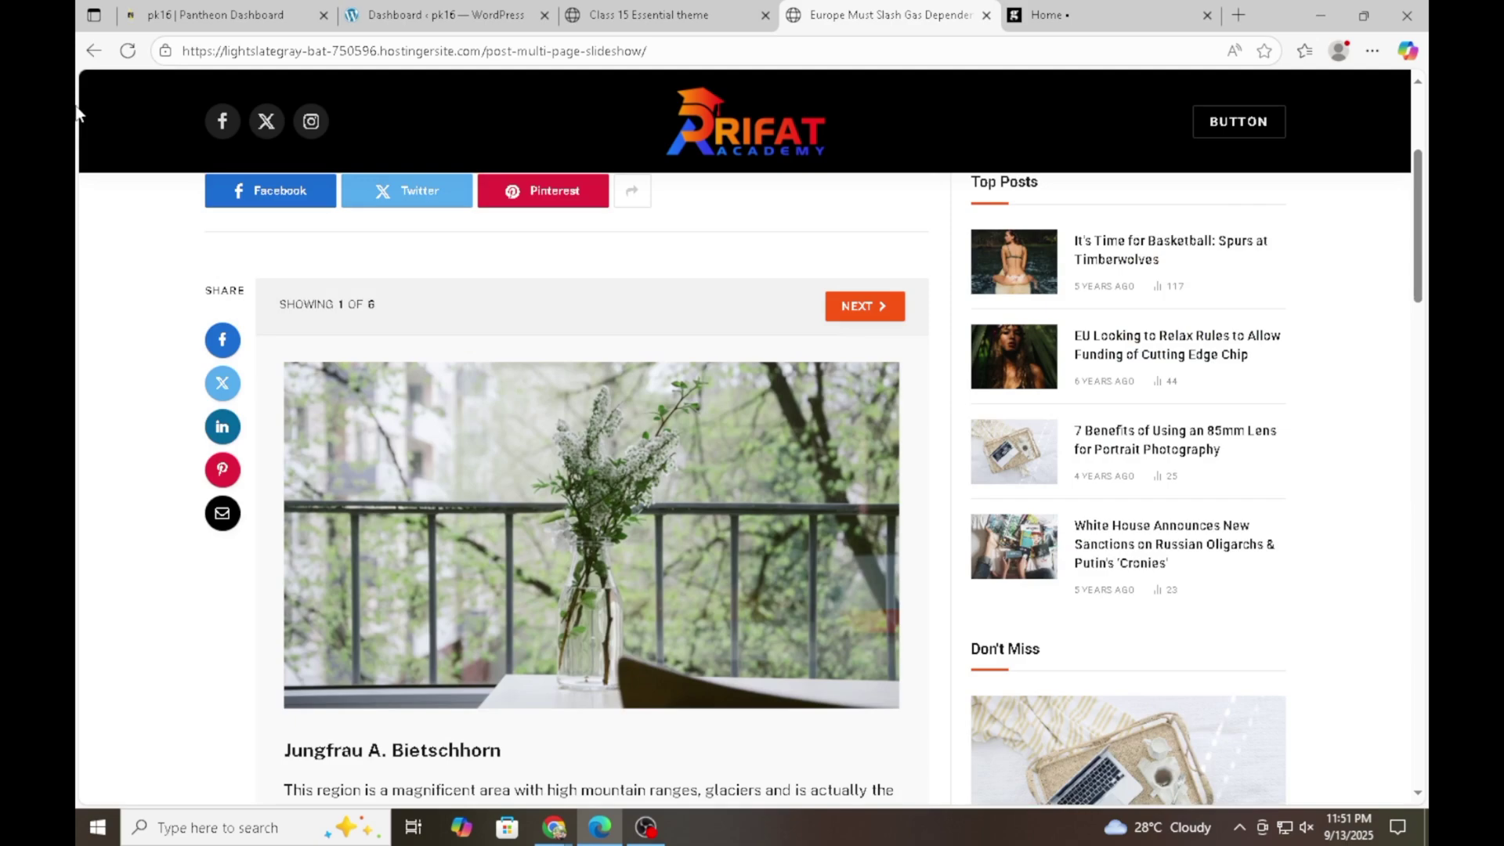
click(93, 51)
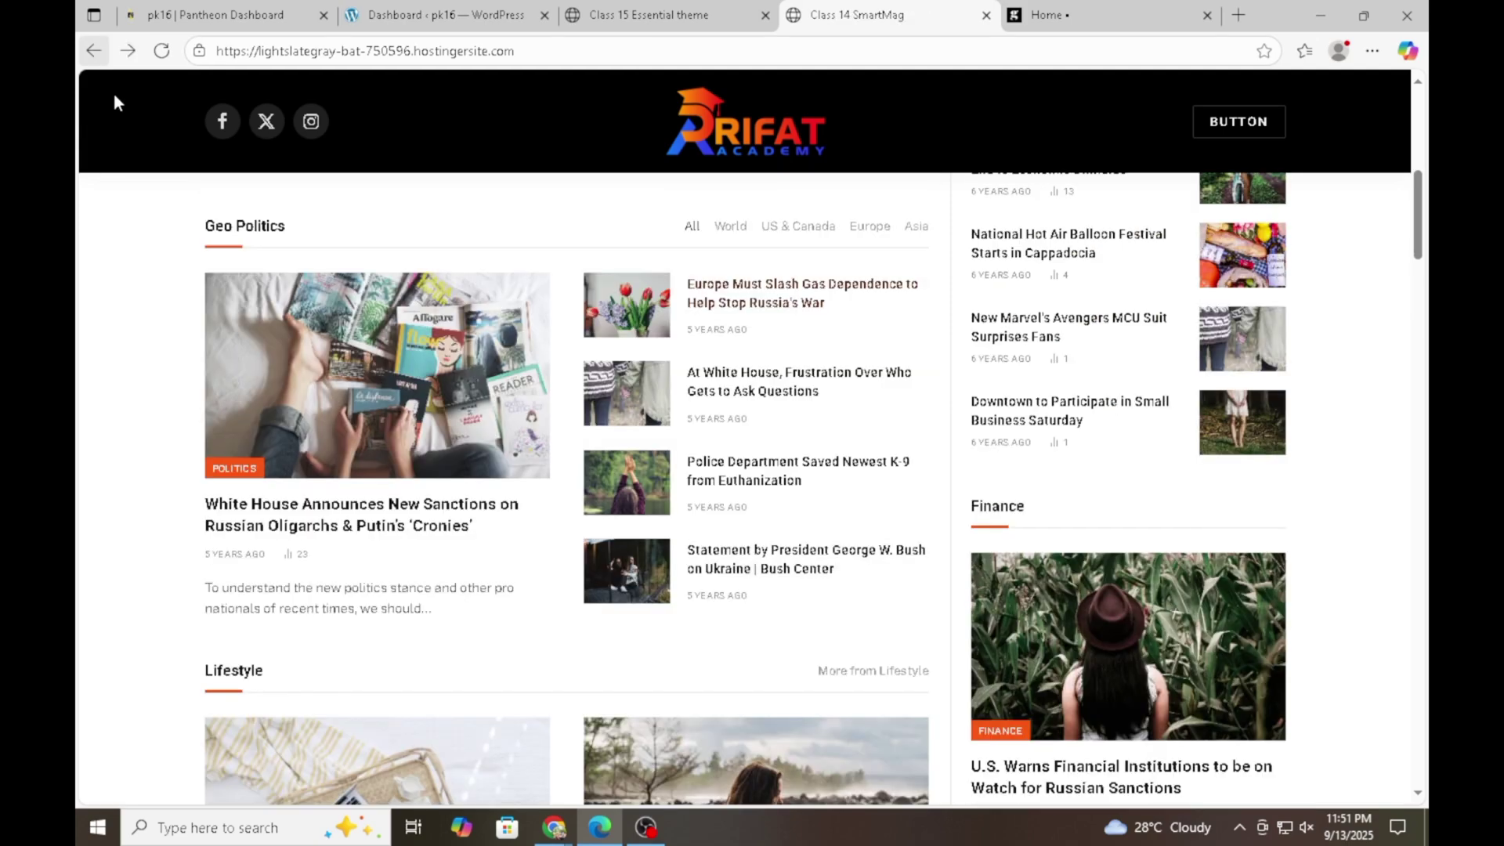
scroll(758, 305, down, 10)
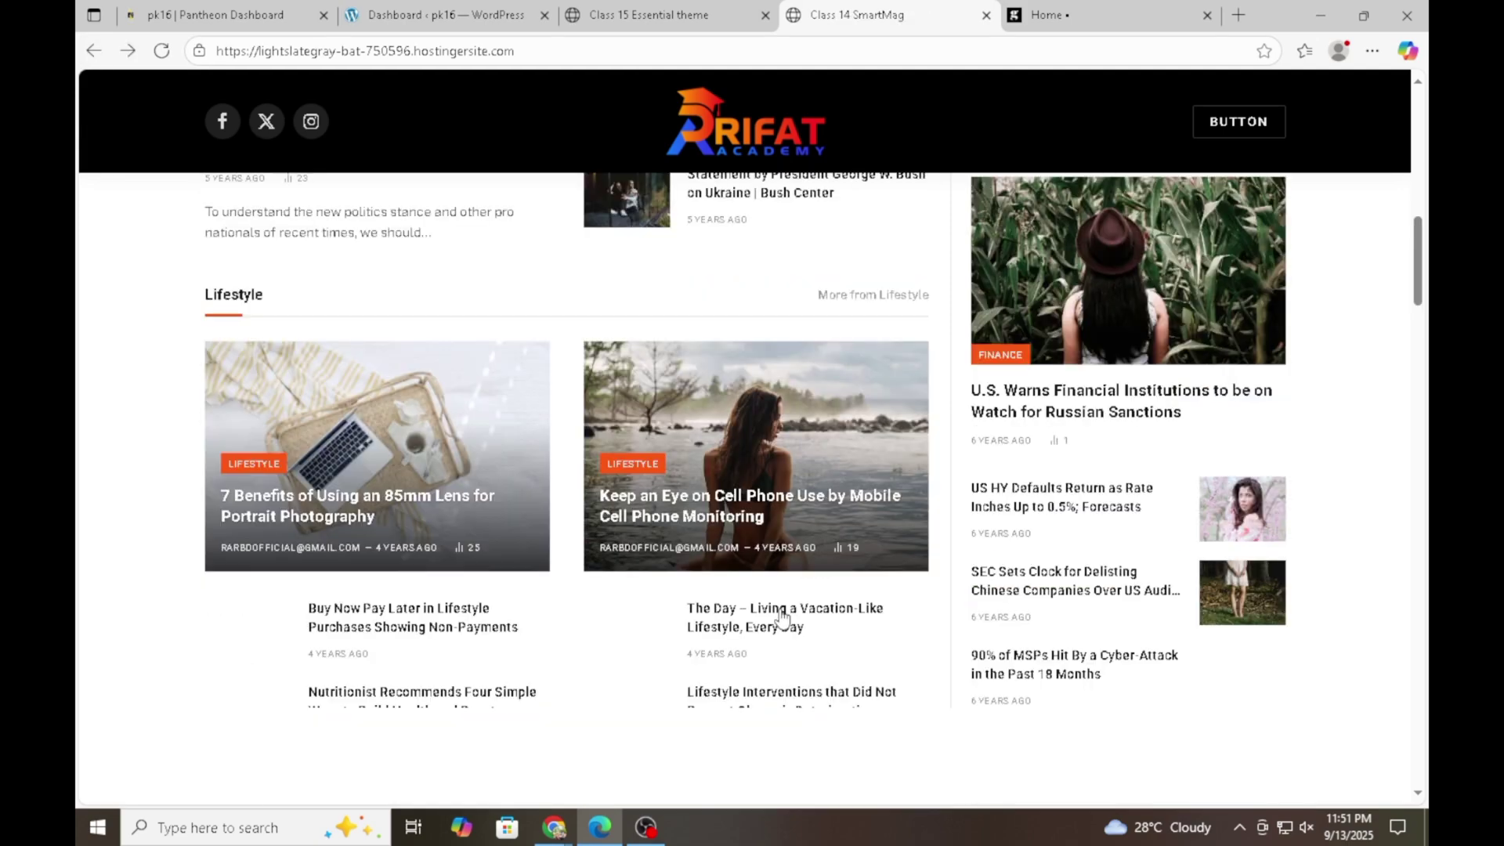
scroll(777, 608, down, 5)
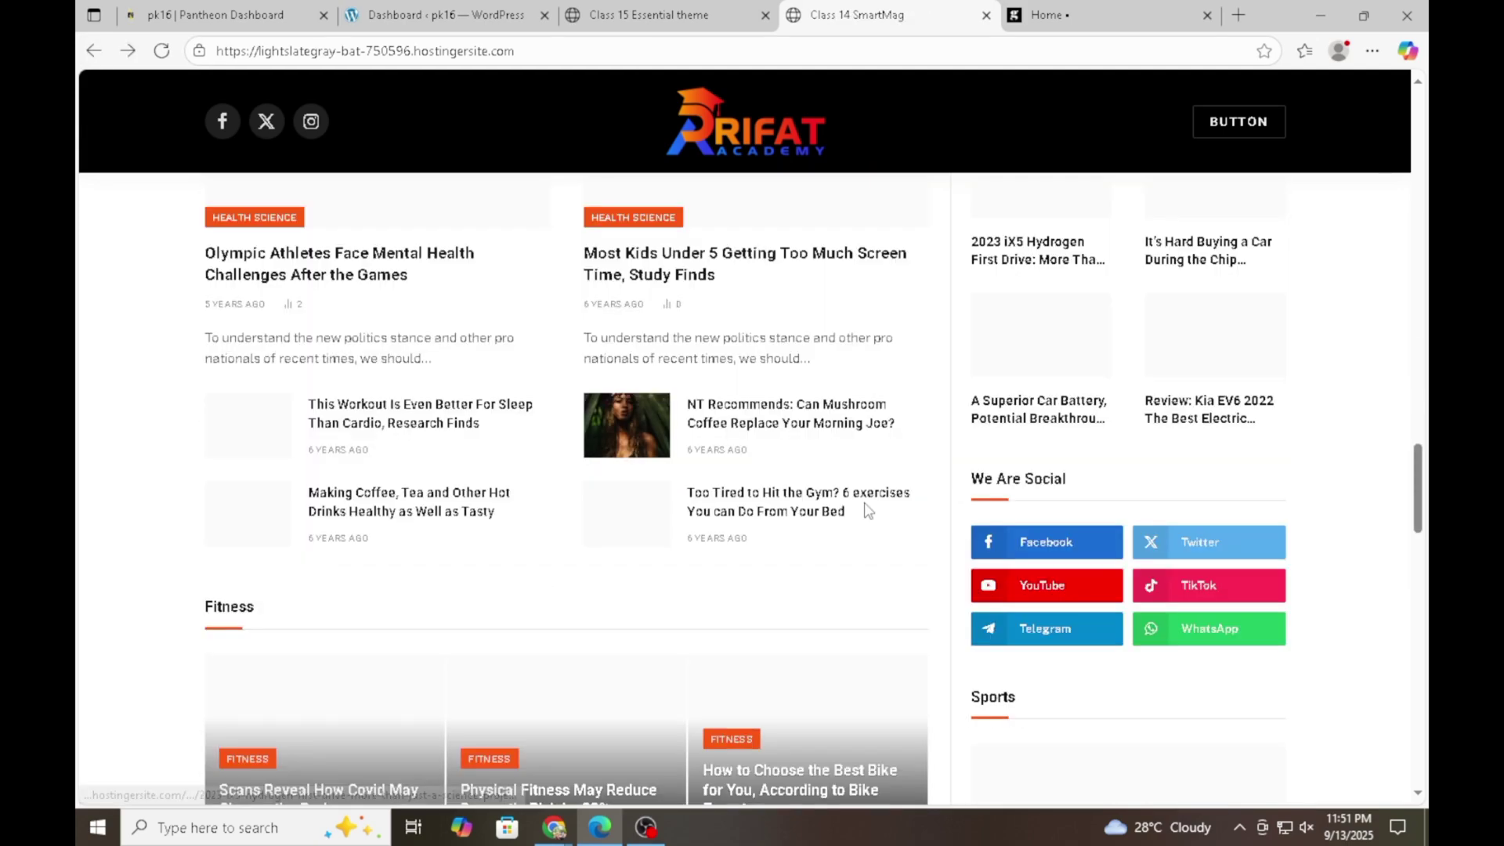
Look through the web designer's portfolio homepage, loading more projects and checking the client testimonials.
click(1058, 14)
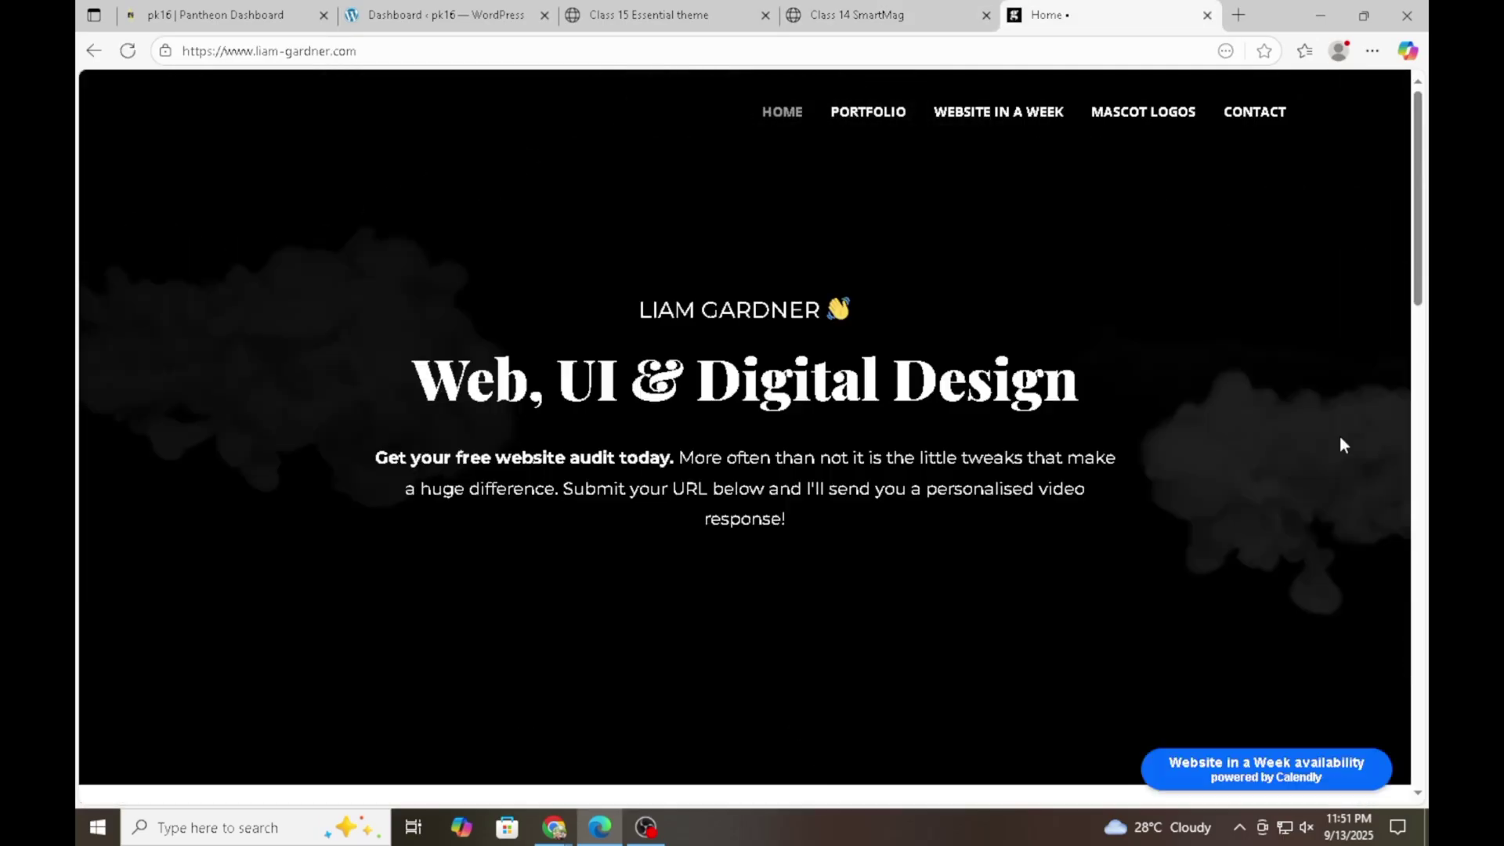
scroll(1029, 454, down, 1)
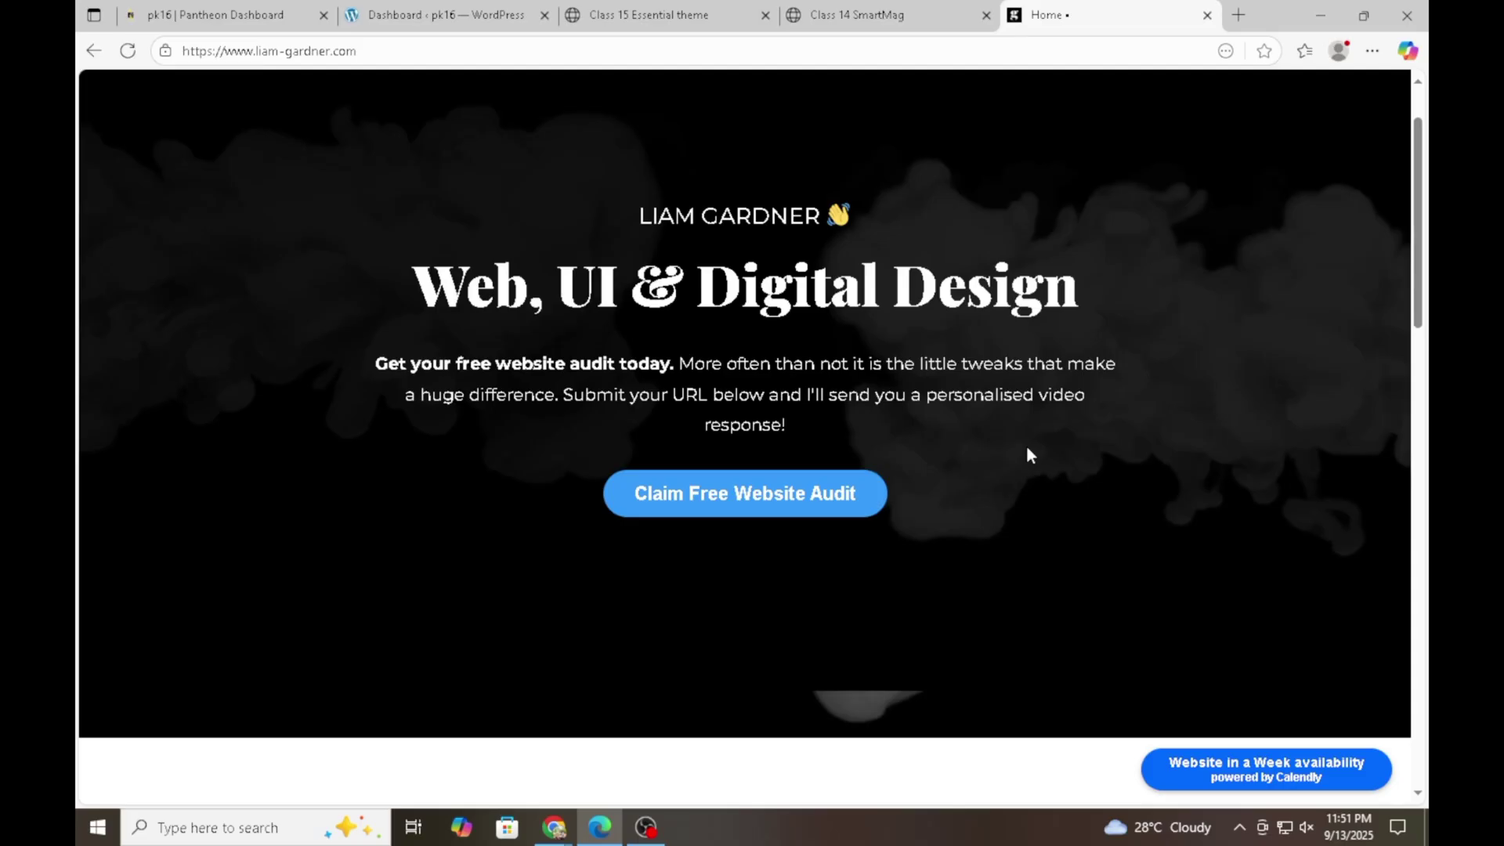
scroll(1028, 455, down, 13)
click(776, 295)
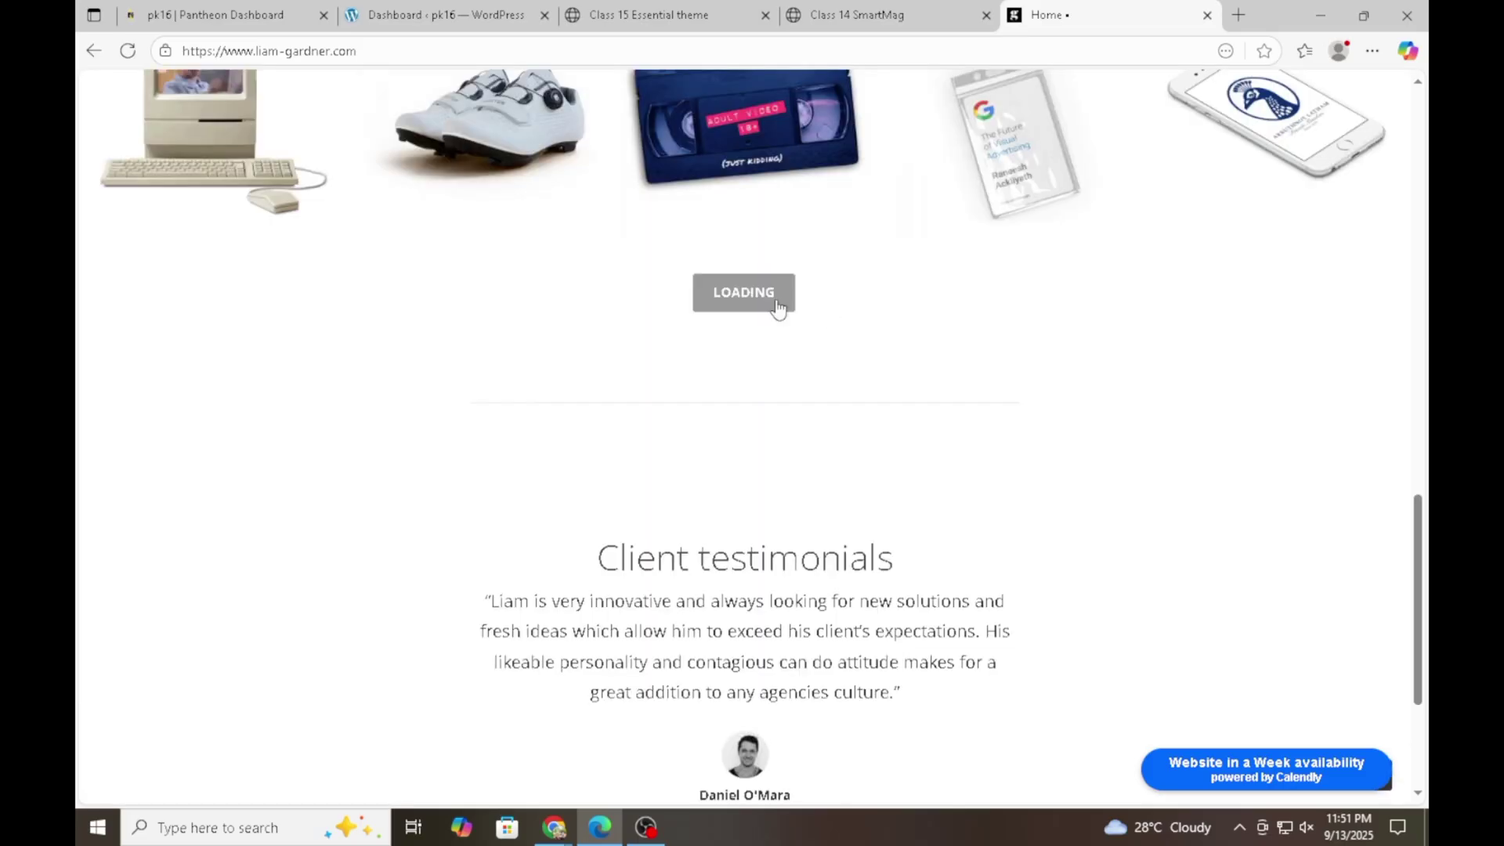
scroll(723, 421, down, 3)
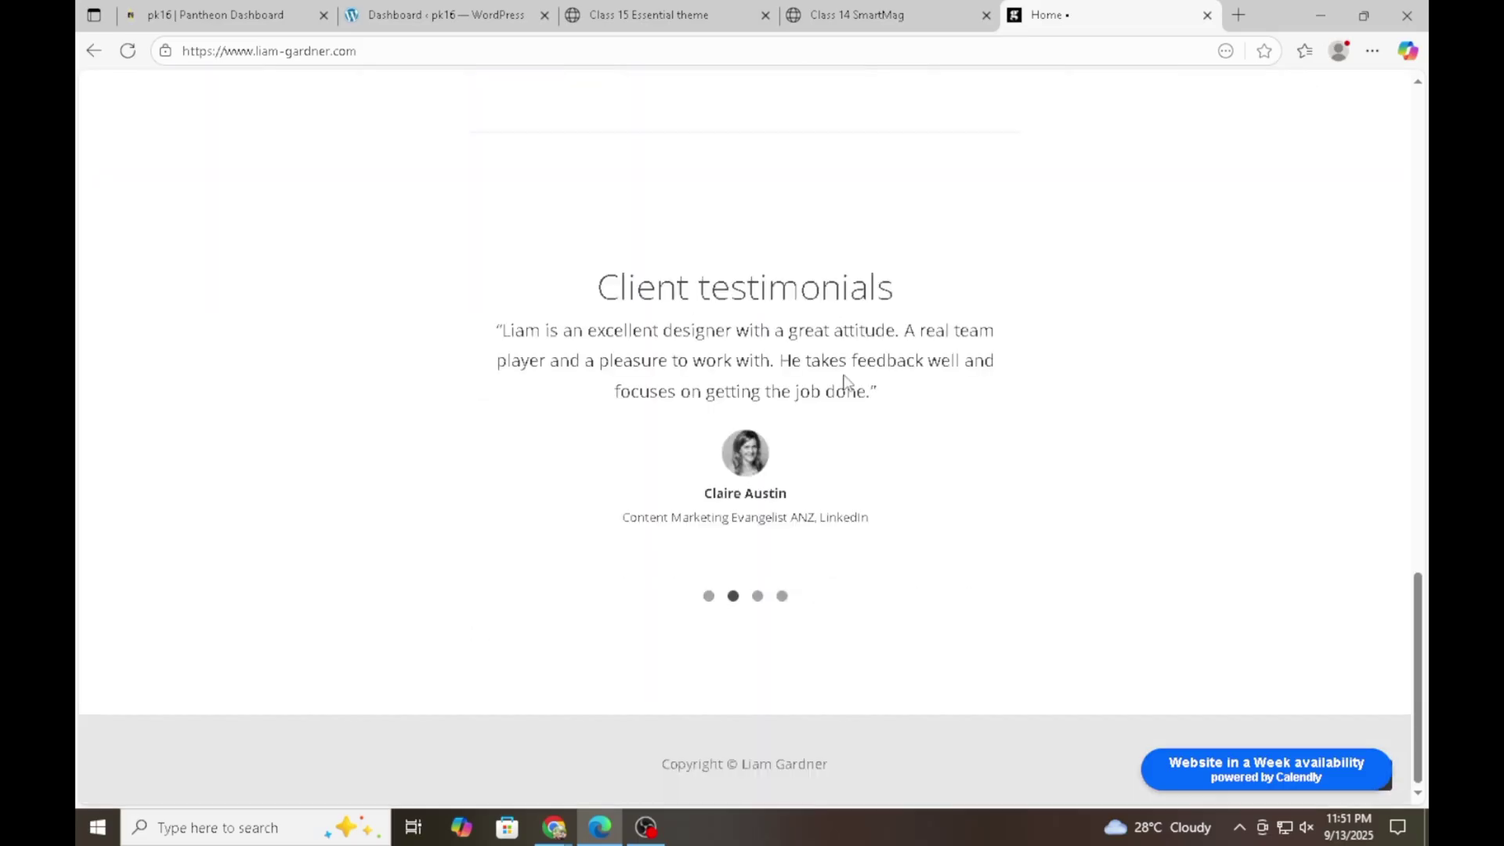
scroll(844, 382, up, 6)
scroll(784, 423, down, 1)
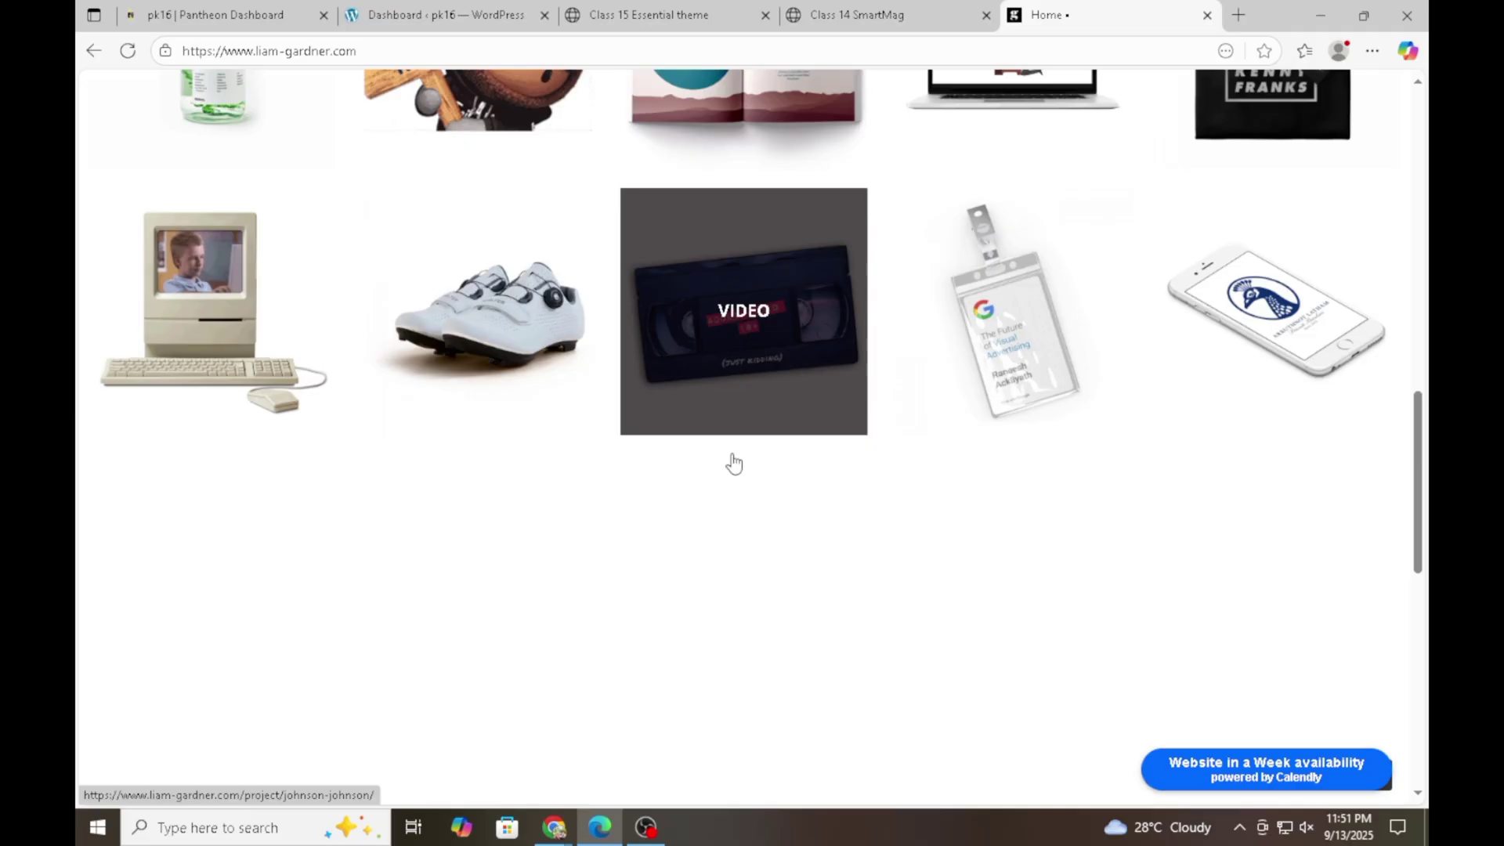
scroll(1052, 383, down, 5)
scroll(1052, 383, up, 6)
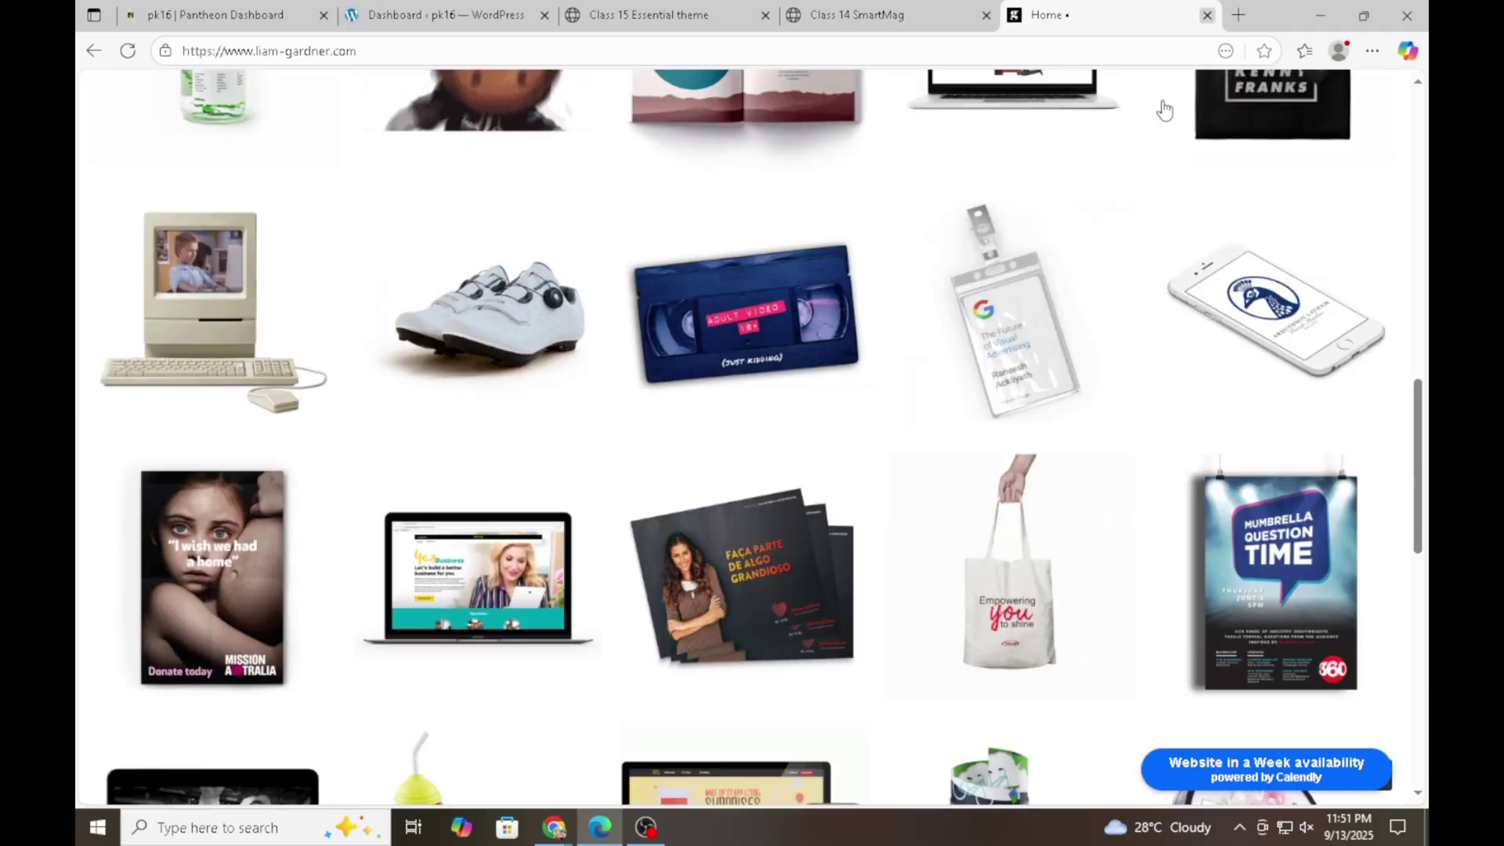
Close the designer portfolio, Class 14 SmartMag and Class 15 Essential theme sites and return to the pk16 WordPress dashboard.
key(ctrl+w)
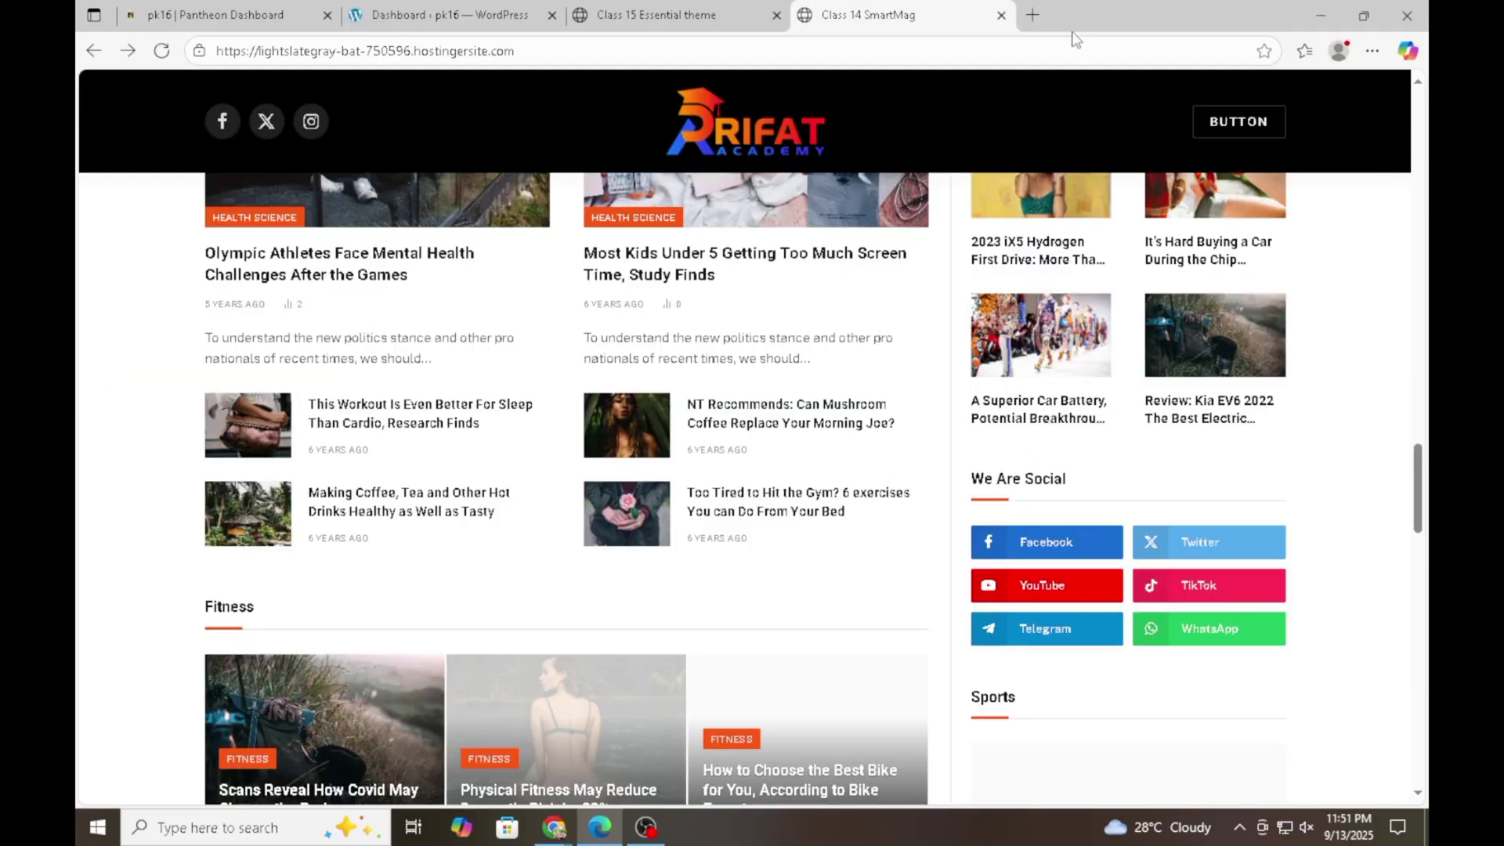
click(1001, 17)
click(414, 8)
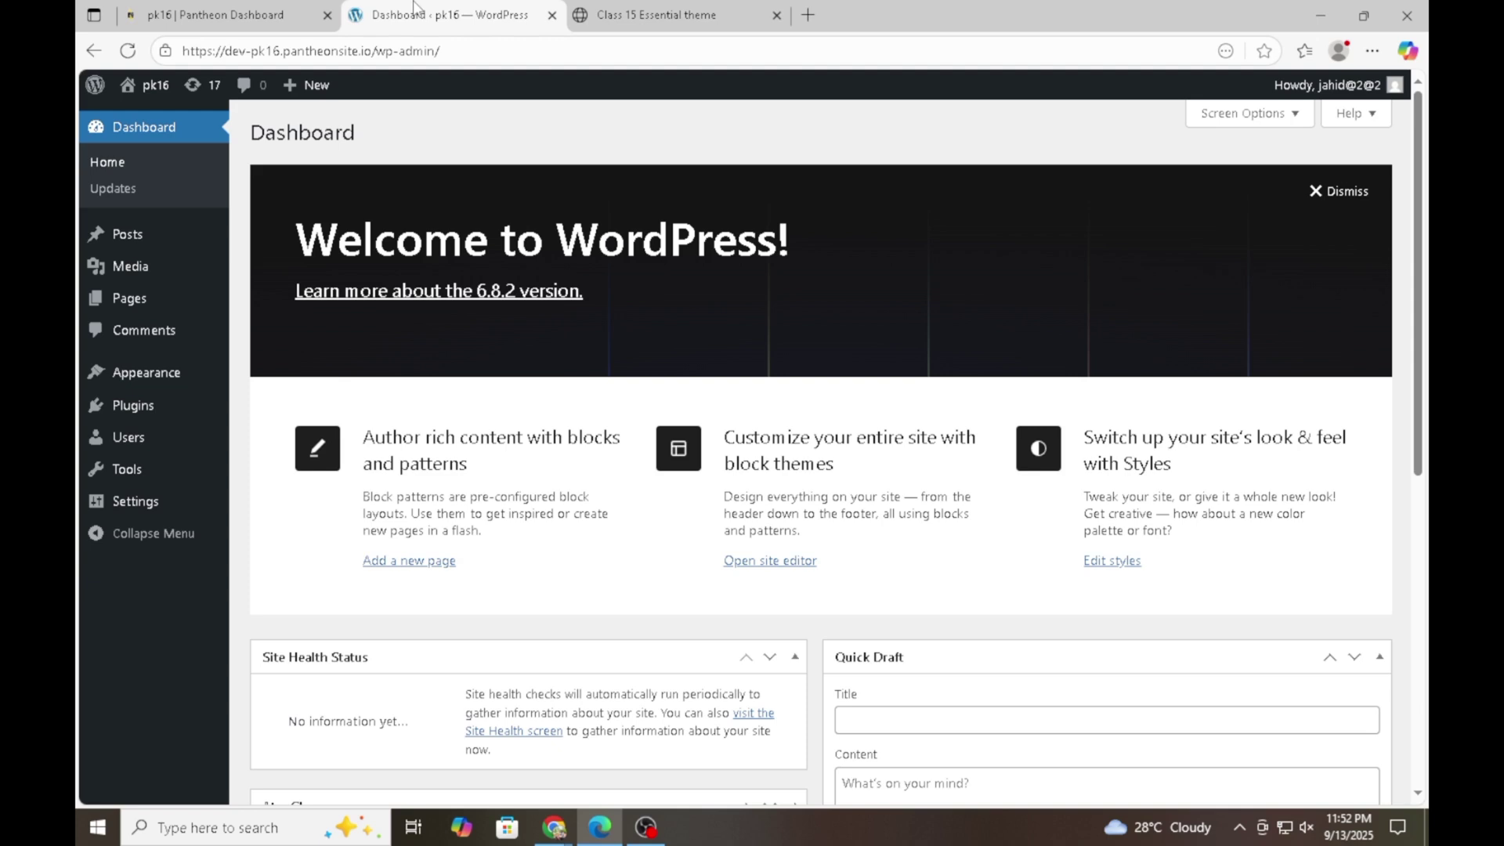
click(662, 14)
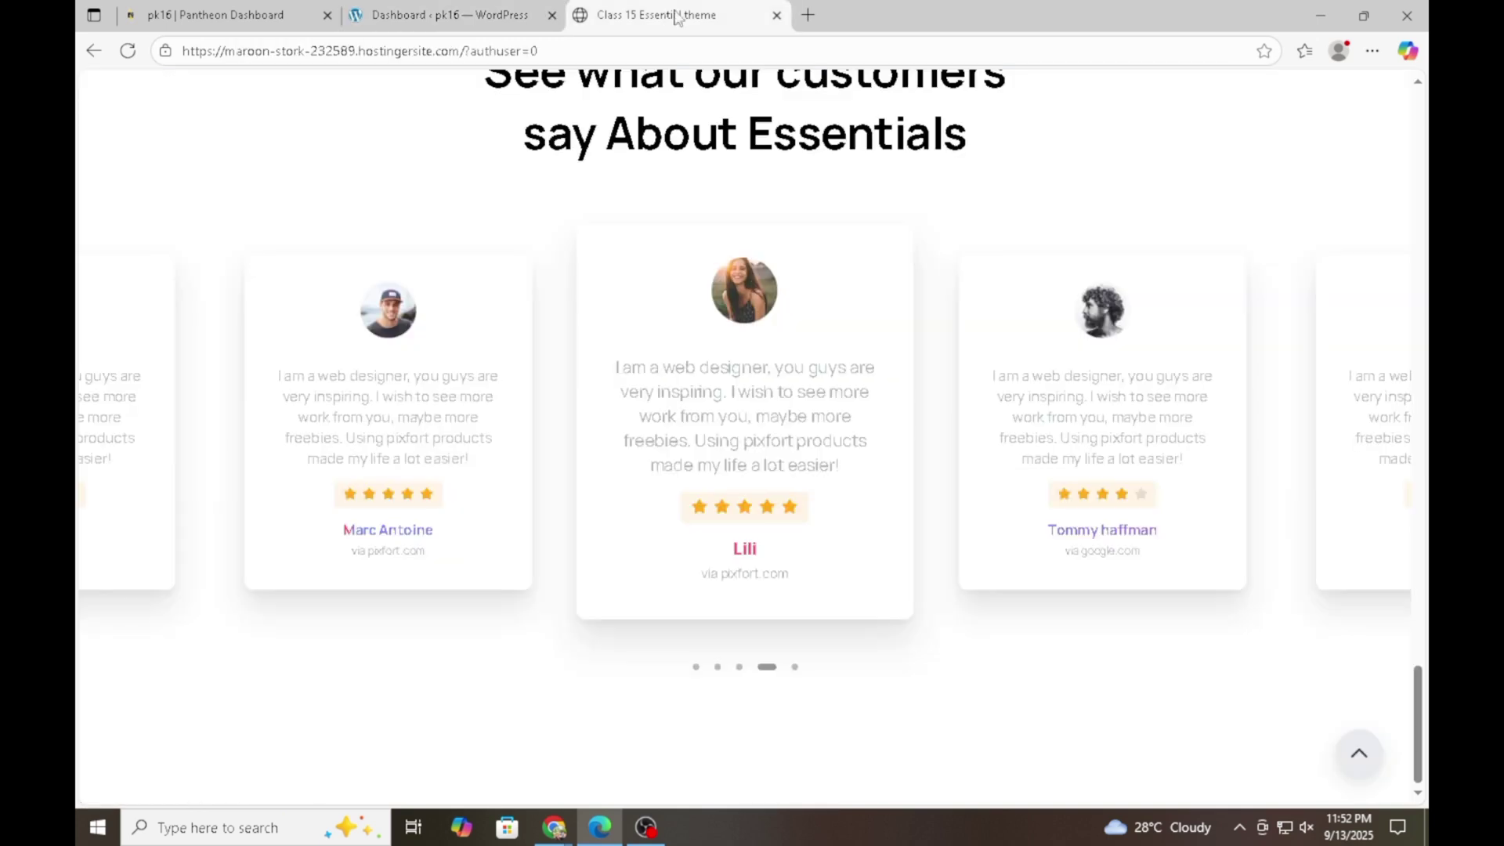
click(776, 15)
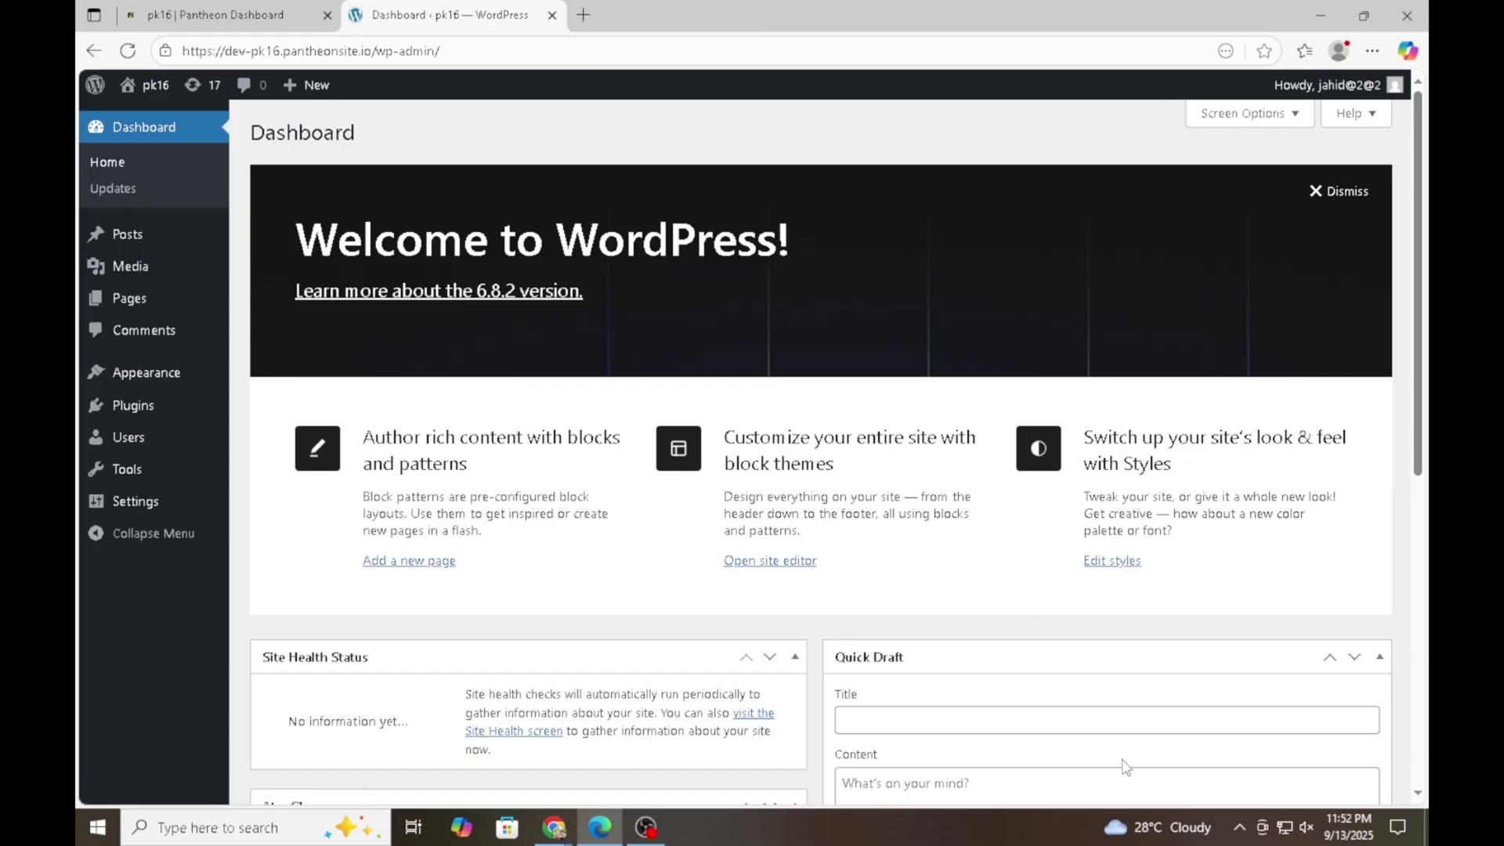
click(1239, 827)
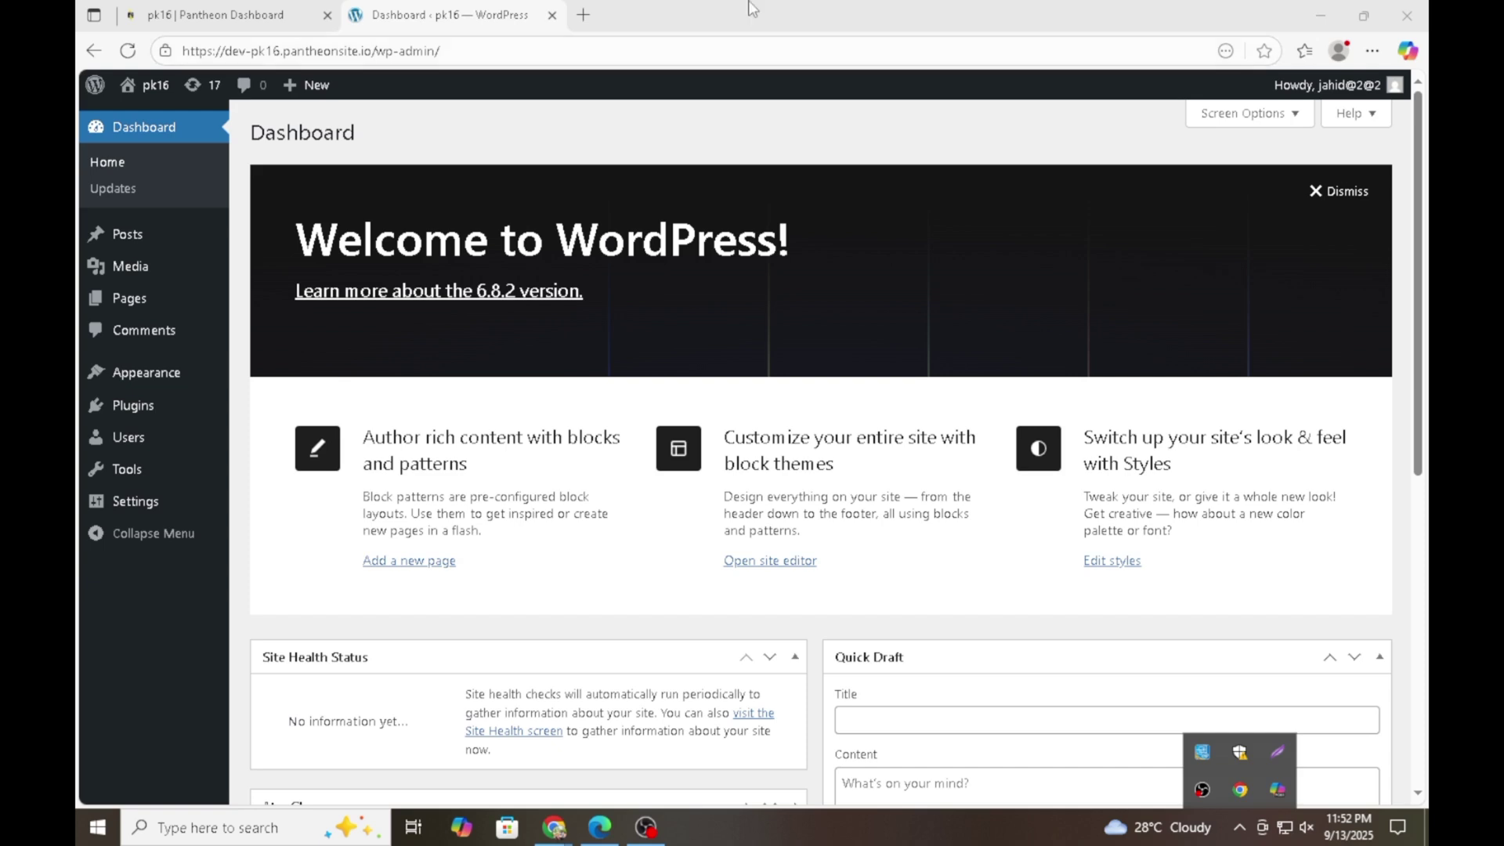
click(1284, 745)
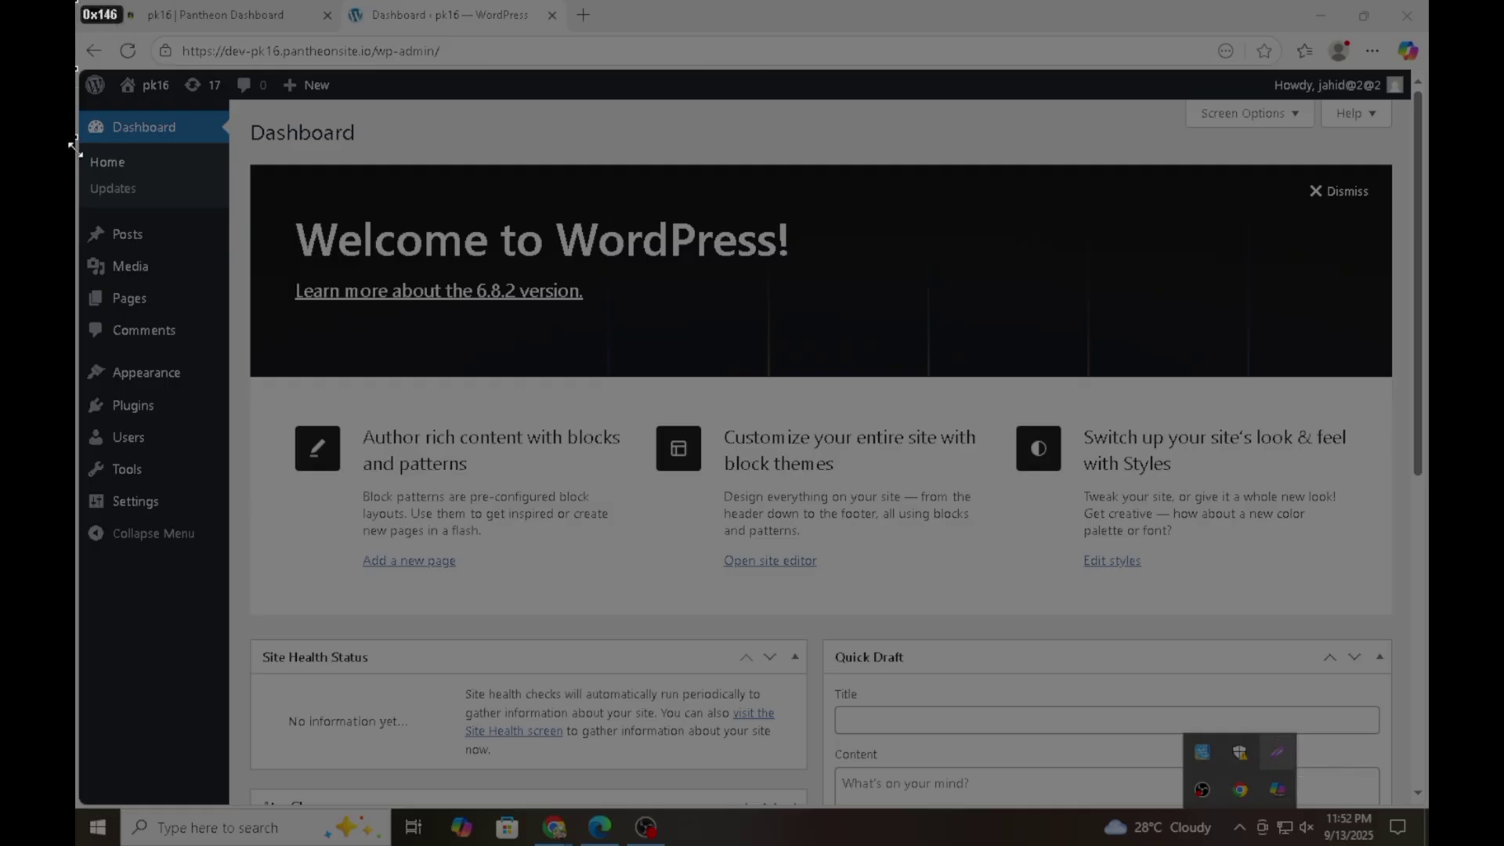
drag(72, 145, 147, 838)
right_click(147, 838)
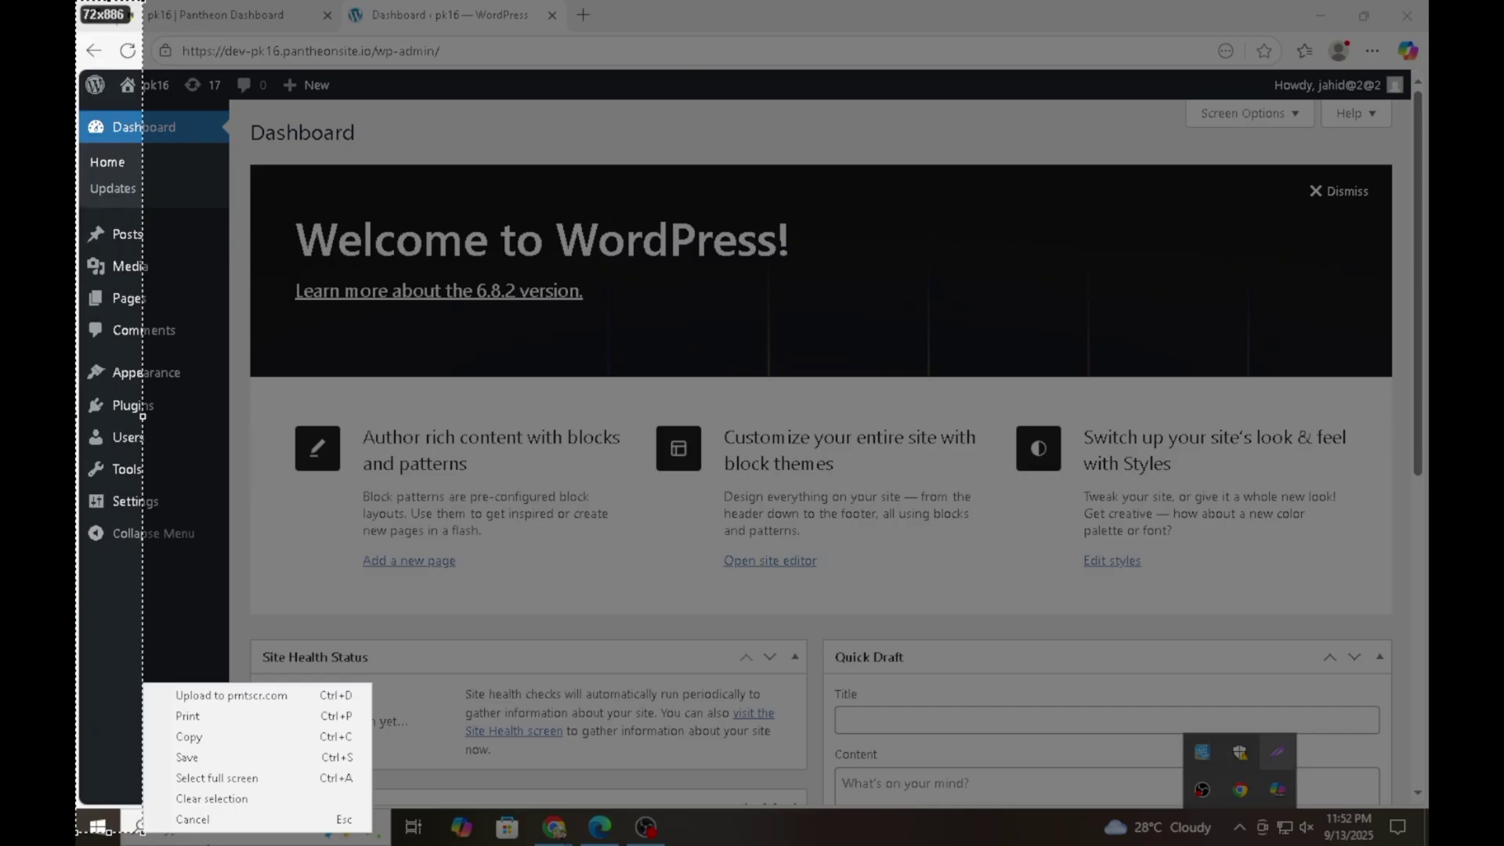
click(690, 822)
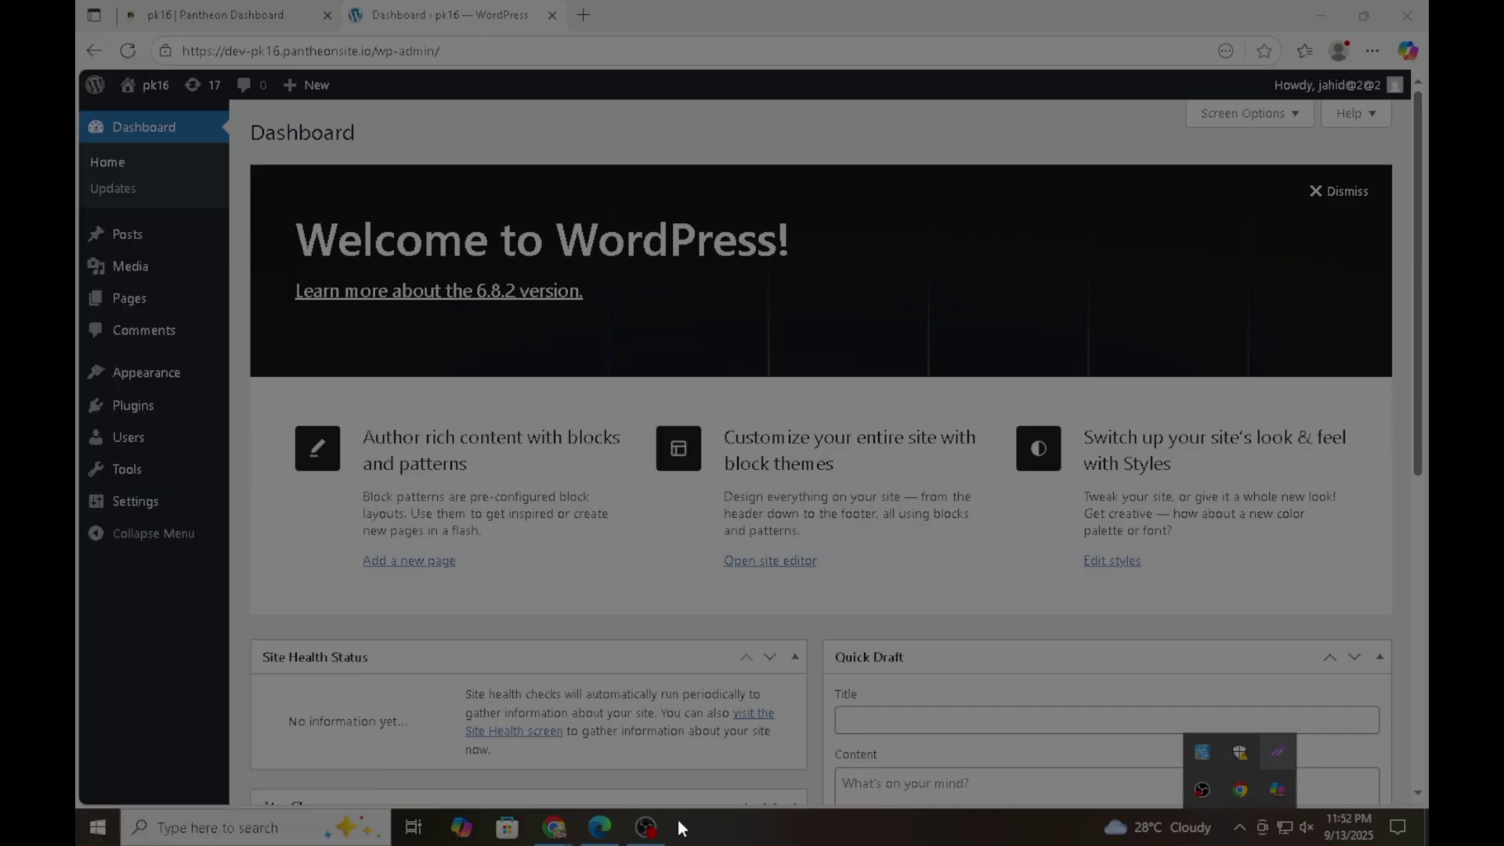
Capture the whole screen, mark the dashboard area with a red rectangle and an arrow to Screen Options, and discard the capture.
drag(76, 2, 1427, 844)
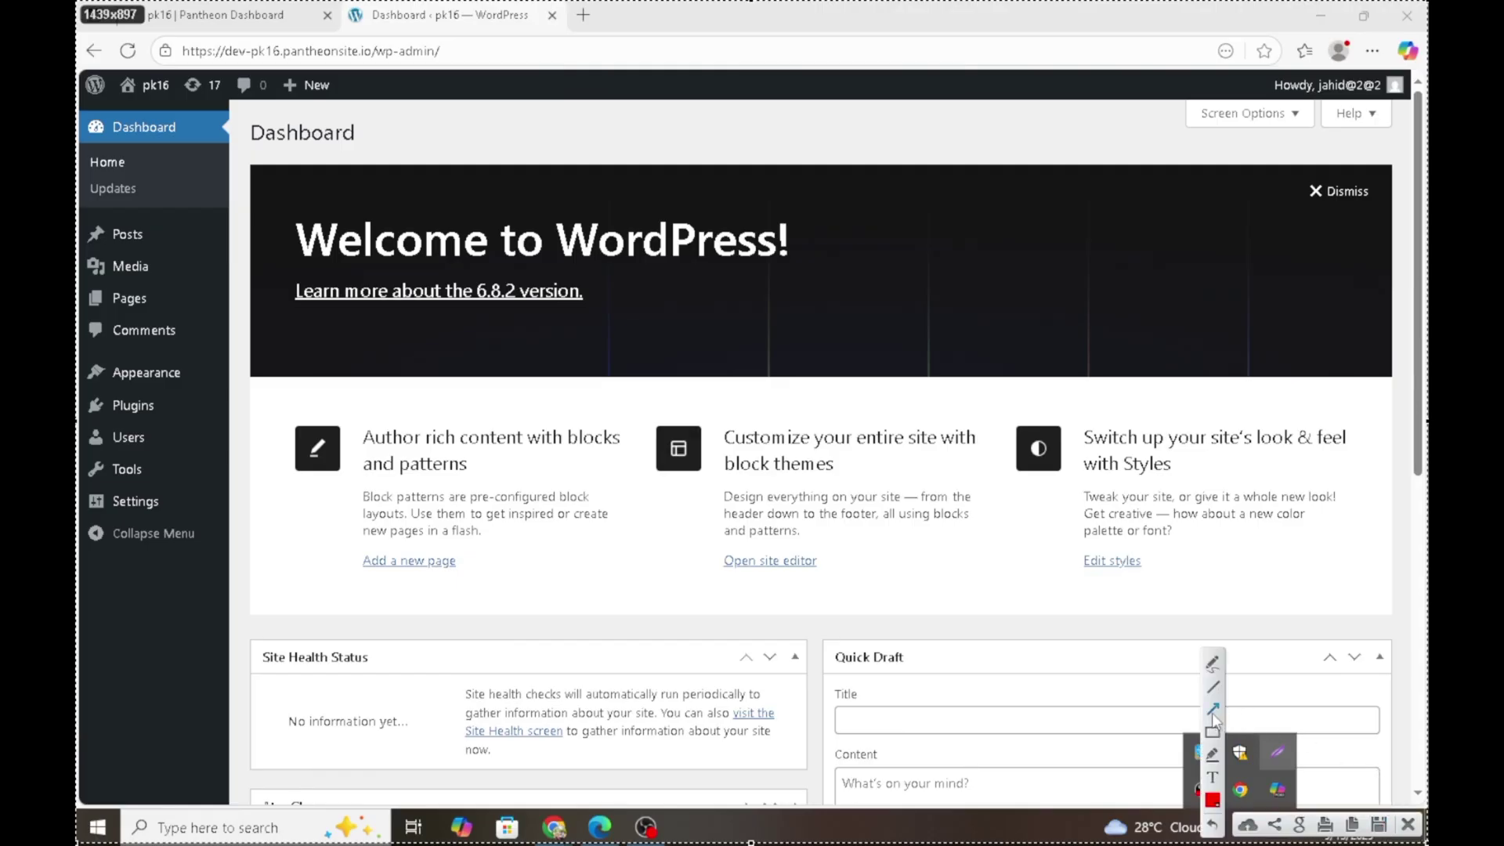
click(1212, 689)
mouse_move(259, 100)
mouse_down()
mouse_move(454, 520)
mouse_move(1152, 844)
mouse_move(1389, 844)
mouse_up()
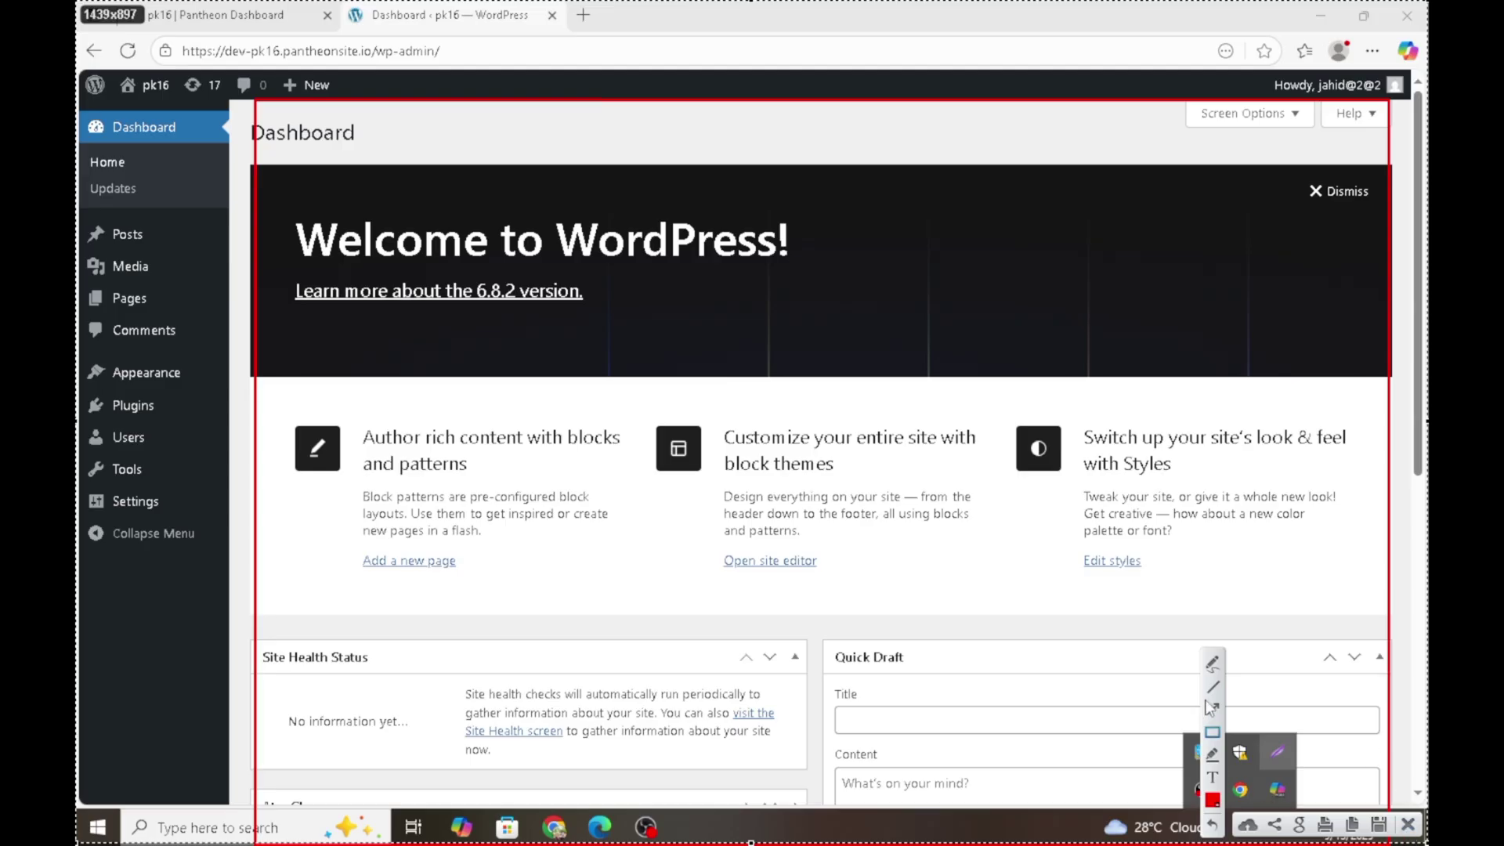
click(1213, 708)
mouse_move(966, 486)
mouse_down()
mouse_move(1173, 88)
mouse_move(1228, 119)
mouse_up()
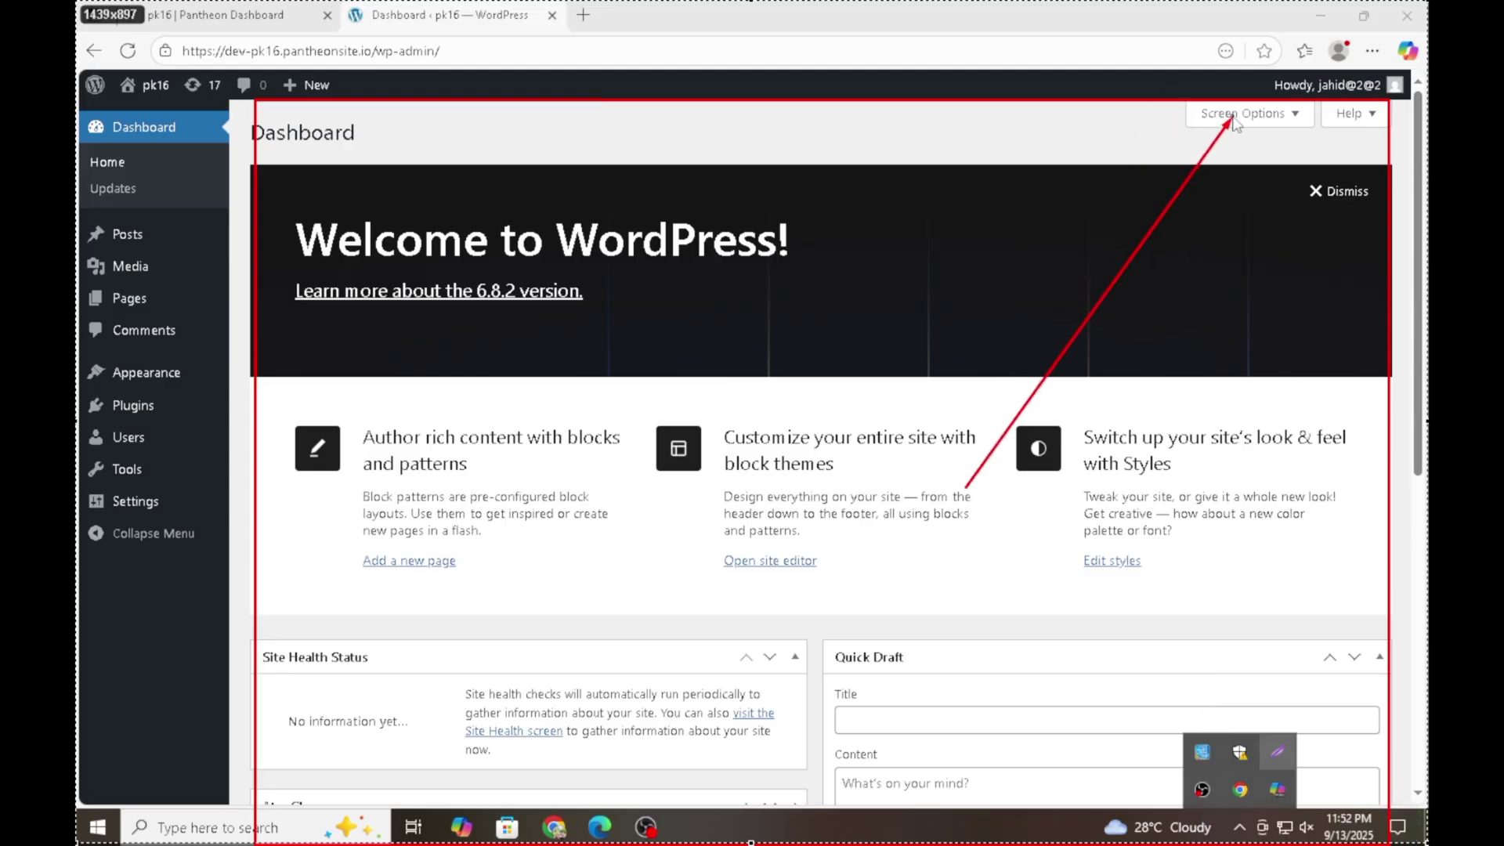
click(1408, 824)
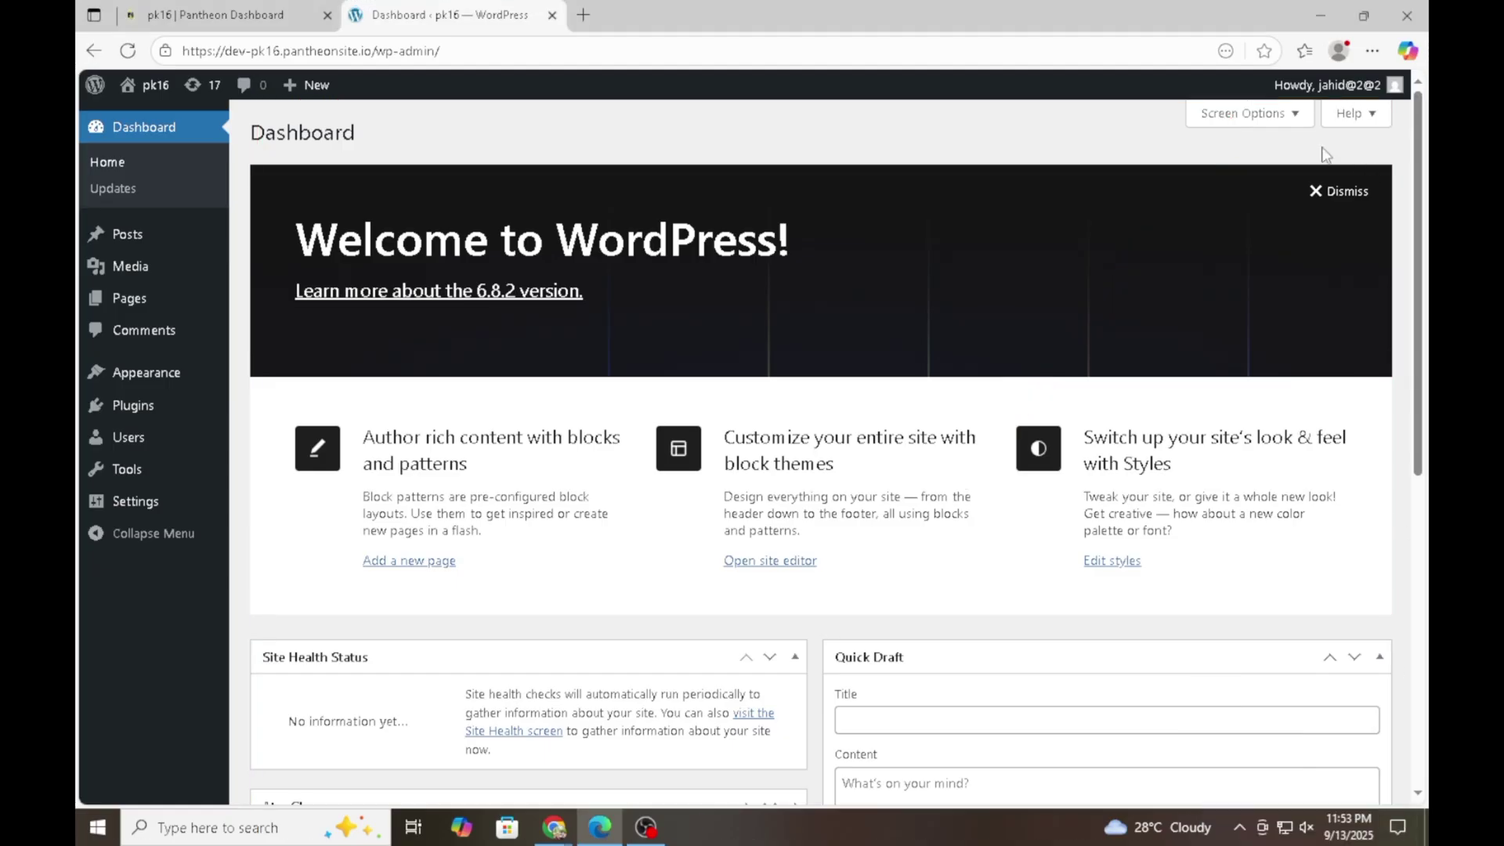
Hide the Site Health Status, At a Glance, Activity, Quick Draft, and WordPress Events and News boxes on the dashboard.
click(1244, 113)
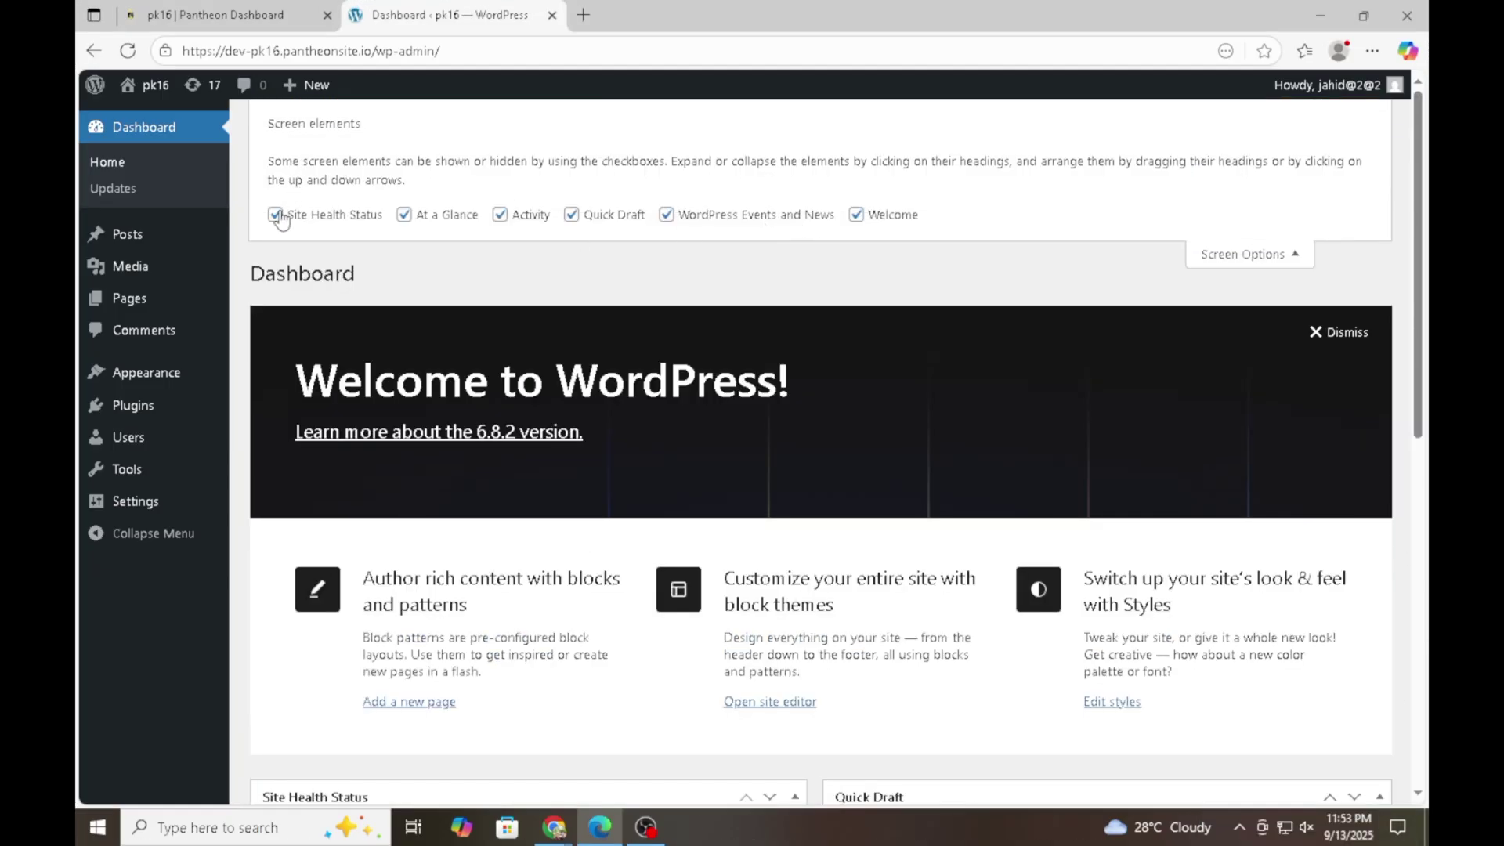
click(275, 215)
click(405, 216)
click(500, 216)
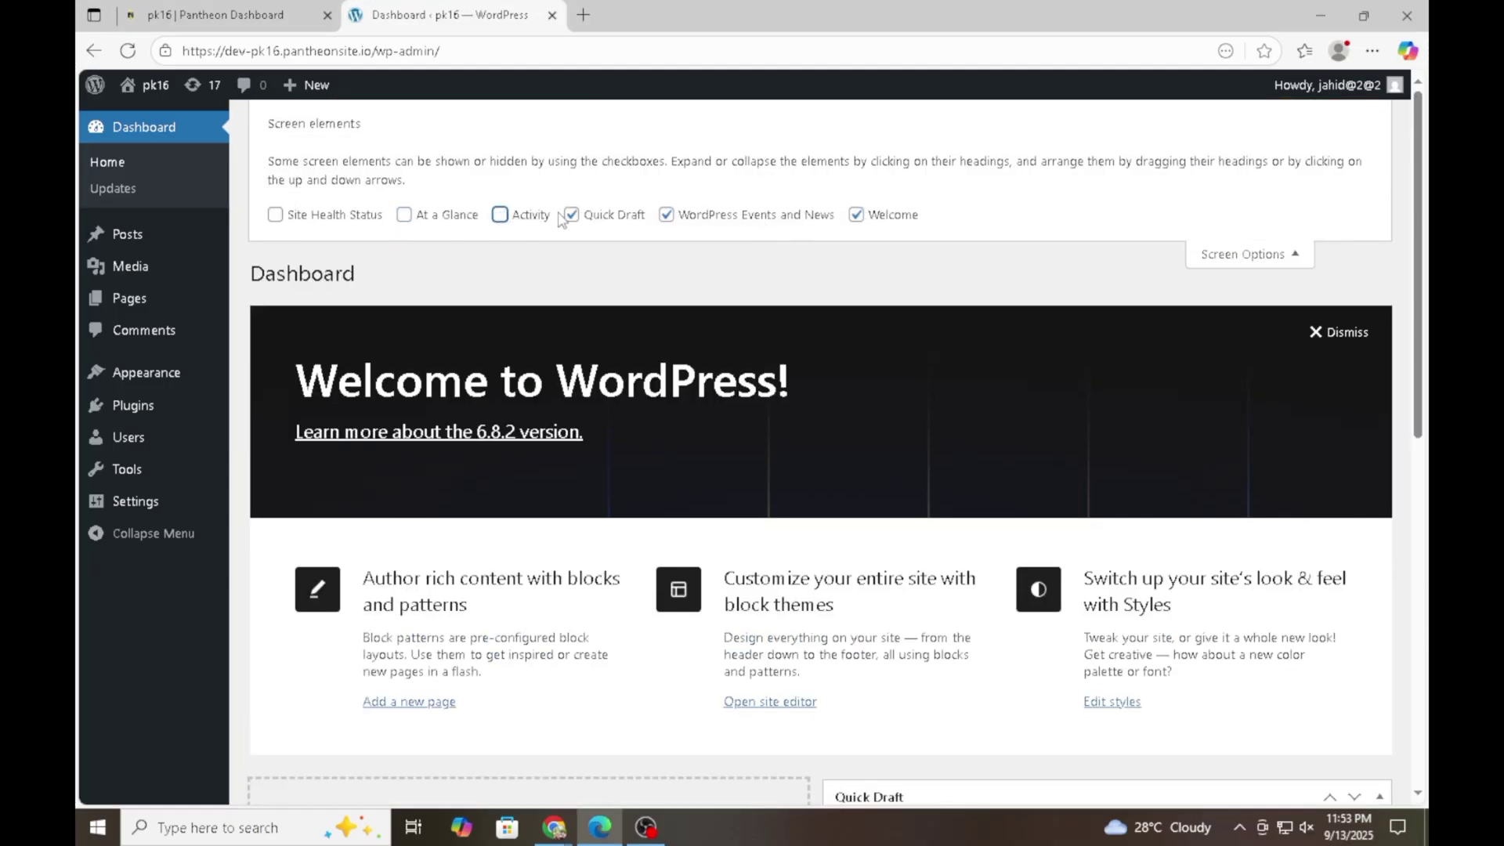
click(500, 216)
click(573, 216)
click(500, 215)
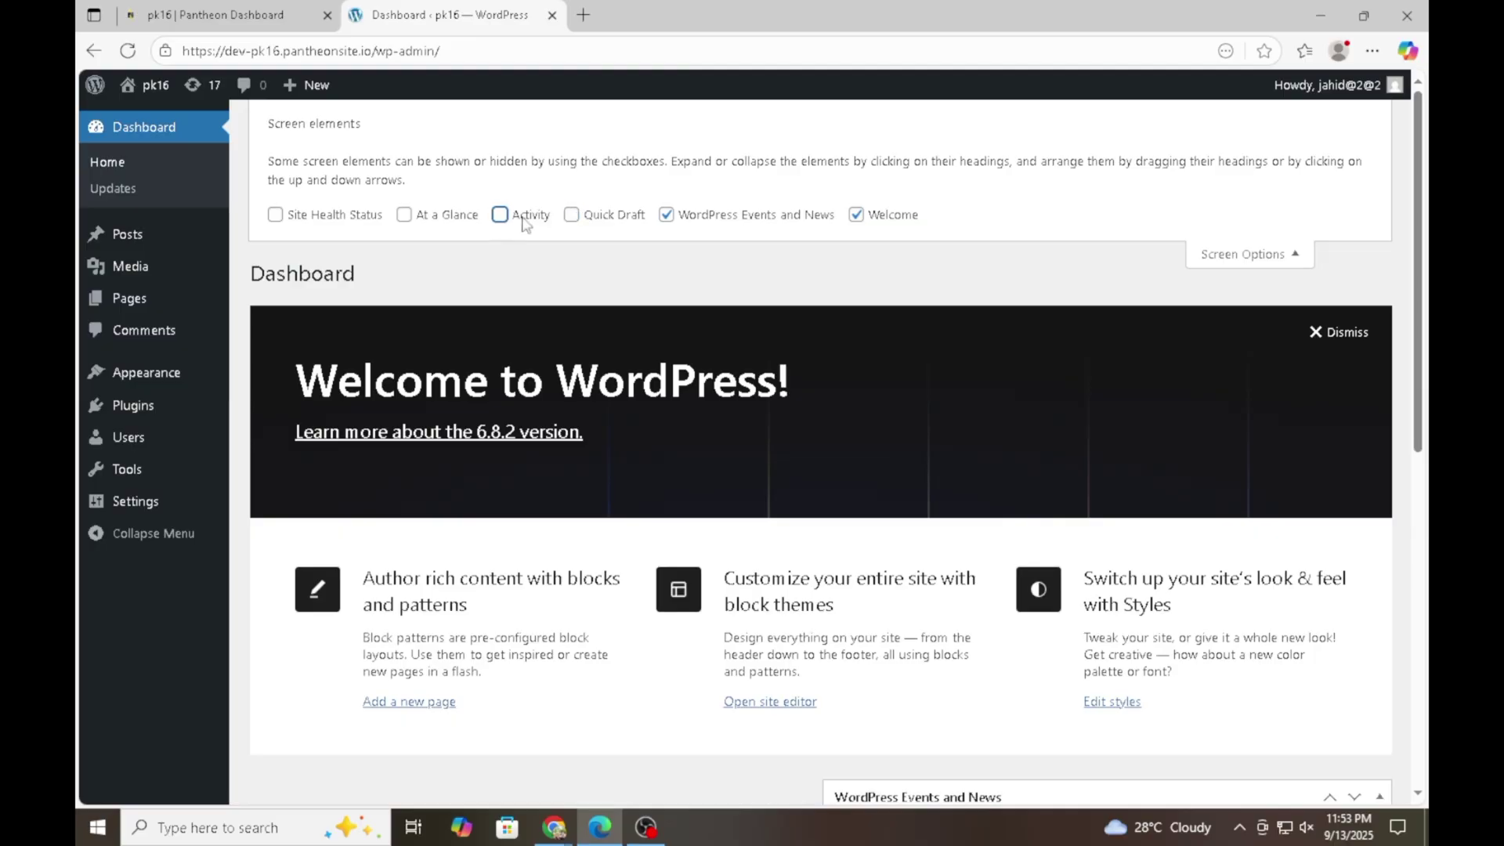
click(666, 214)
Toggle the Welcome panel off and on, leave it shown, and reload the dashboard home page.
click(856, 215)
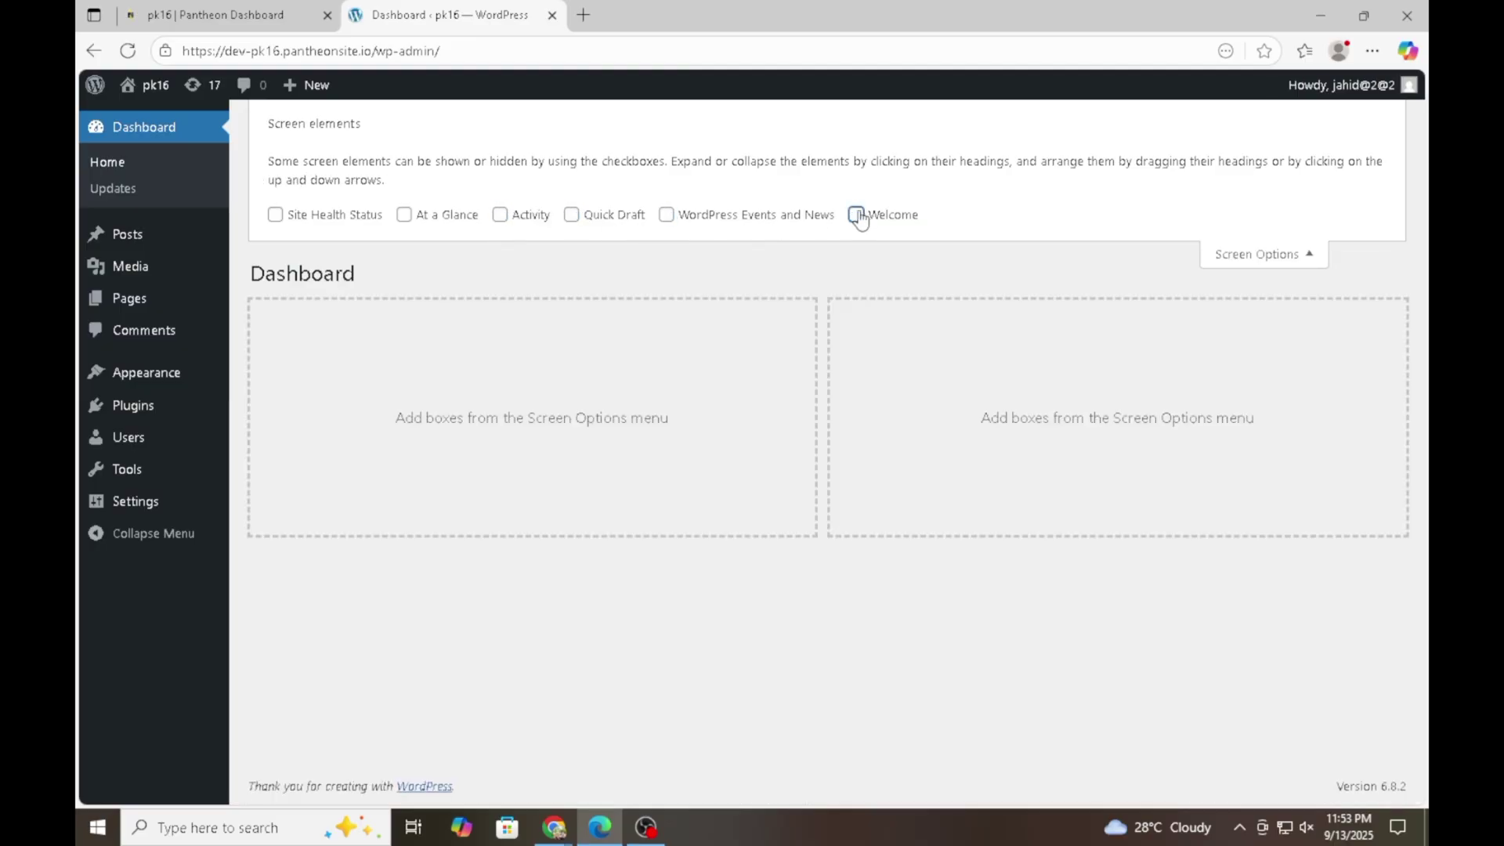
click(855, 216)
click(855, 215)
click(856, 215)
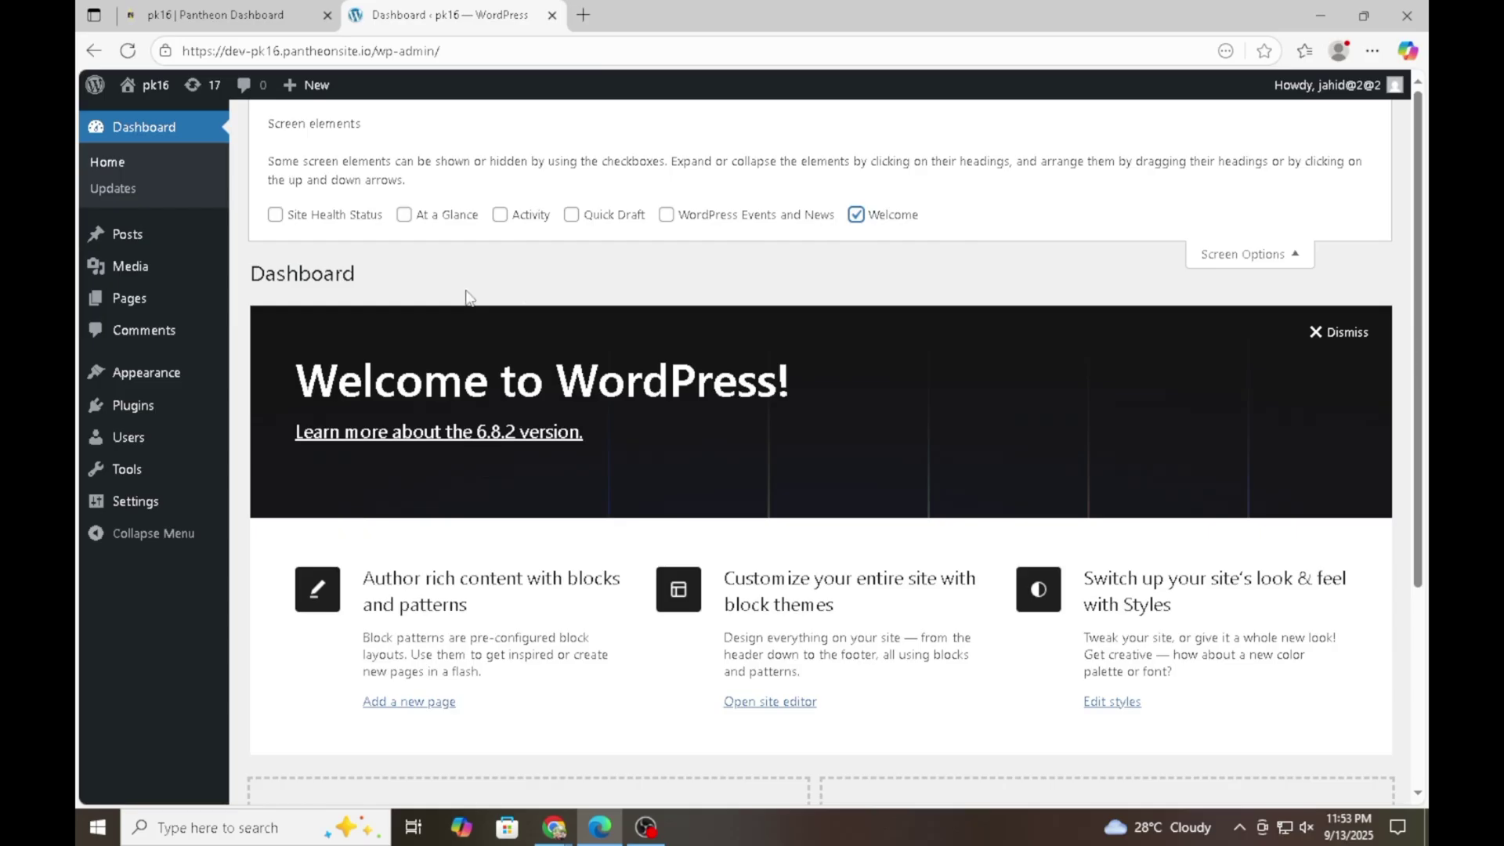
click(97, 168)
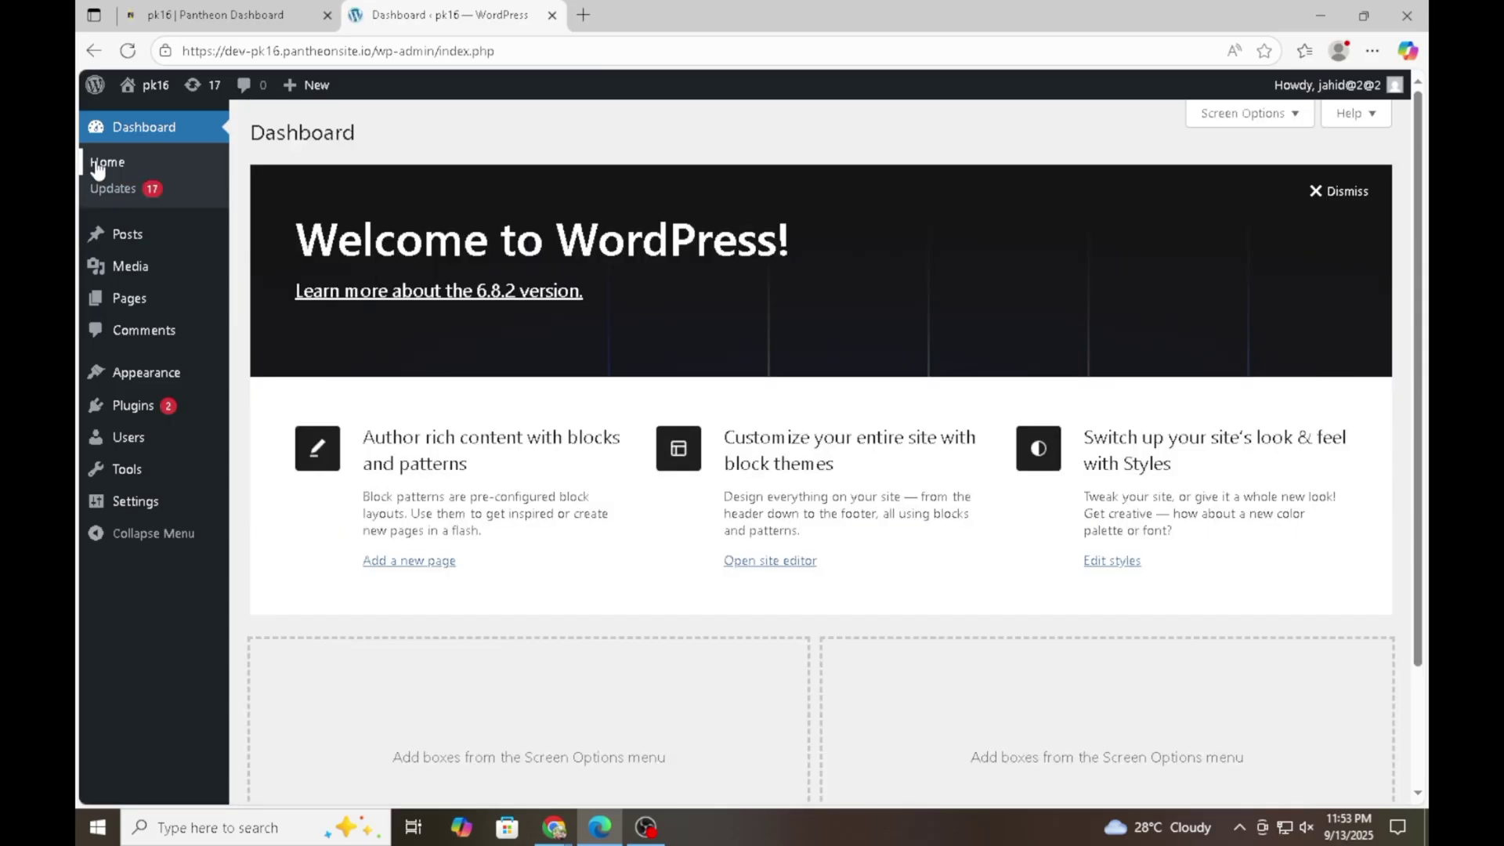
Open the WordPress Updates page and review the current version and plugin update sections.
click(118, 192)
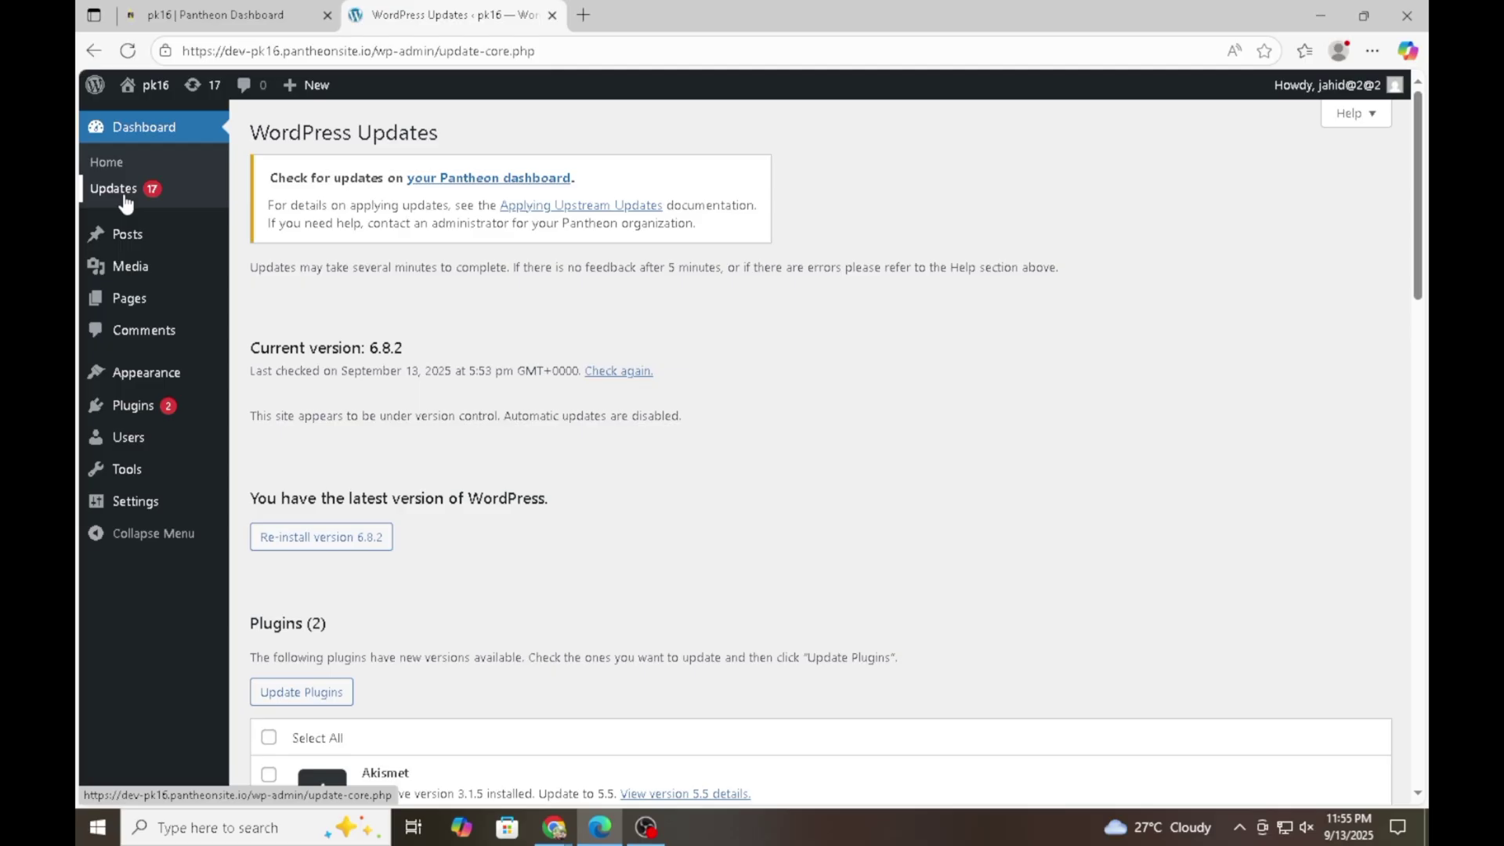
scroll(404, 73, down, 4)
scroll(567, 217, up, 2)
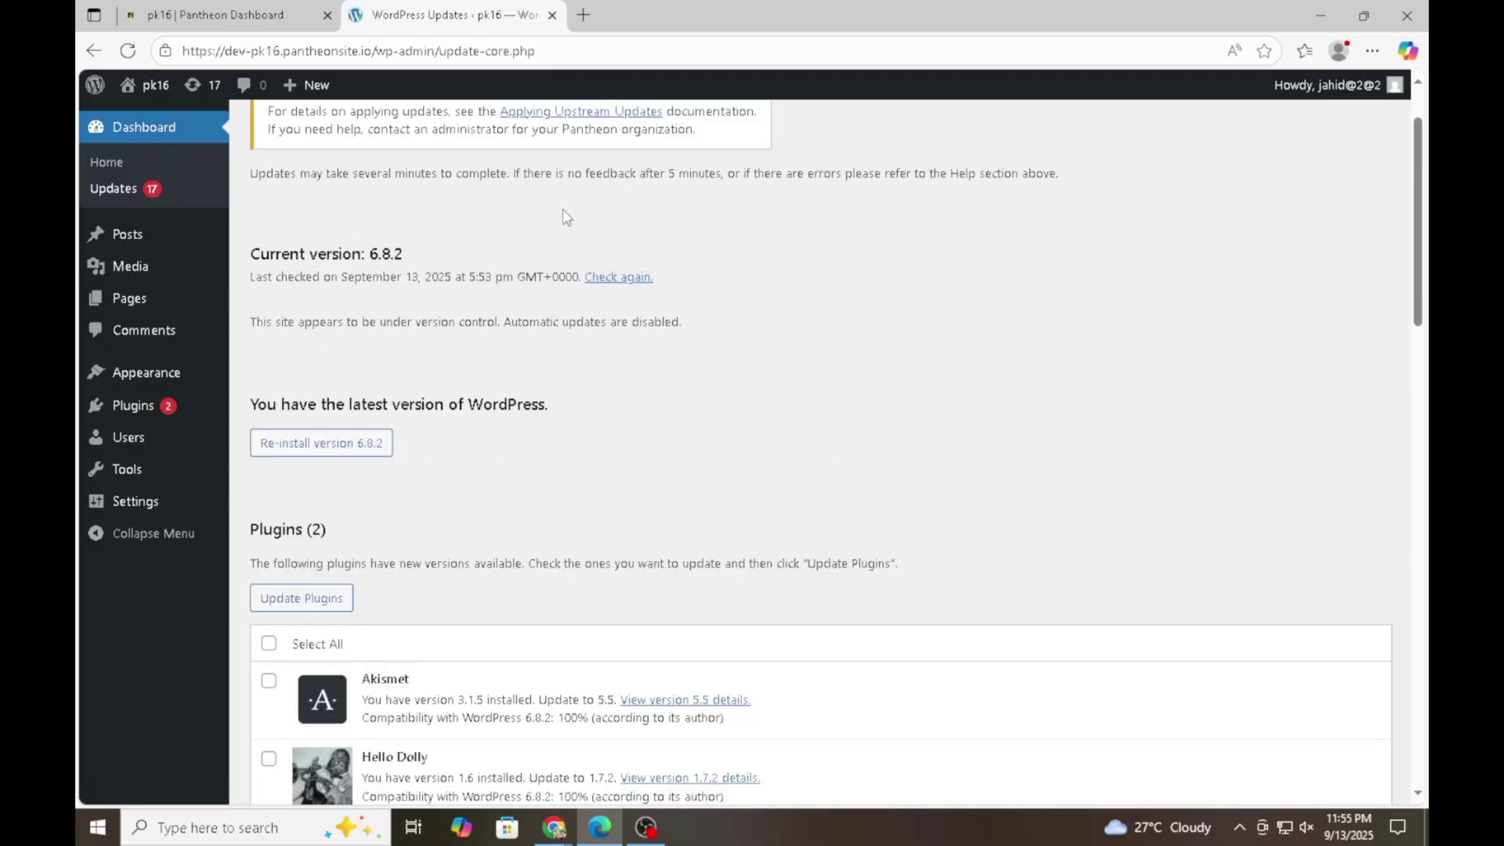
Capture the Updates page, draw freehand red strokes, boxes and circles over it, and discard the capture.
click(1239, 837)
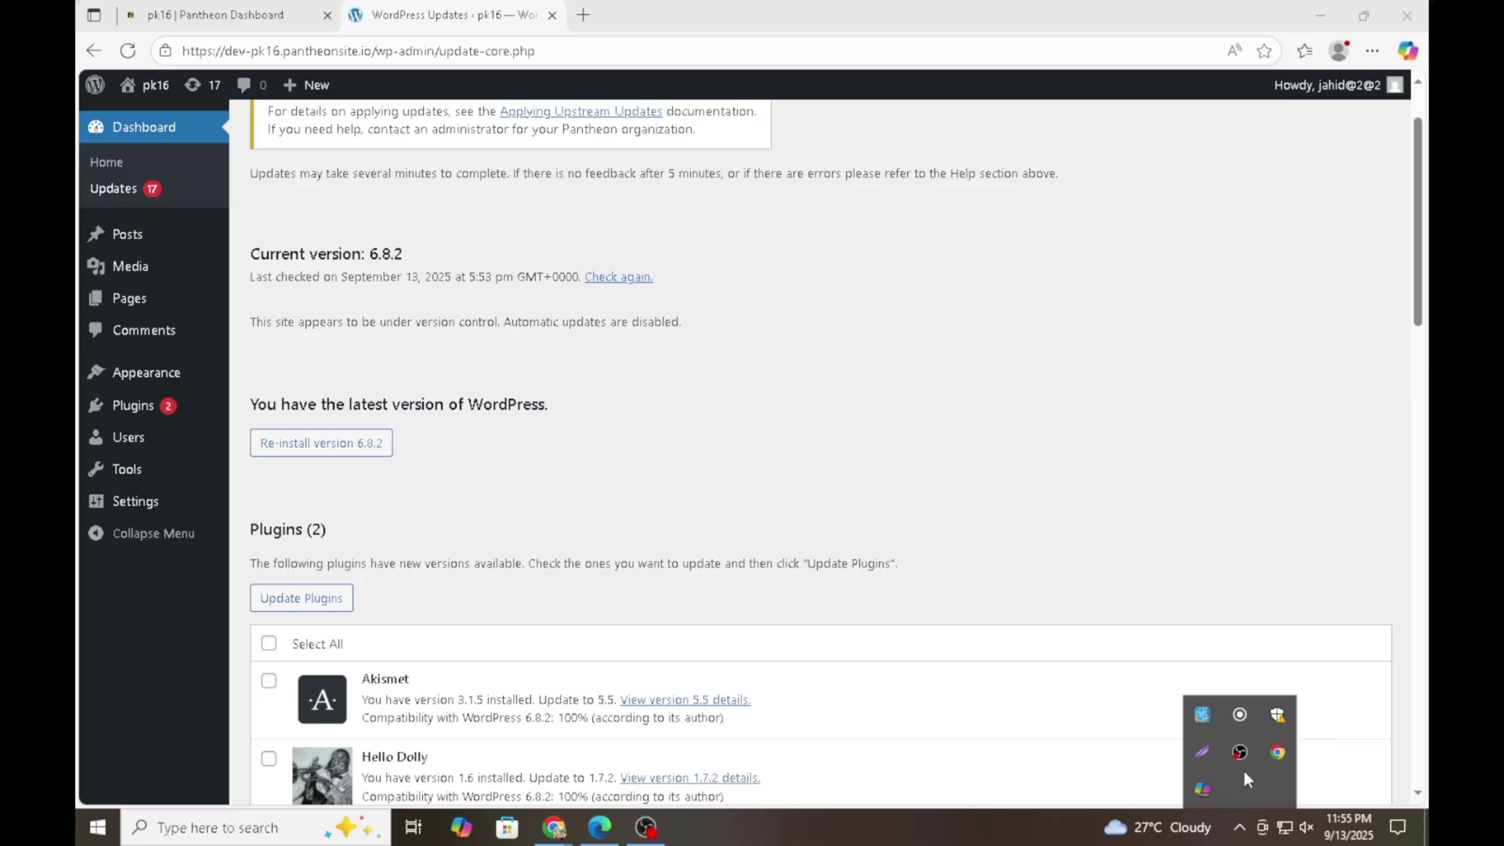
click(1203, 751)
mouse_move(77, 14)
mouse_down()
mouse_move(296, 325)
mouse_move(1425, 832)
mouse_up()
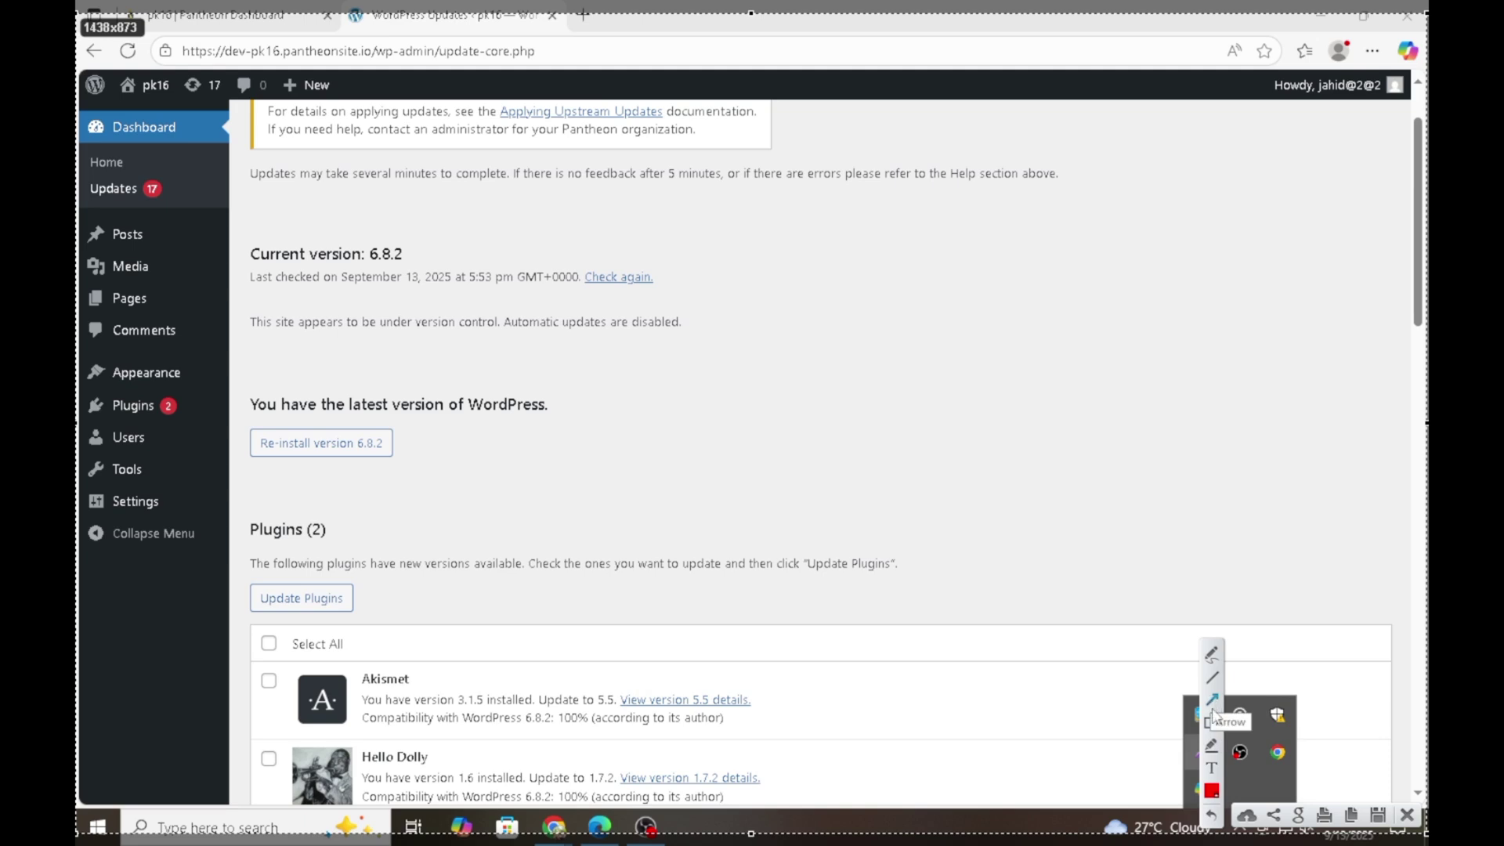
click(1211, 656)
key(Escape)
mouse_move(292, 284)
mouse_down()
mouse_move(399, 357)
mouse_move(422, 330)
mouse_up()
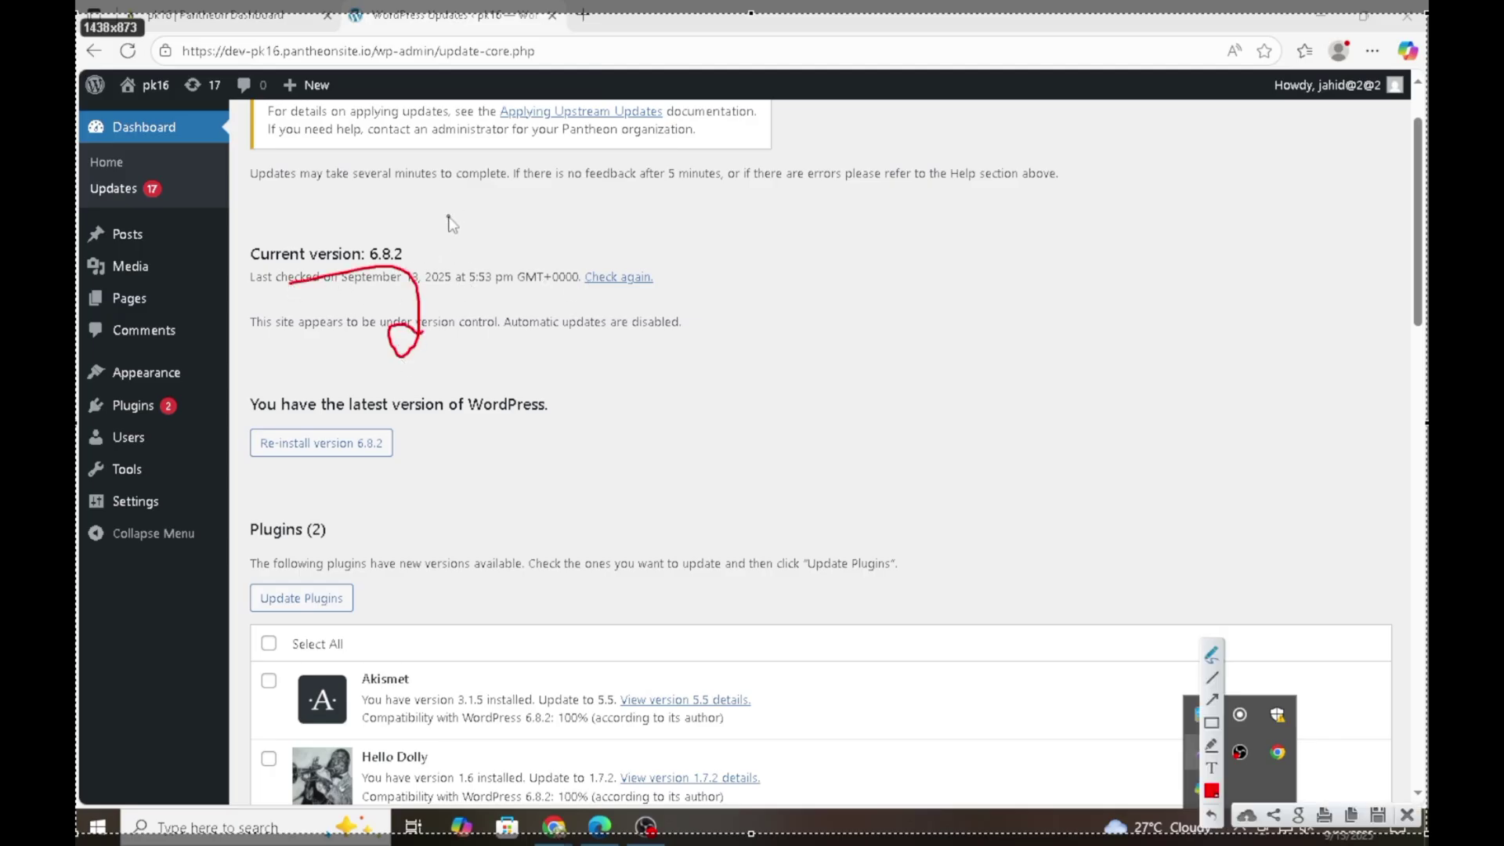
drag(441, 237, 516, 348)
drag(437, 299, 501, 279)
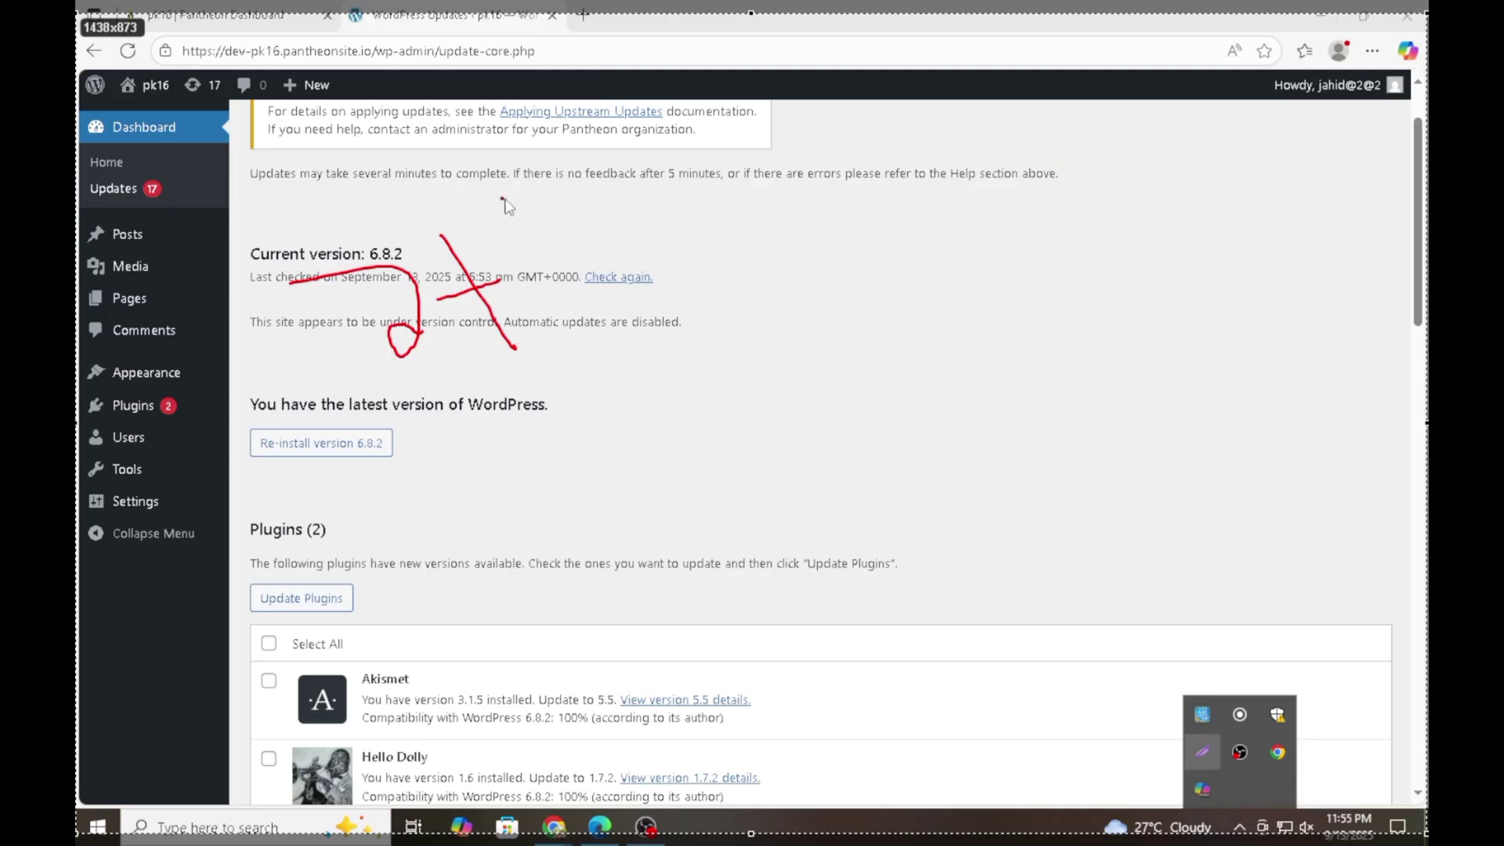
drag(502, 199, 627, 192)
drag(281, 194, 302, 258)
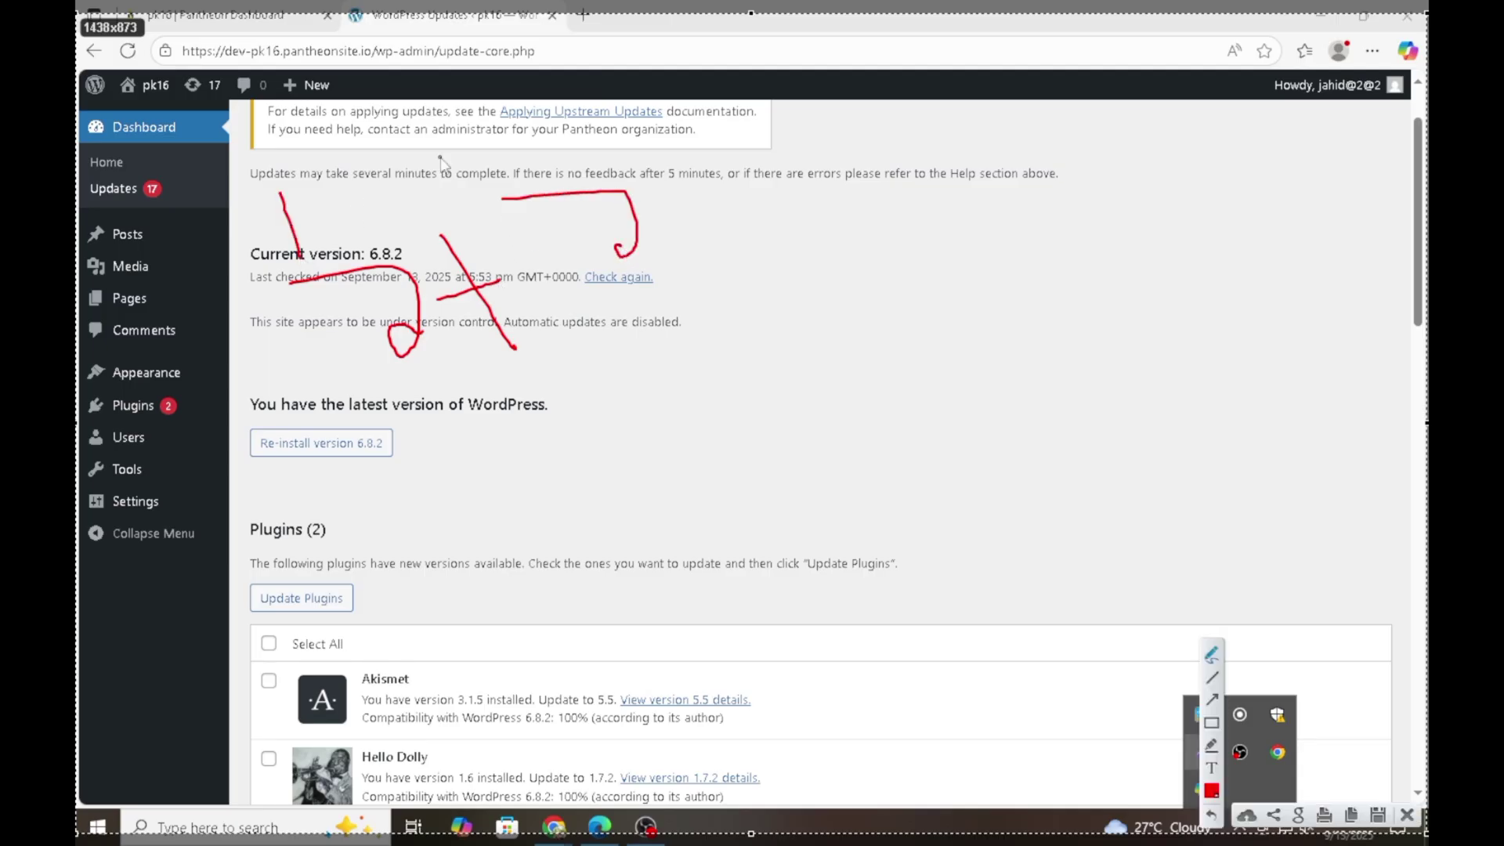
drag(464, 127, 513, 188)
drag(470, 483, 831, 332)
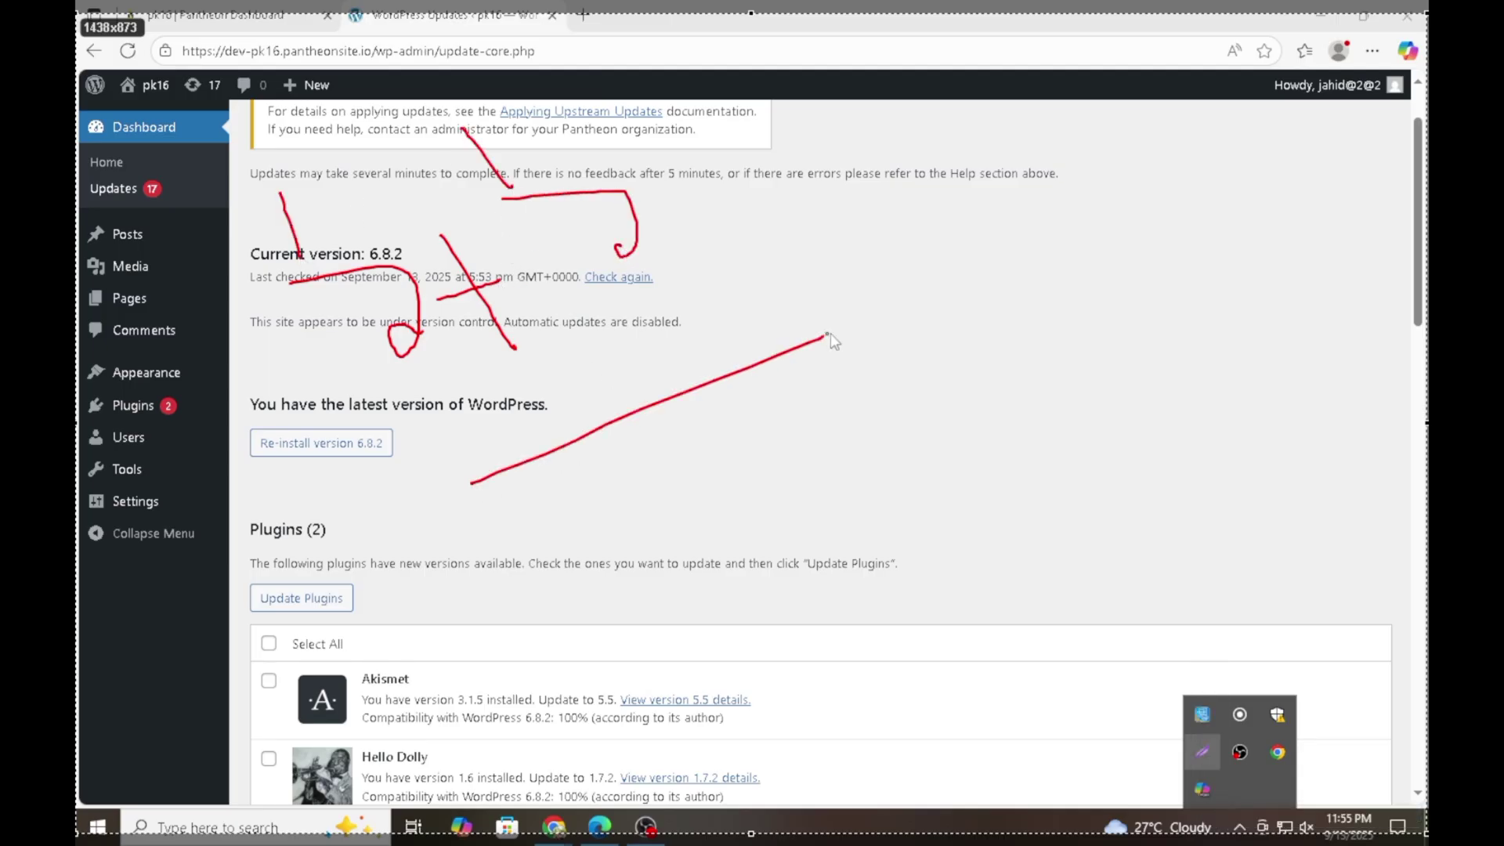
mouse_move(612, 404)
mouse_down()
mouse_move(795, 504)
mouse_move(843, 329)
mouse_up()
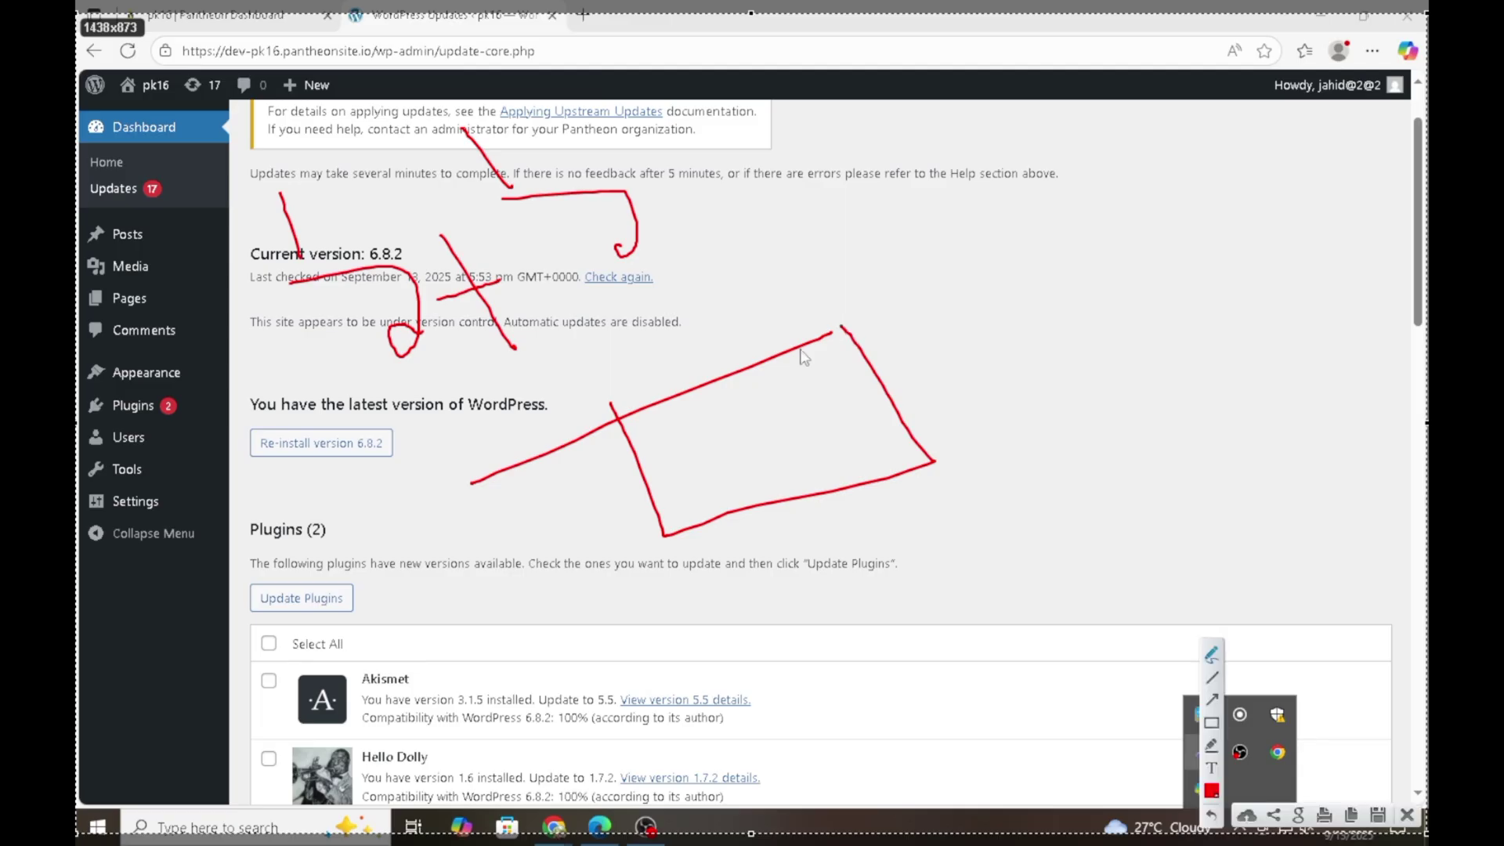
mouse_move(723, 423)
mouse_down()
mouse_move(703, 481)
mouse_move(752, 487)
mouse_move(770, 508)
mouse_up()
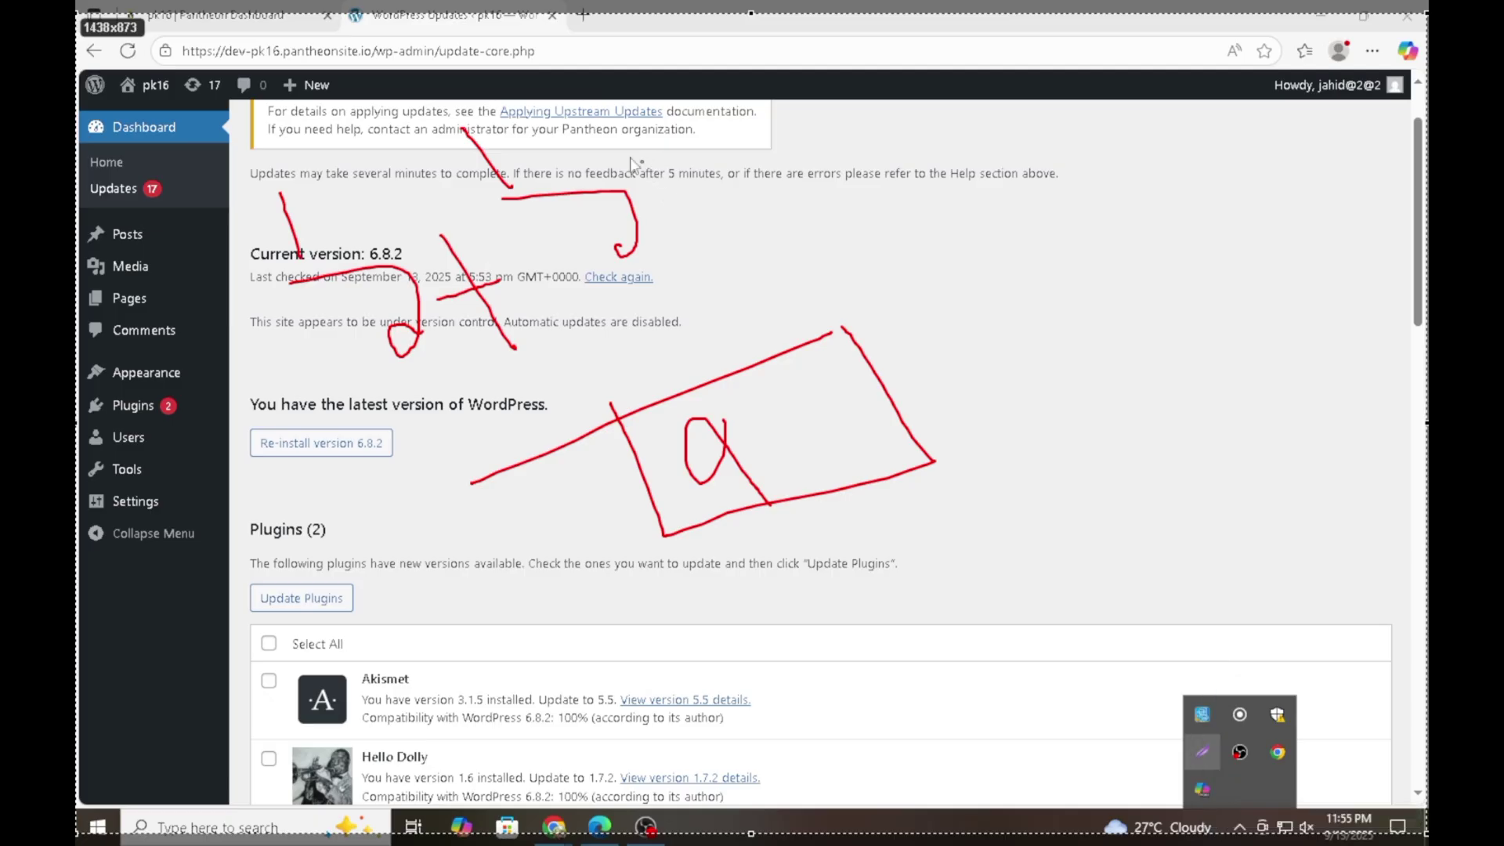
mouse_move(641, 160)
mouse_down()
mouse_move(540, 235)
mouse_move(713, 210)
mouse_move(639, 159)
mouse_up()
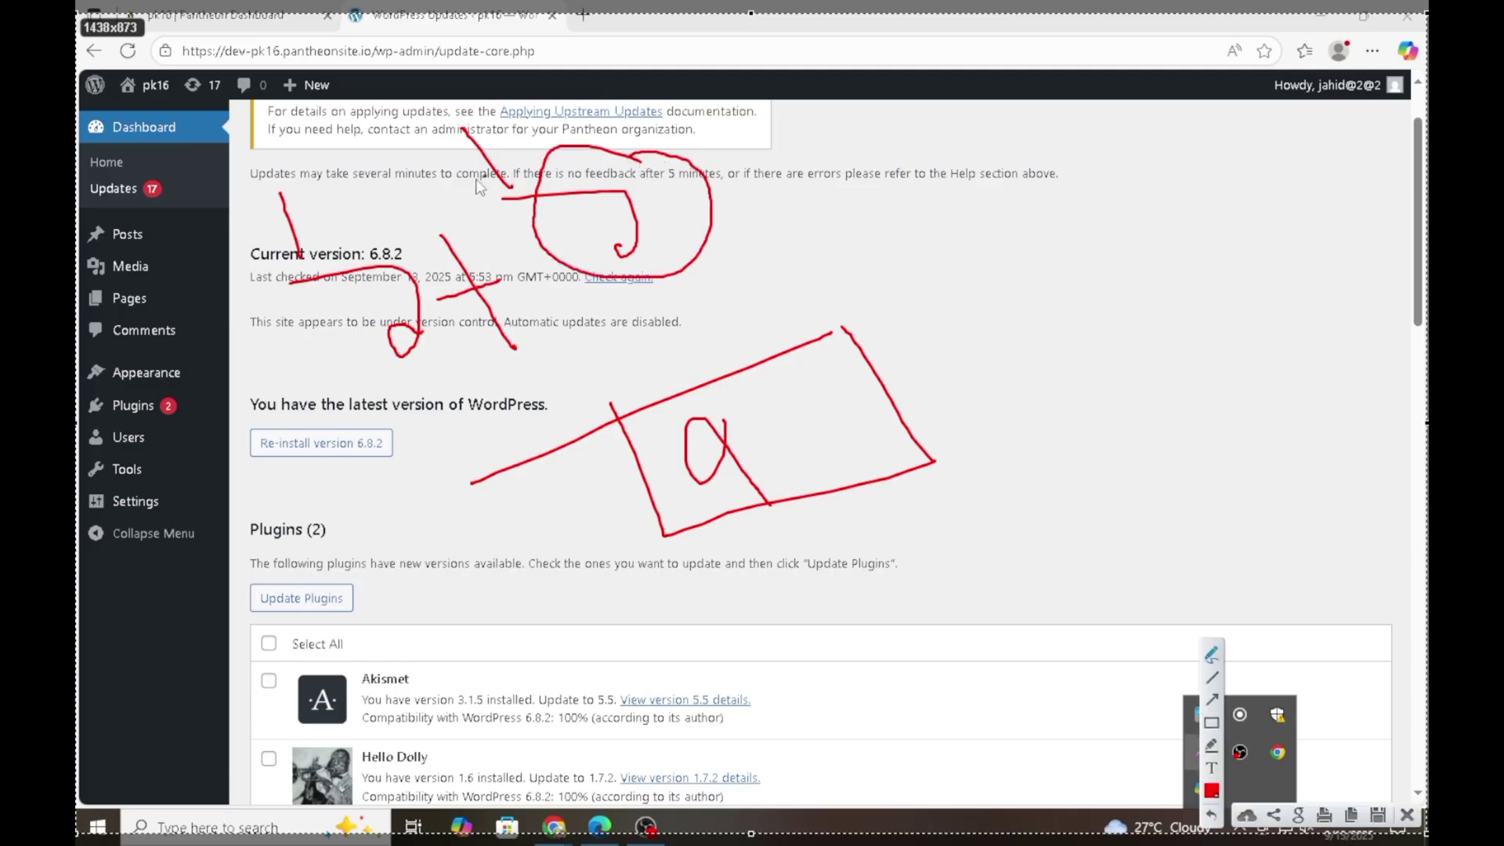
mouse_move(405, 208)
mouse_down()
mouse_move(343, 413)
mouse_move(450, 263)
mouse_move(415, 242)
mouse_up()
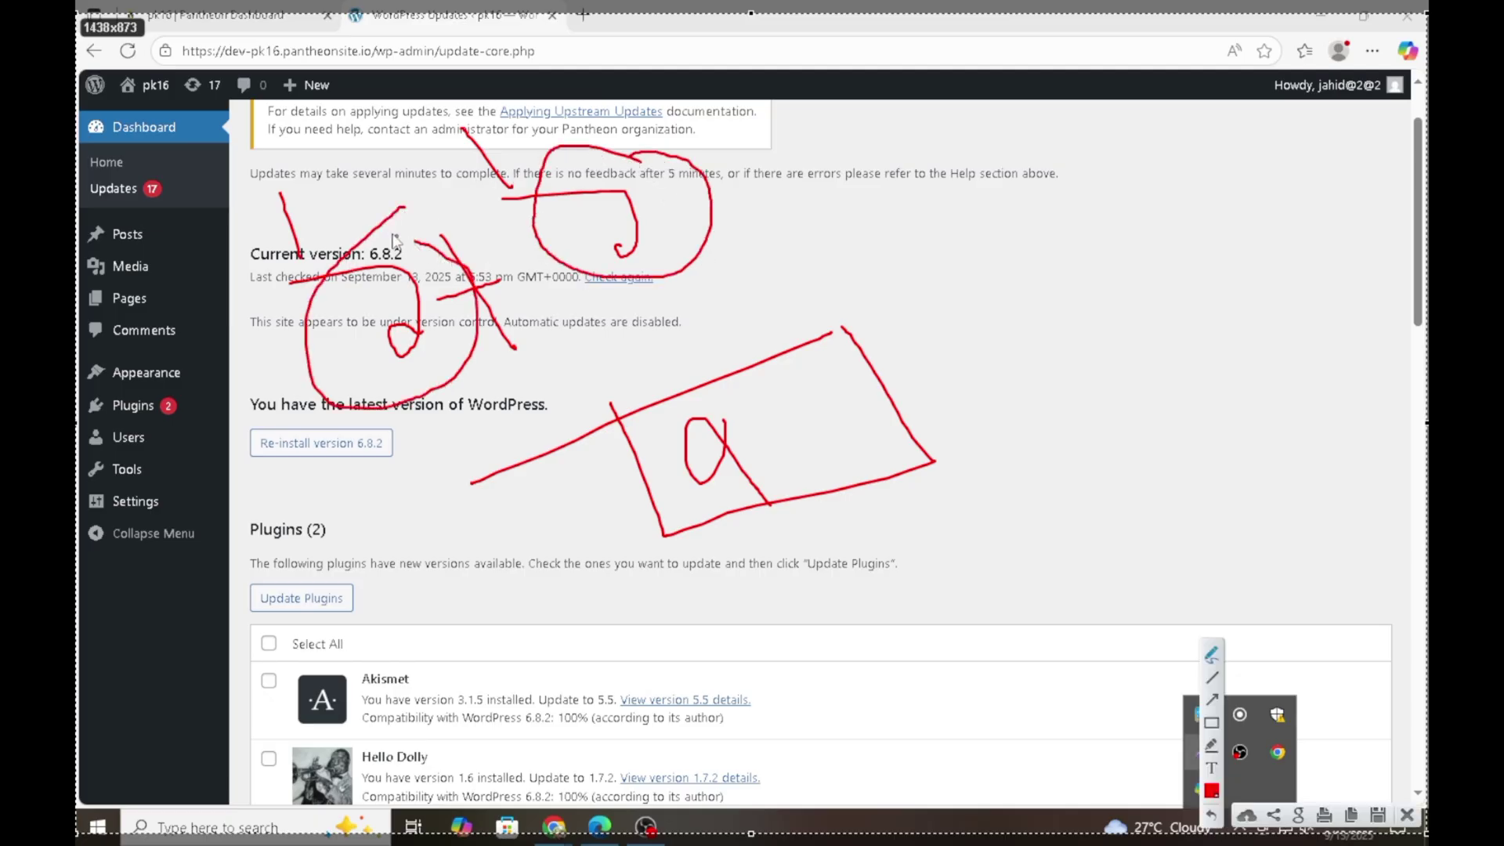
drag(551, 215, 369, 99)
drag(388, 227, 382, 106)
mouse_move(1017, 401)
mouse_down()
mouse_move(852, 382)
mouse_move(630, 433)
mouse_move(671, 557)
mouse_move(940, 401)
mouse_move(757, 362)
mouse_up()
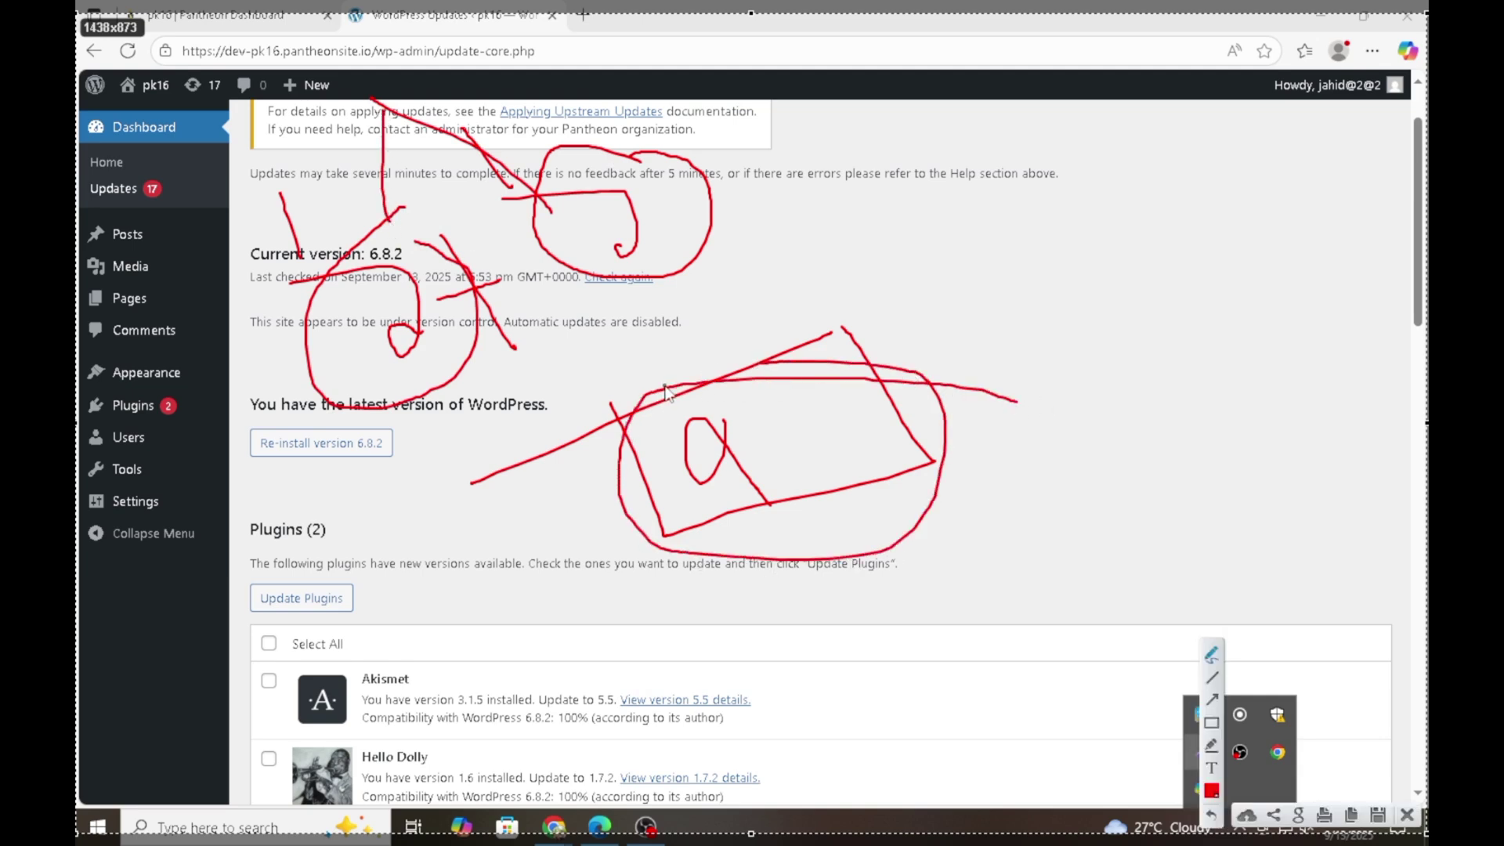
drag(668, 395, 644, 333)
mouse_move(607, 138)
mouse_down()
mouse_move(454, 149)
mouse_move(325, 350)
mouse_move(641, 206)
mouse_move(573, 174)
mouse_move(501, 188)
mouse_up()
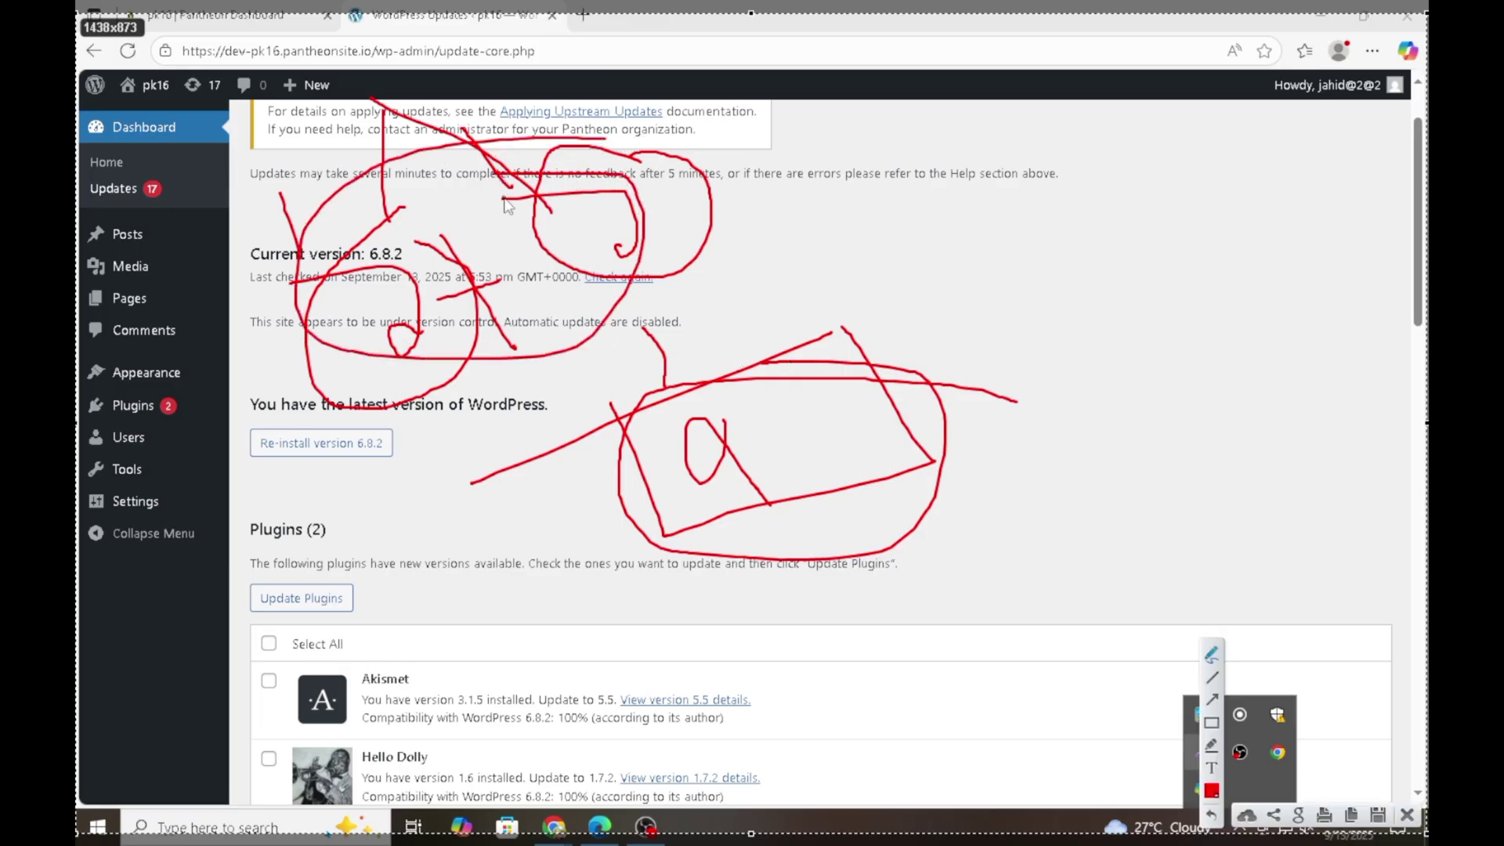
click(1407, 815)
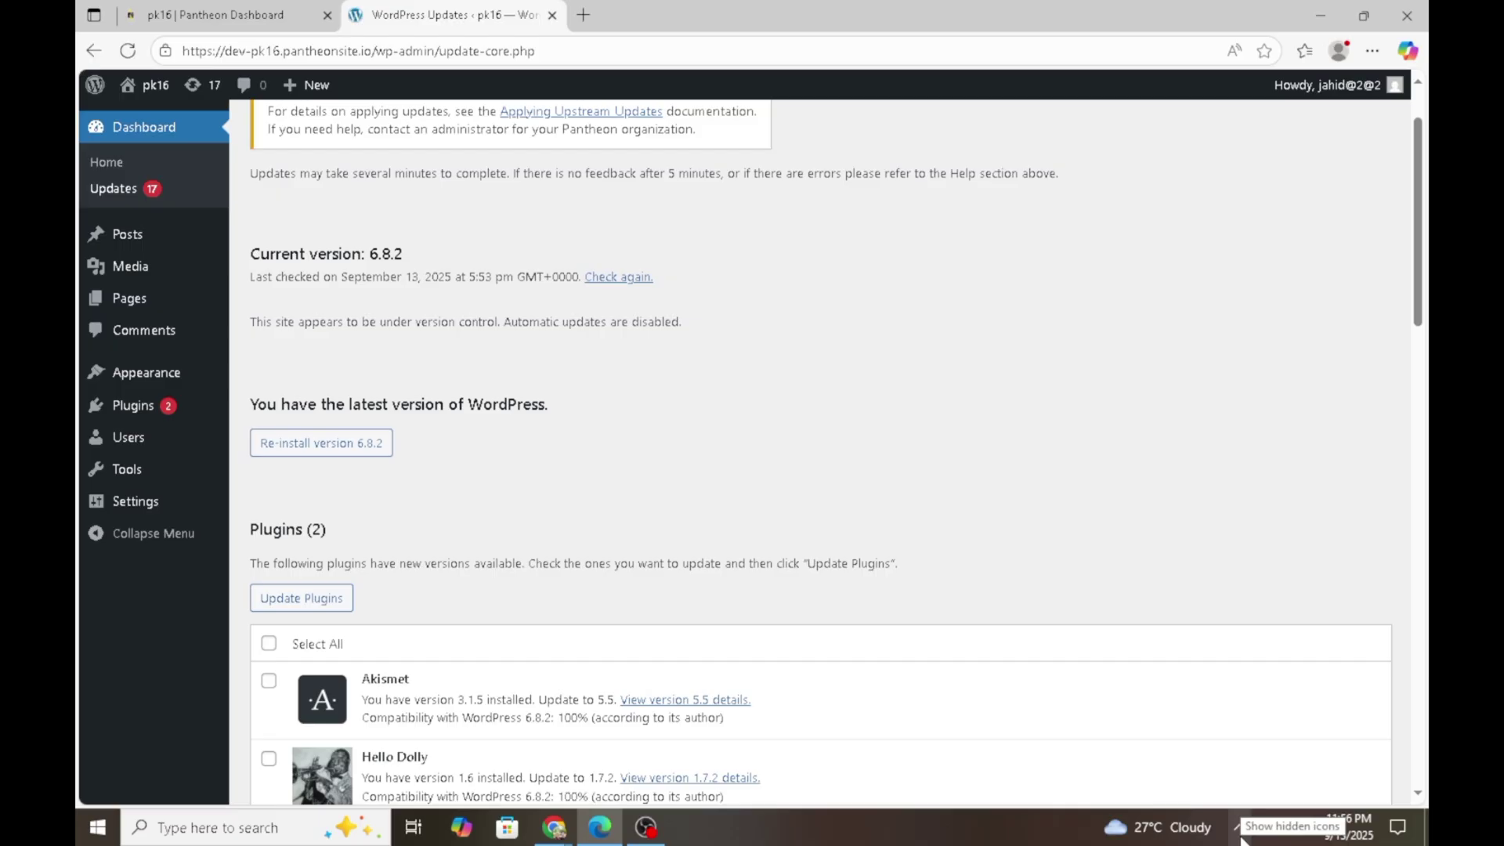
Reload the WordPress Updates page and select all plugins in the update list, Akismet and Hello Dolly.
scroll(700, 448, up, 1)
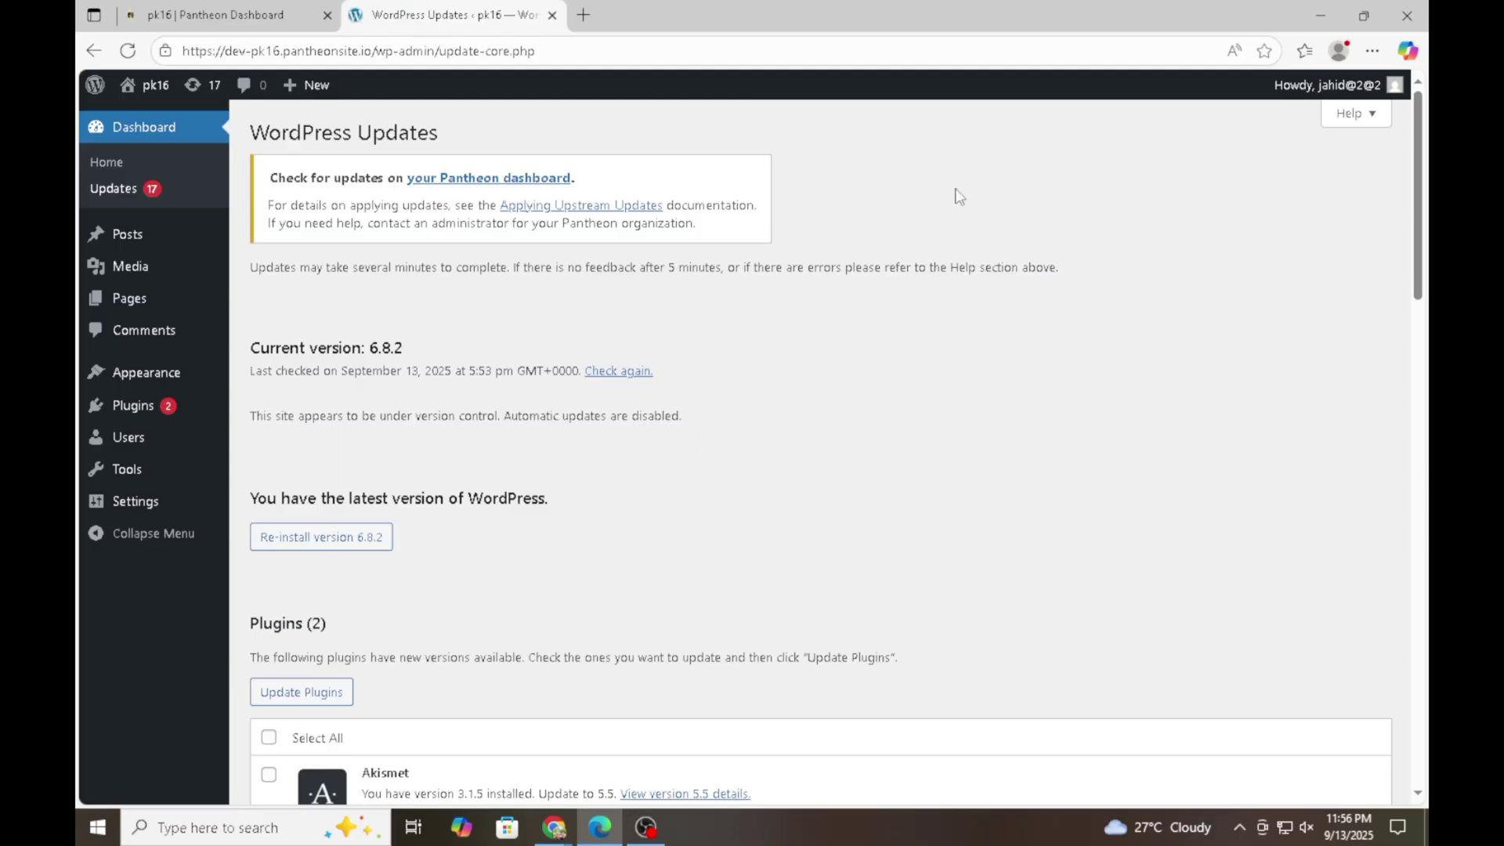
click(130, 190)
scroll(383, 349, down, 5)
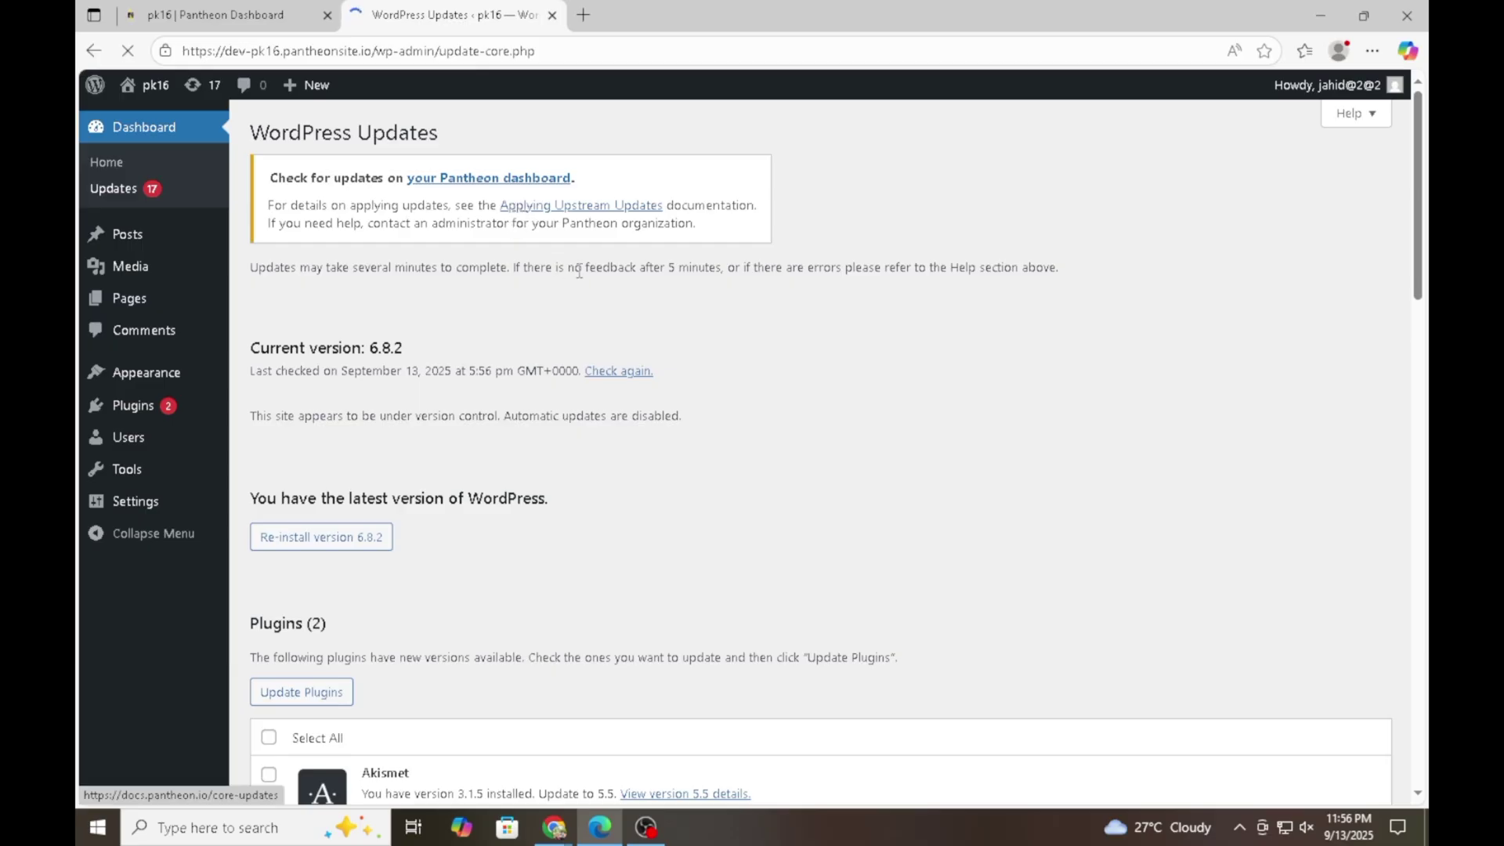
scroll(532, 259, down, 6)
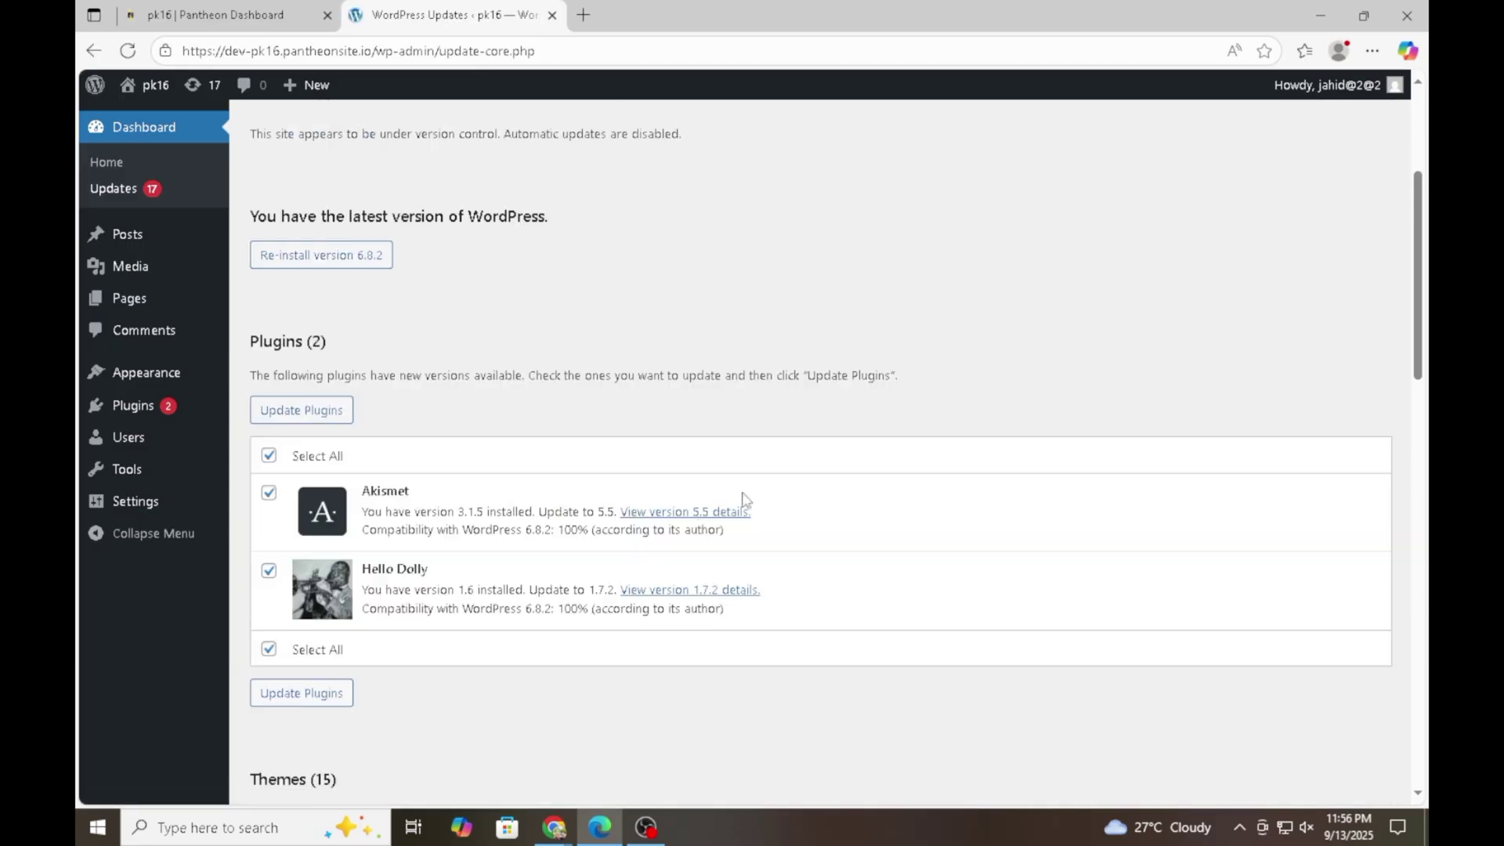
click(1239, 828)
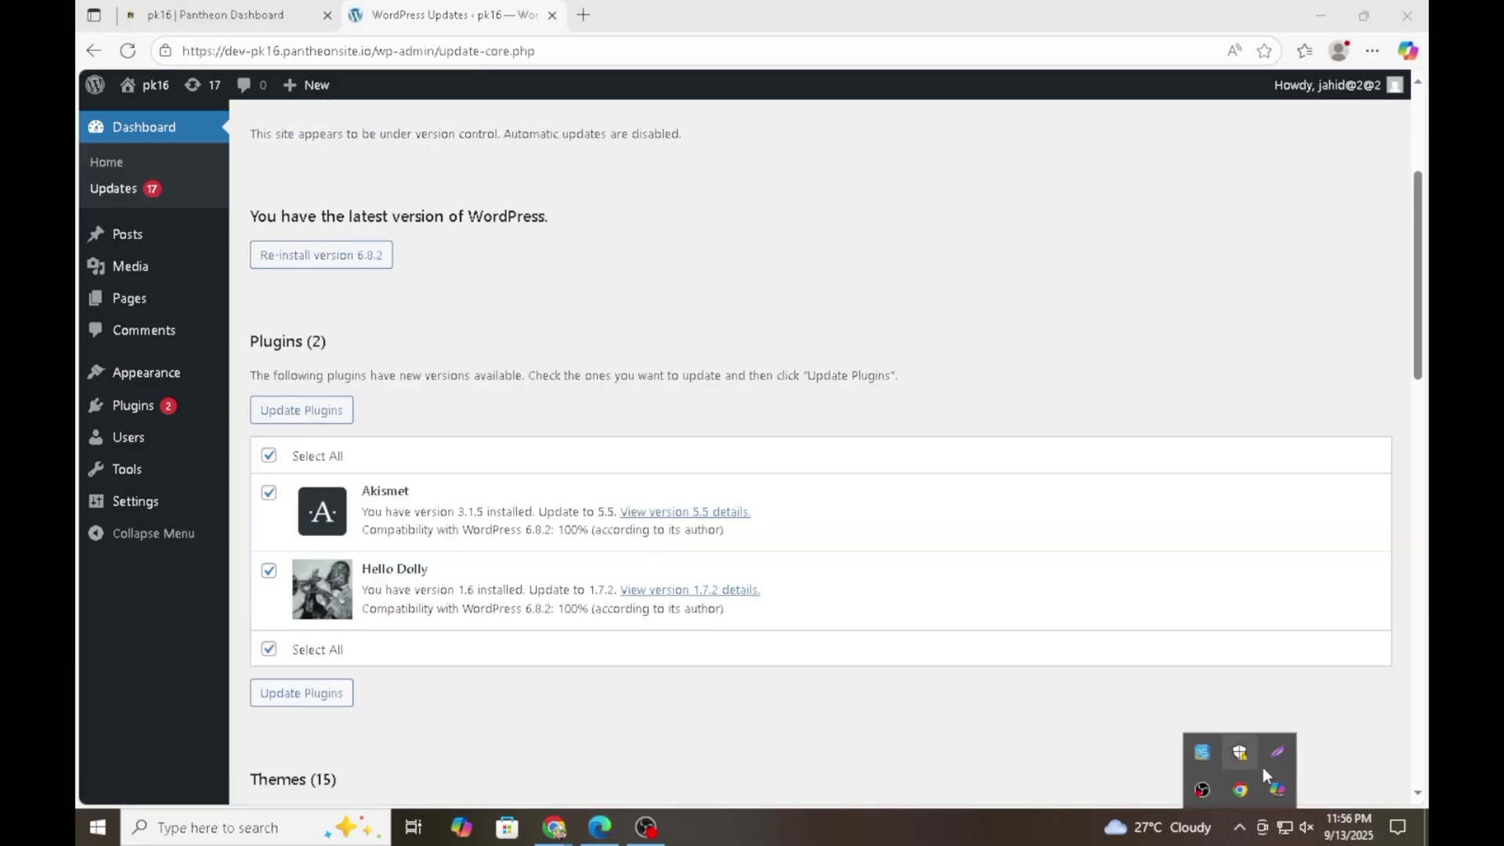
click(1267, 754)
mouse_move(243, 210)
mouse_down()
mouse_move(940, 831)
mouse_move(989, 804)
mouse_up()
click(974, 820)
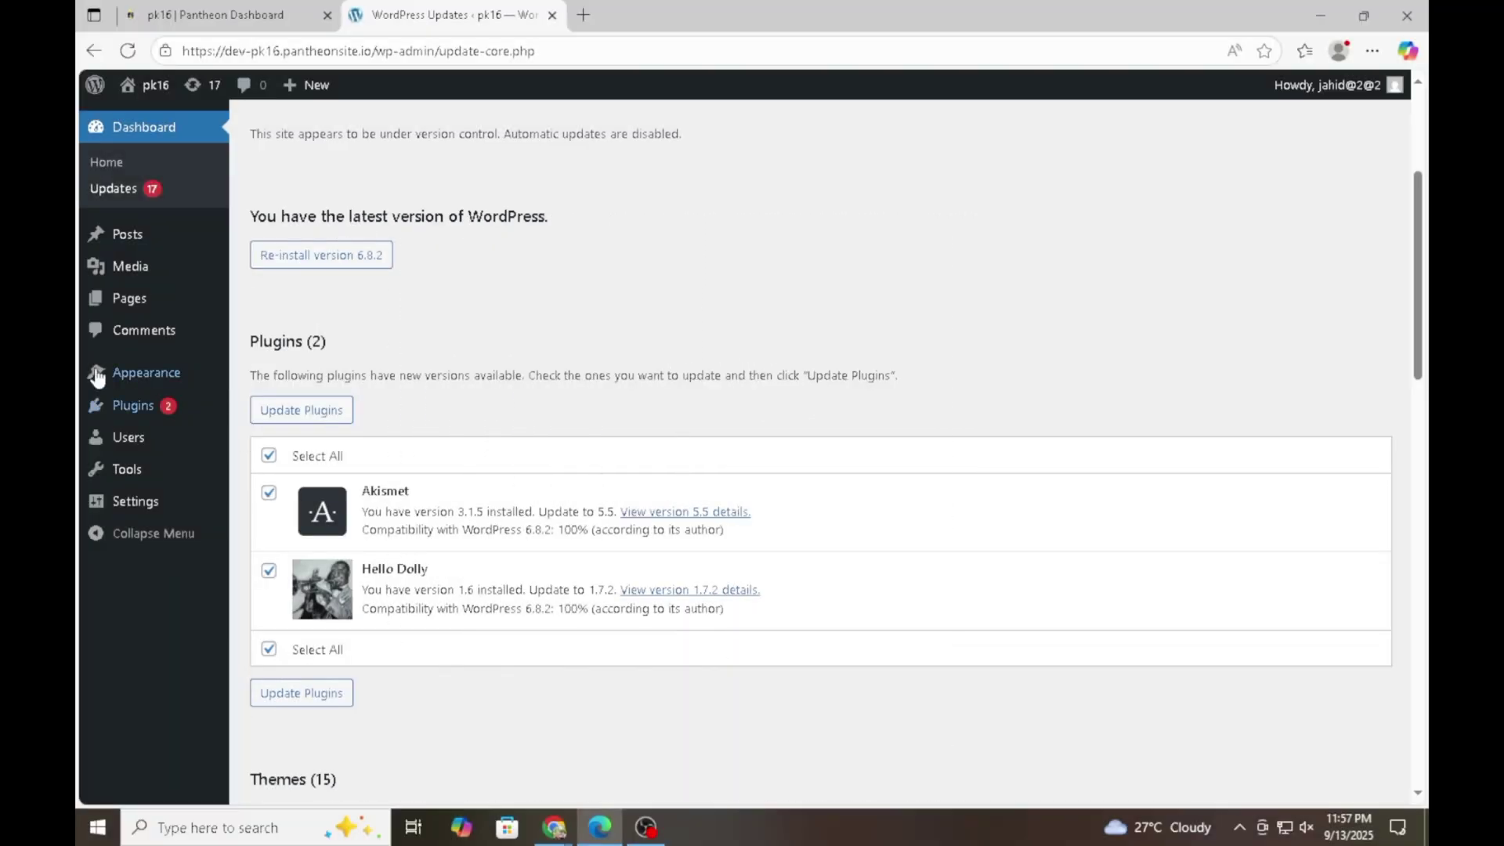
Review the About page for WordPress 6.8.2 and open the Posts list.
mouse_move(109, 399)
click(370, 260)
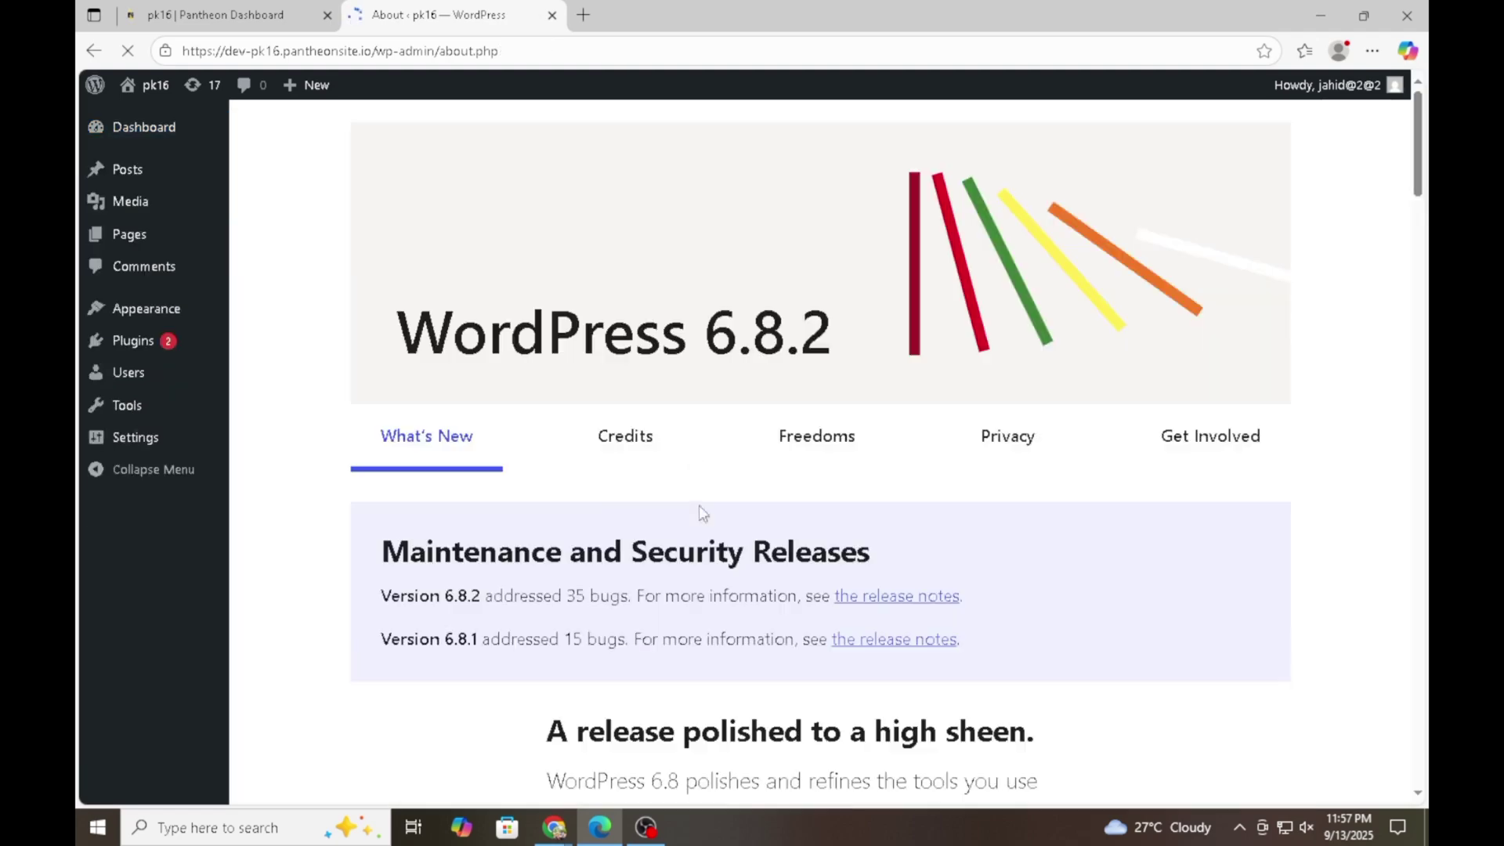
scroll(850, 460, down, 5)
scroll(846, 459, up, 5)
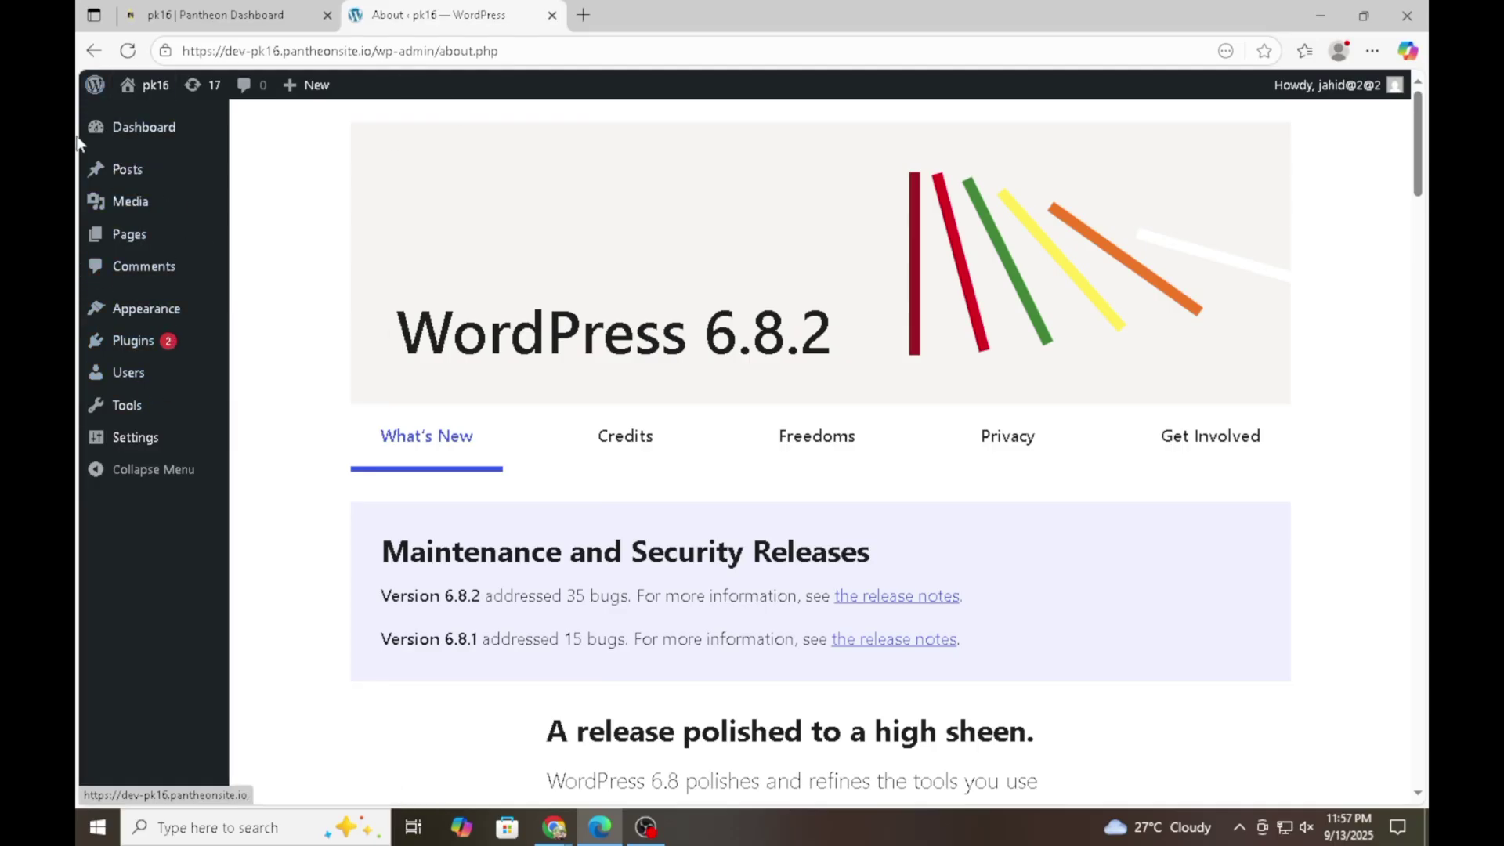
mouse_move(217, 379)
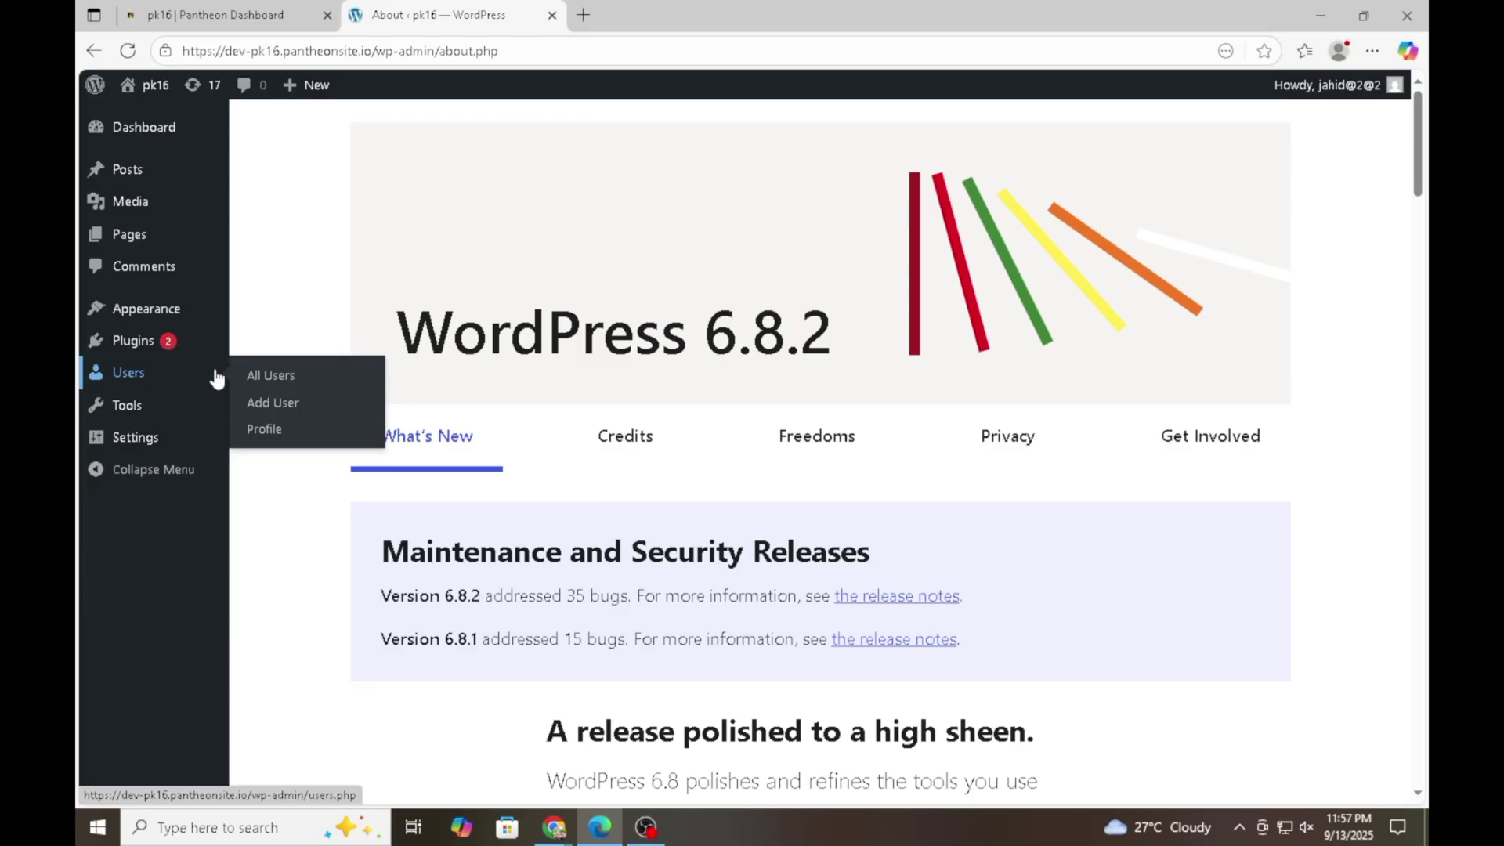
click(125, 169)
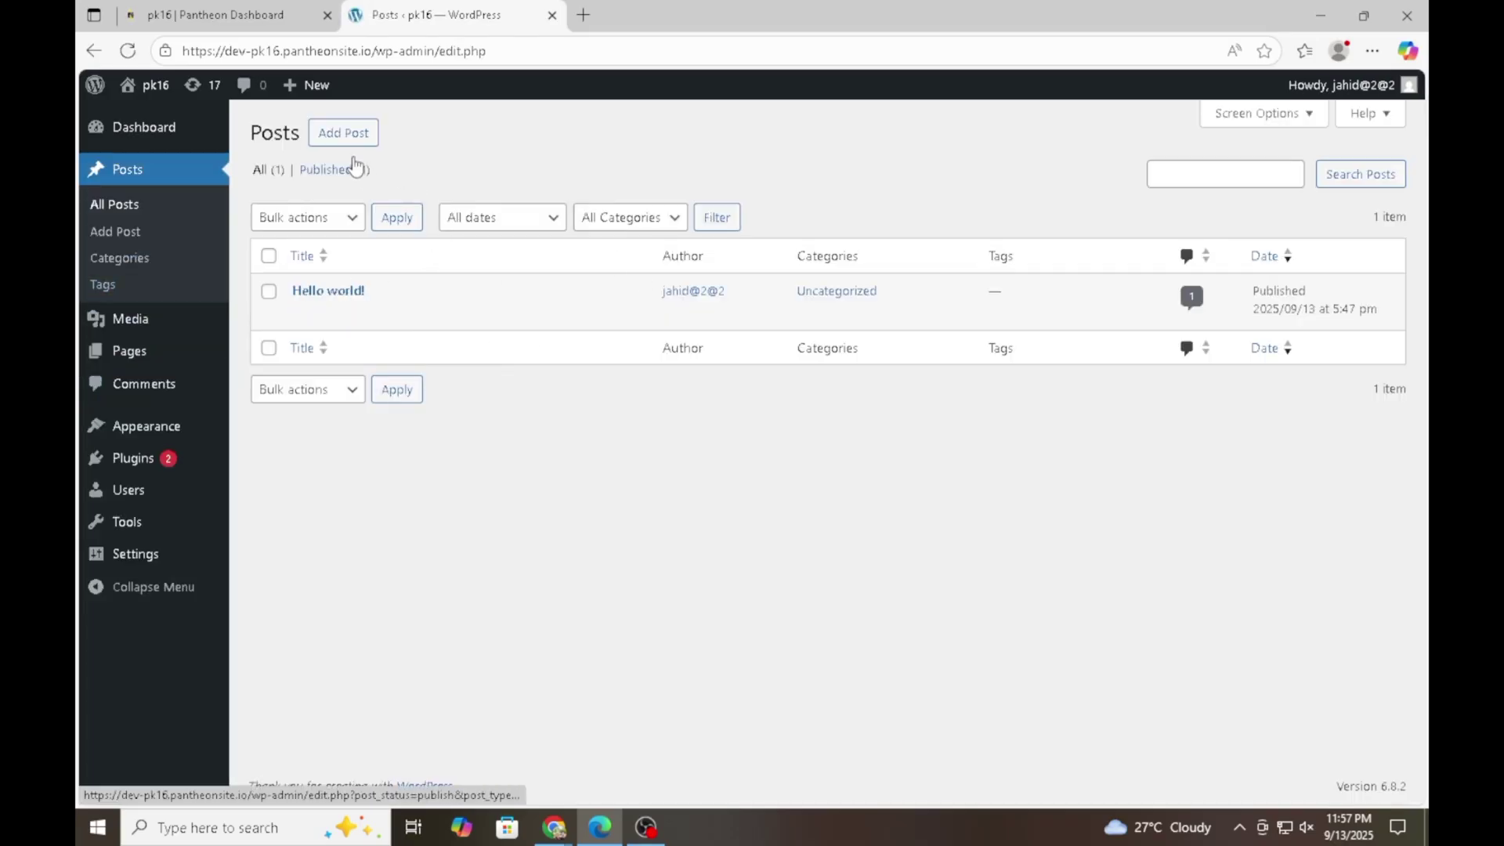
Search the web for Prothom Alo in a new browser tab and open its Bangladesh news page.
click(580, 15)
click(529, 43)
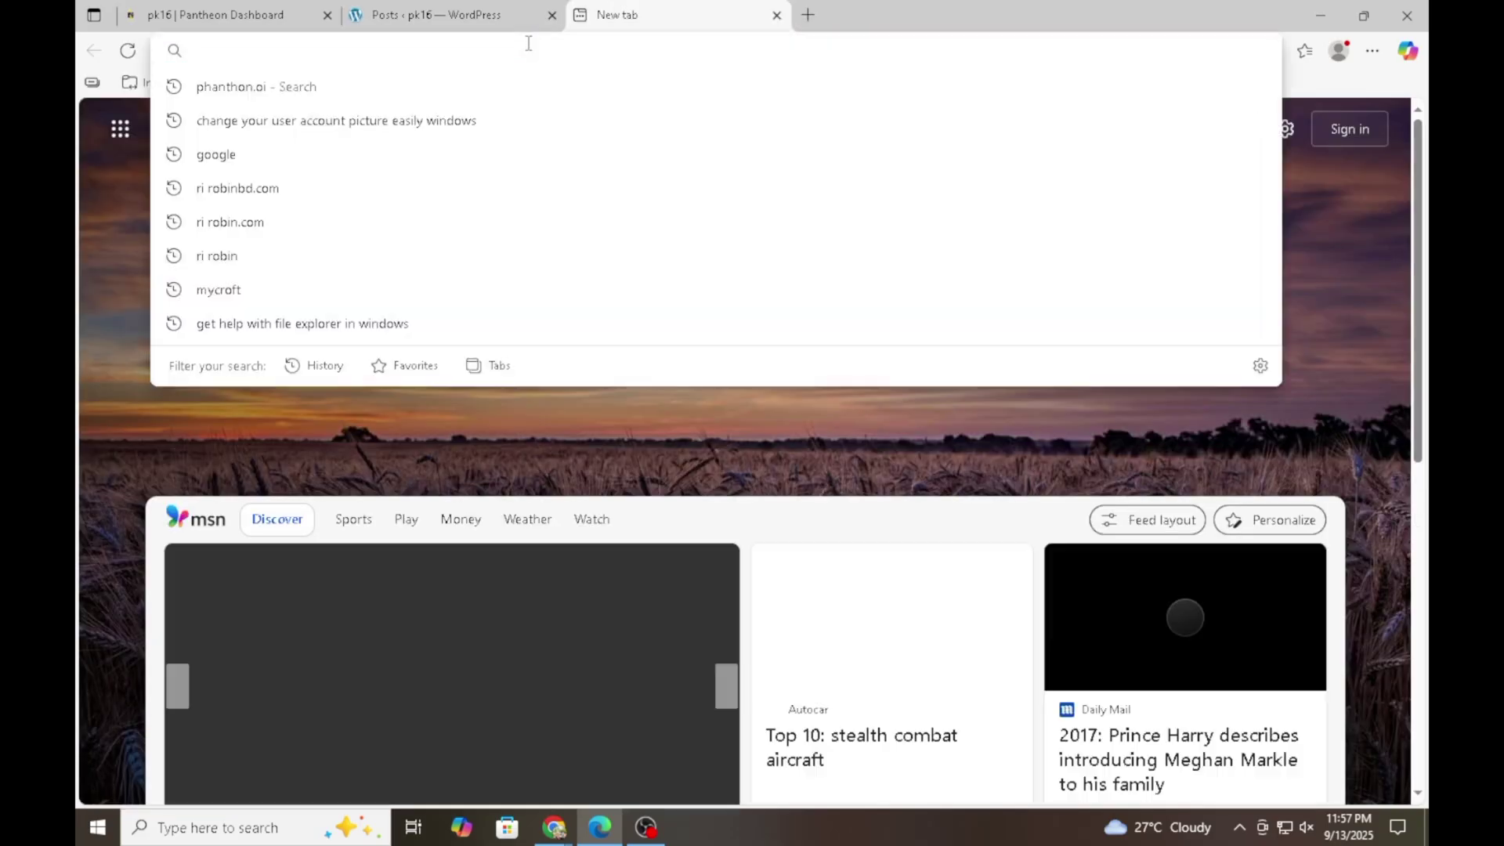
text(pro)
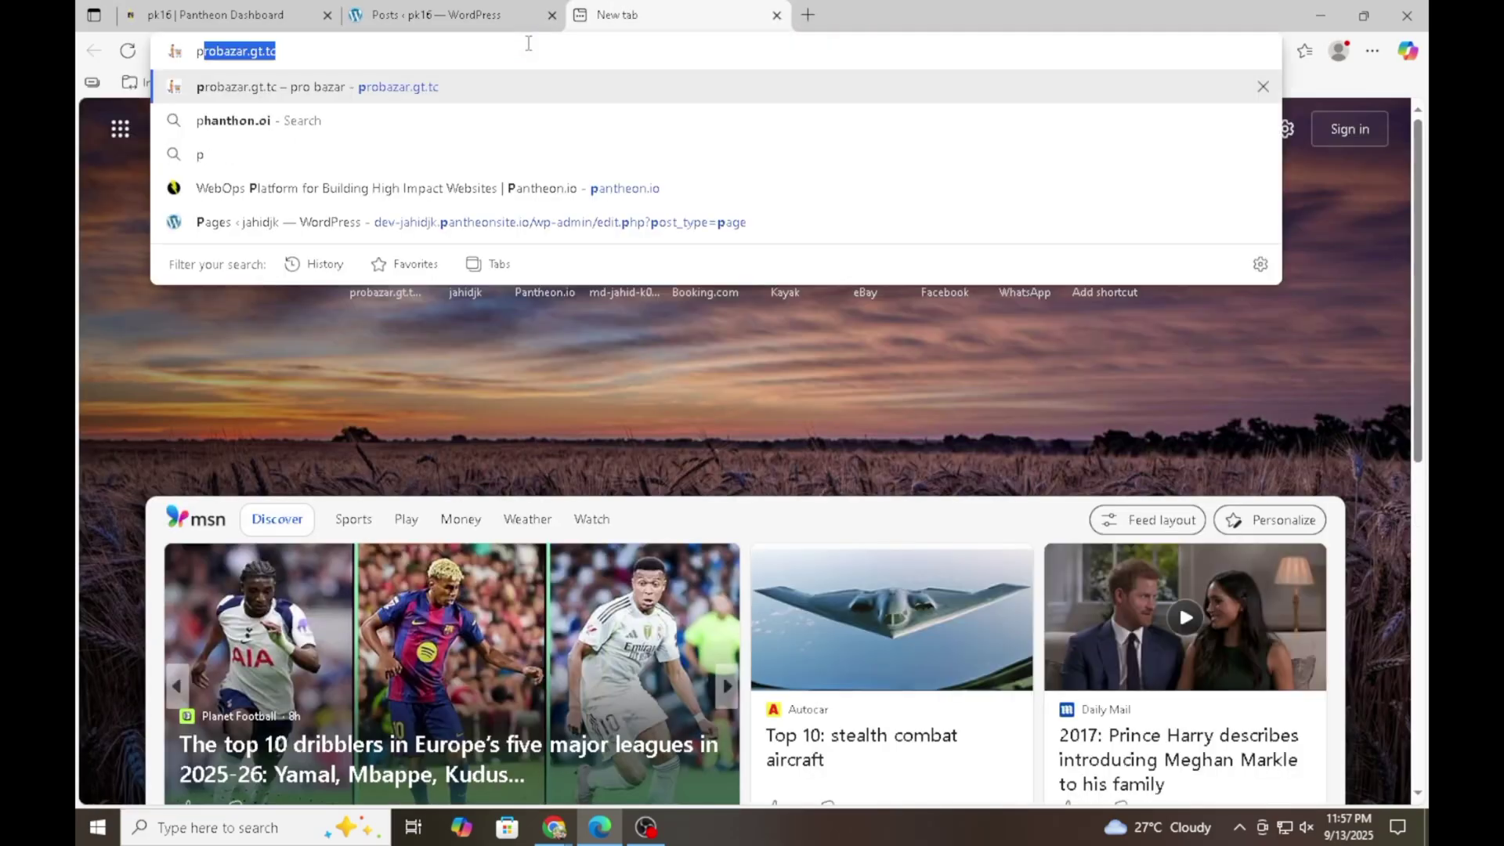
text(t)
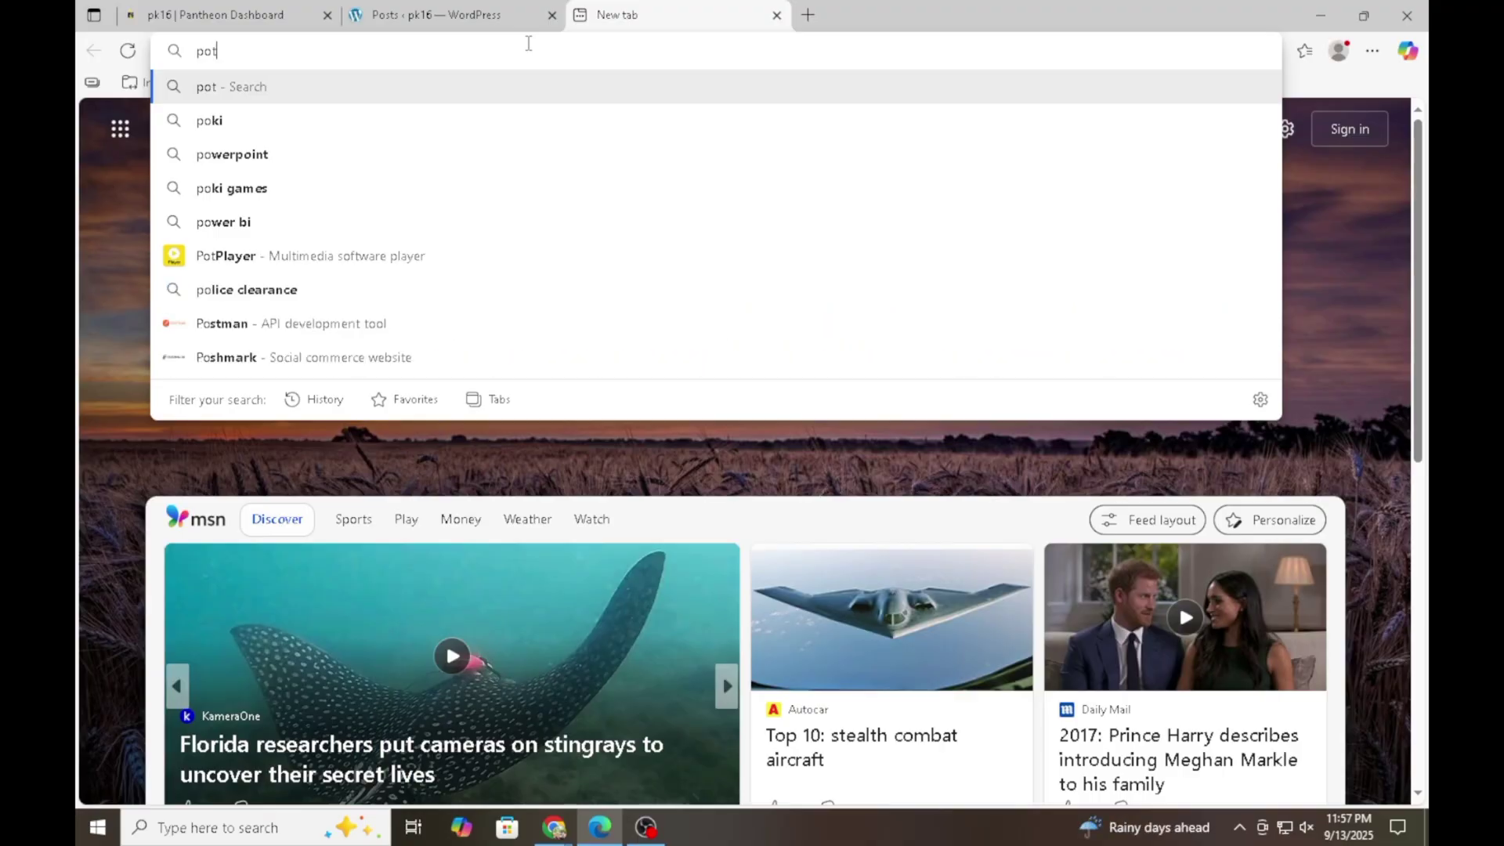
text(hom)
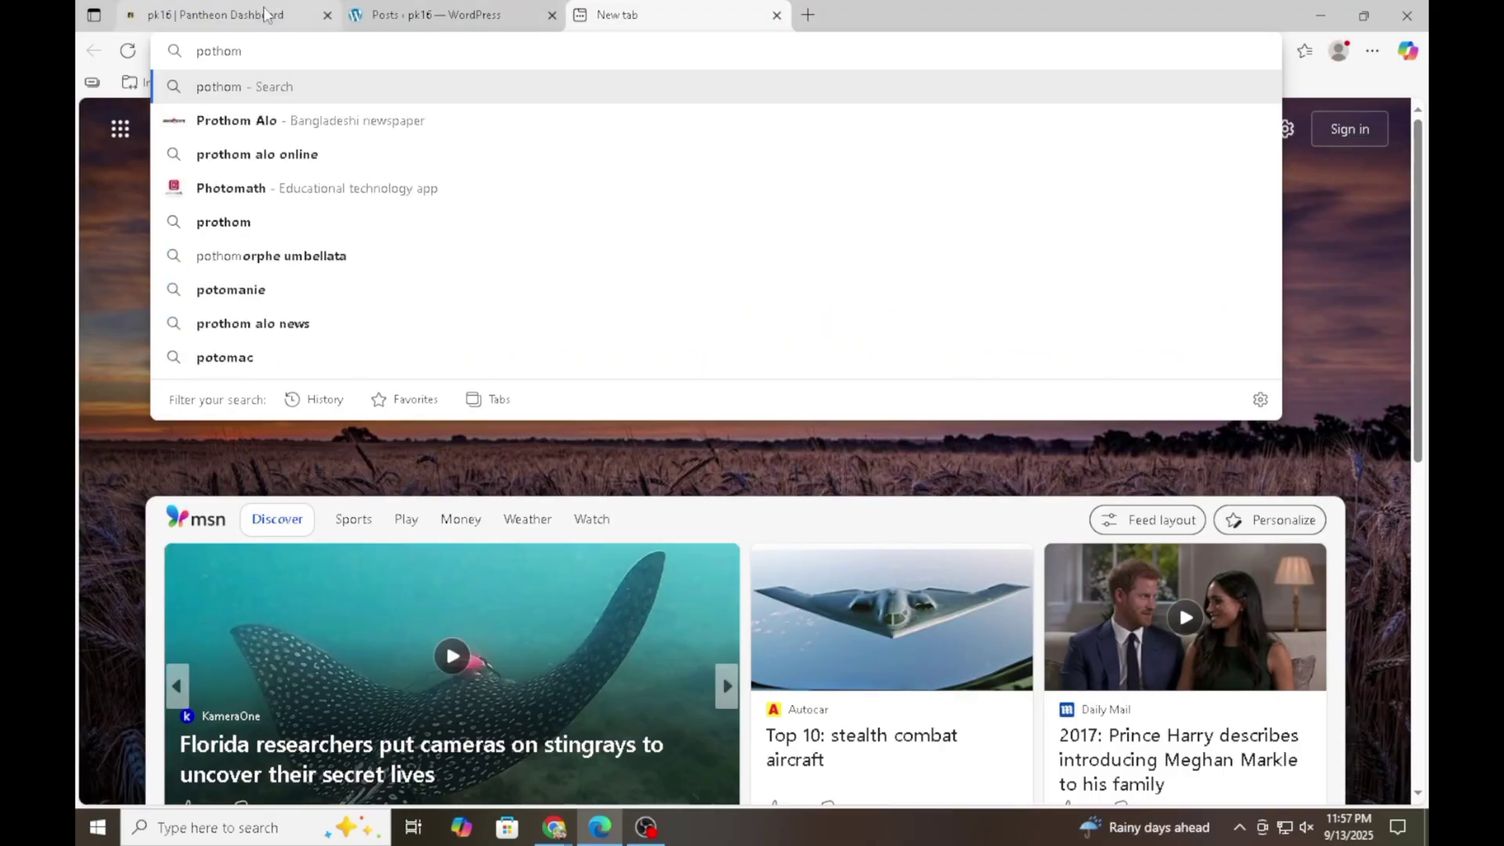
key(Down)
click(261, 122)
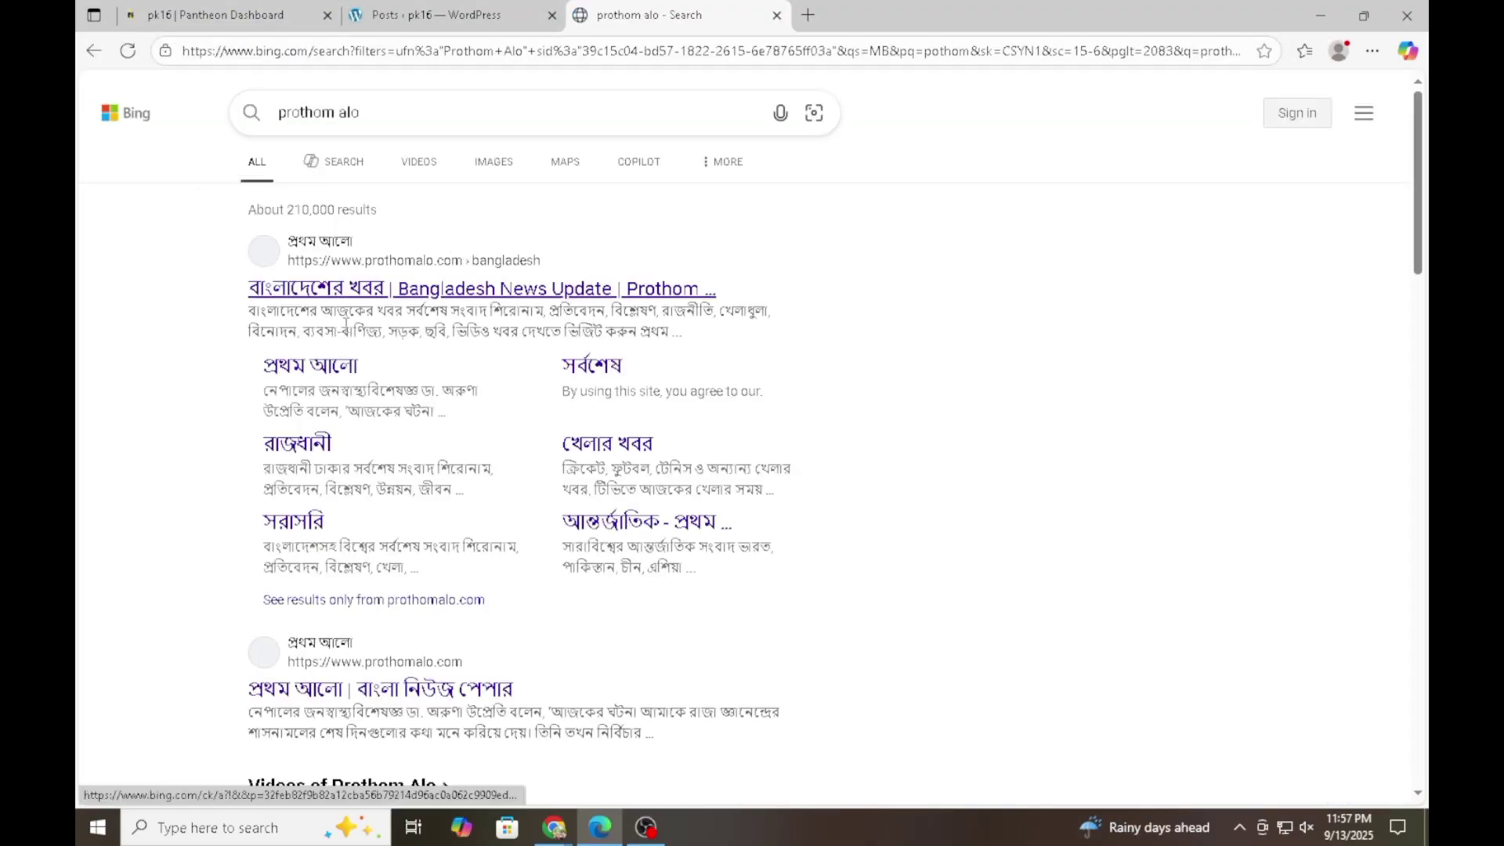
click(389, 291)
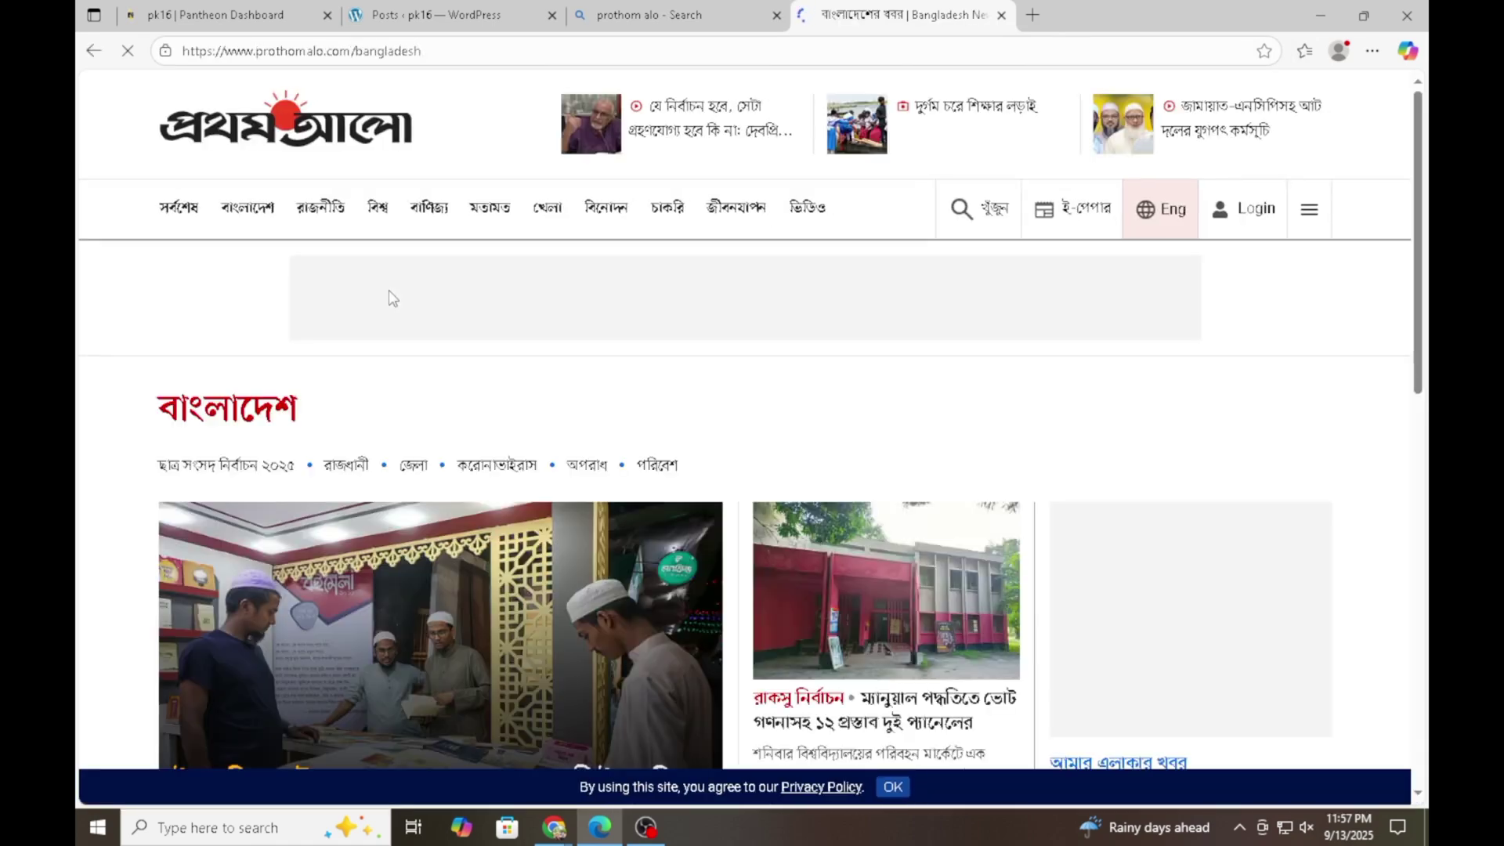
Open the Prothom Alo article on the three-day Bhanga road and rail blockade and look through its text as a post example.
scroll(665, 311, down, 9)
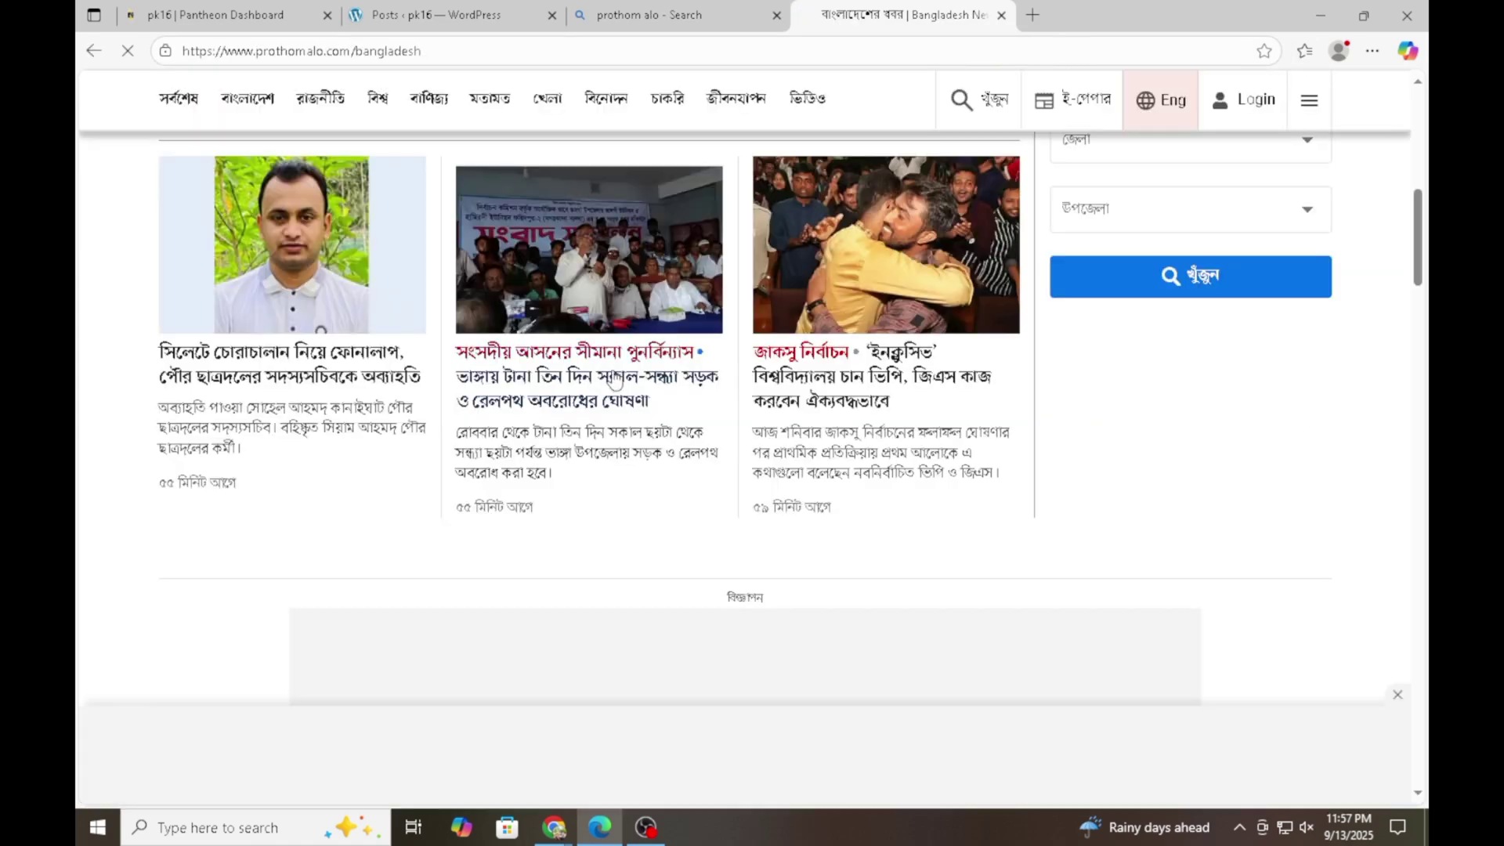
click(617, 378)
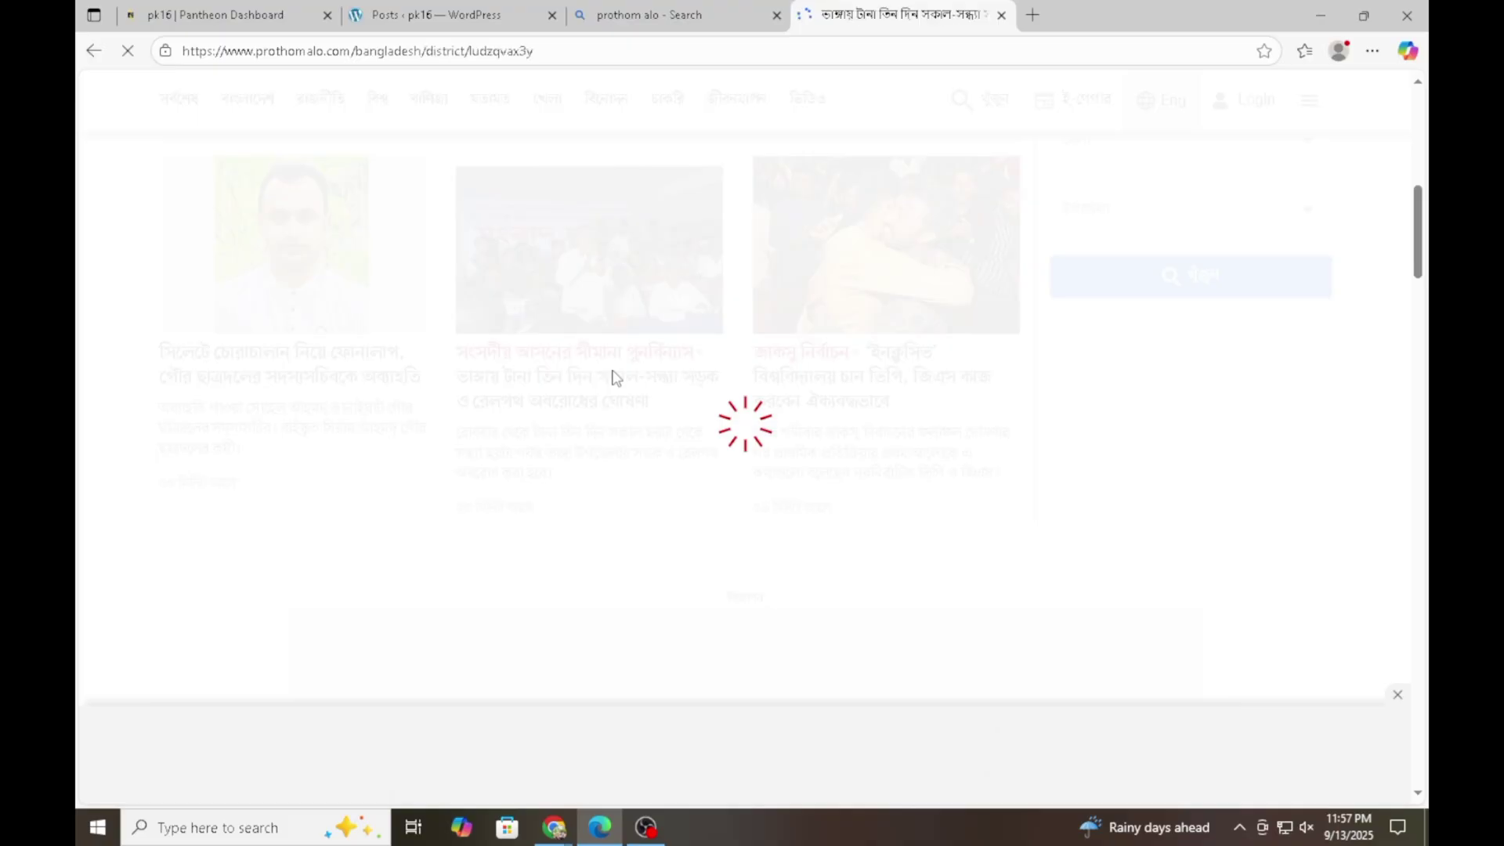
scroll(610, 400, down, 7)
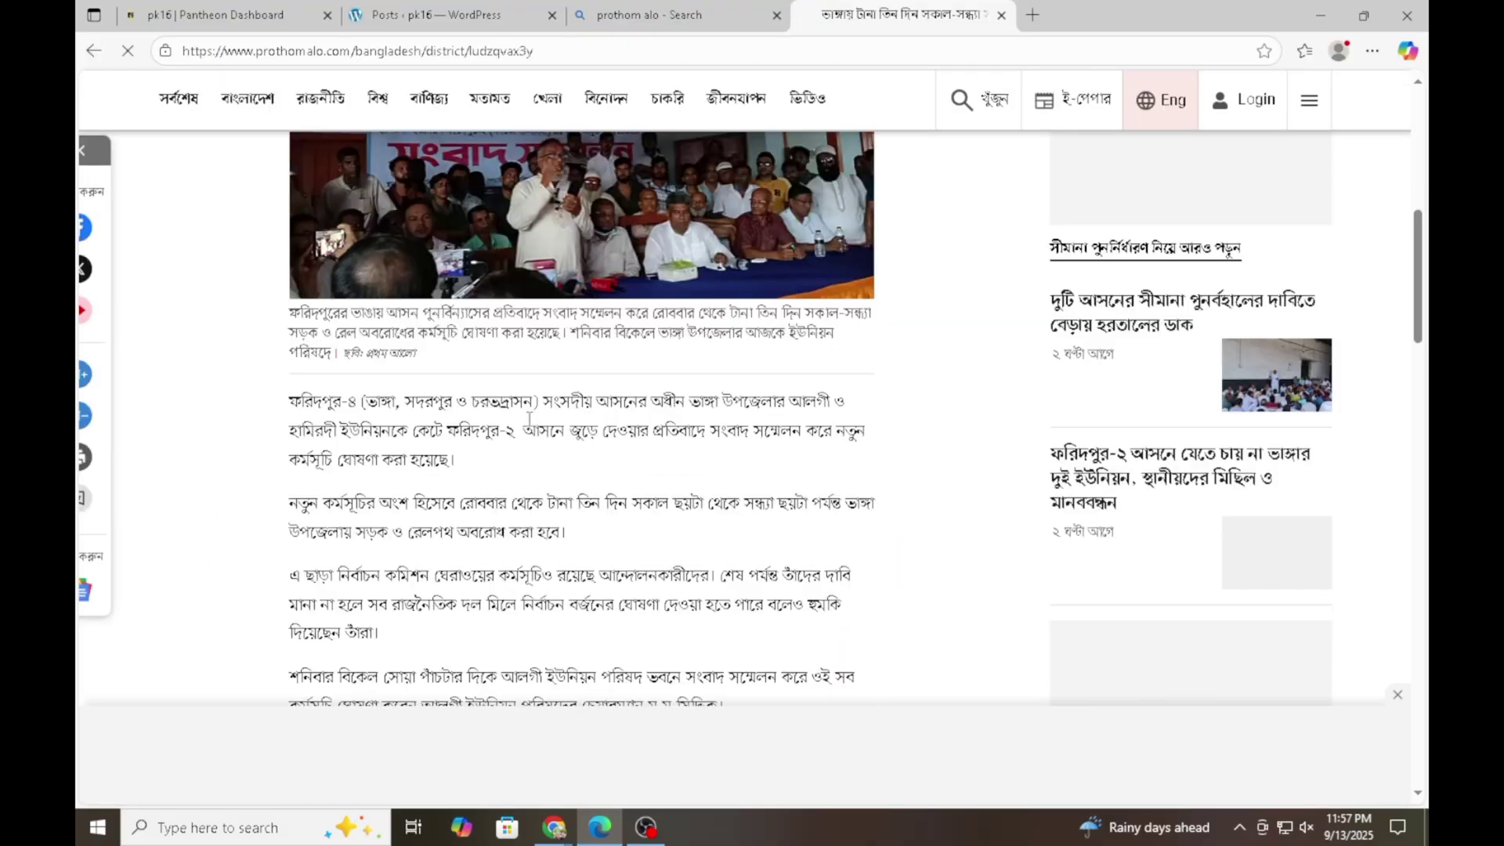
scroll(725, 425, down, 8)
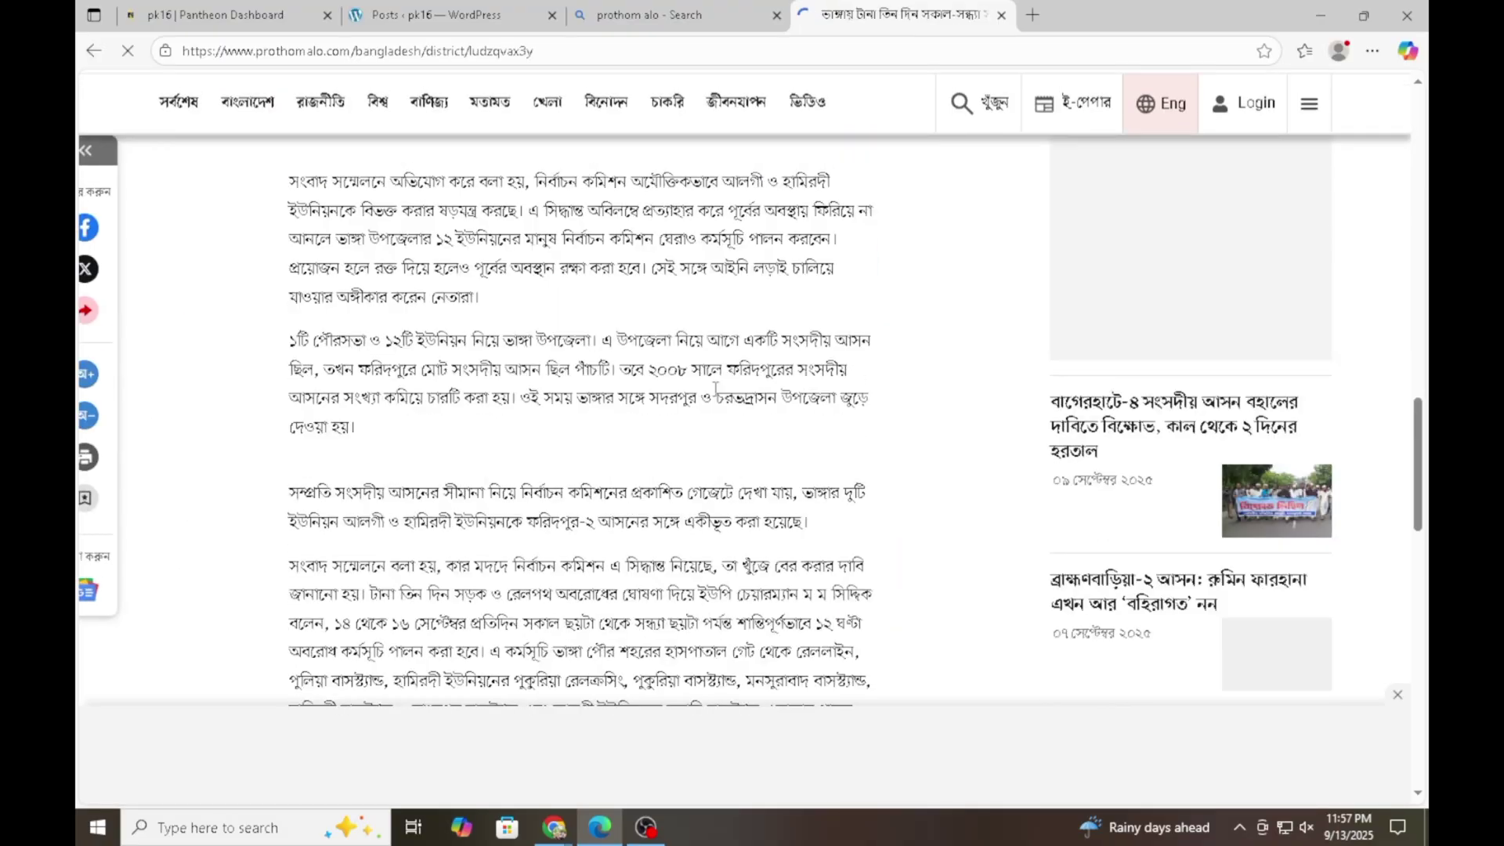
Return to the pk16 Posts list, view the blank Add Post editor, and go back to the list.
click(483, 10)
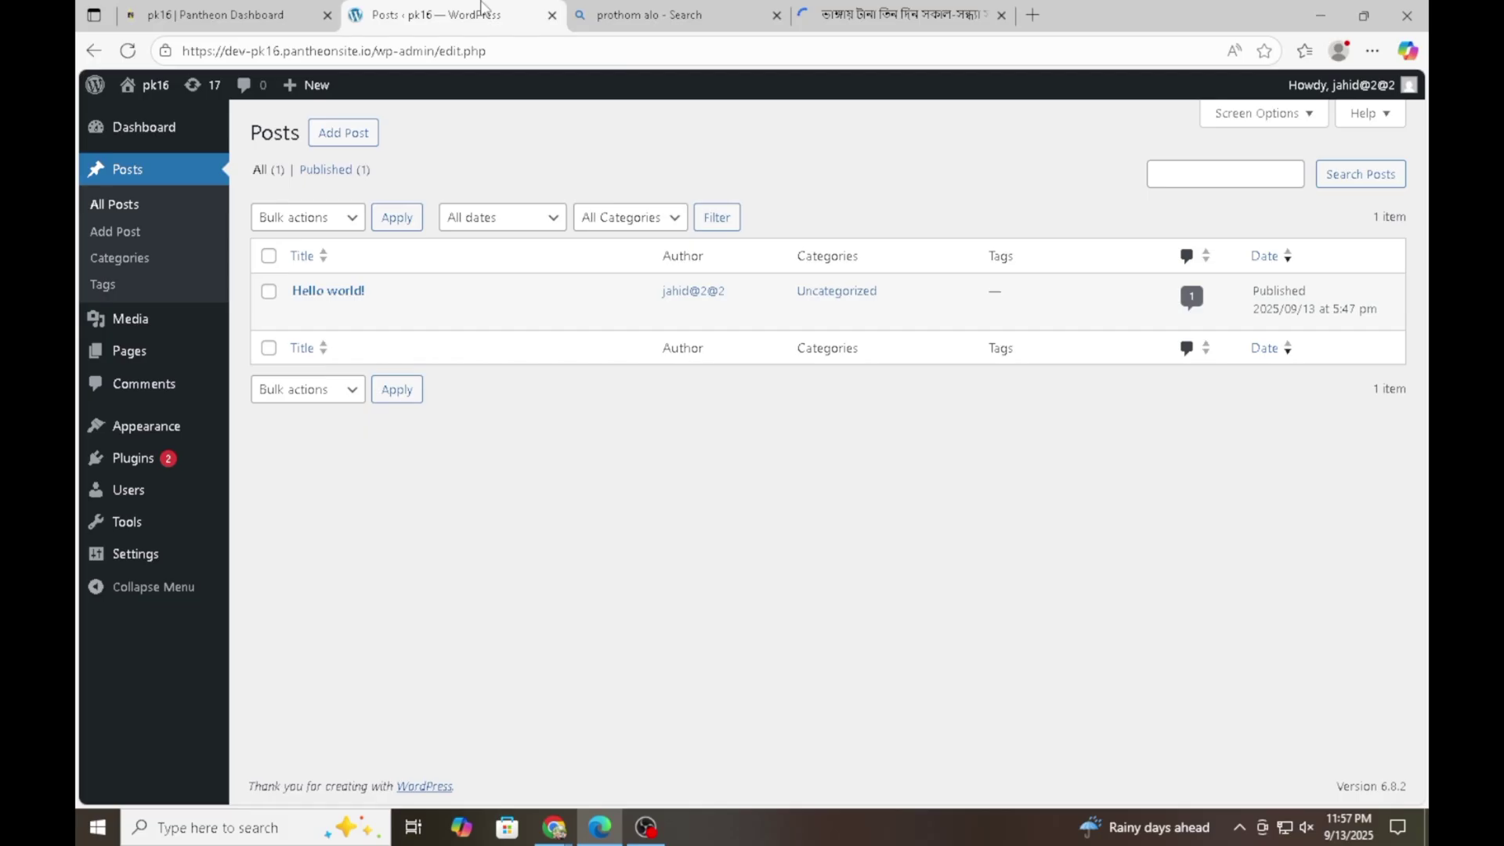
click(353, 143)
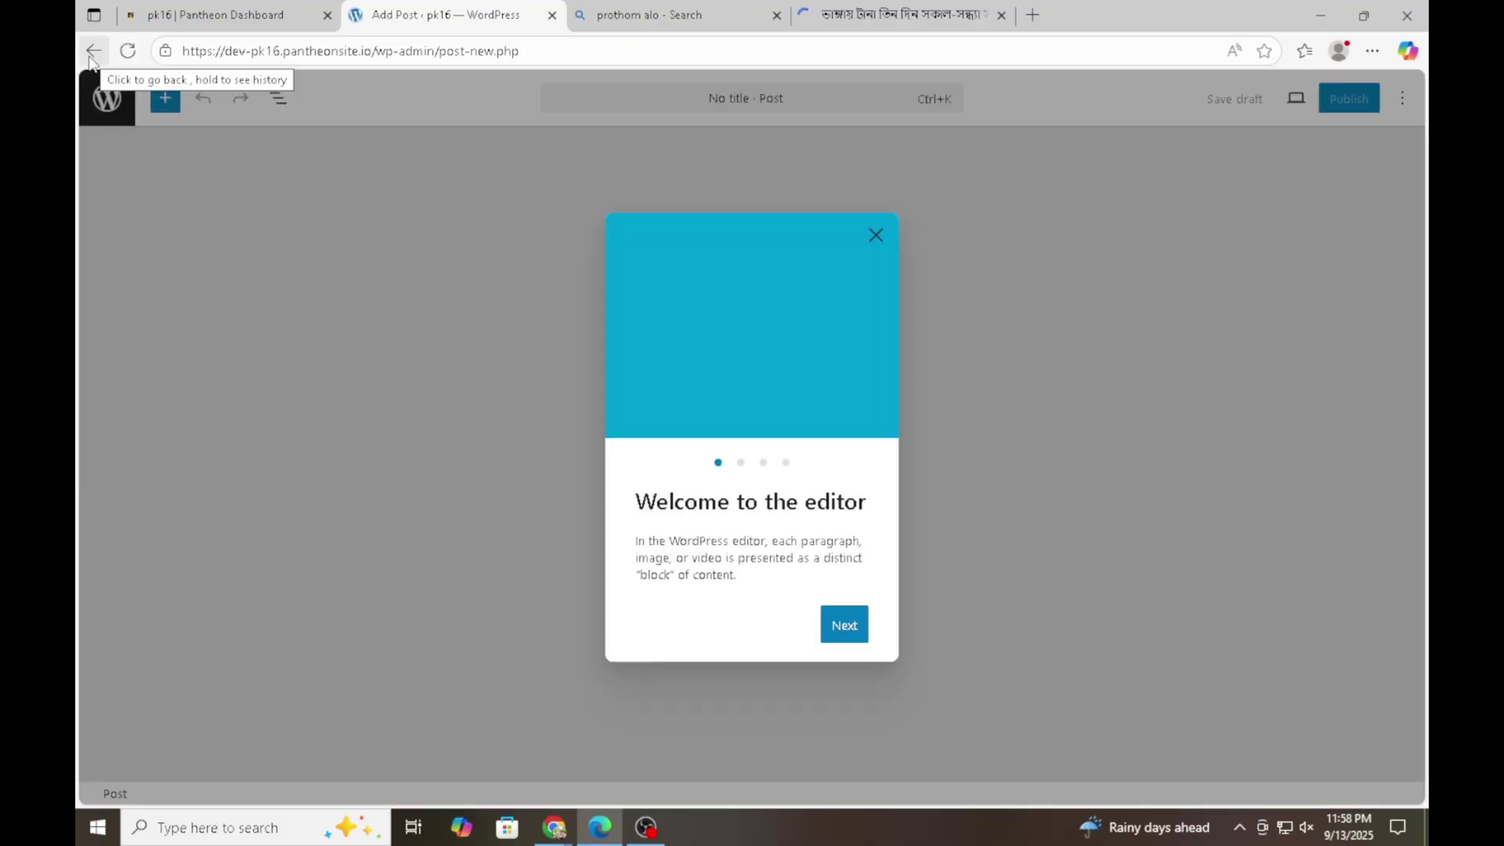
click(165, 160)
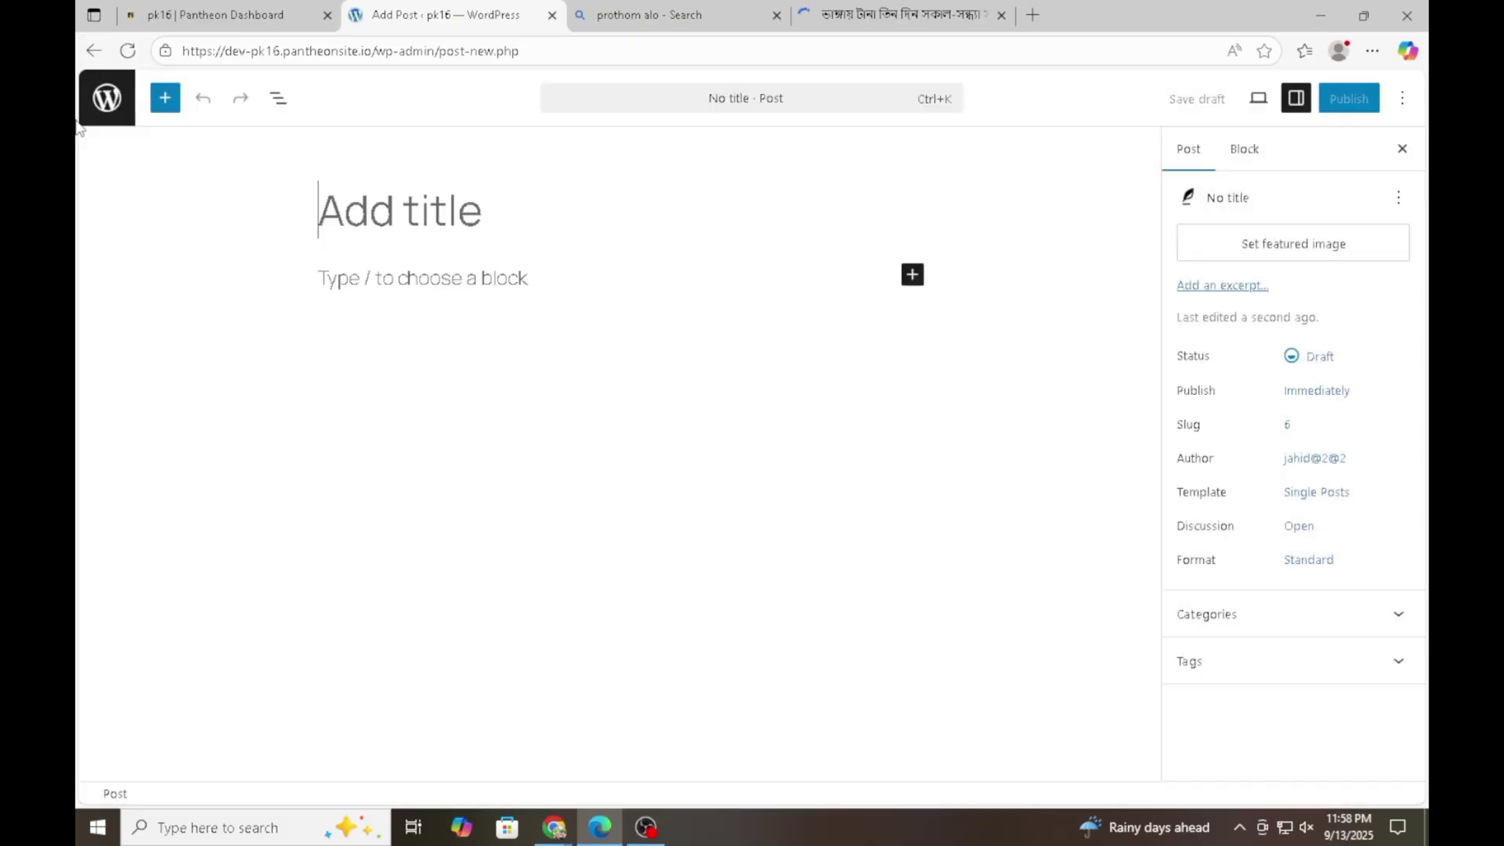
click(93, 52)
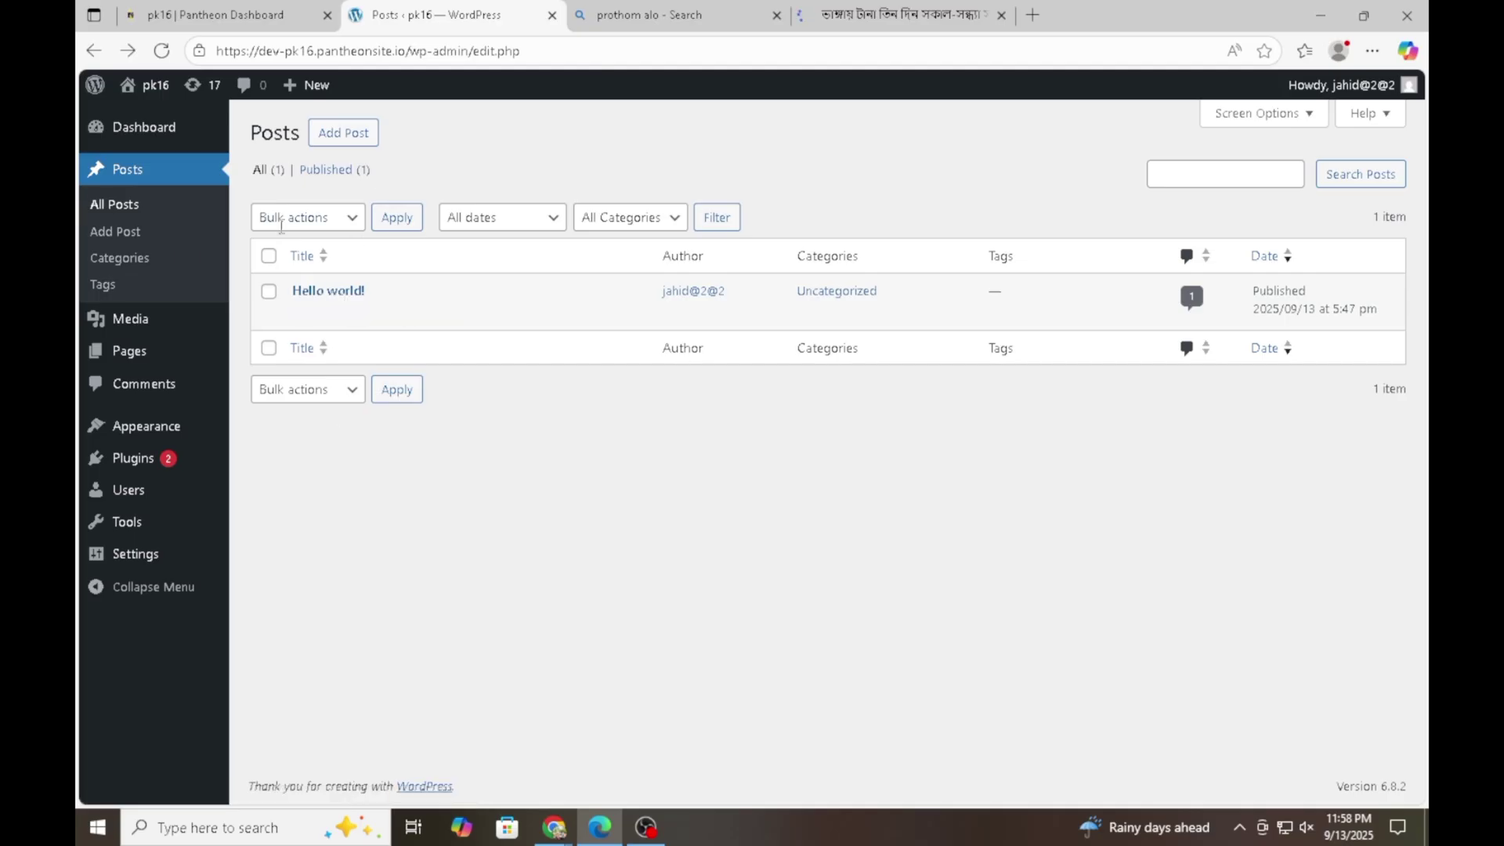
click(113, 235)
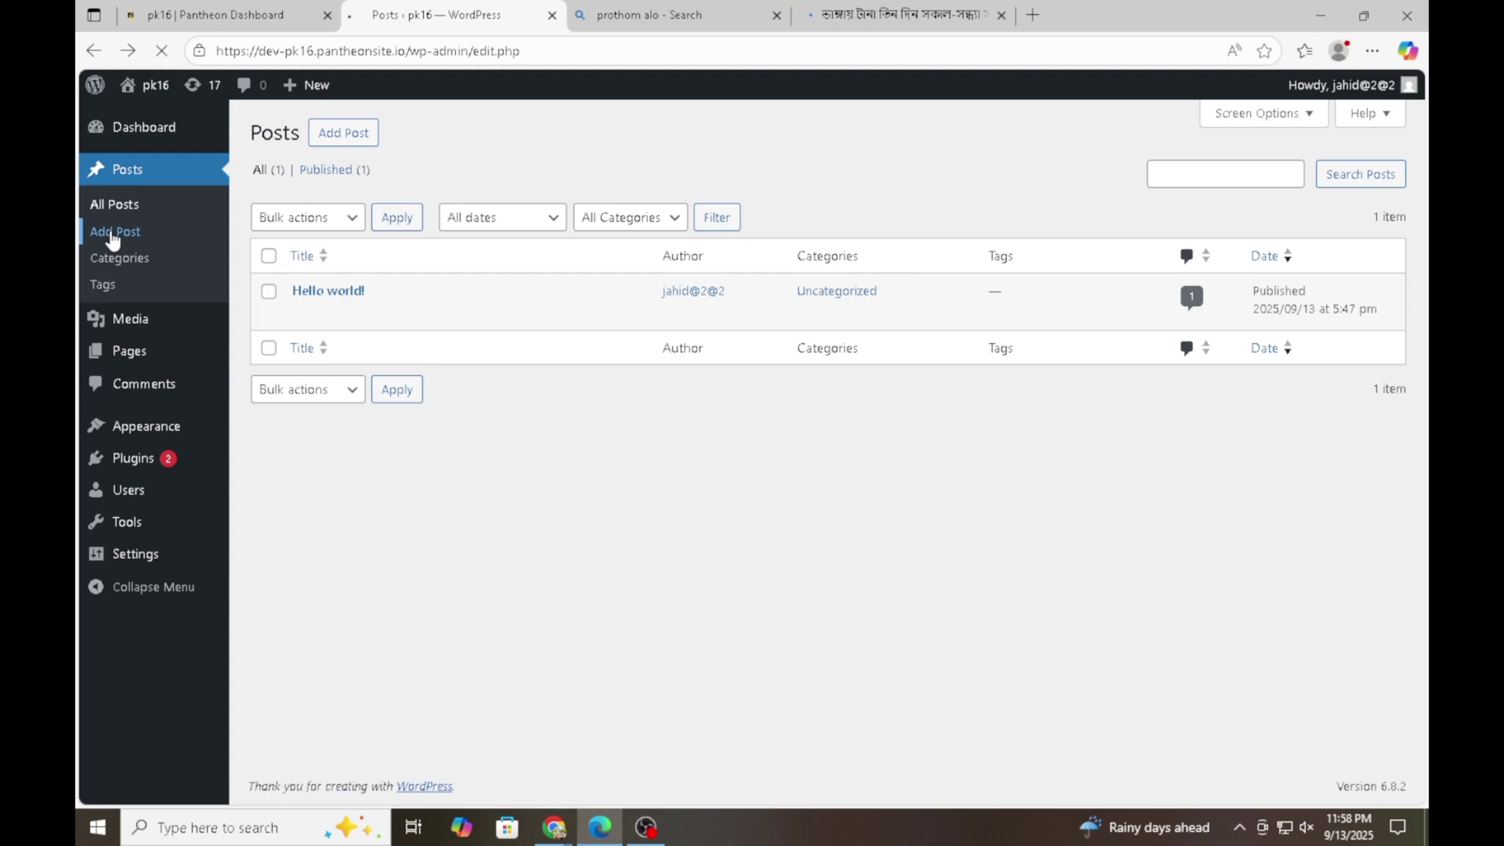
click(349, 136)
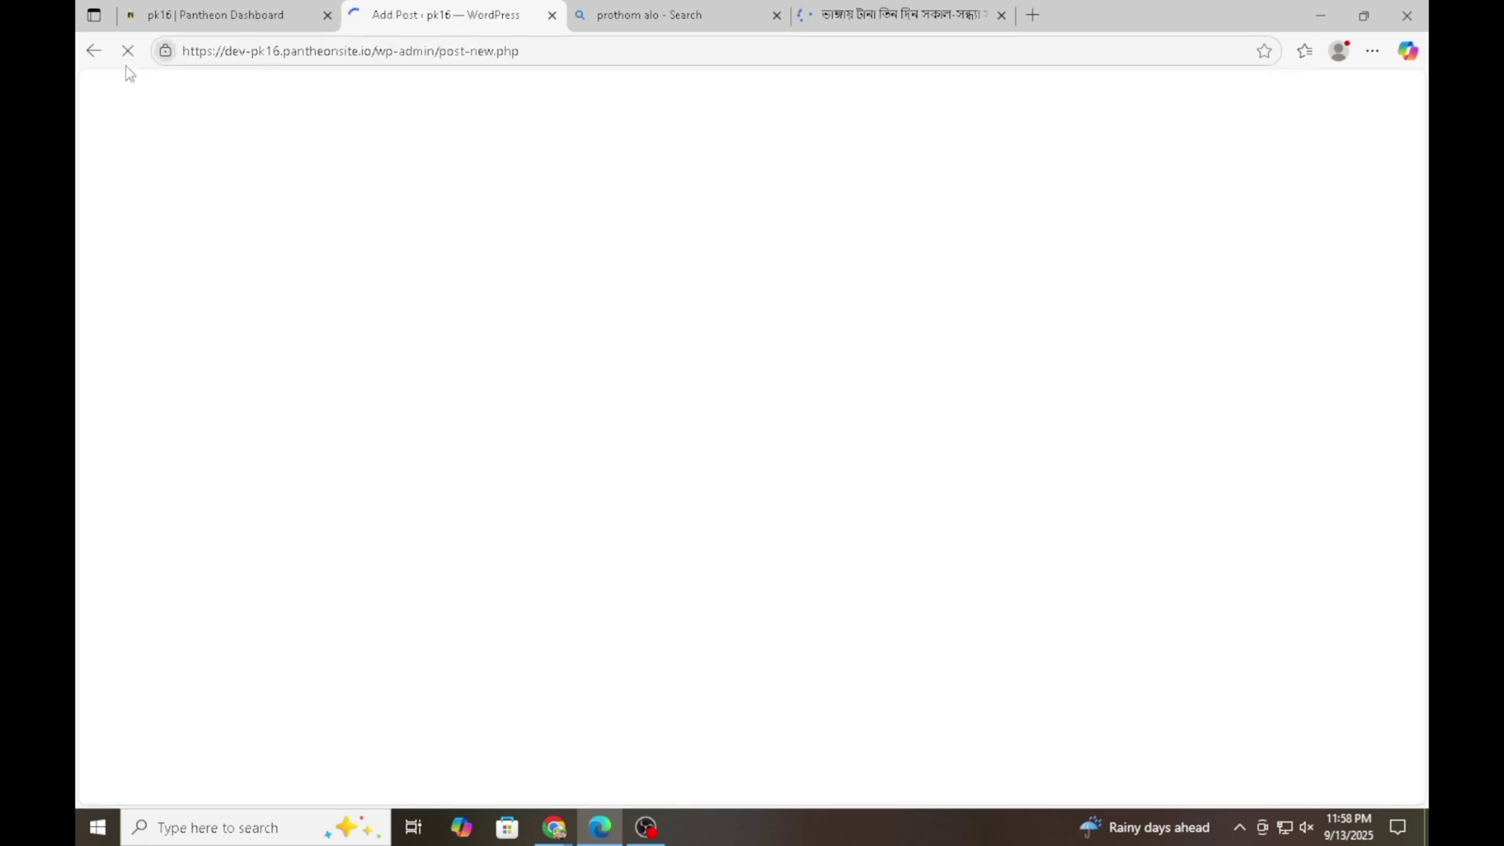
click(94, 51)
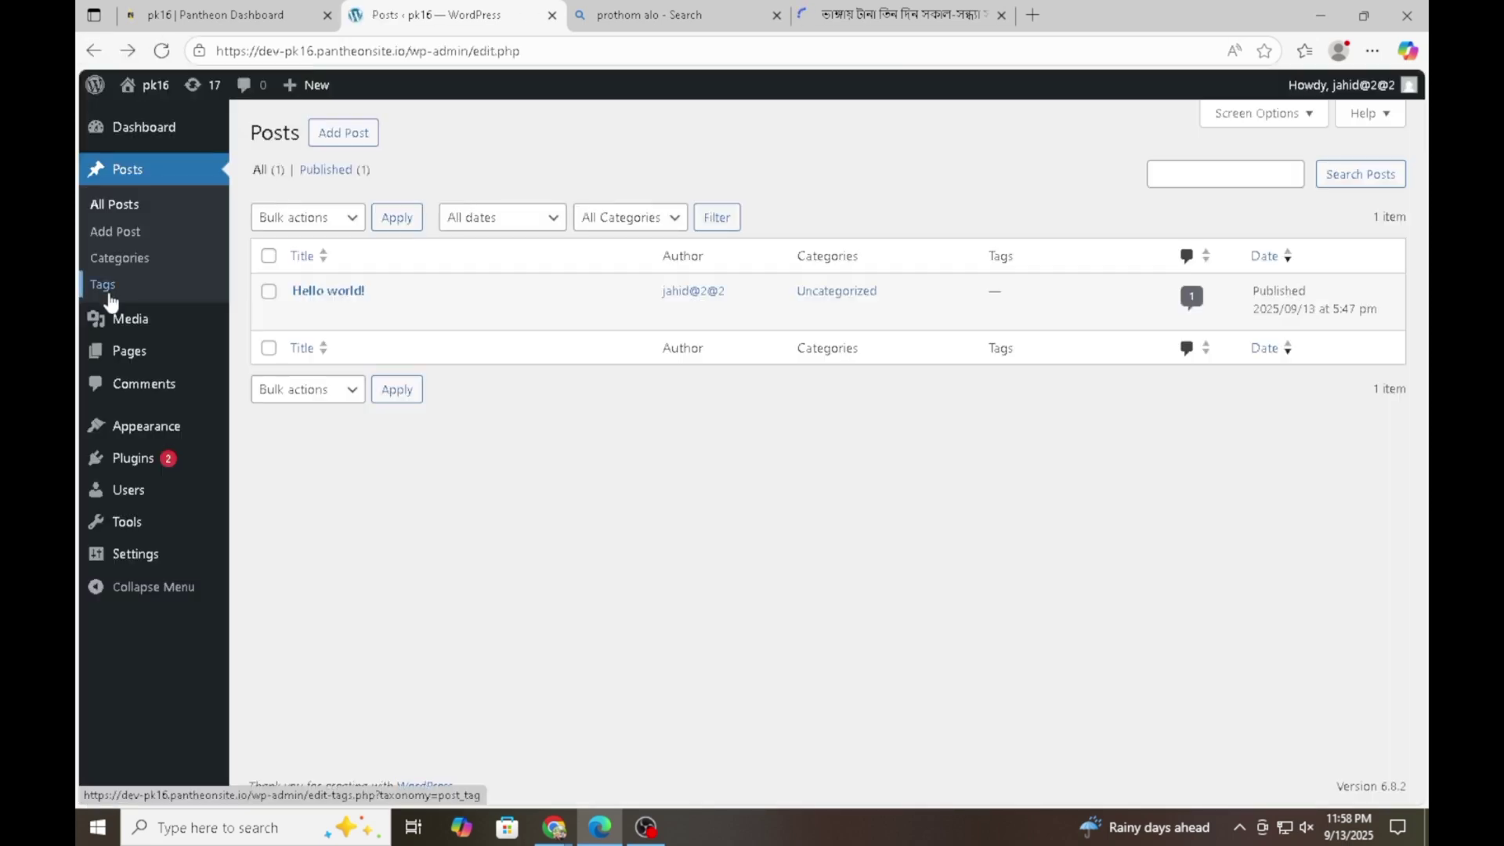
Review the post Categories and Tags pages, using the Prothom Alo section menu as the category example.
click(118, 259)
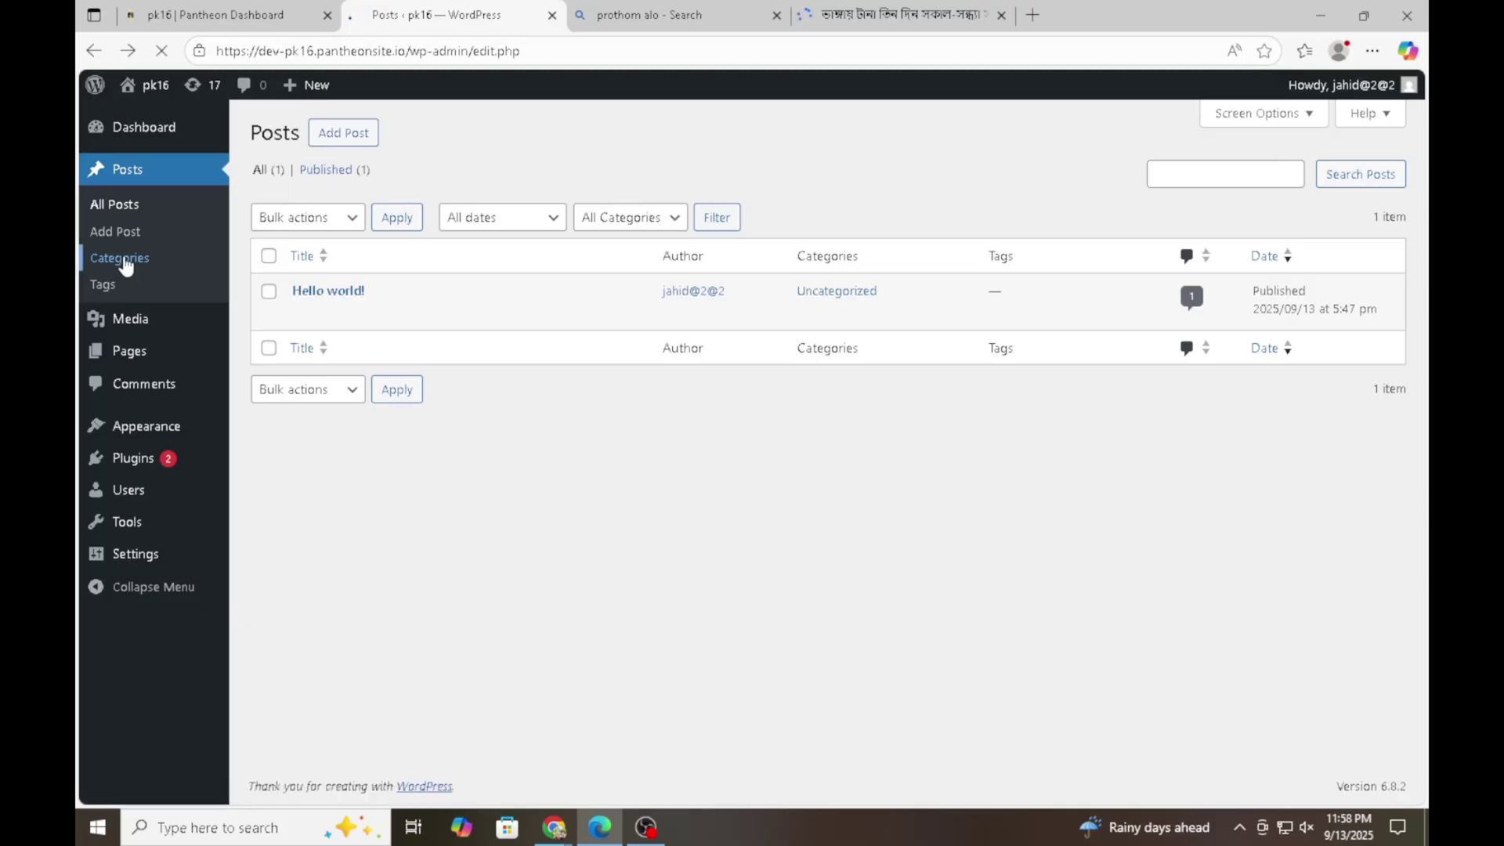
click(901, 14)
scroll(326, 332, up, 5)
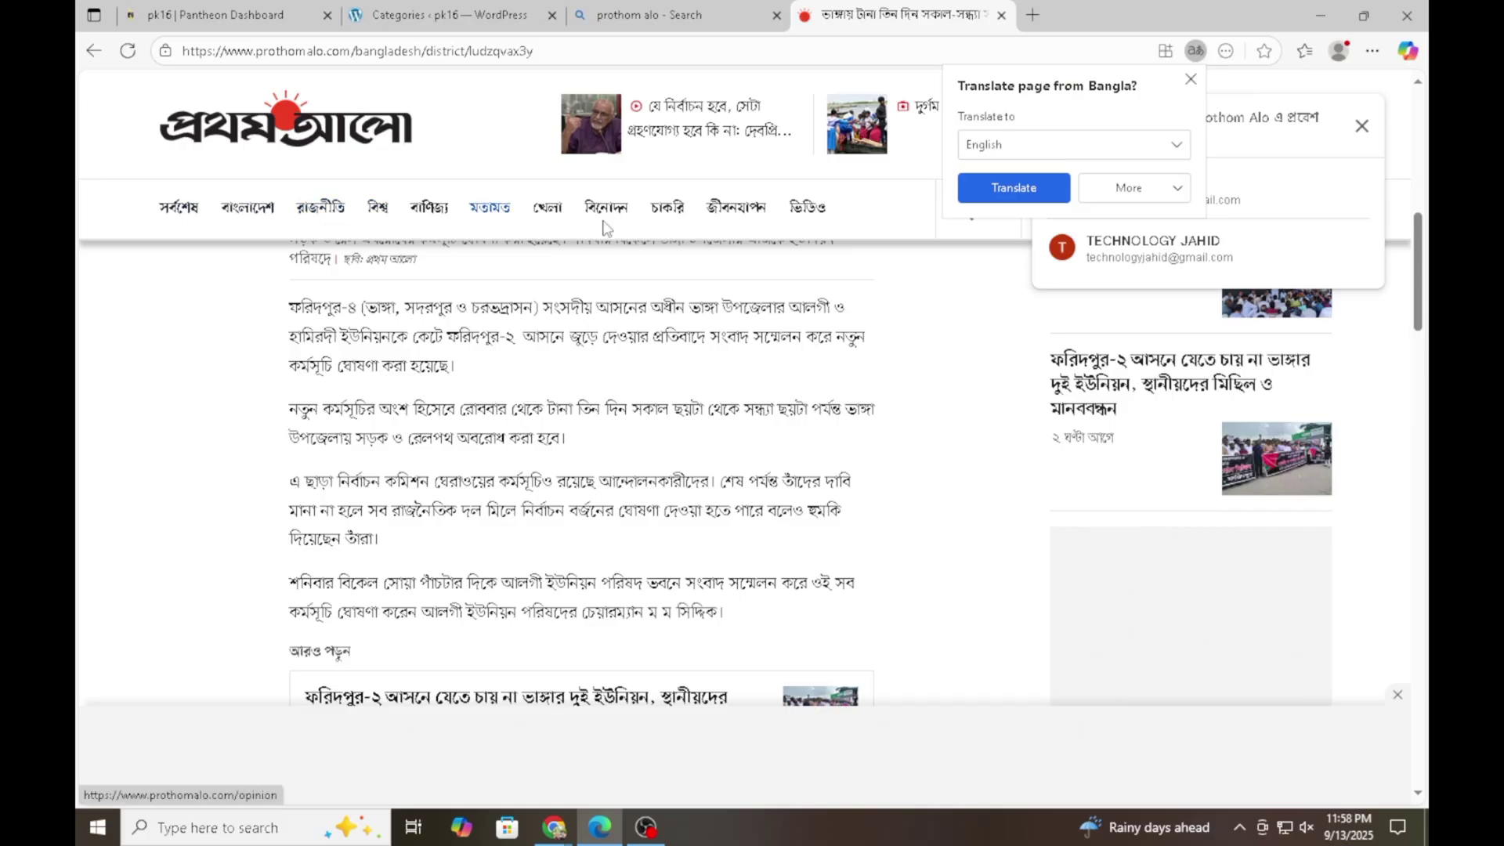
click(665, 14)
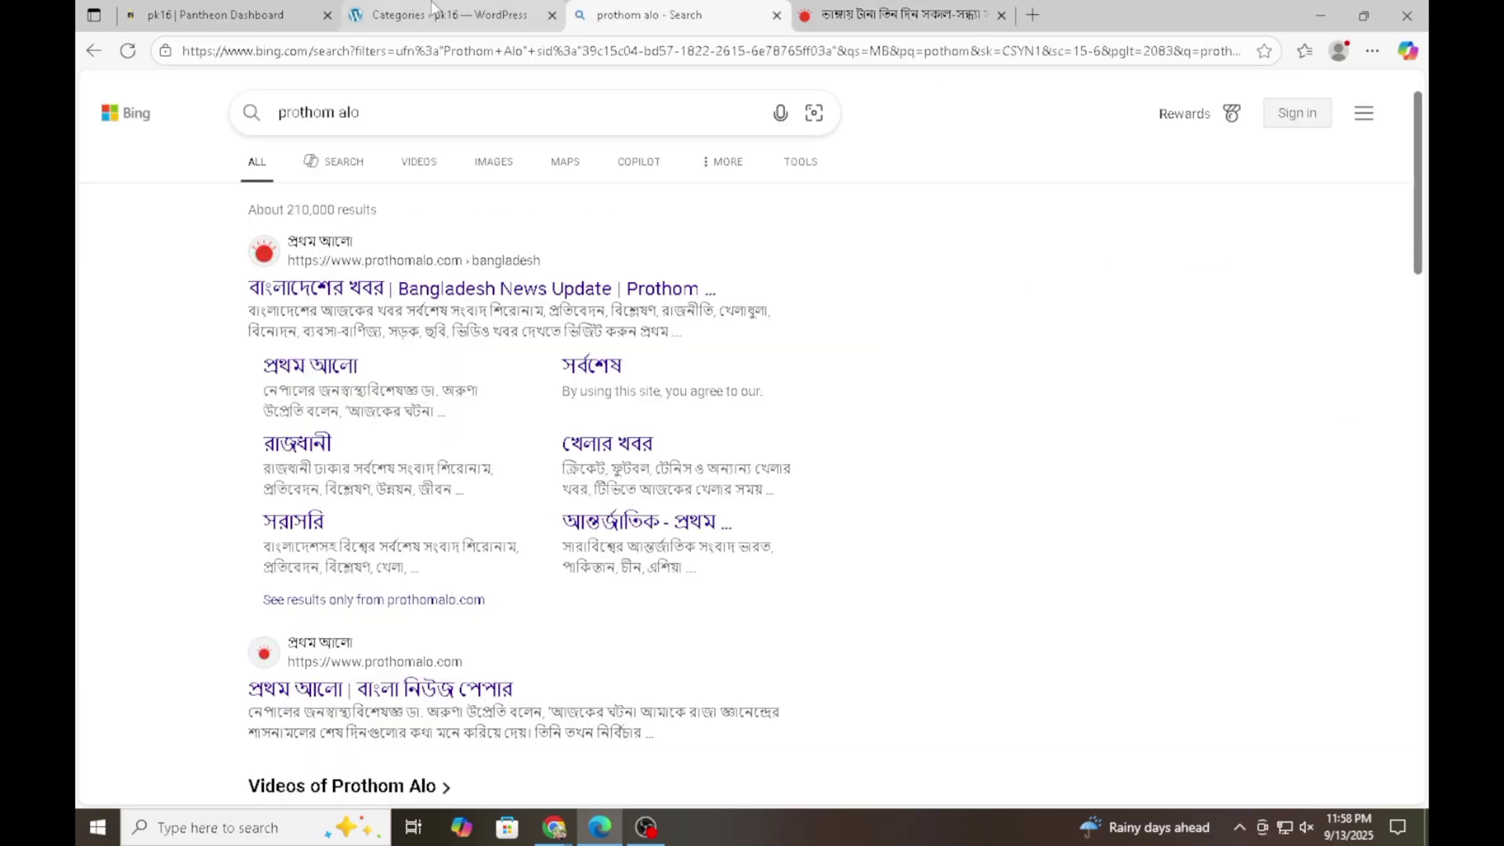
click(451, 14)
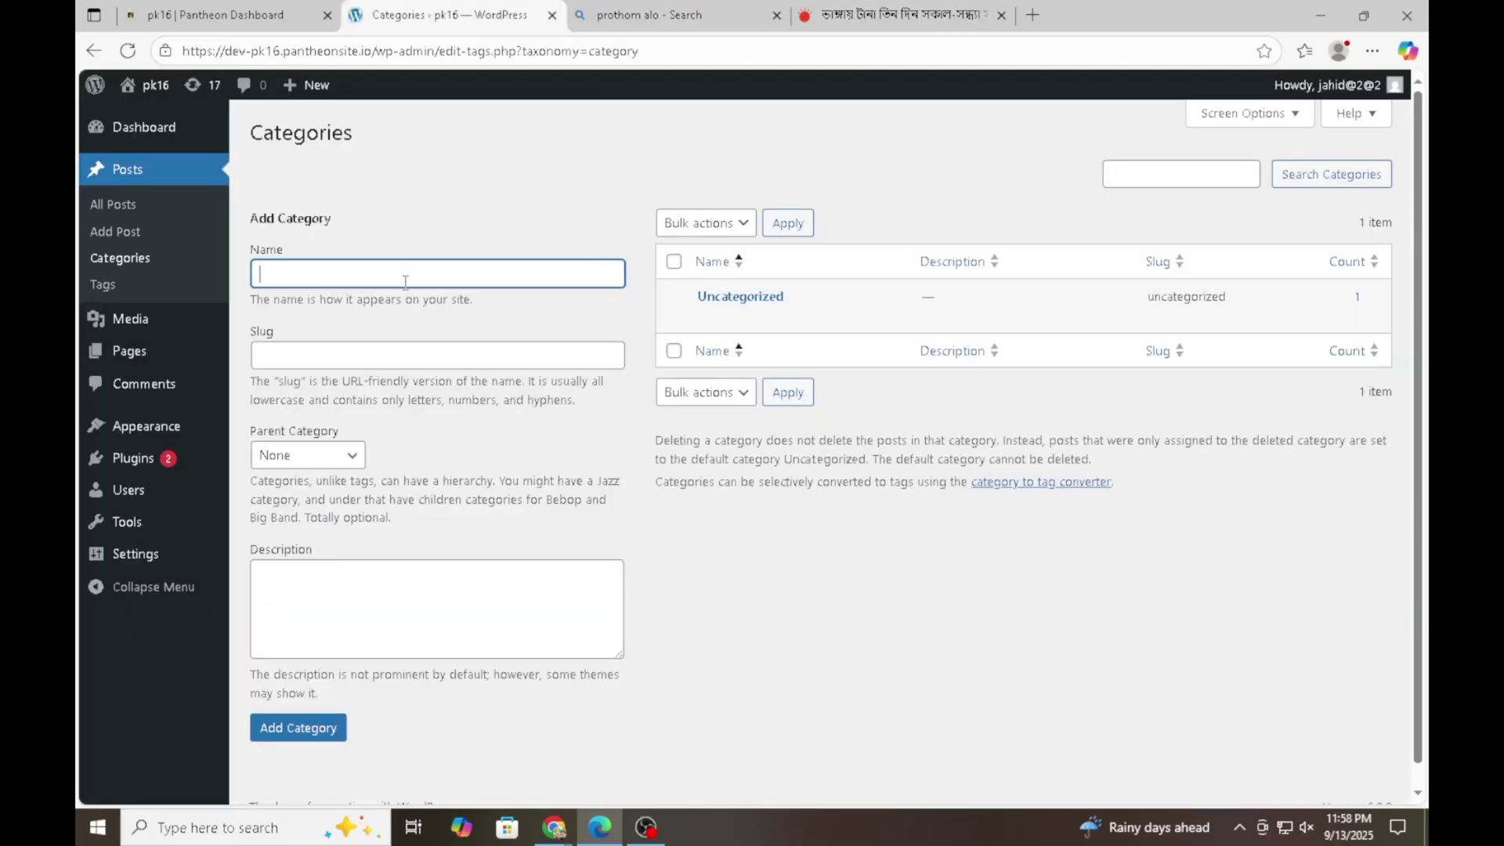
click(125, 289)
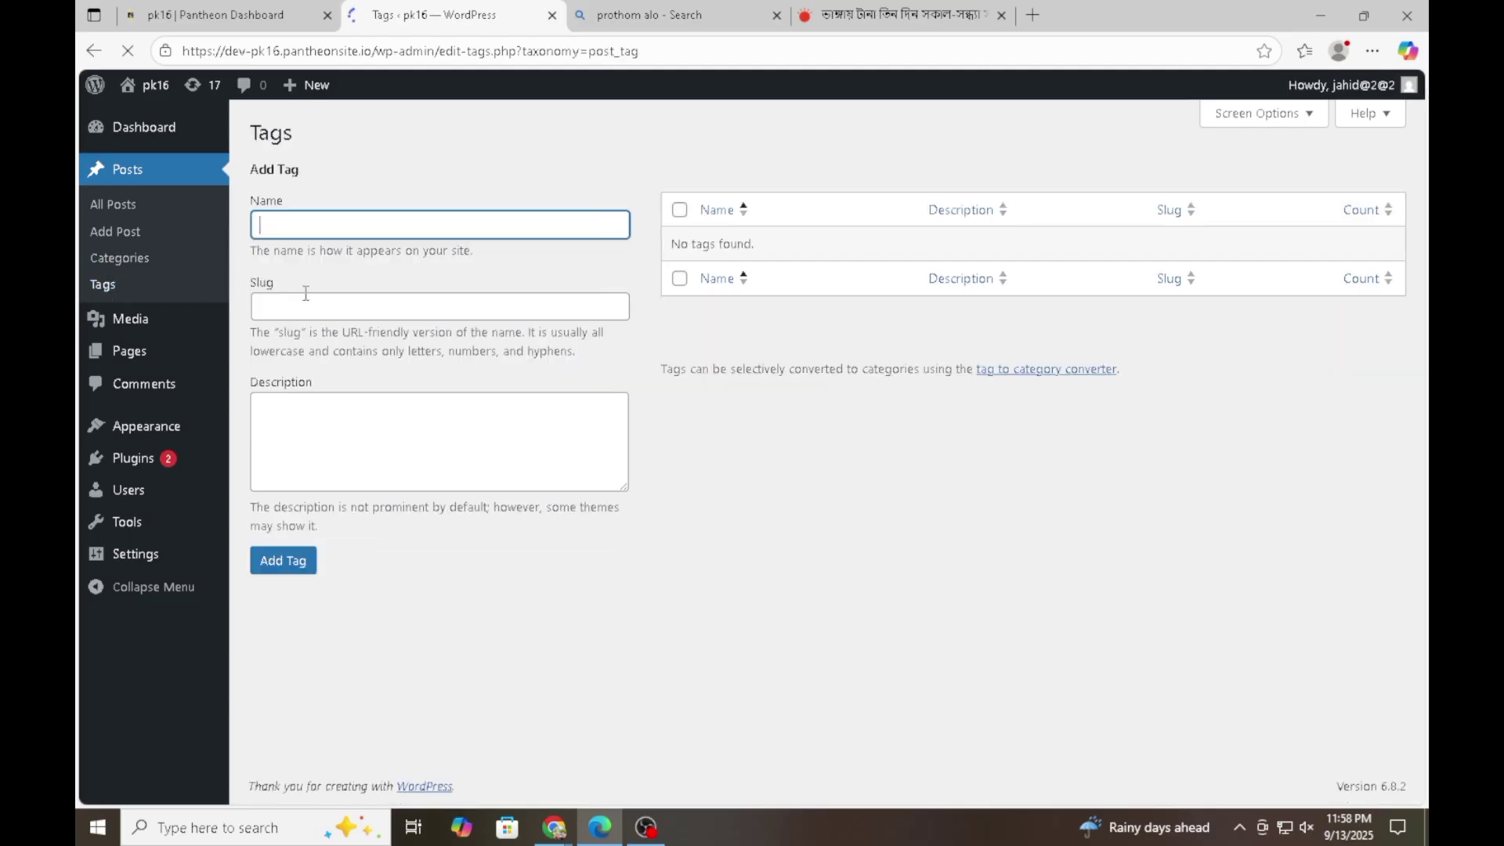
Upload the image pro (4).png from the Downloads folder to the Media Library.
click(140, 327)
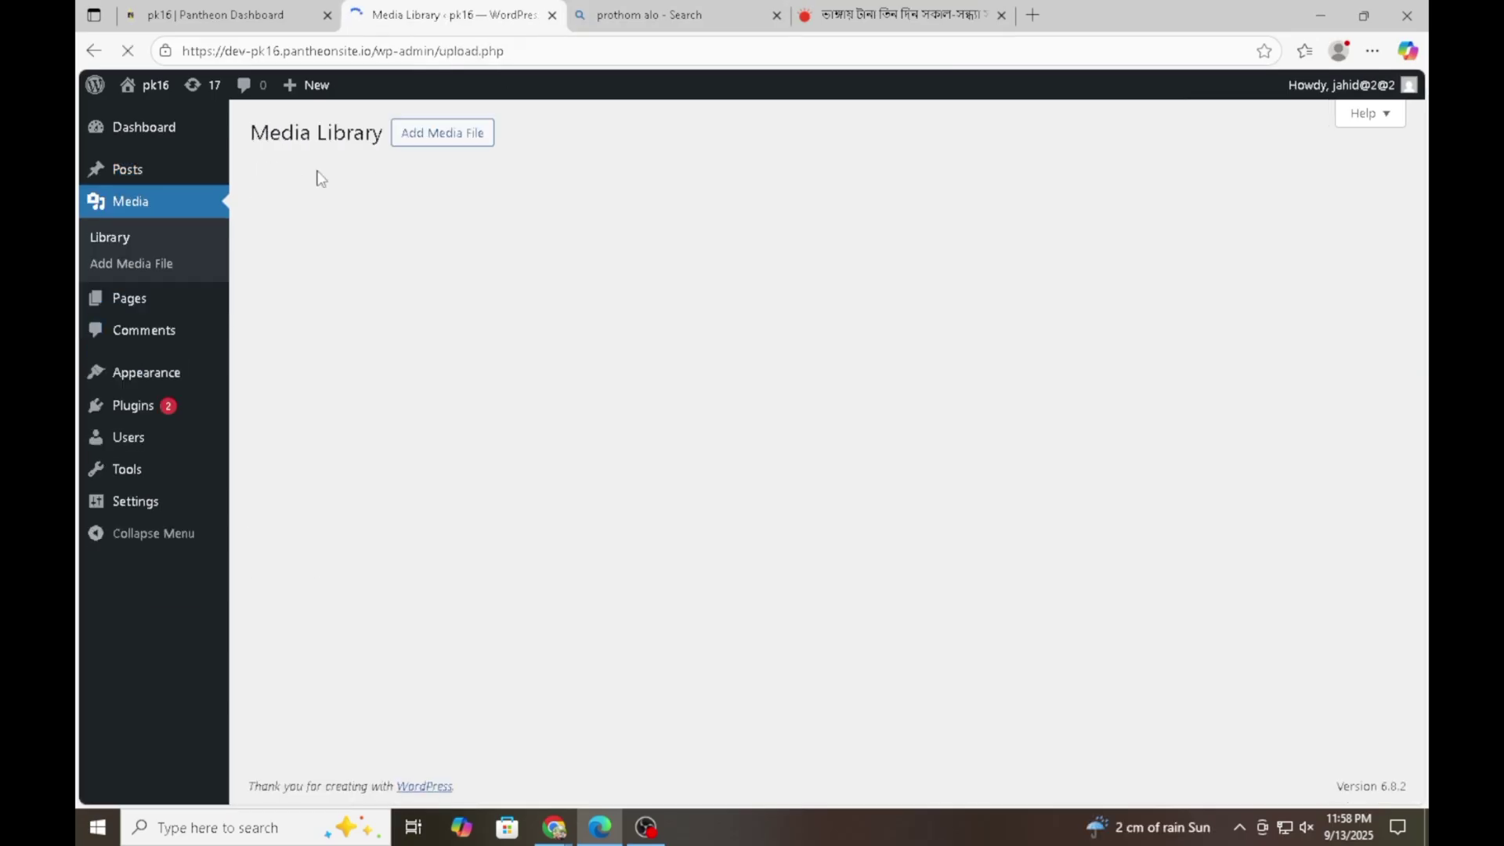
click(462, 134)
click(797, 270)
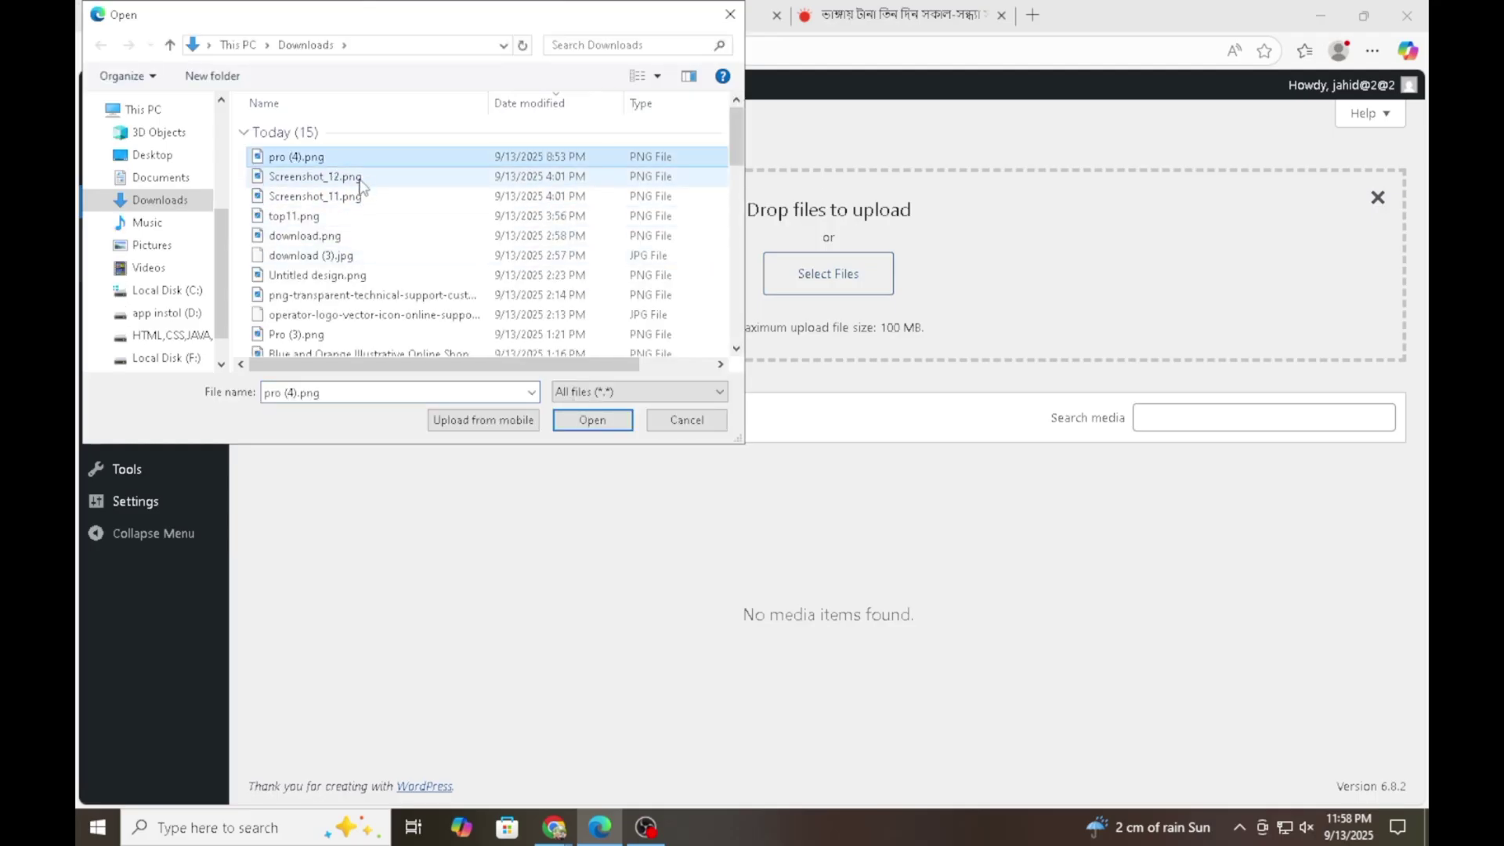
click(359, 178)
click(362, 157)
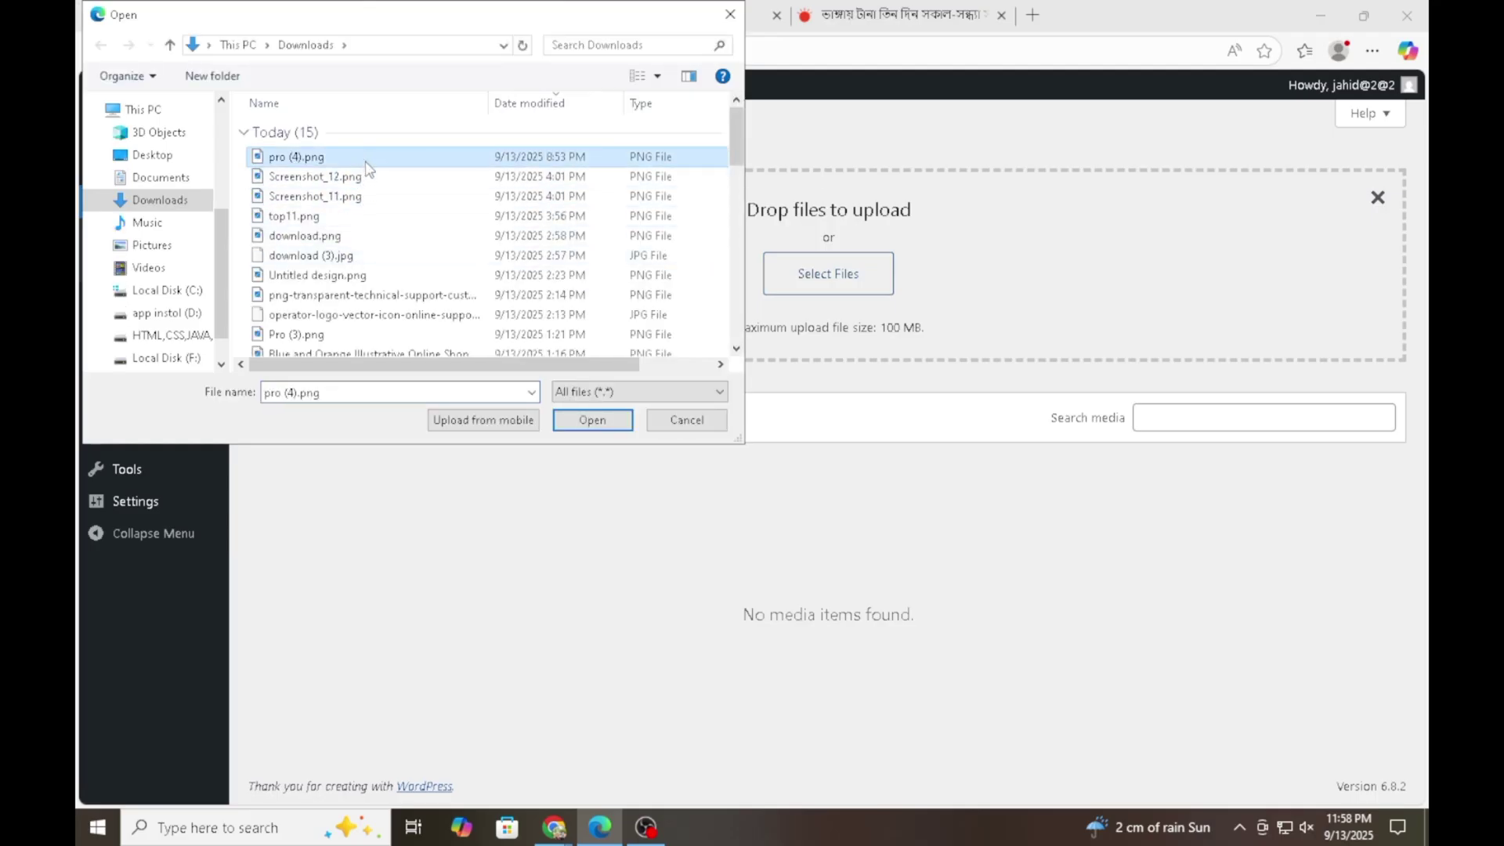
click(593, 421)
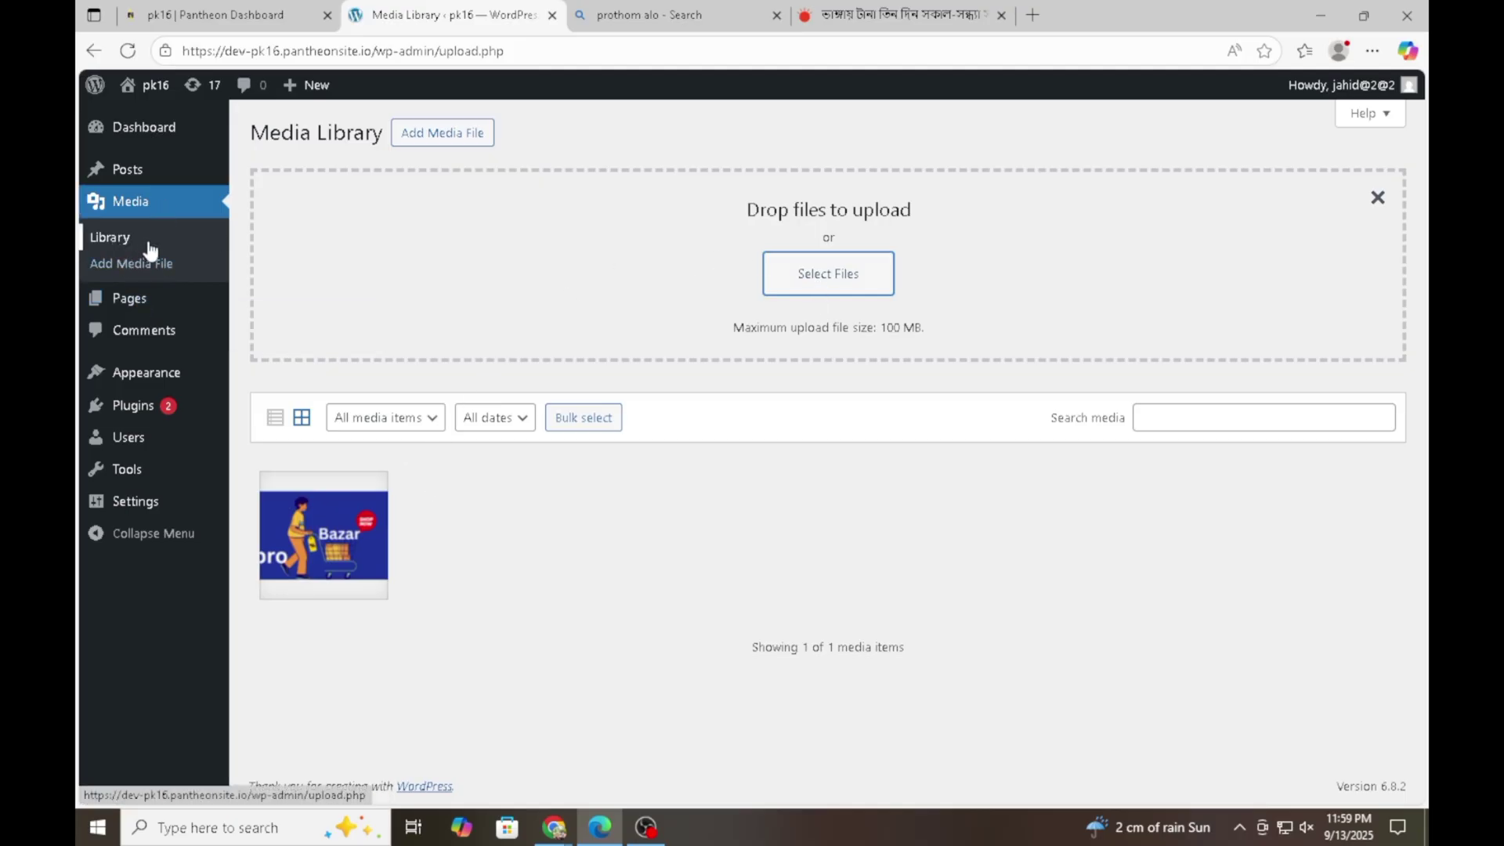
Open the Pages list and examine the Prothom Alo article's layout and section menu as an example, dismissing its Google sign-in prompt.
mouse_move(135, 307)
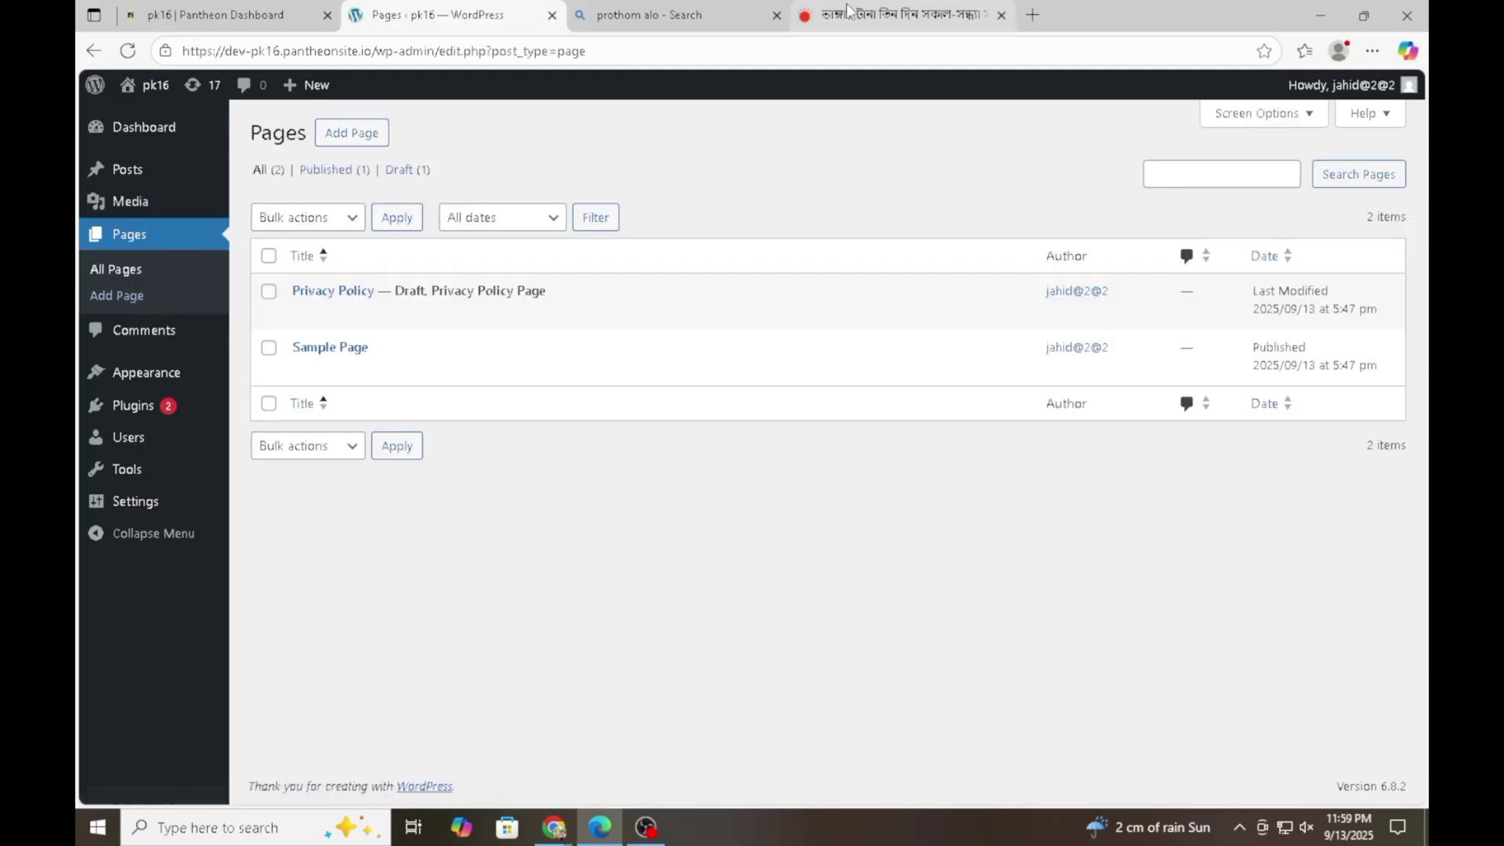
click(901, 15)
scroll(503, 294, up, 10)
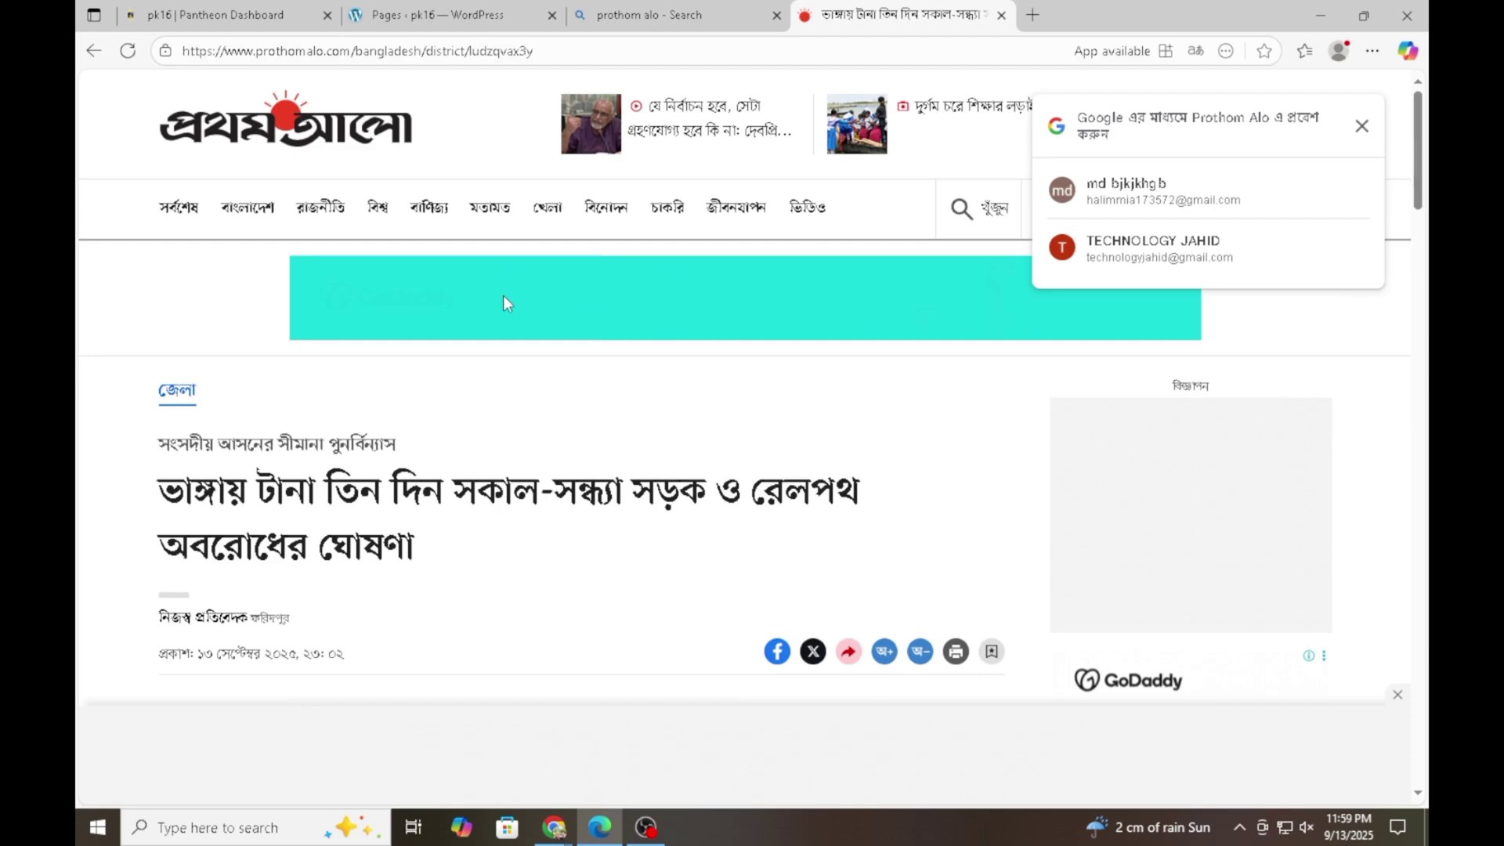
scroll(503, 295, down, 8)
scroll(529, 352, up, 6)
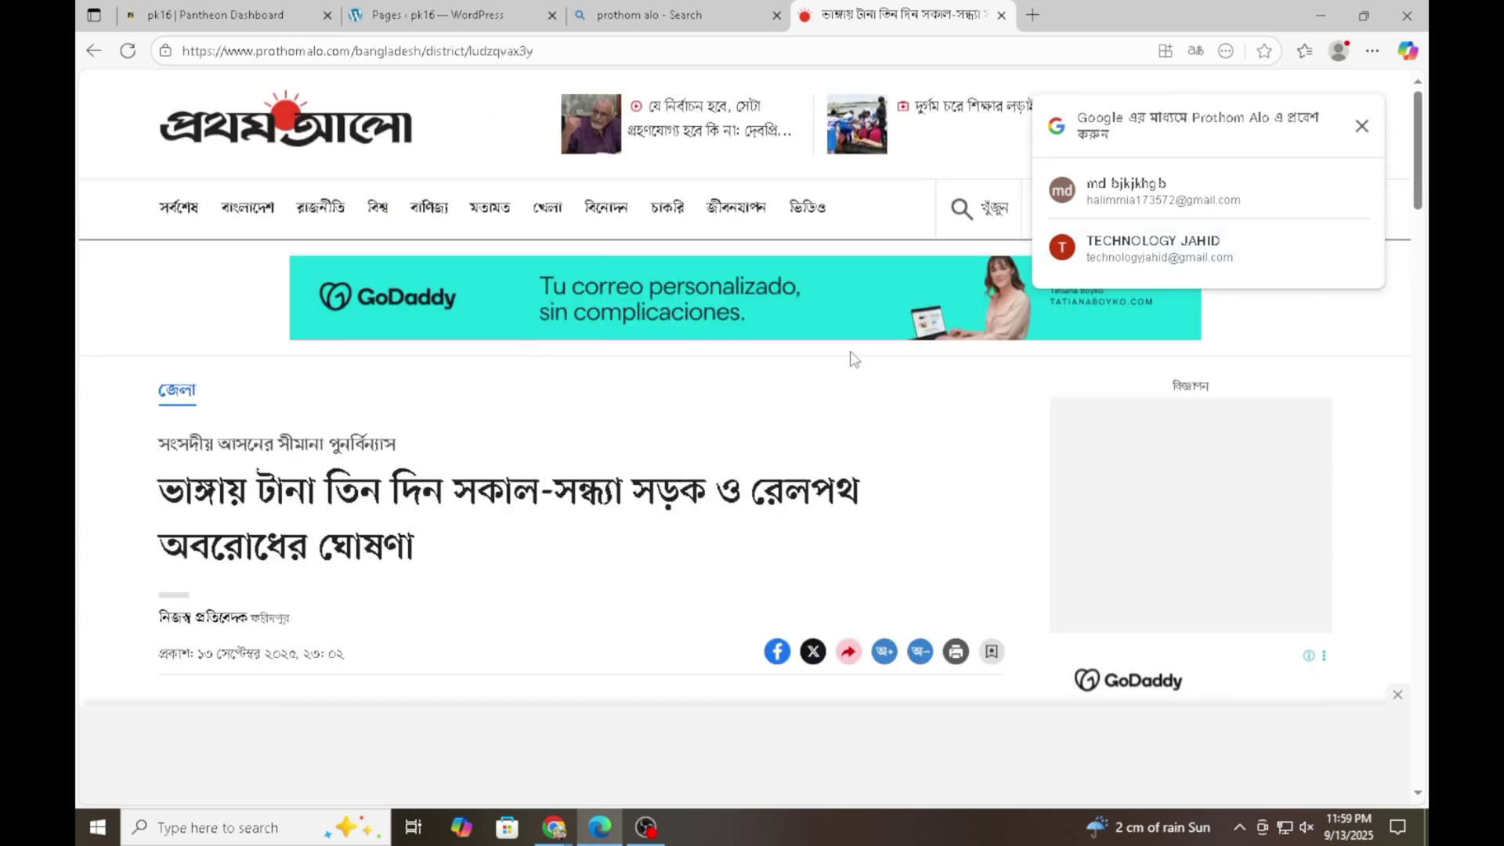
scroll(854, 360, down, 10)
scroll(677, 232, up, 5)
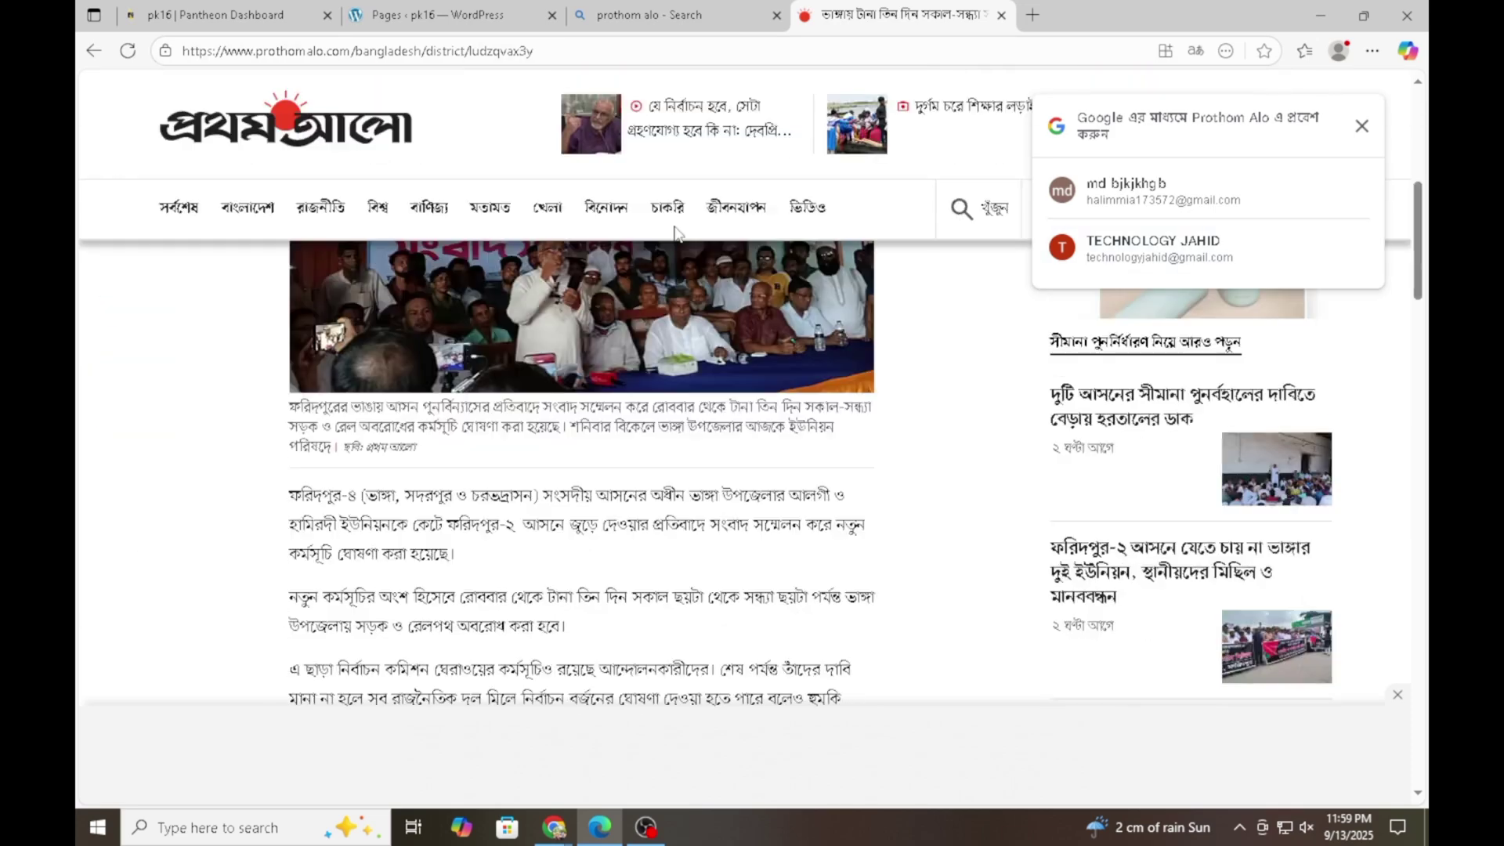
scroll(329, 219, up, 5)
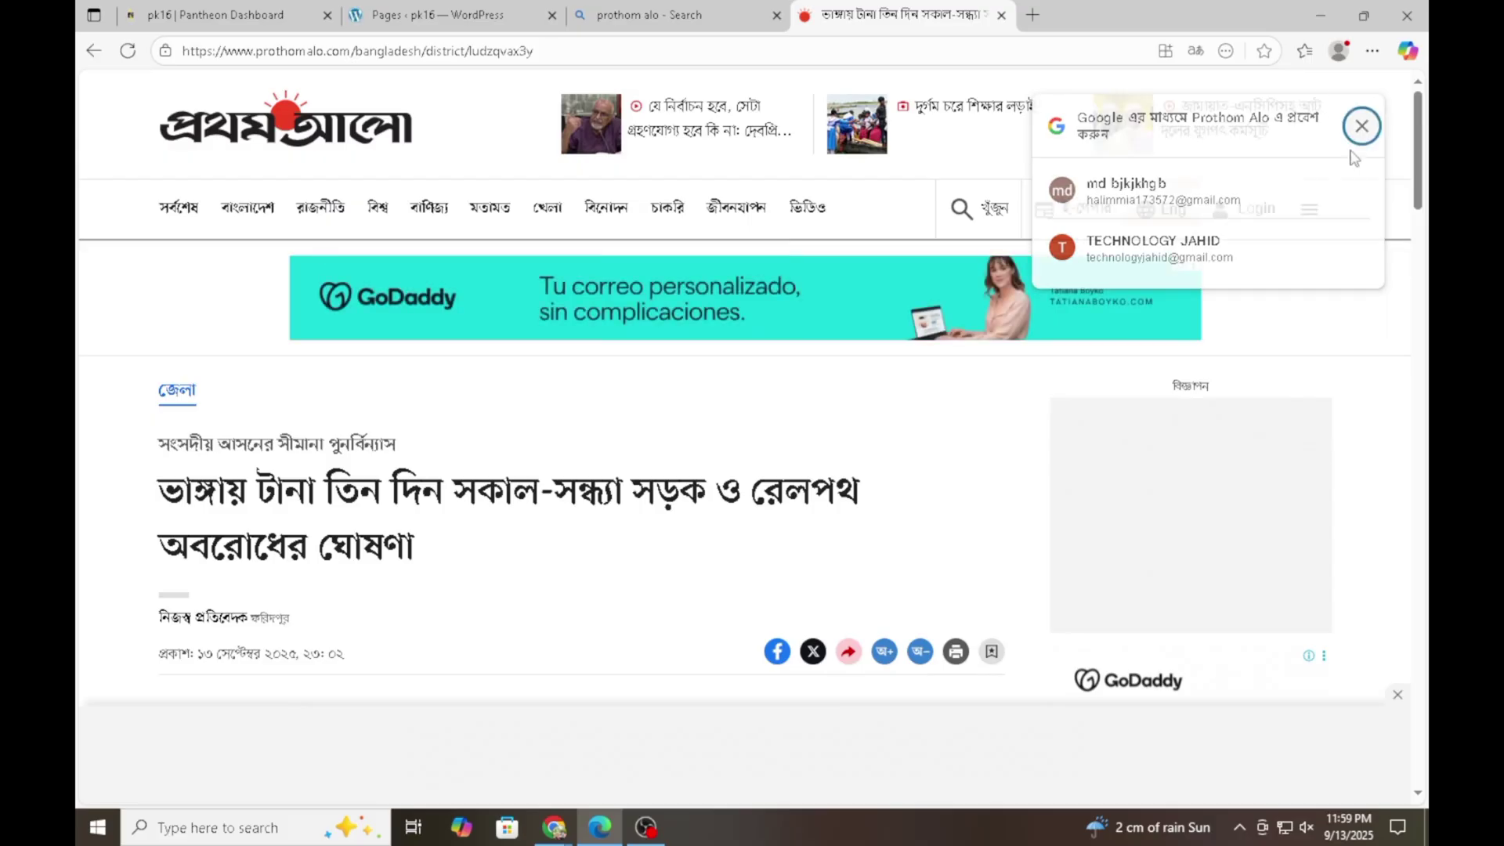
click(1361, 125)
key(ctrl+2)
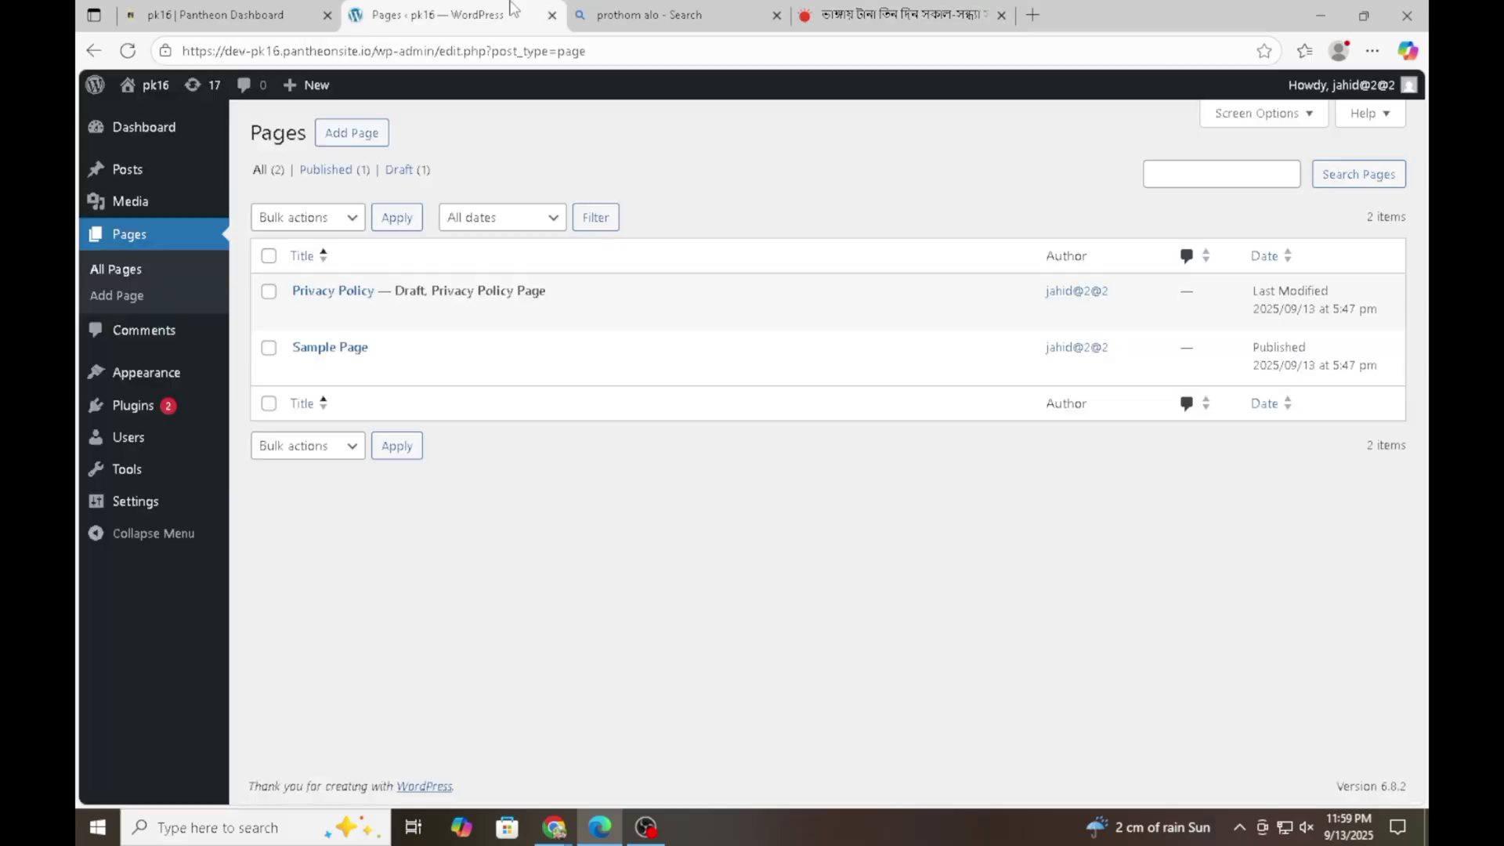
View the blank Add Page editor, return to the Pages list, and open the Comments list.
click(350, 134)
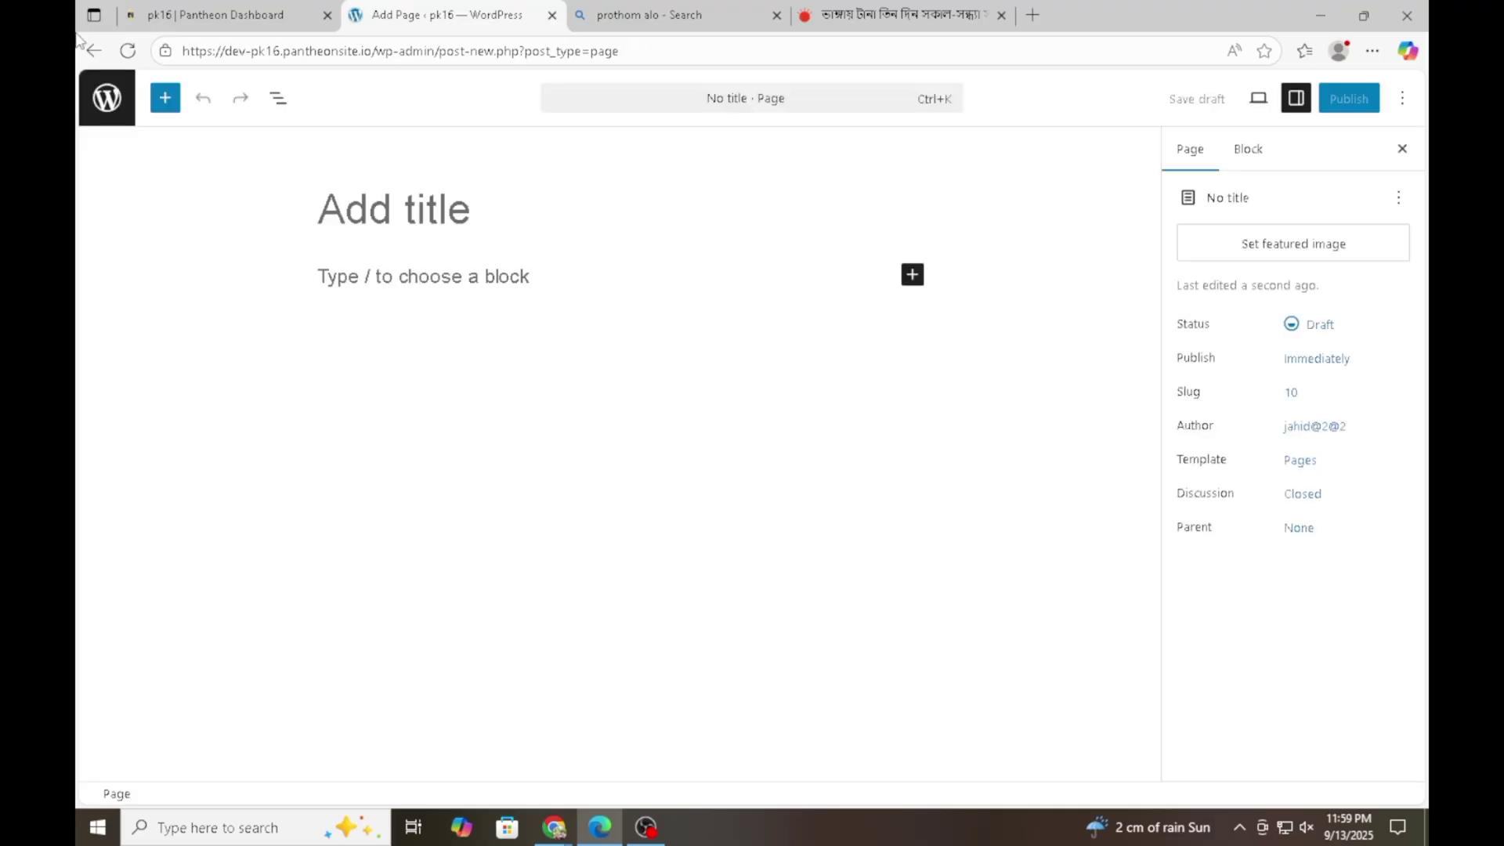
click(93, 50)
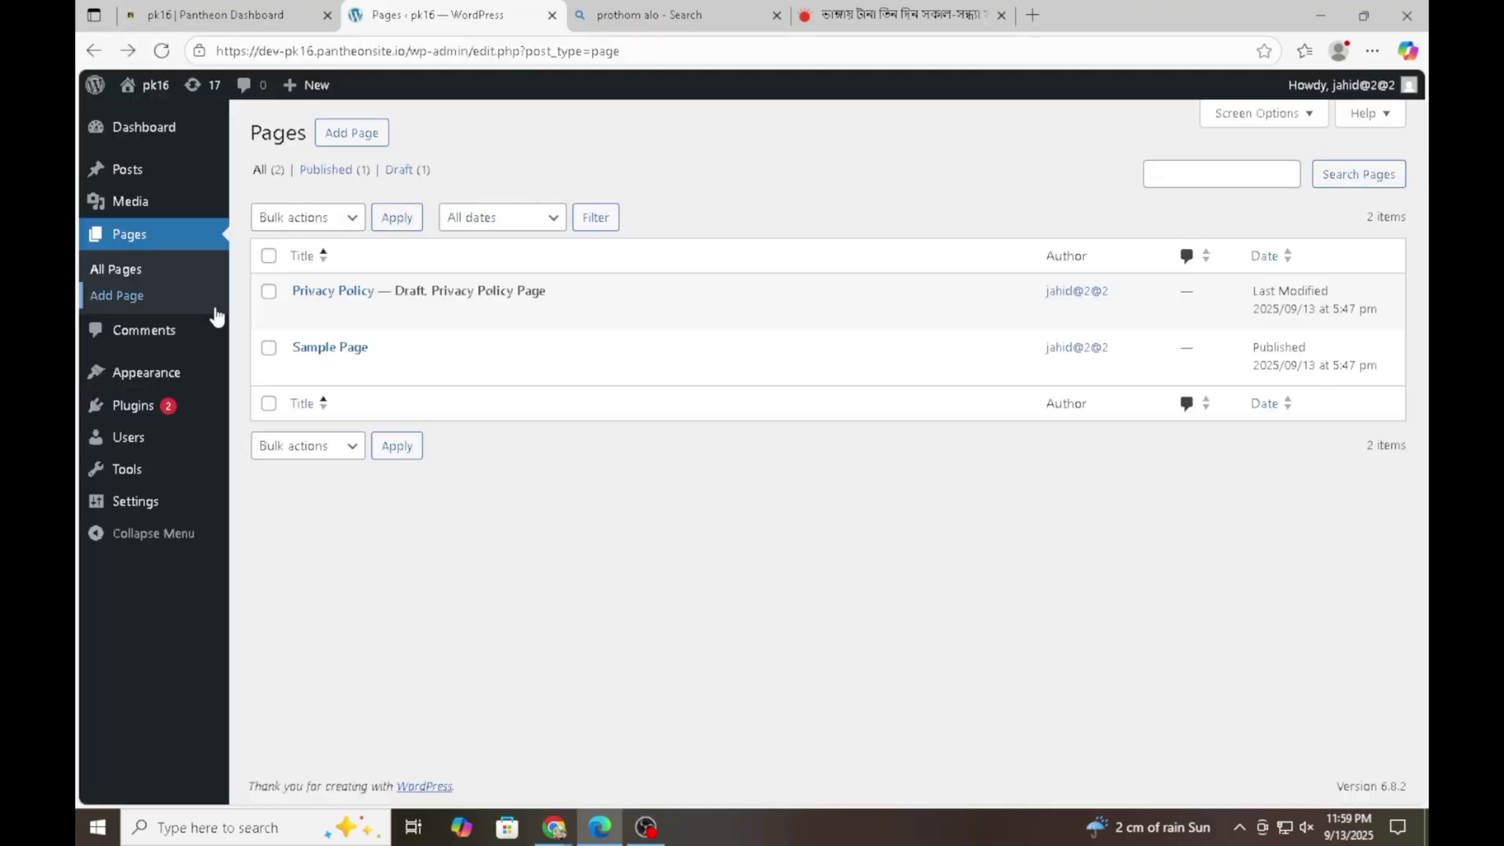
click(166, 338)
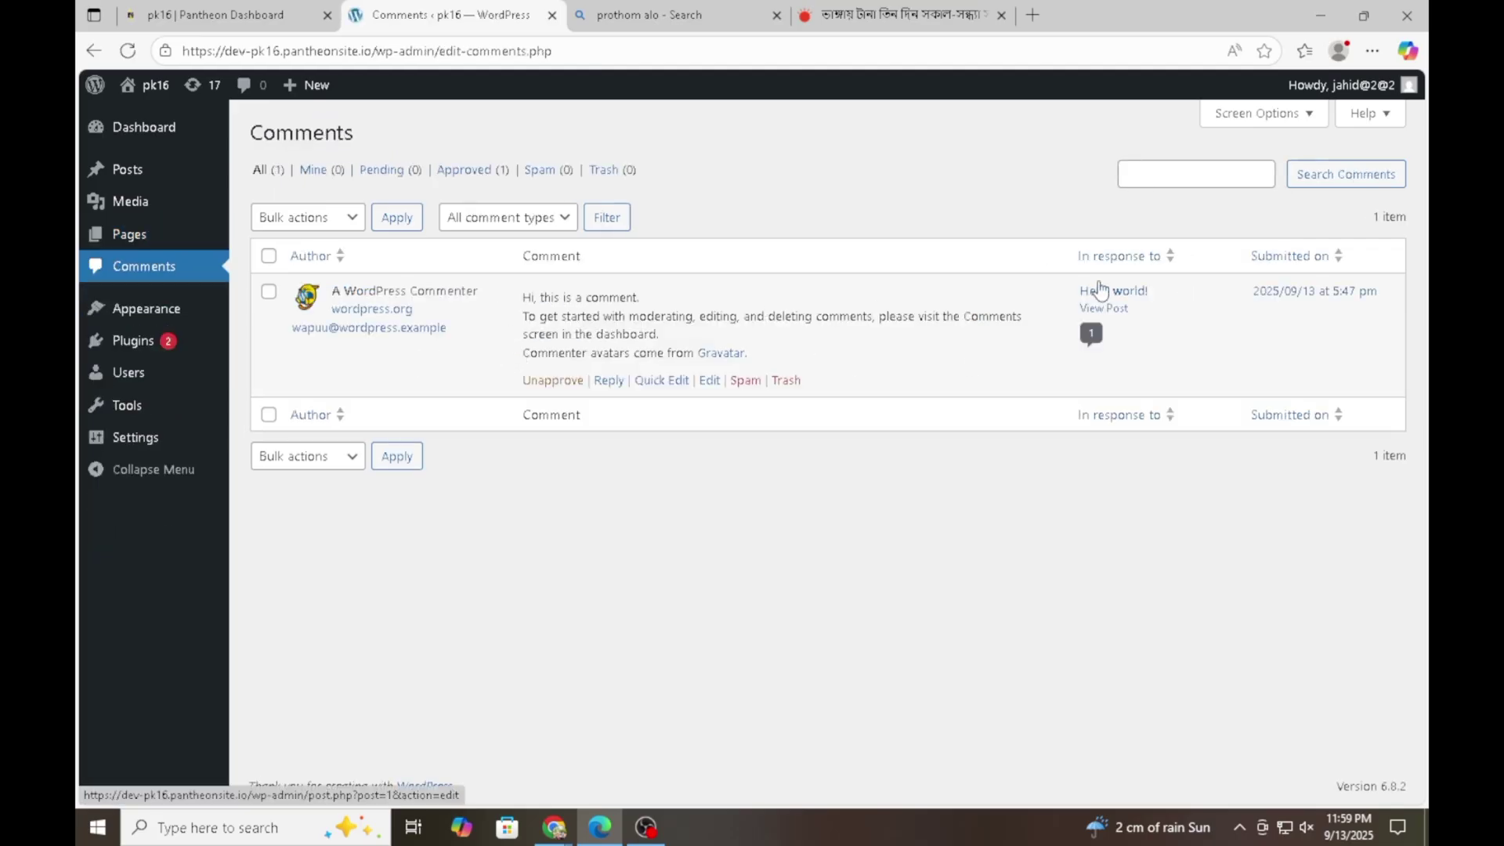
Open the installed themes page and update the Twenty Twenty-Five and Twenty Eleven themes to their new versions.
mouse_move(170, 321)
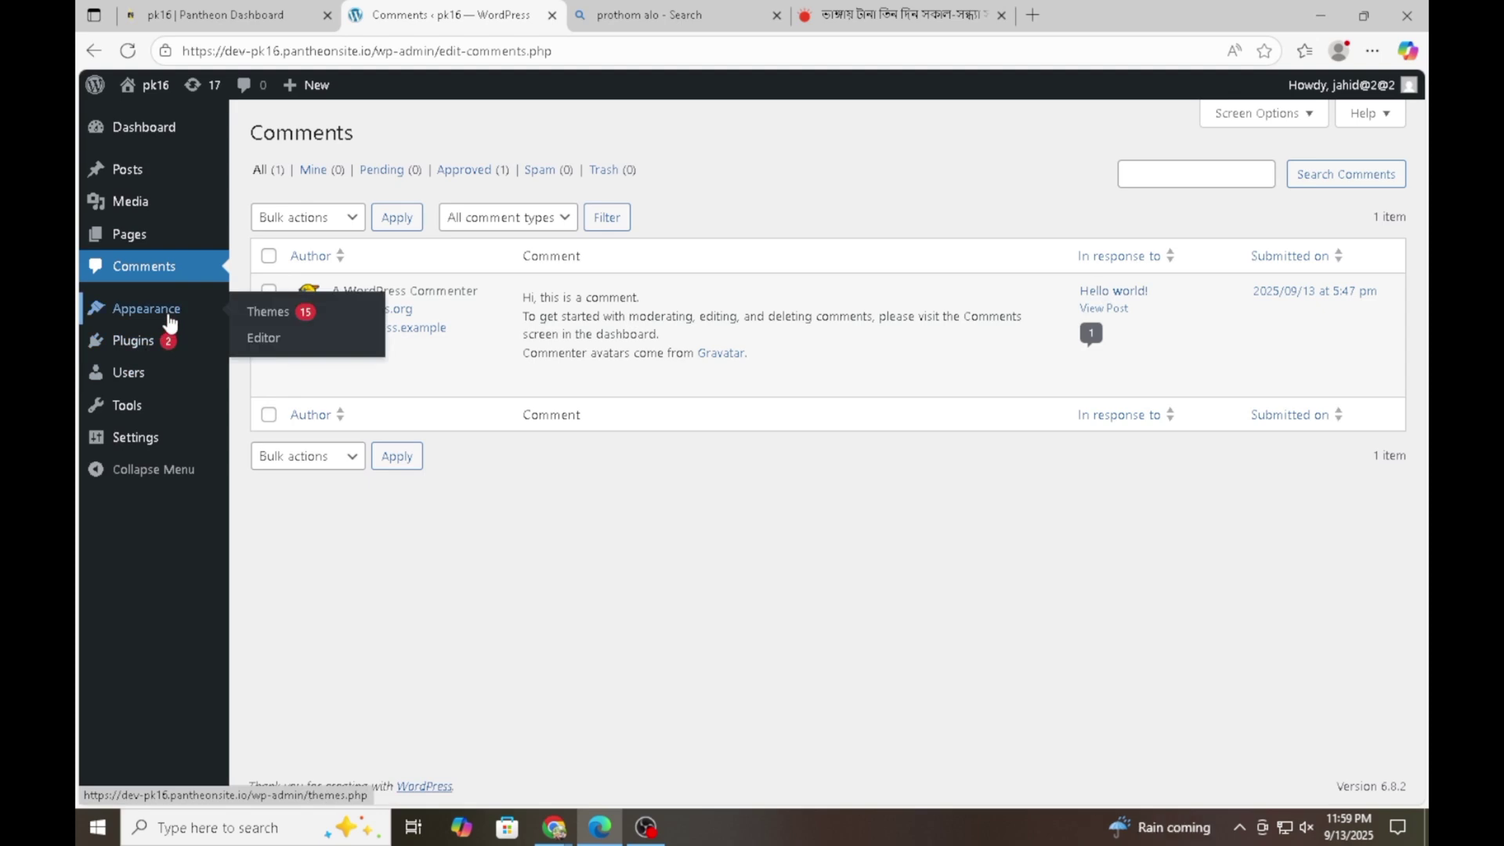
click(274, 312)
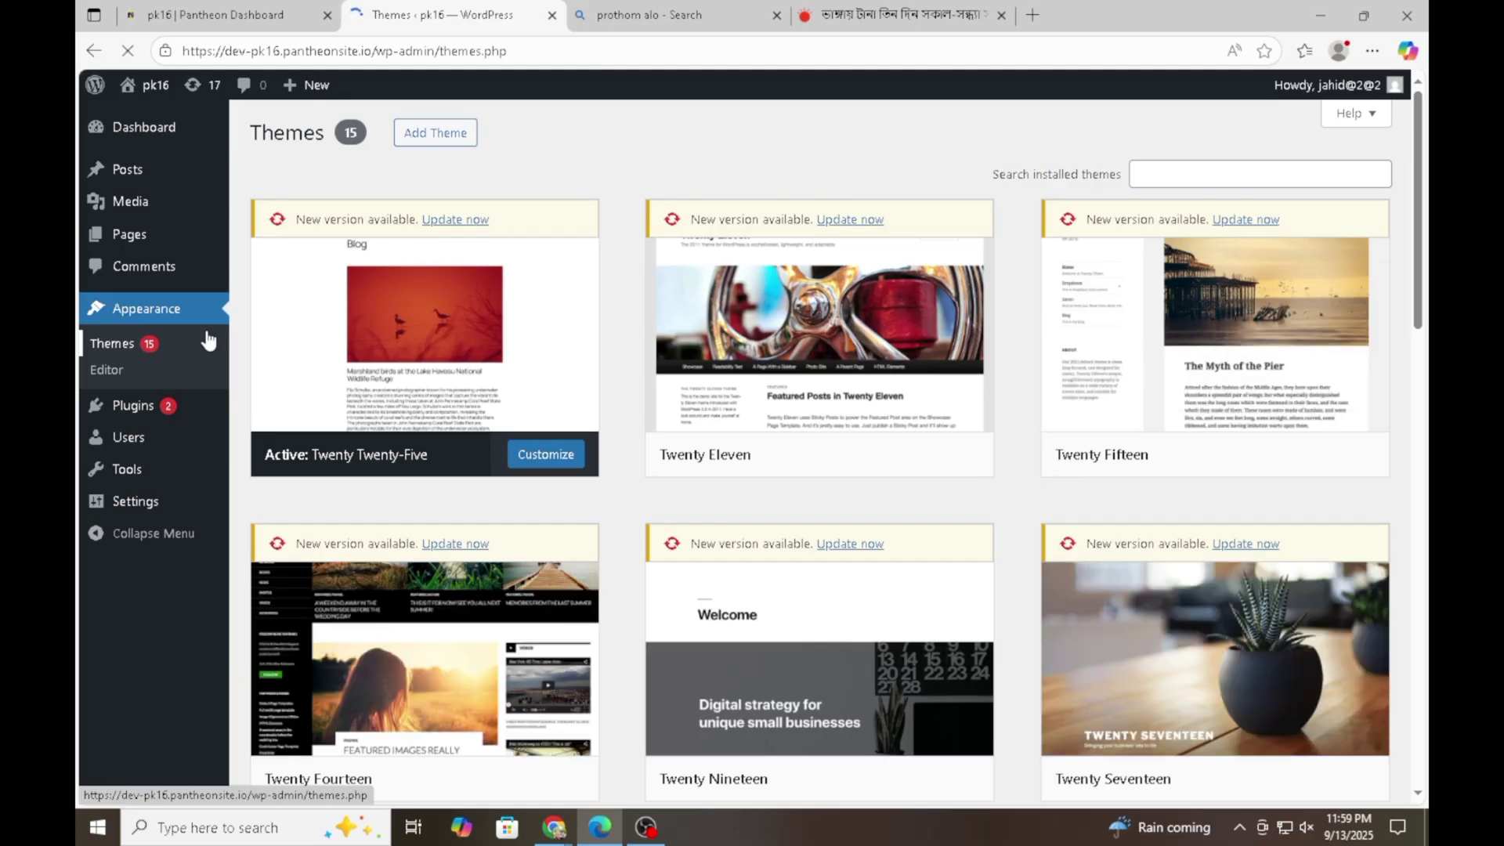
click(465, 226)
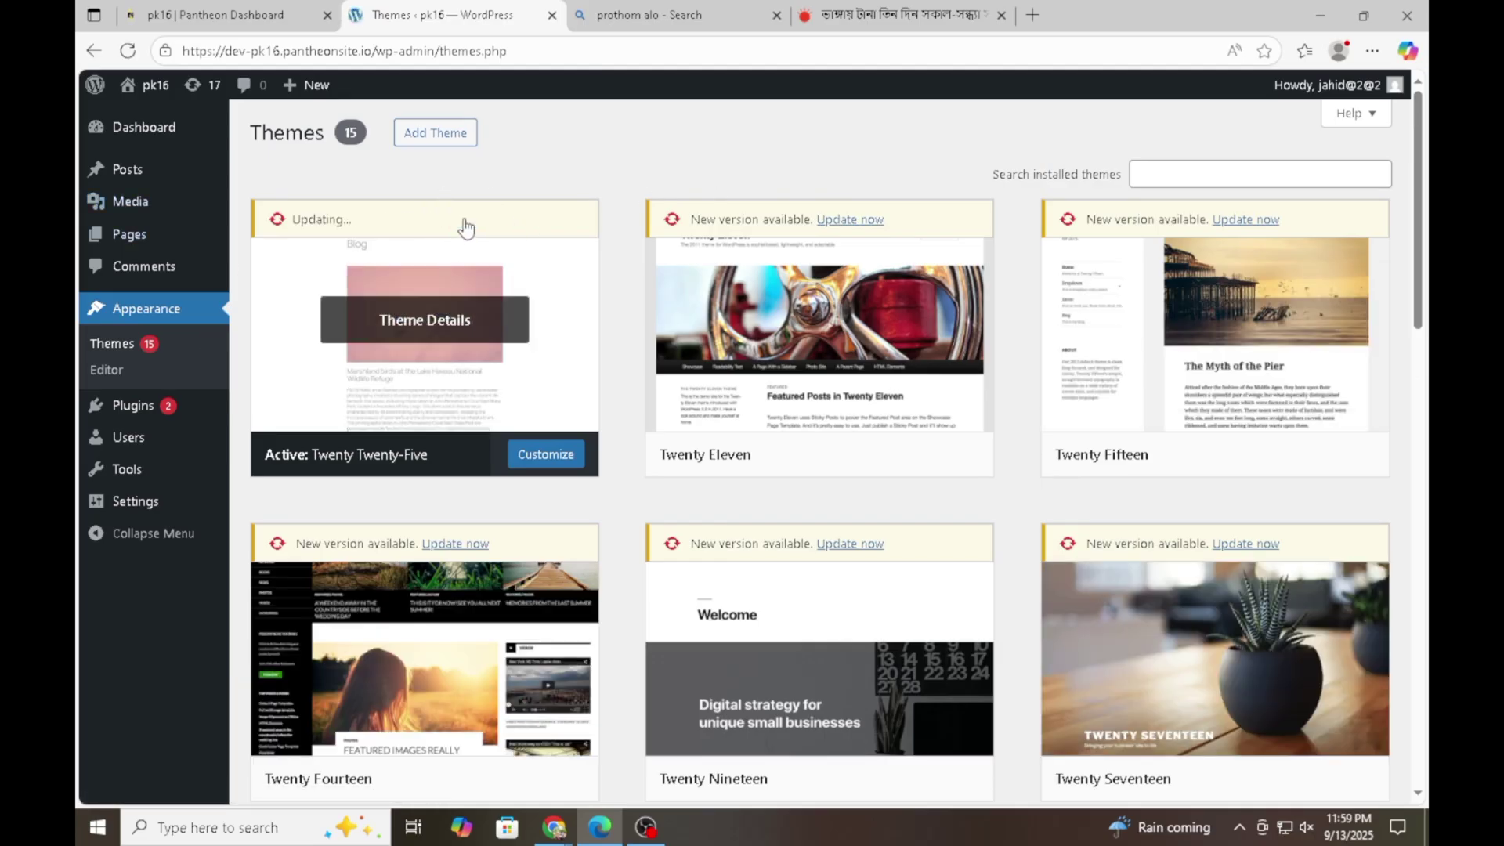
click(856, 223)
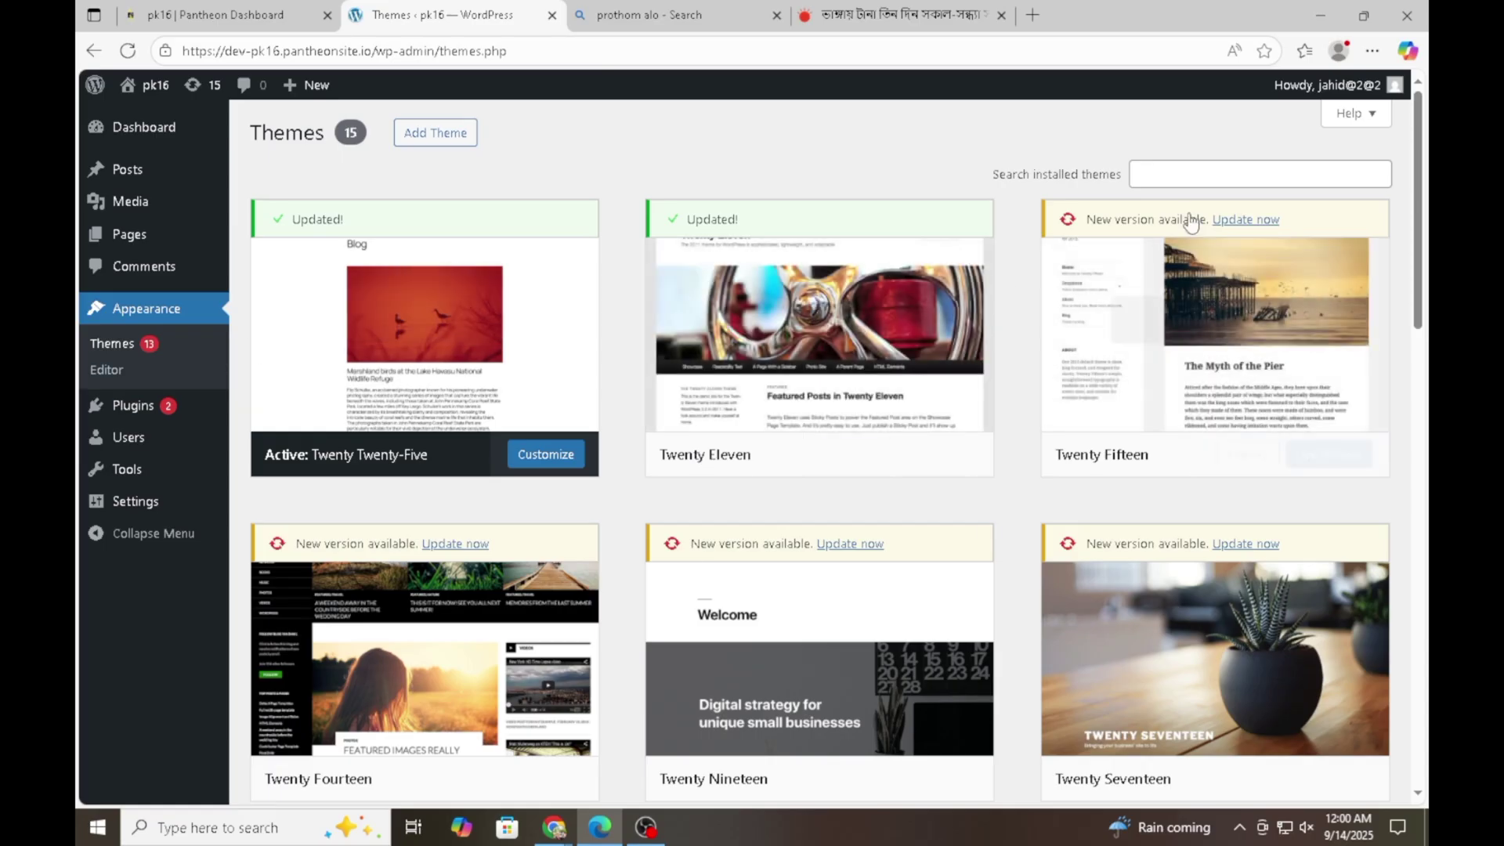
Look through the installed themes, including the active Twenty Twenty-Five theme and the other available designs.
scroll(760, 374, down, 5)
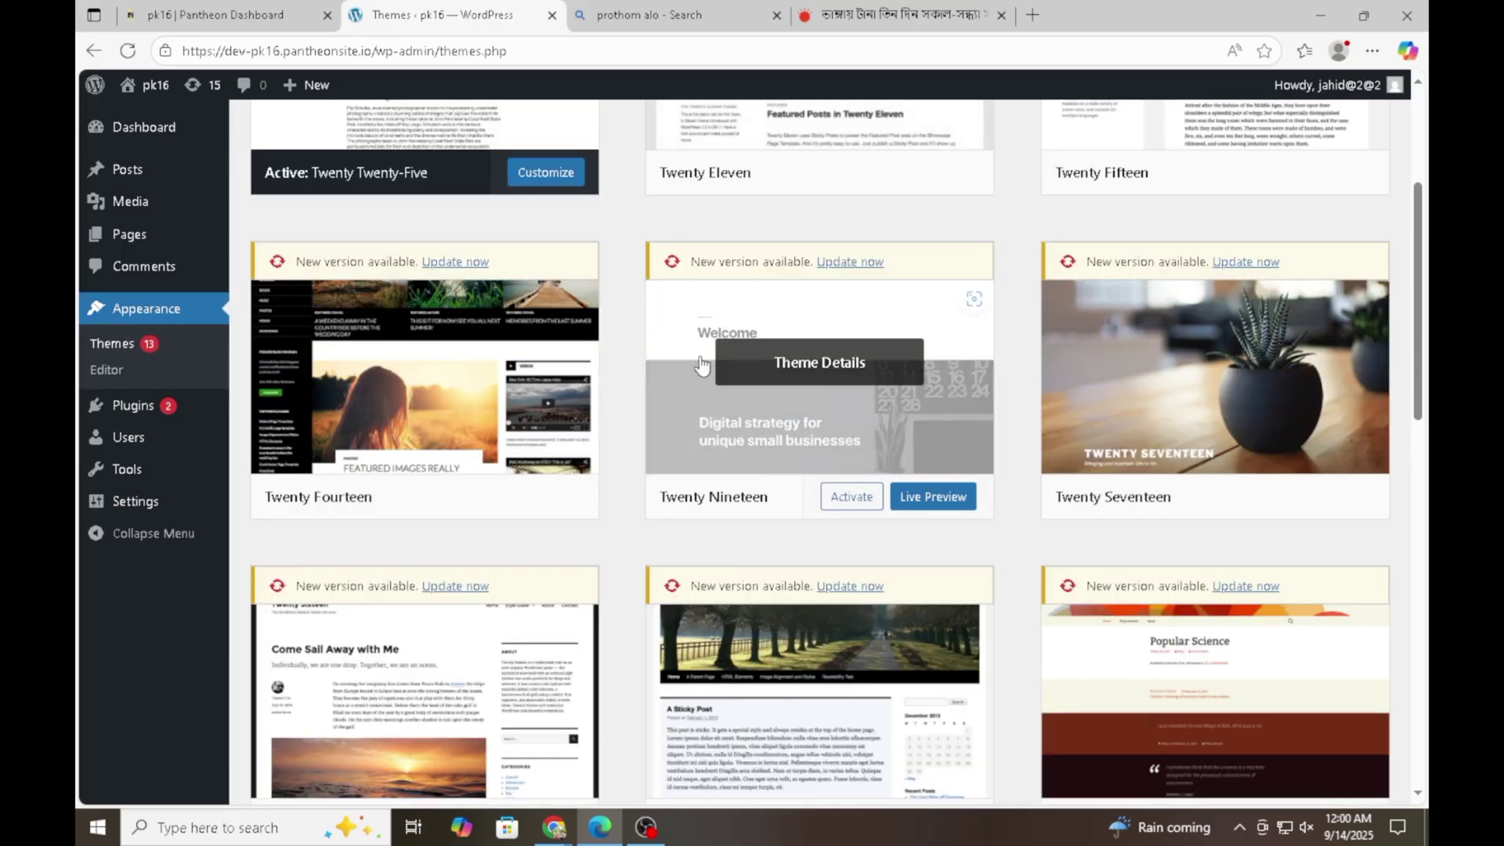
scroll(1371, 410, up, 5)
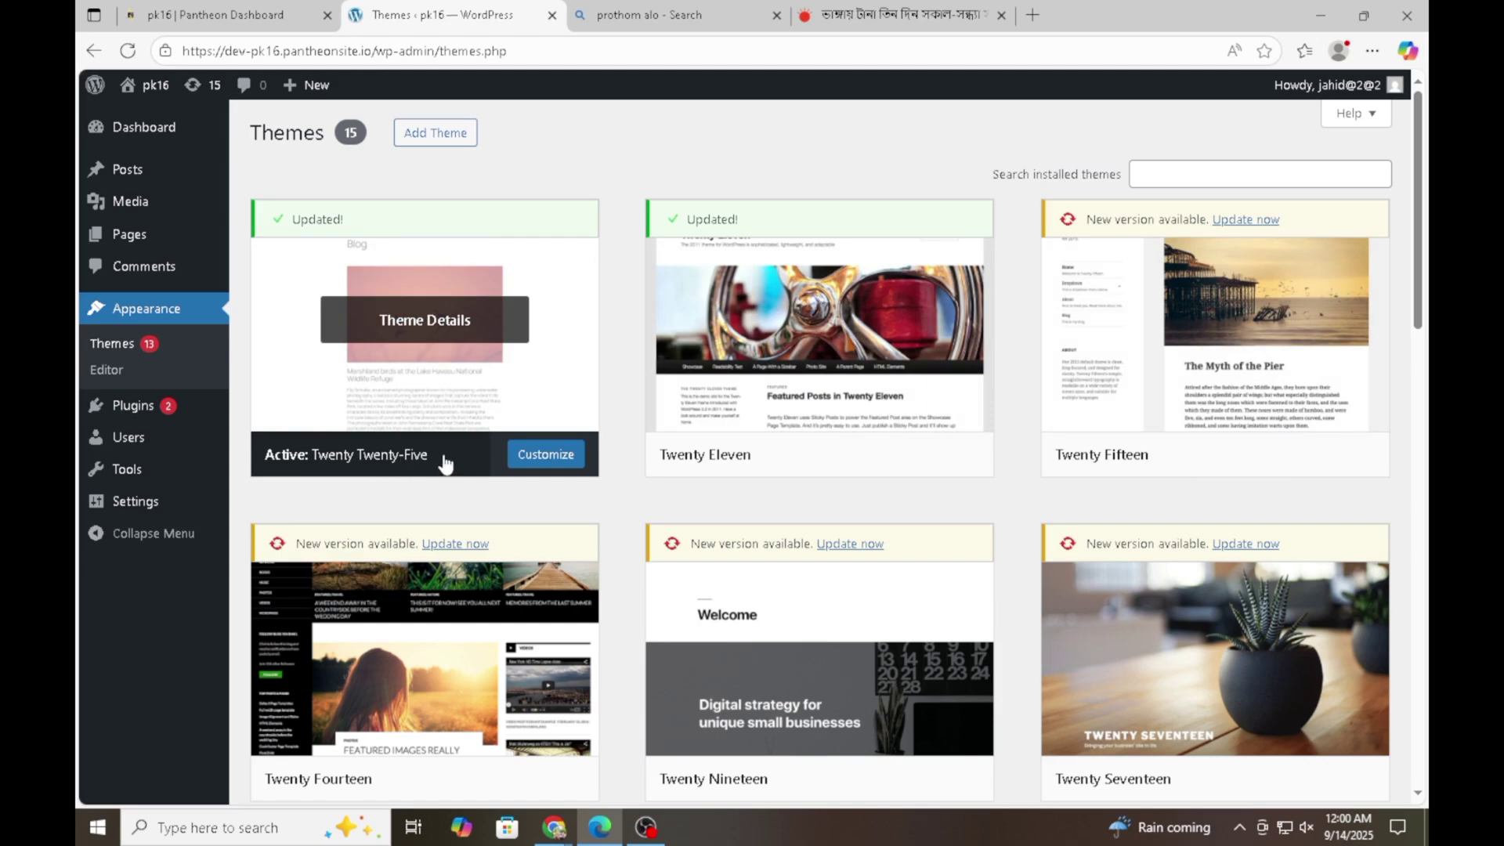
scroll(442, 456, down, 2)
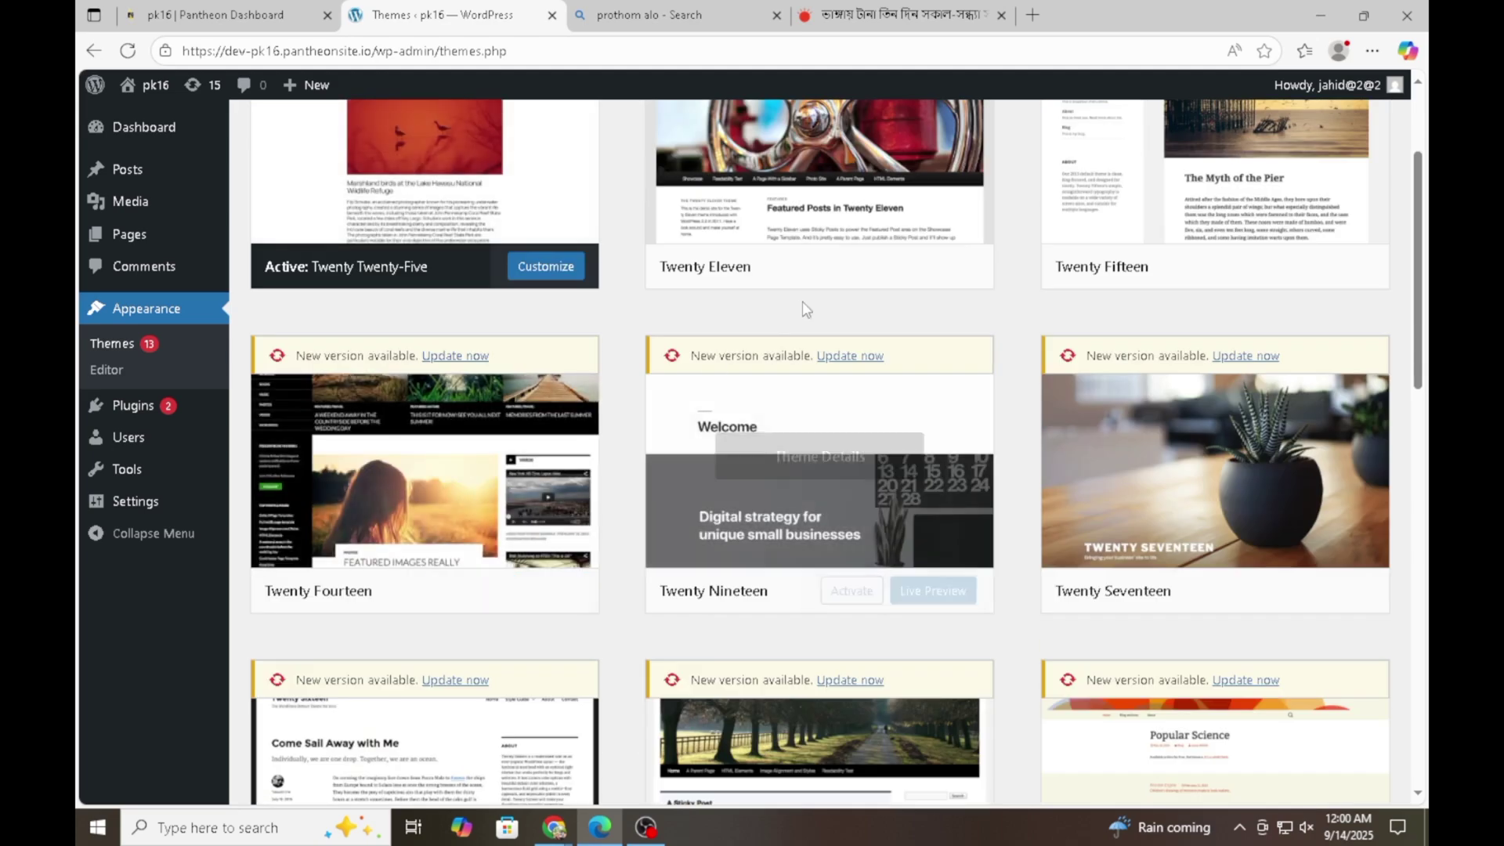
scroll(1215, 470, down, 4)
scroll(742, 473, down, 4)
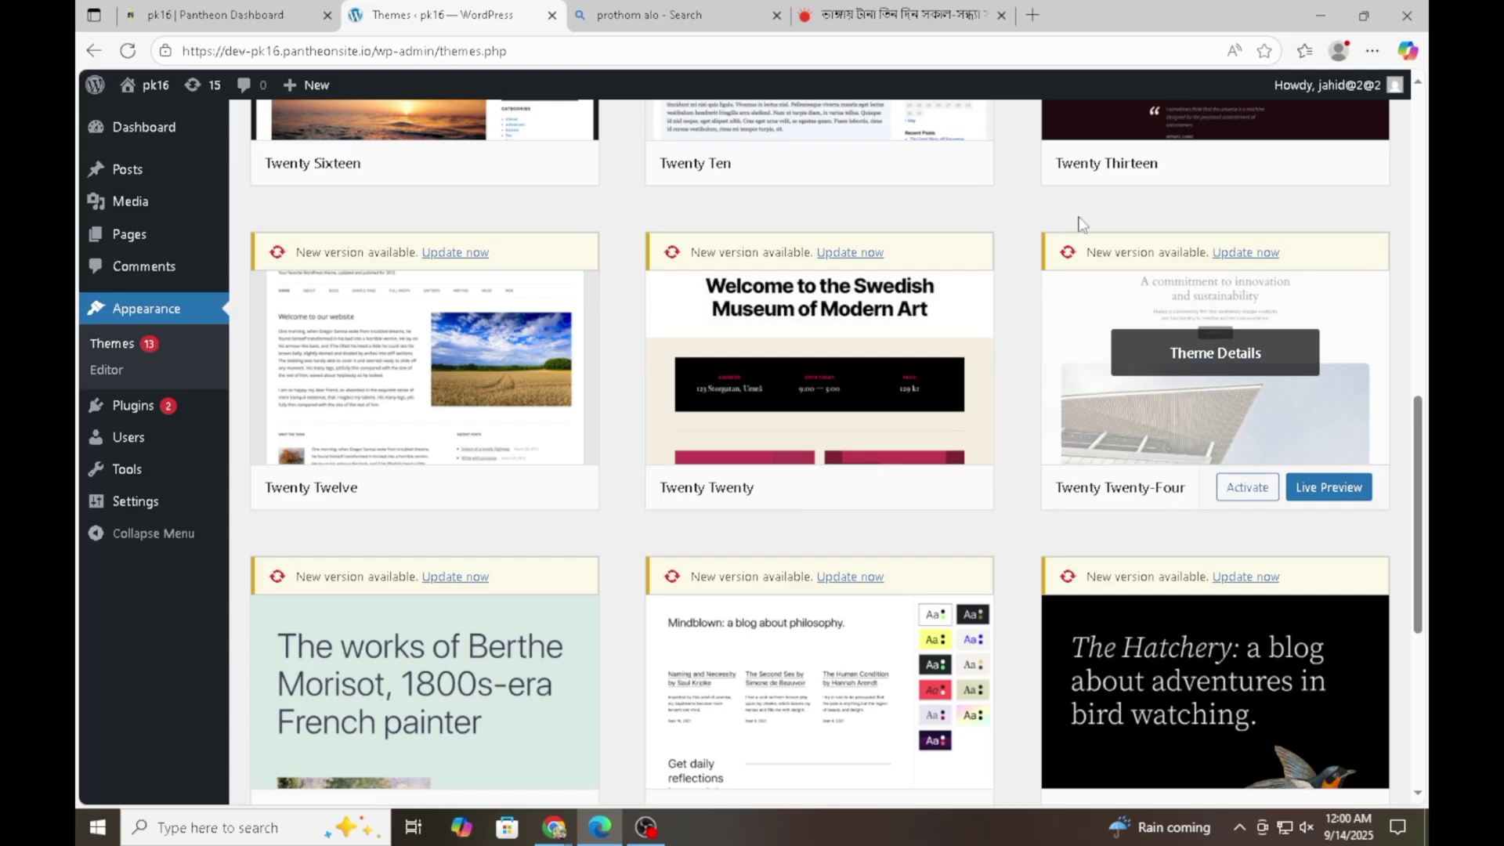
scroll(1136, 439, up, 1)
scroll(1019, 454, up, 7)
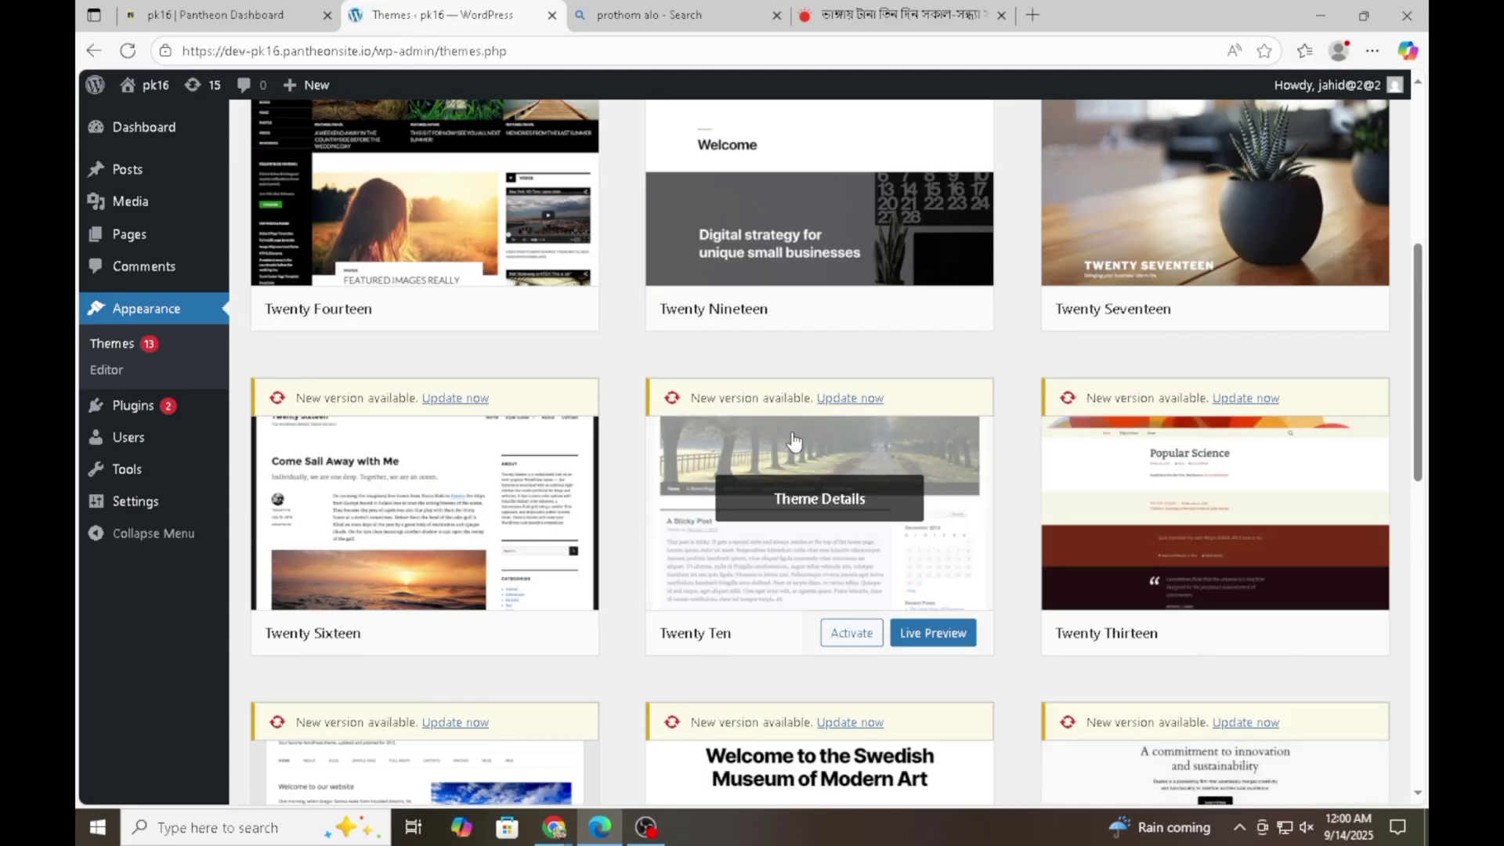
View the Twenty Eleven theme's details and delete that theme from the site.
click(871, 361)
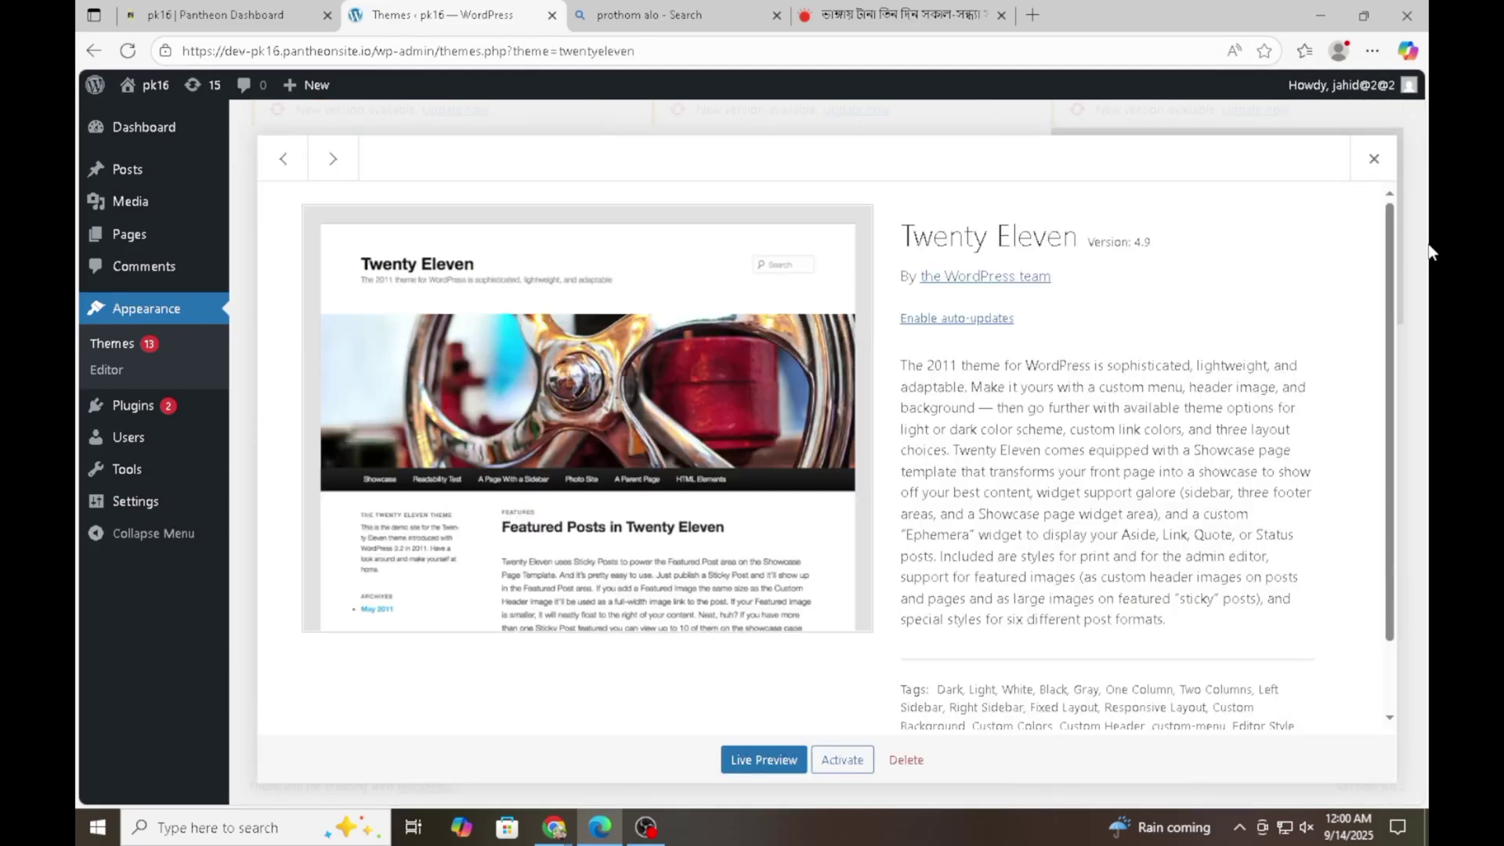
click(1374, 159)
click(860, 321)
click(906, 760)
click(853, 189)
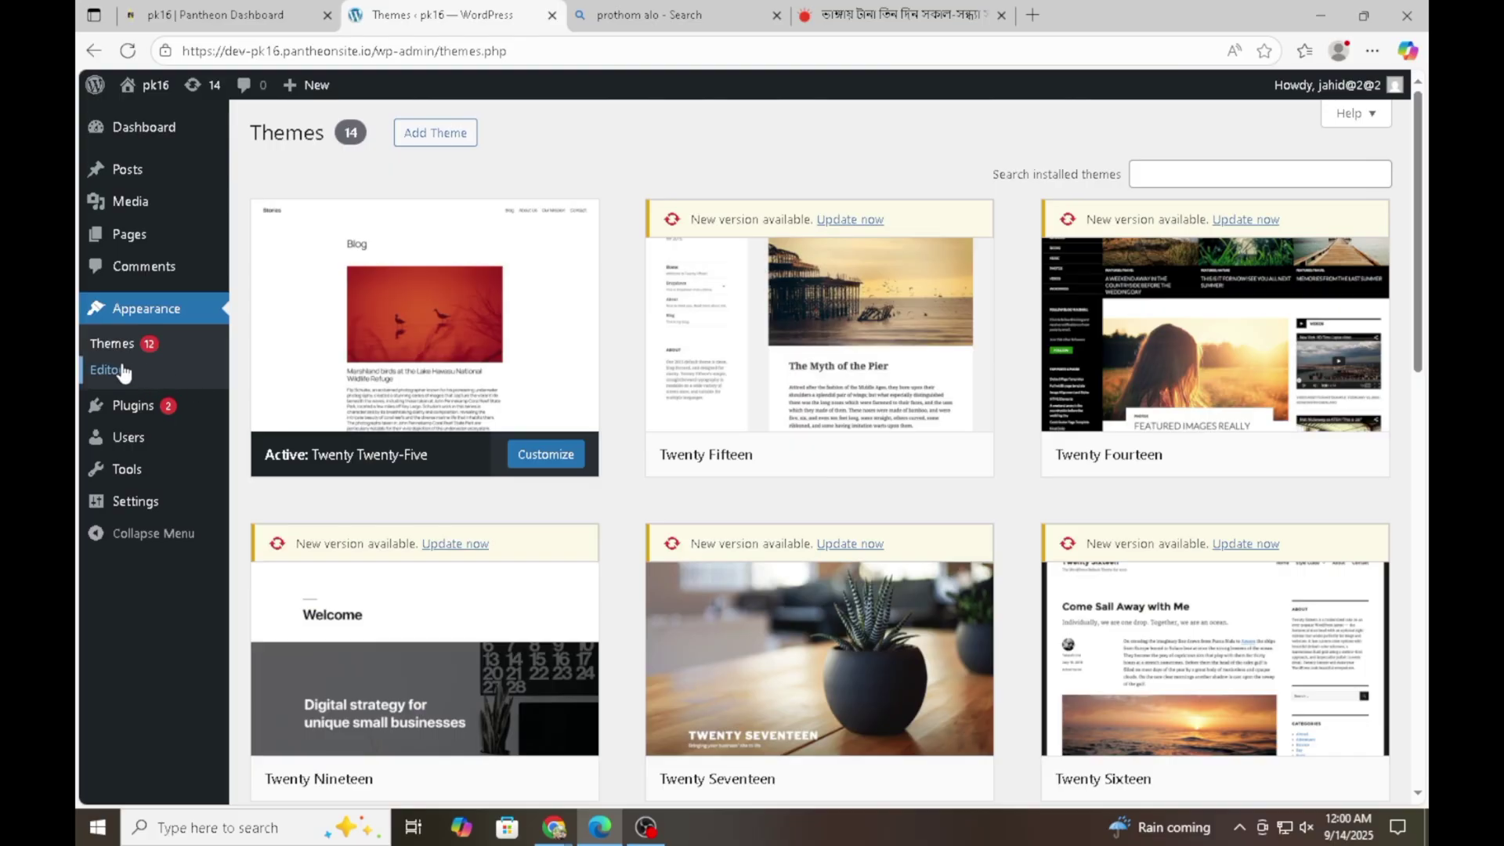
View the site editor's Design section, return to the dashboard, and open the installed plugins list.
click(121, 375)
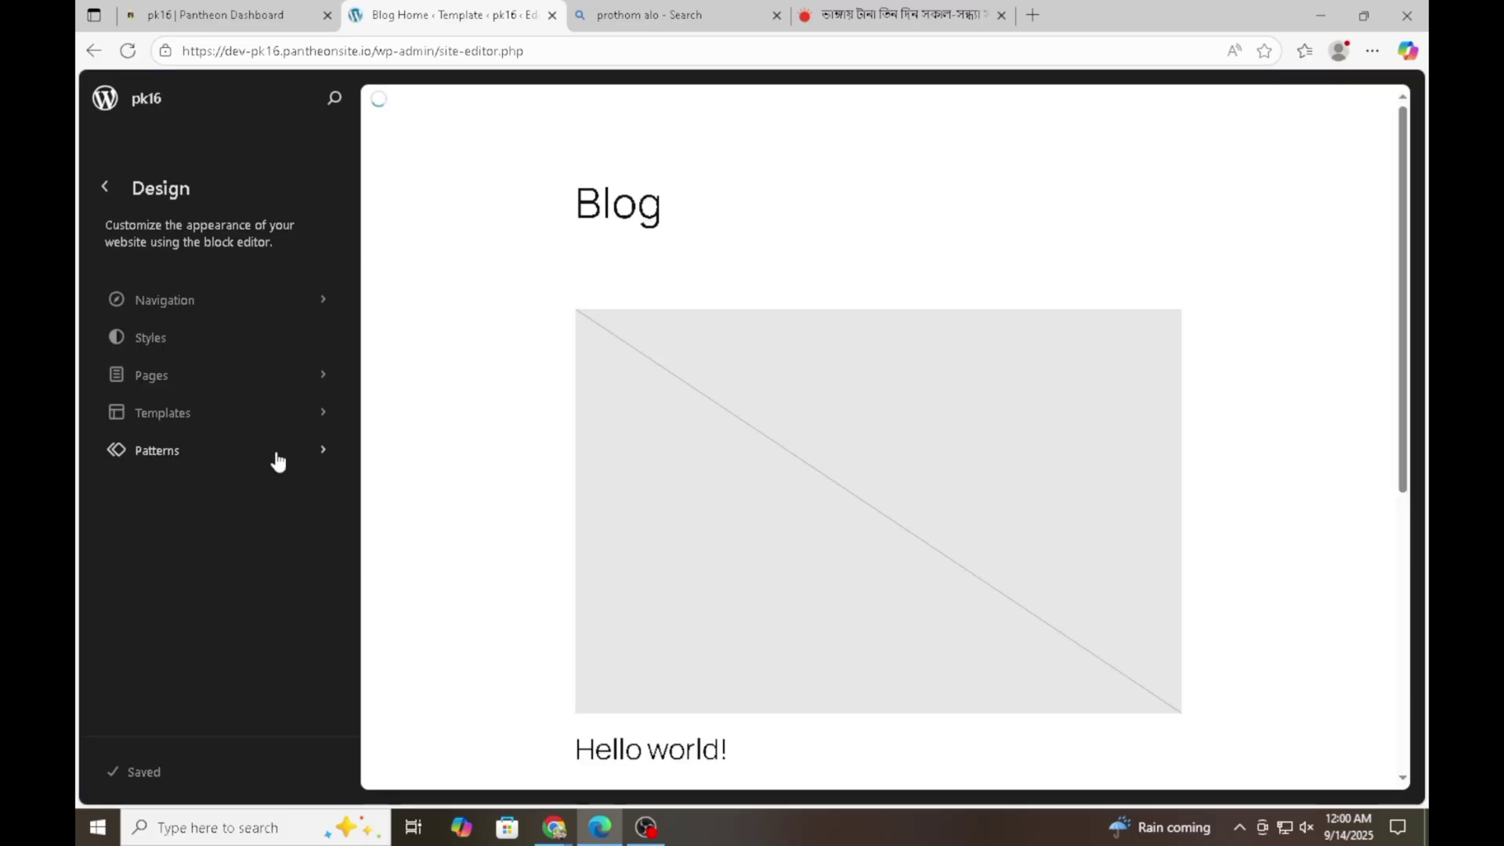
click(107, 195)
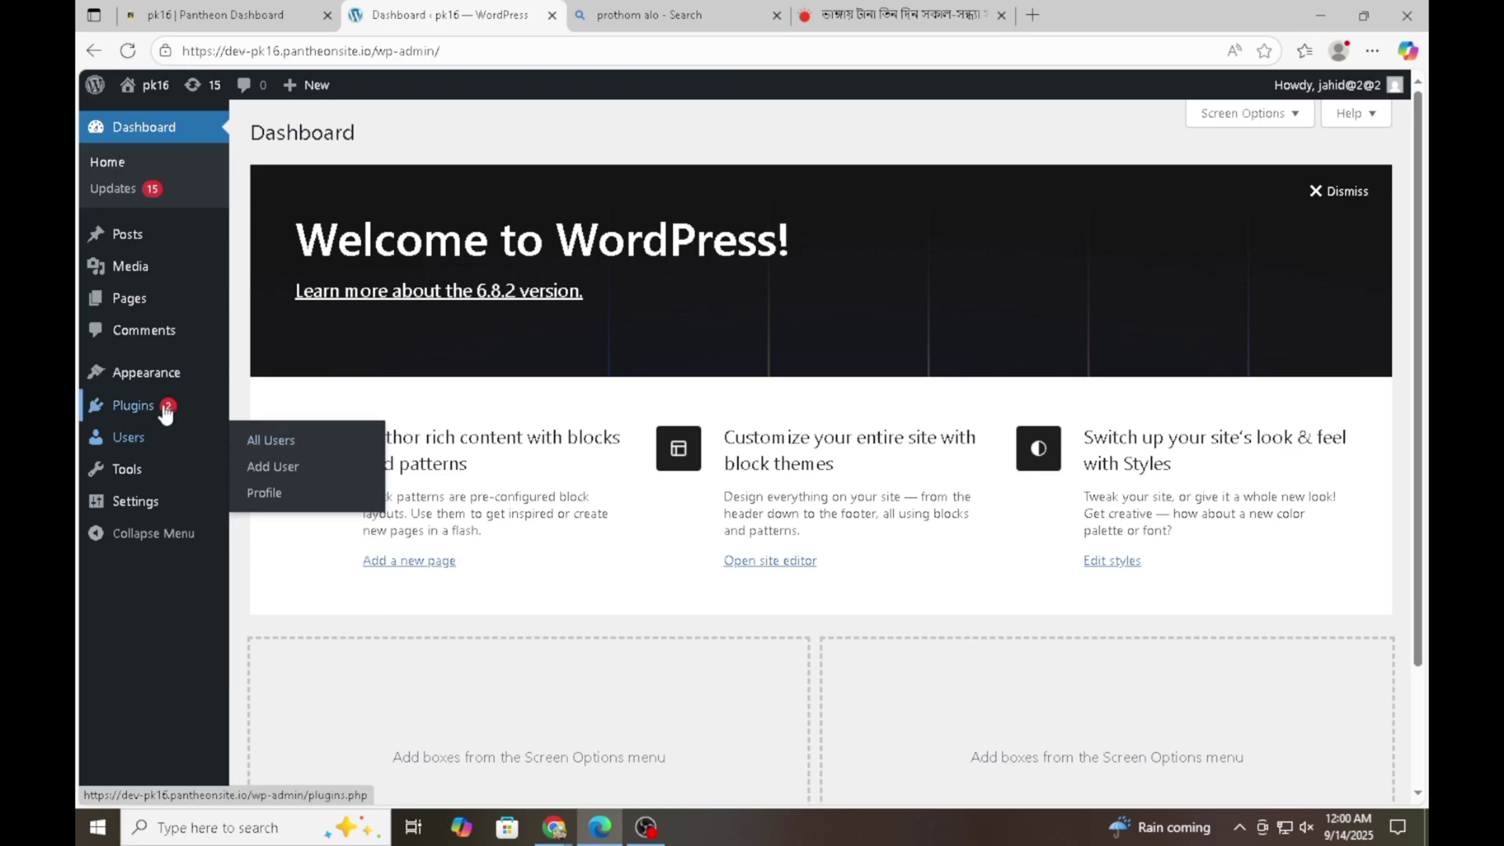
click(140, 415)
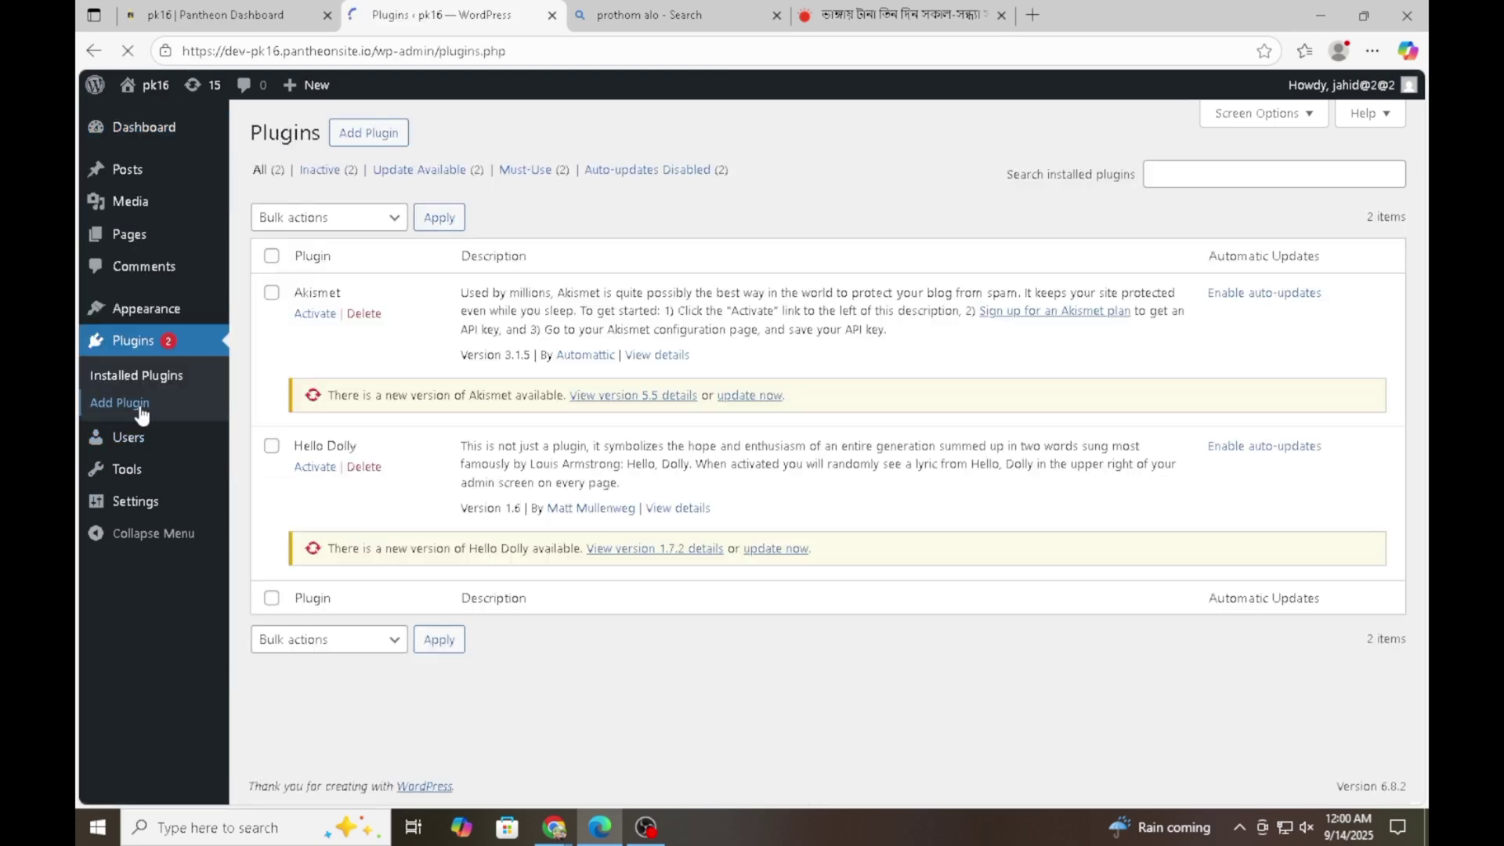
Examine the Add Plugins search and zip upload form without choosing a file, and return to the installed plugins list.
click(362, 140)
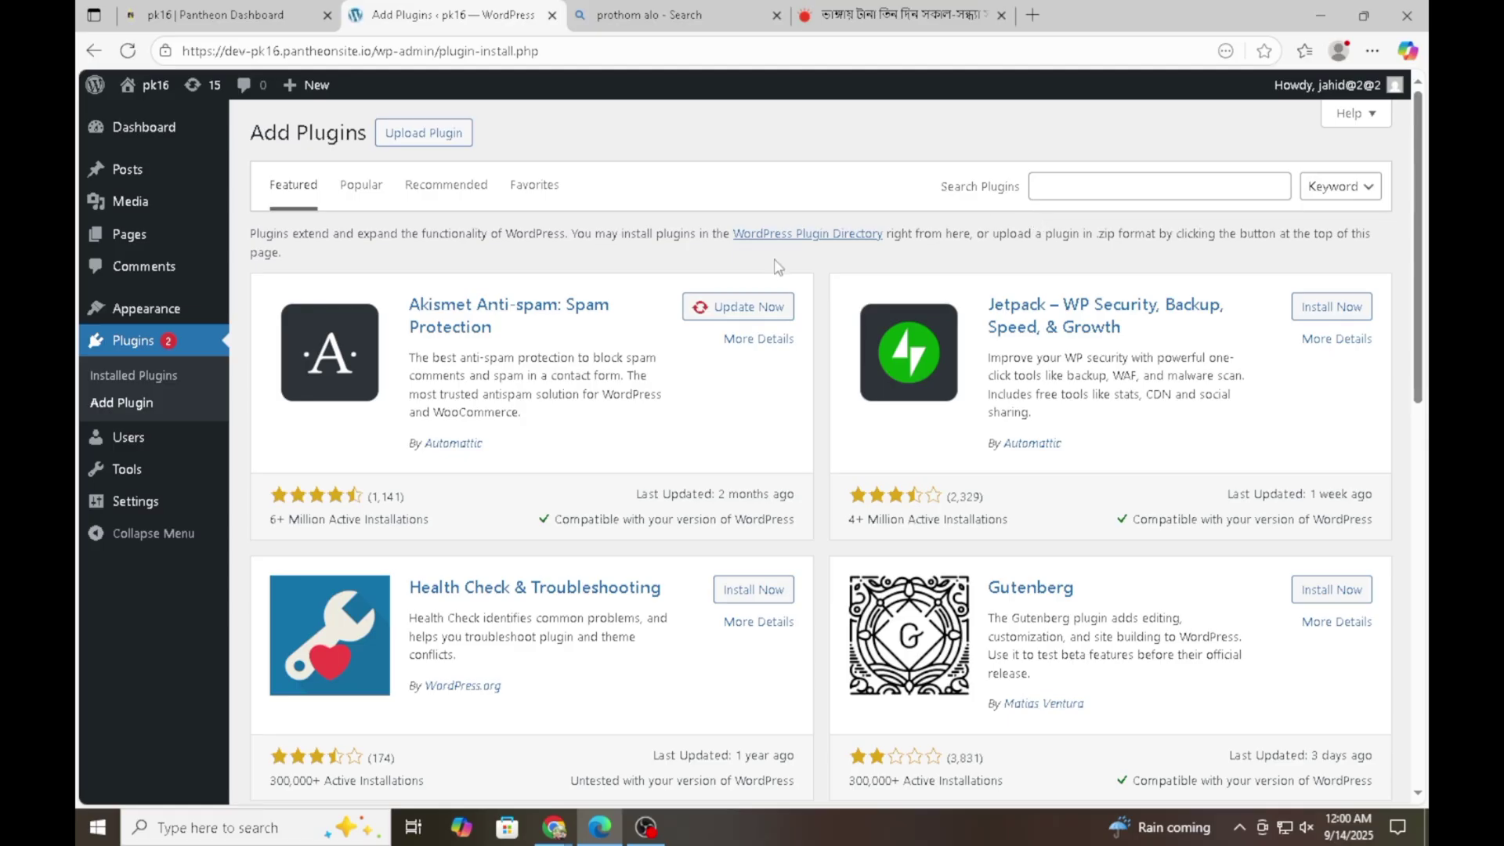
click(1094, 181)
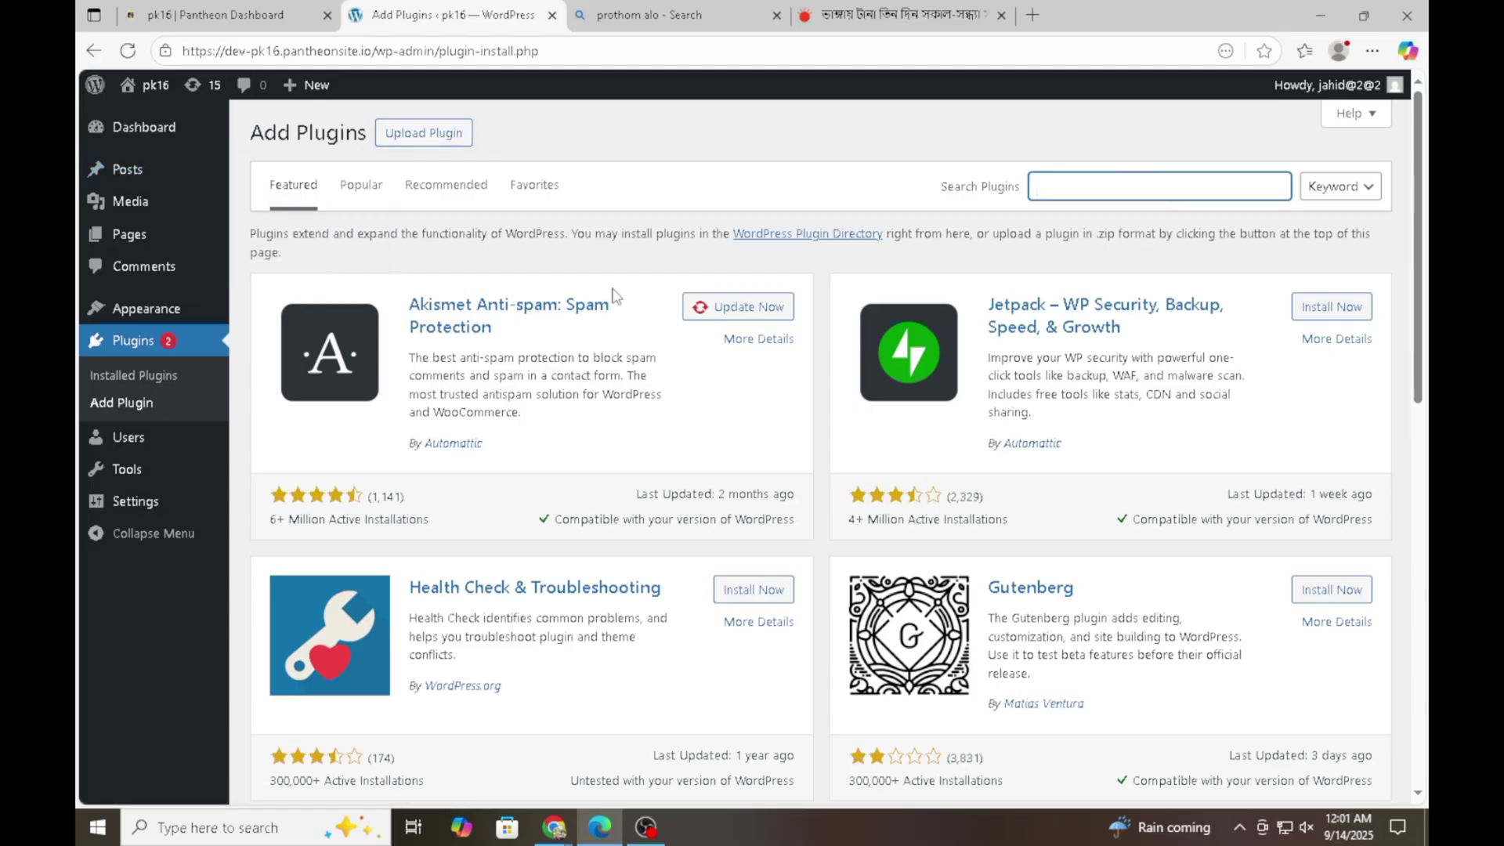
click(438, 133)
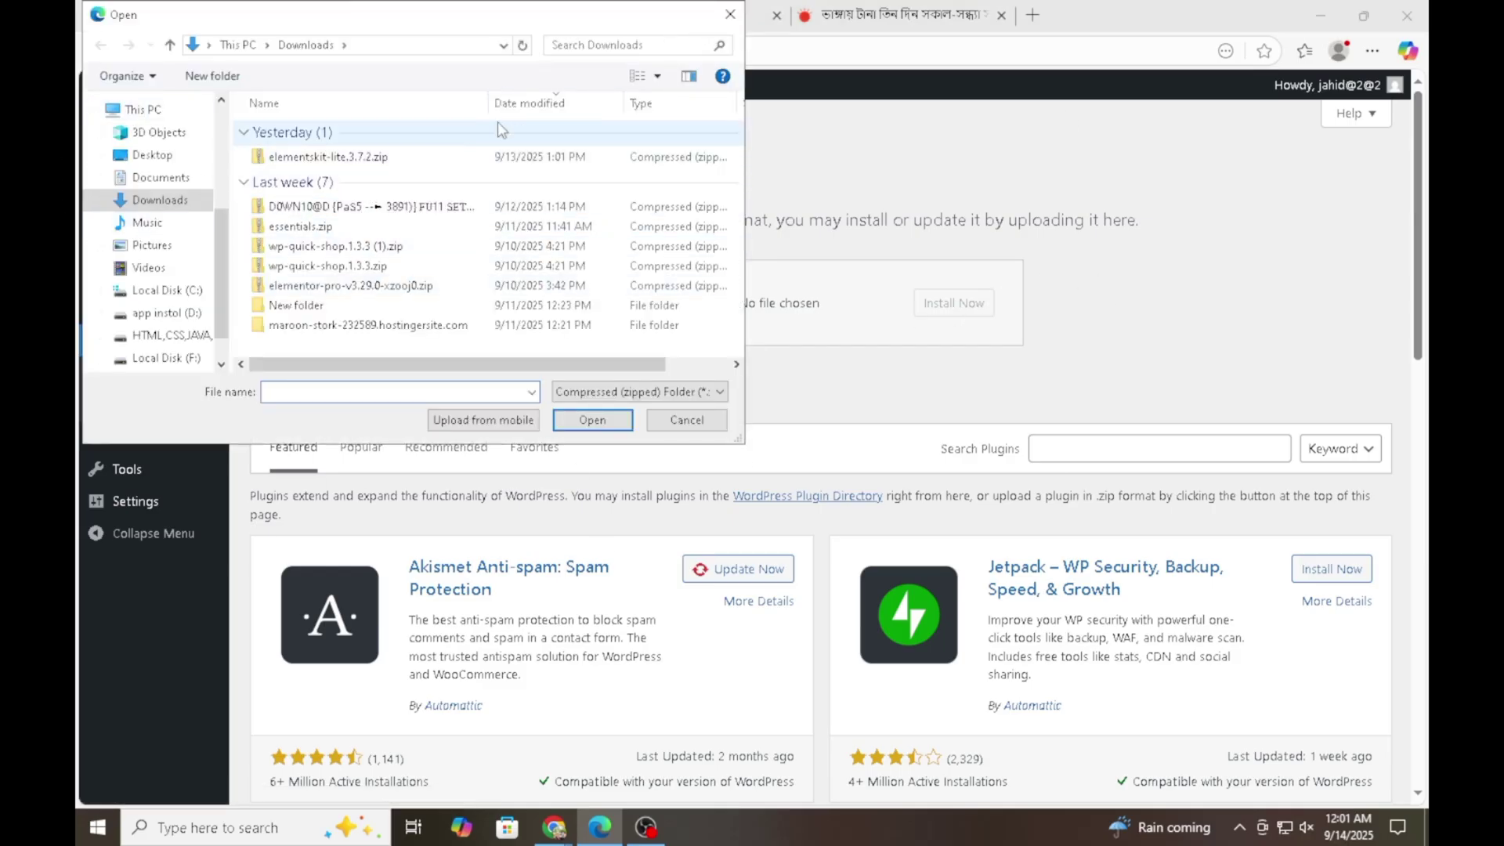
click(730, 14)
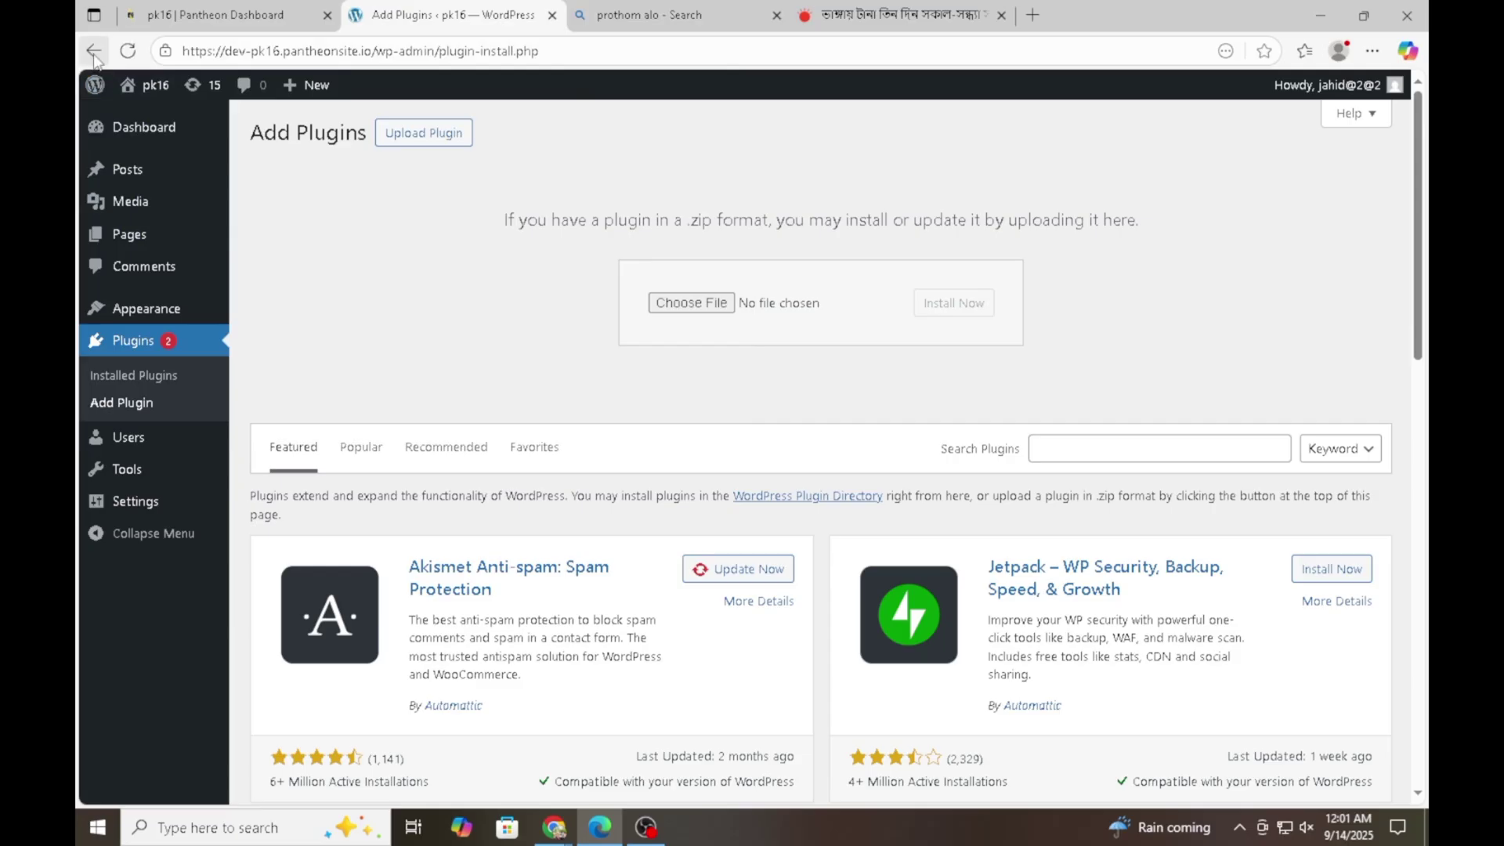
click(133, 378)
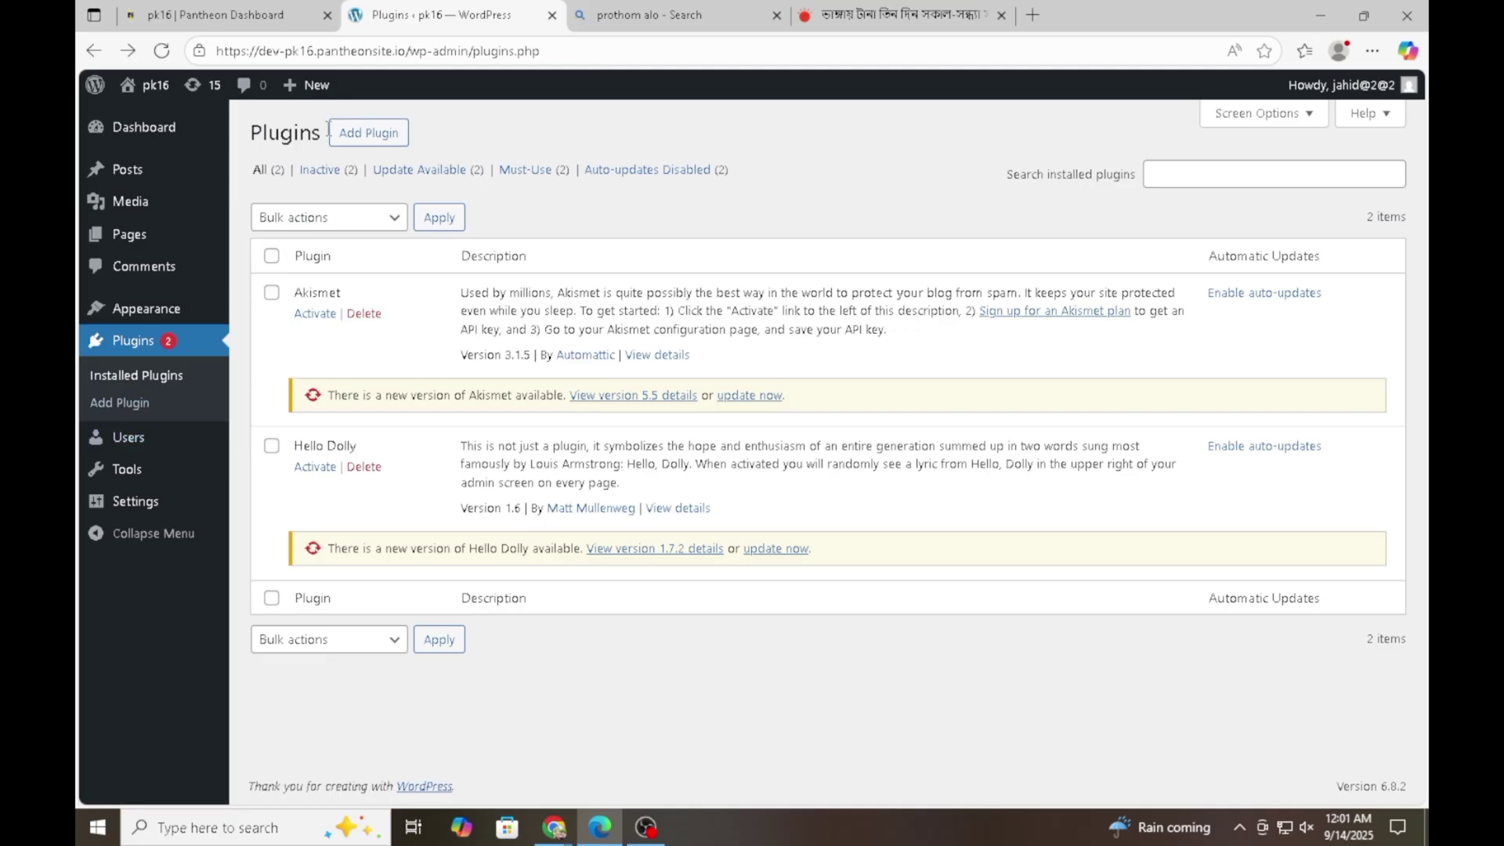
Open the Users list and examine the existing account's Administrator role.
click(126, 437)
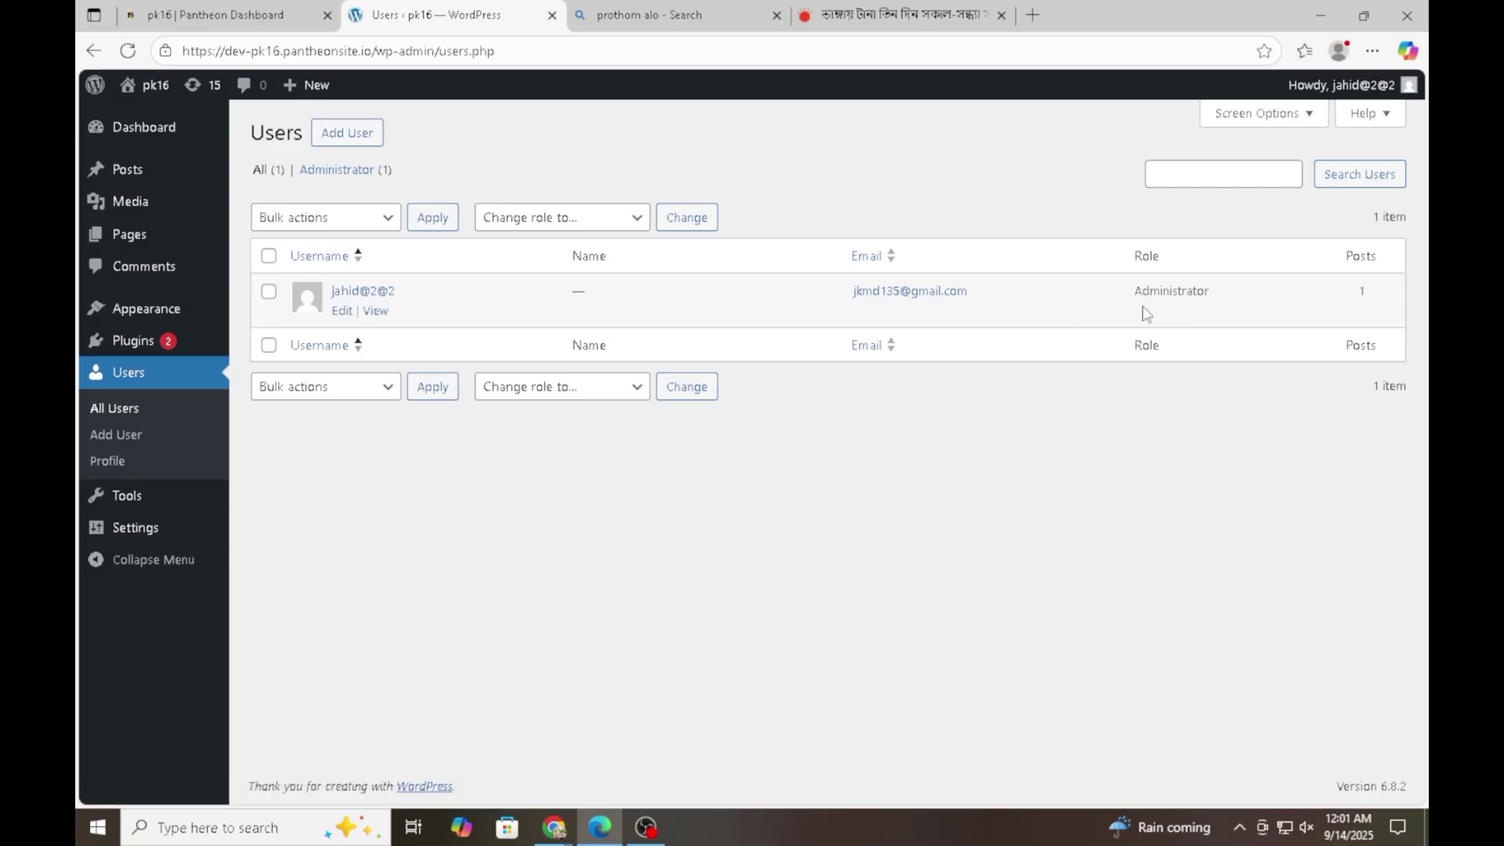
drag(1121, 300, 1232, 299)
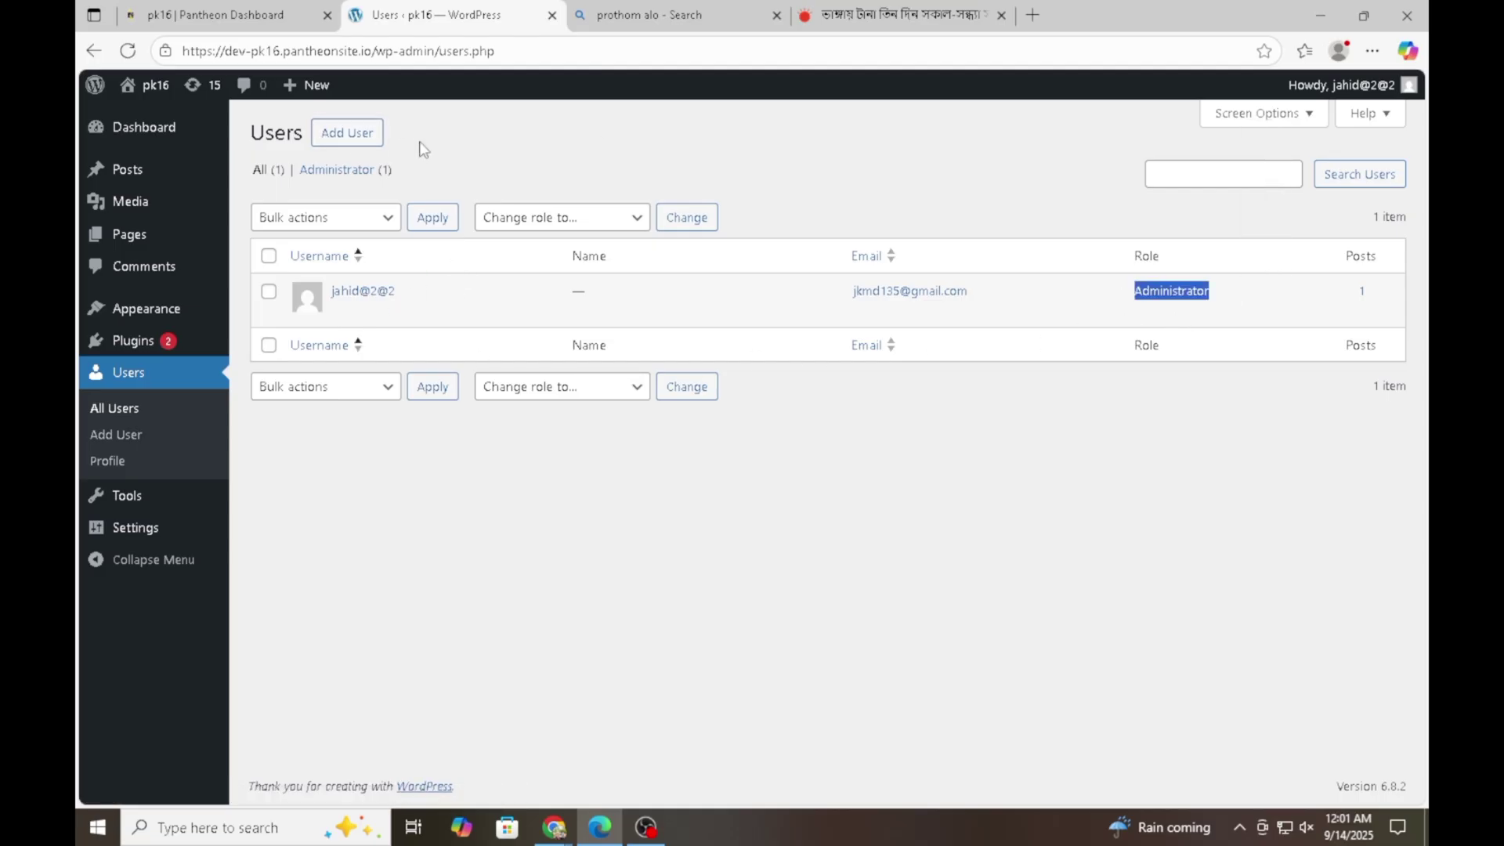
click(1089, 349)
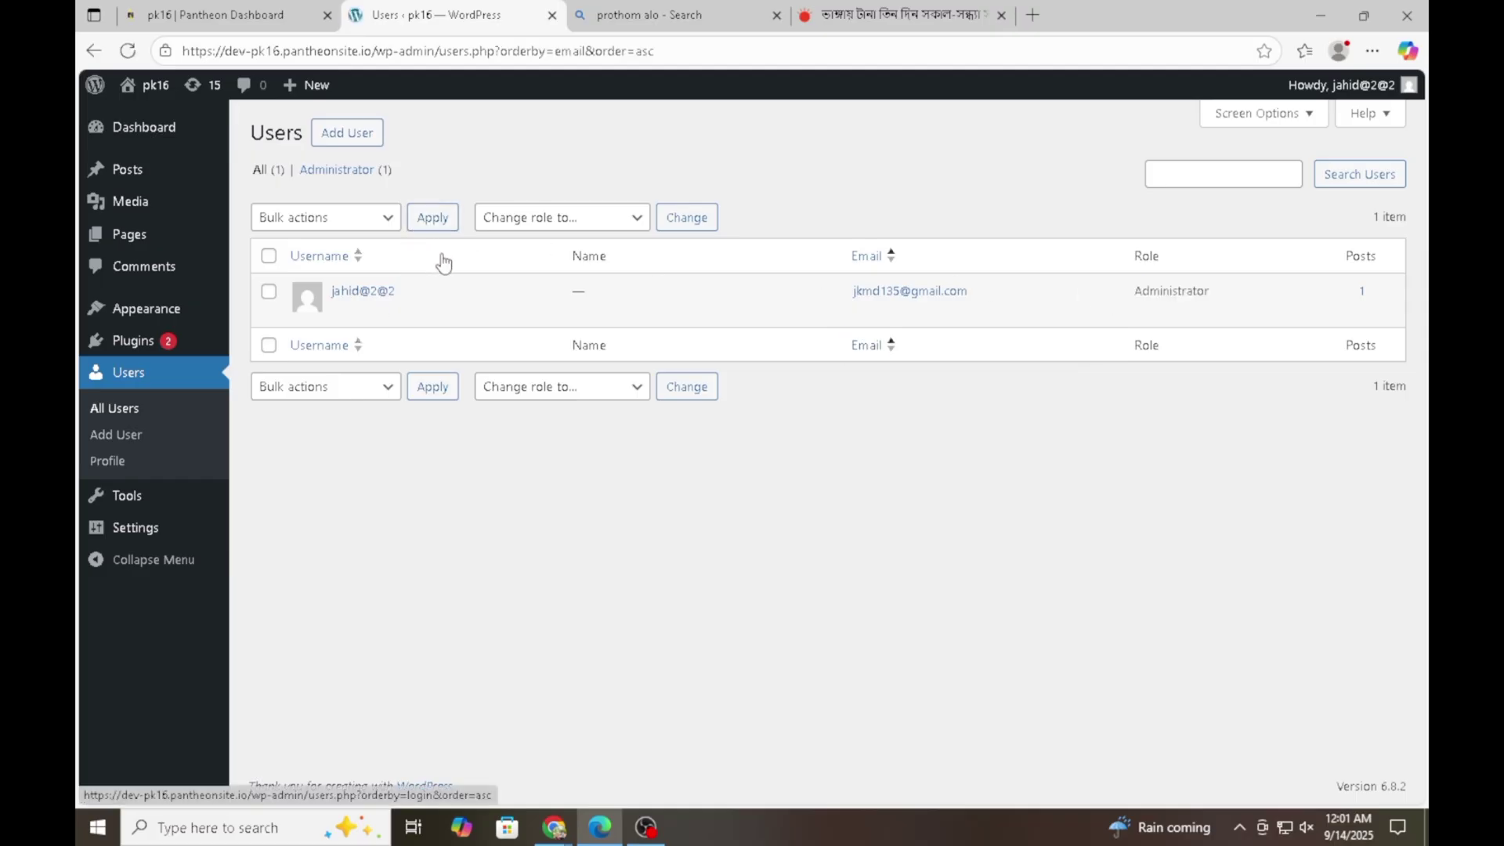
Open the Add User form and look over its username, email, name, website and password fields.
click(348, 131)
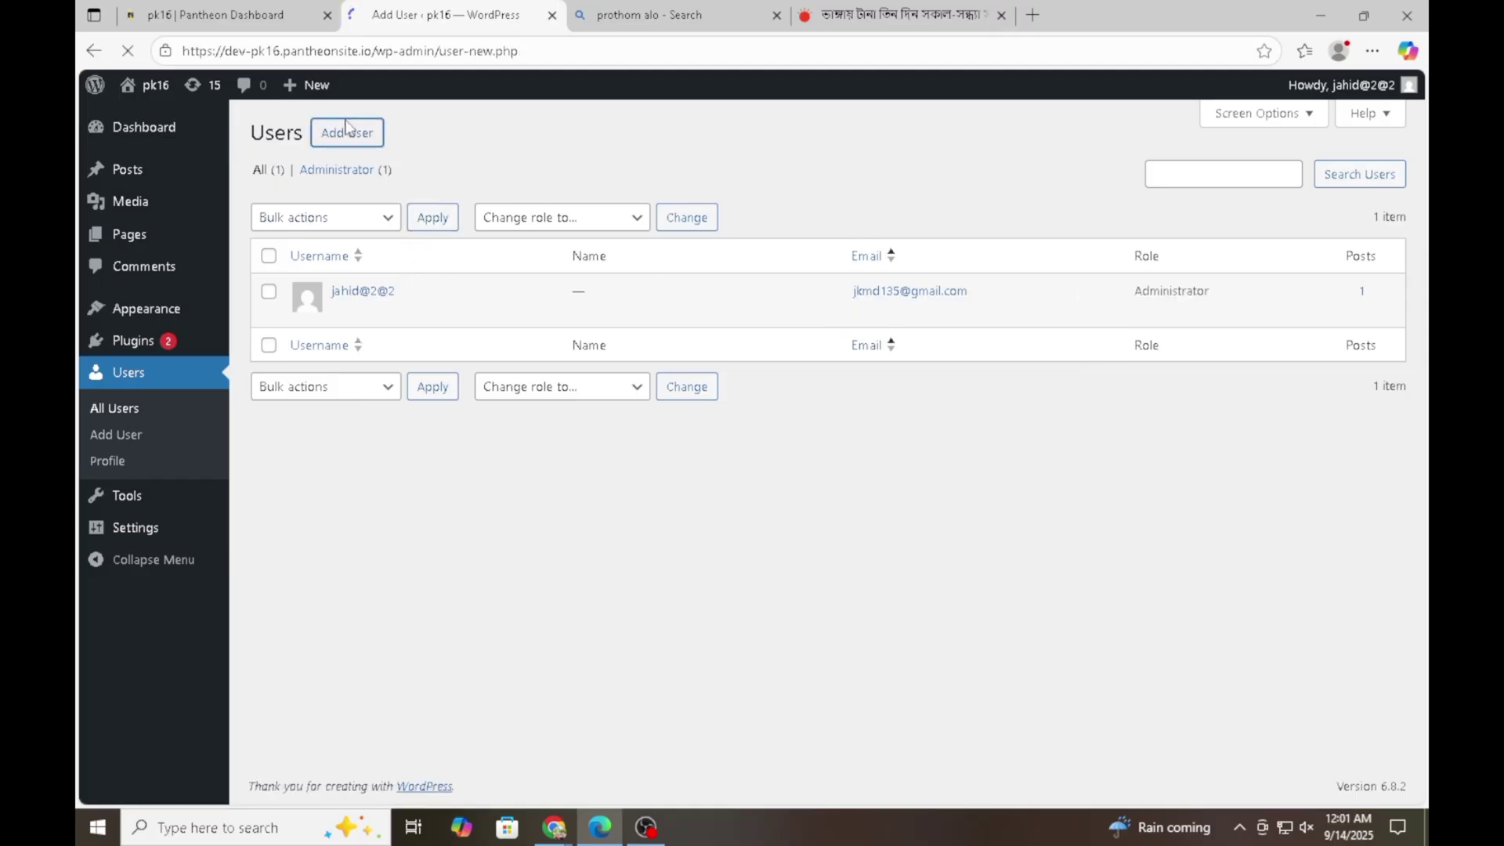
click(576, 224)
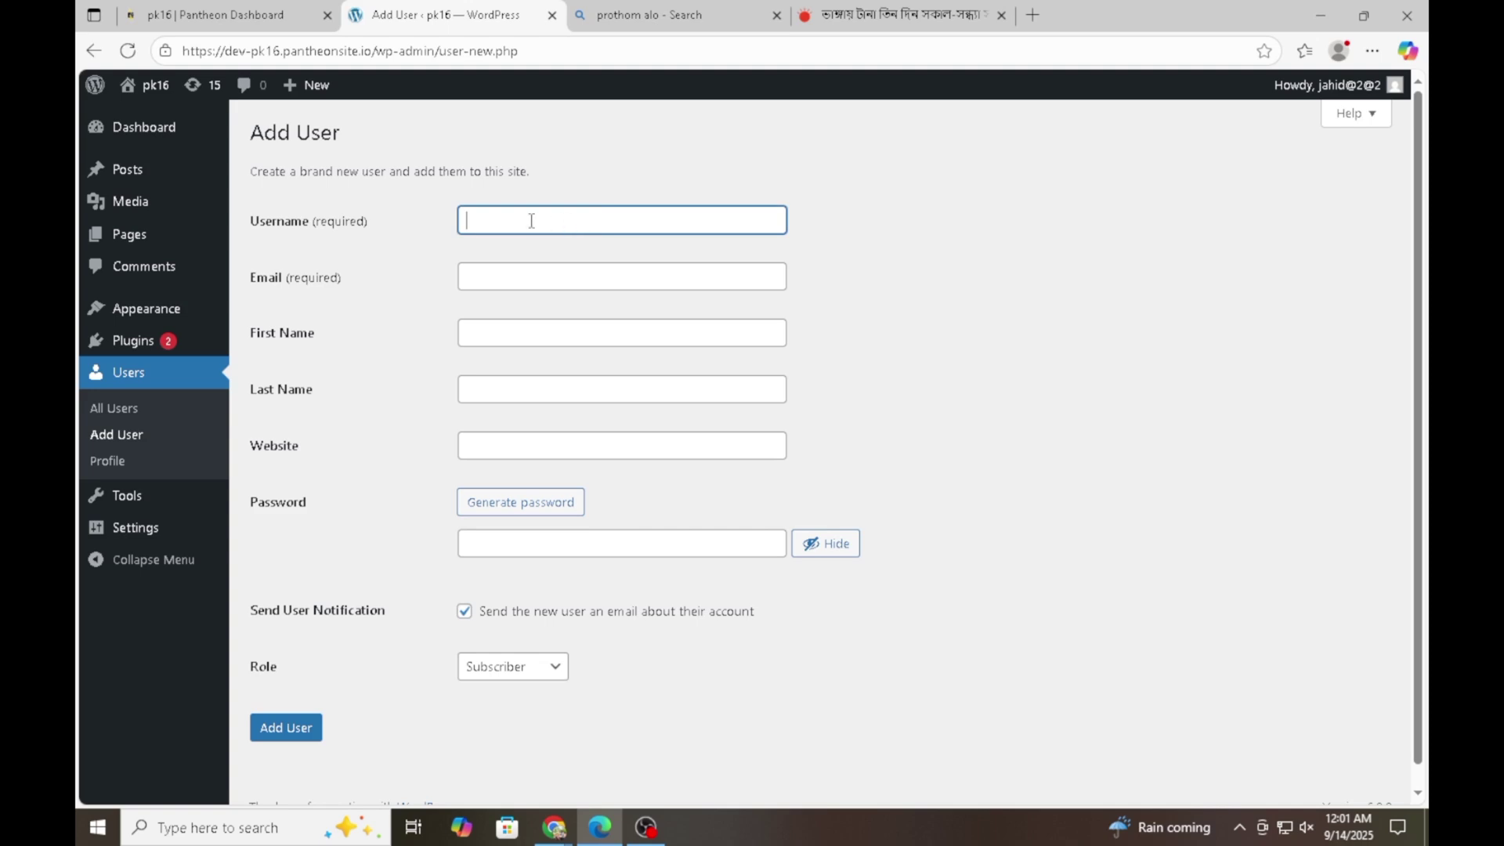
click(502, 273)
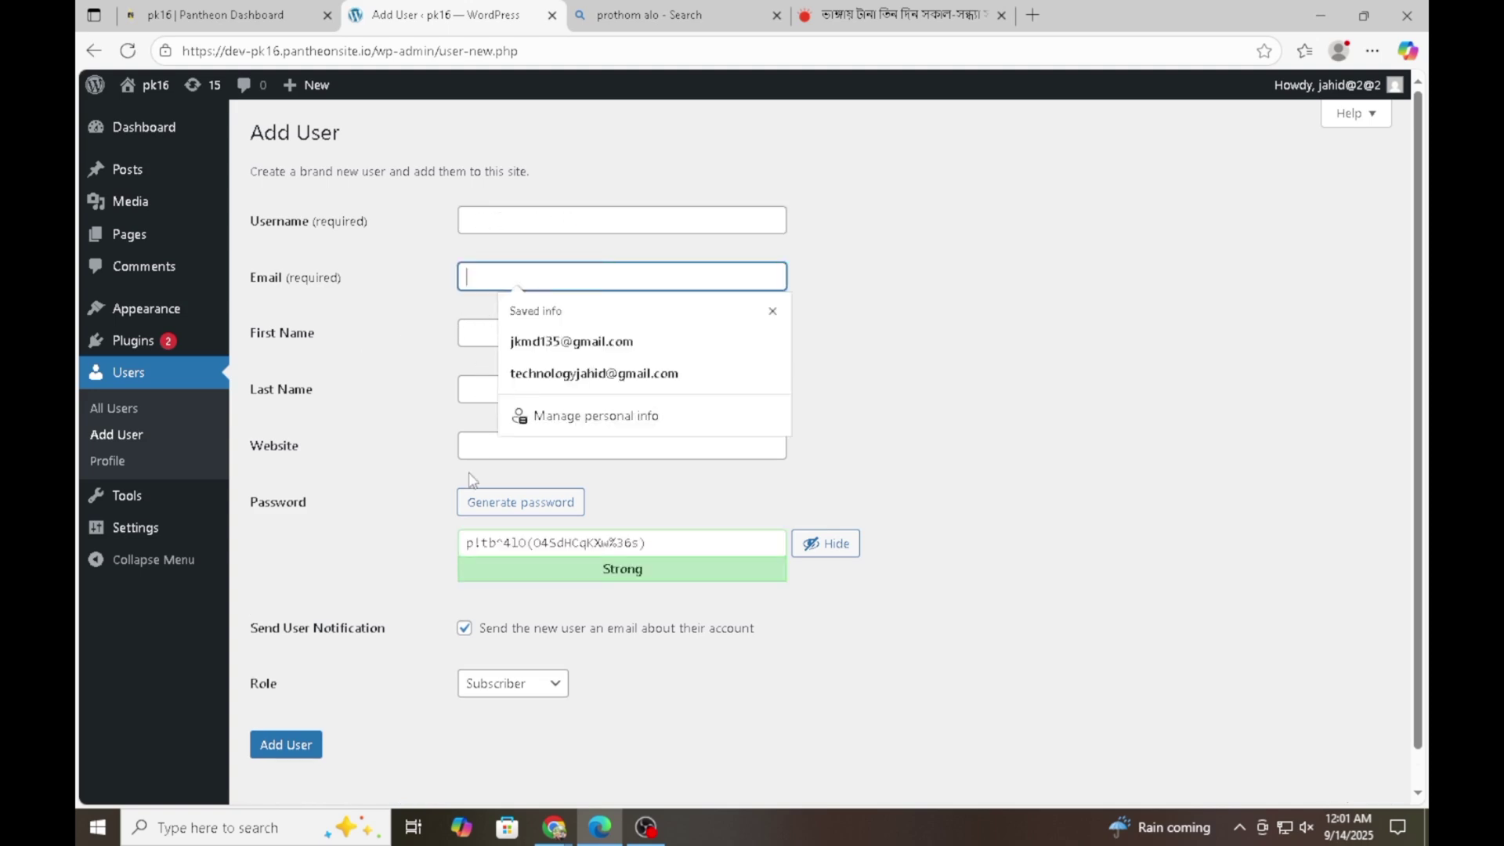
click(432, 437)
click(555, 447)
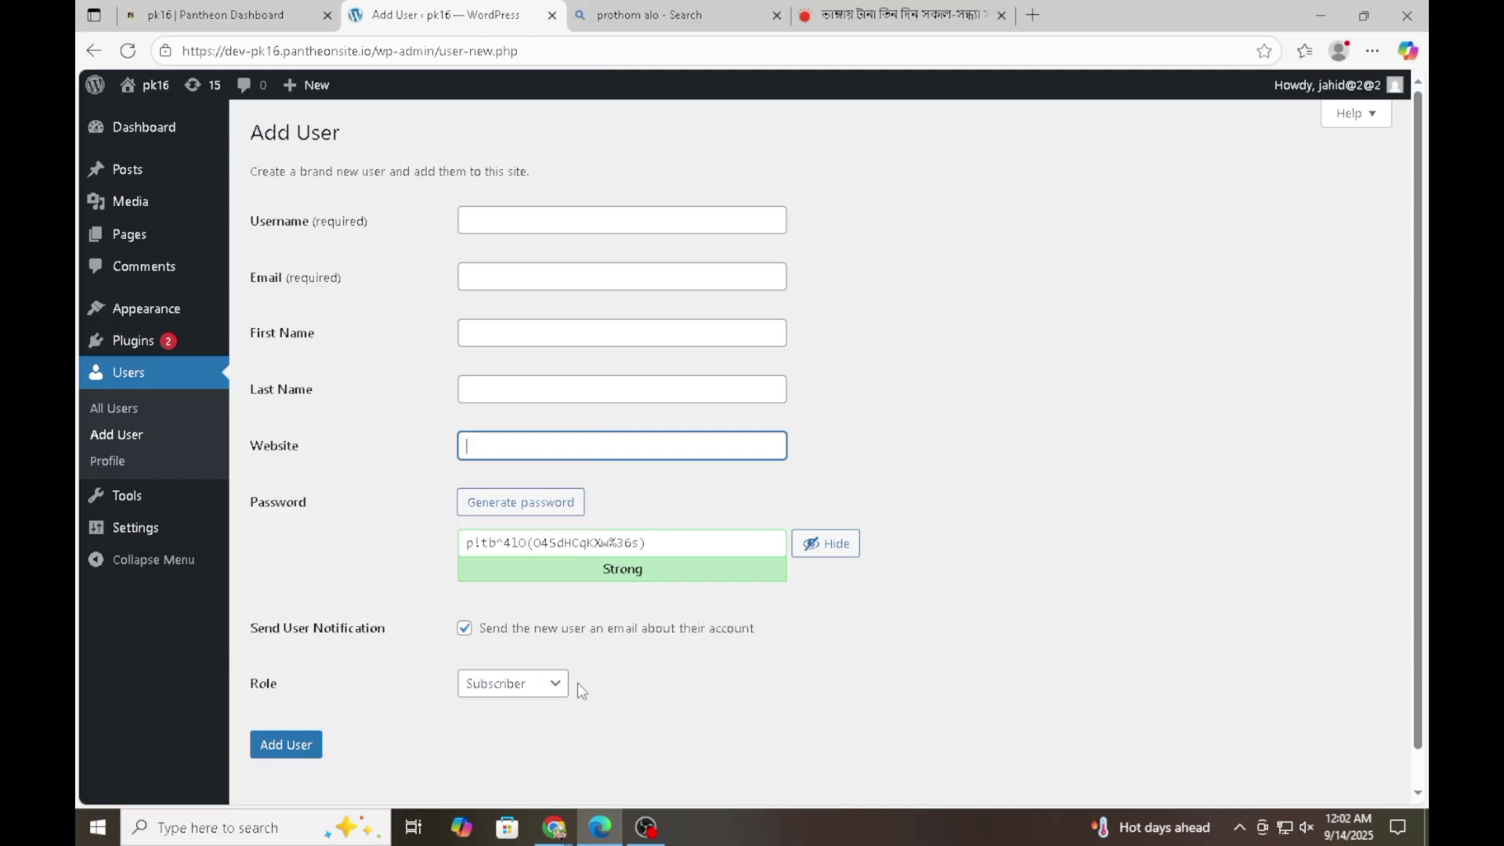
Examine the roles available for a new user, from Subscriber to Administrator, without changing the selection.
scroll(539, 691, down, 1)
click(552, 649)
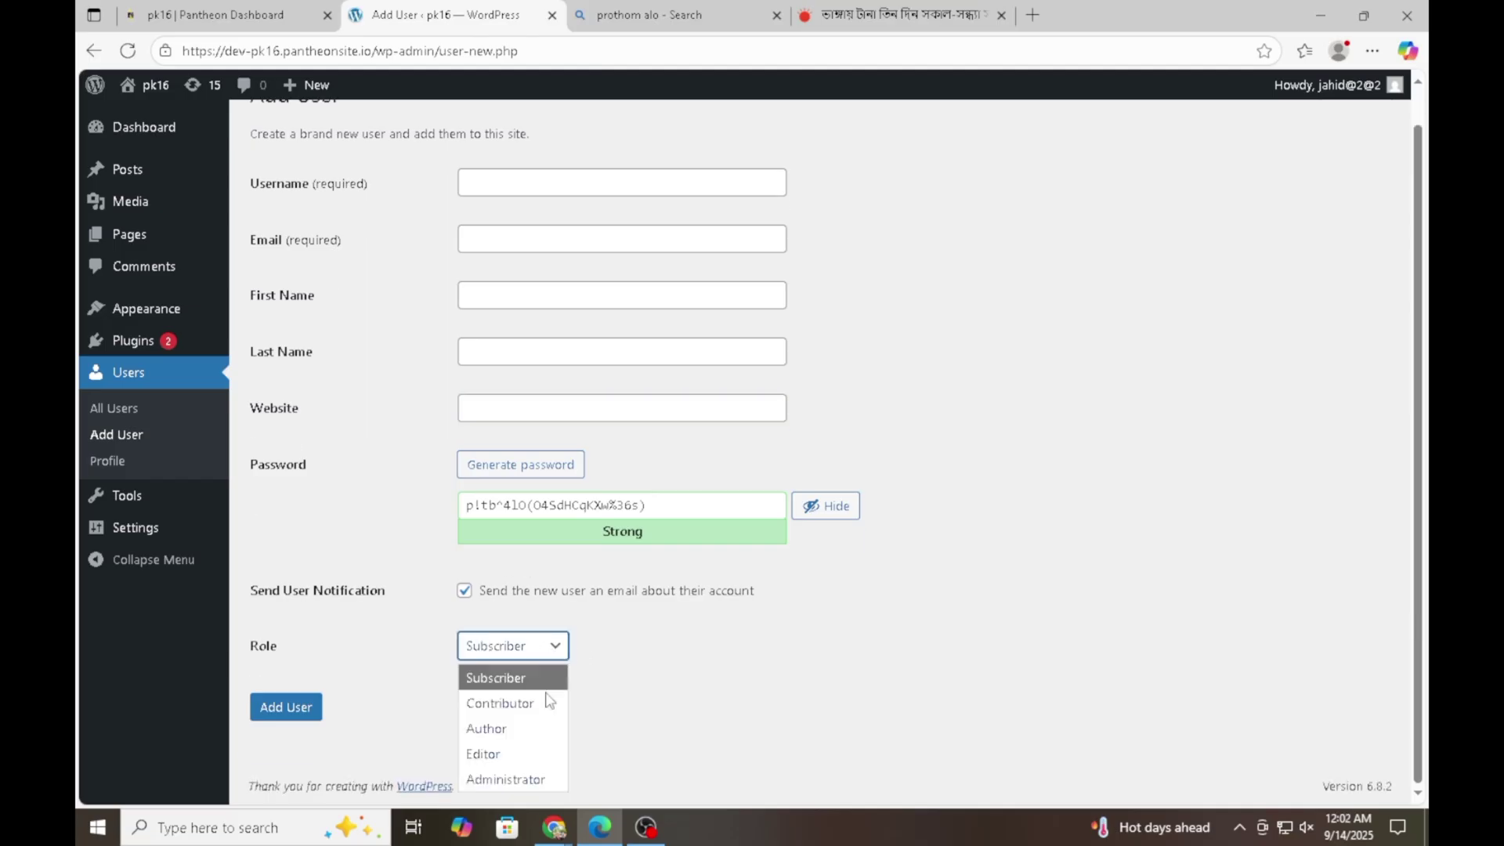
click(637, 669)
click(501, 647)
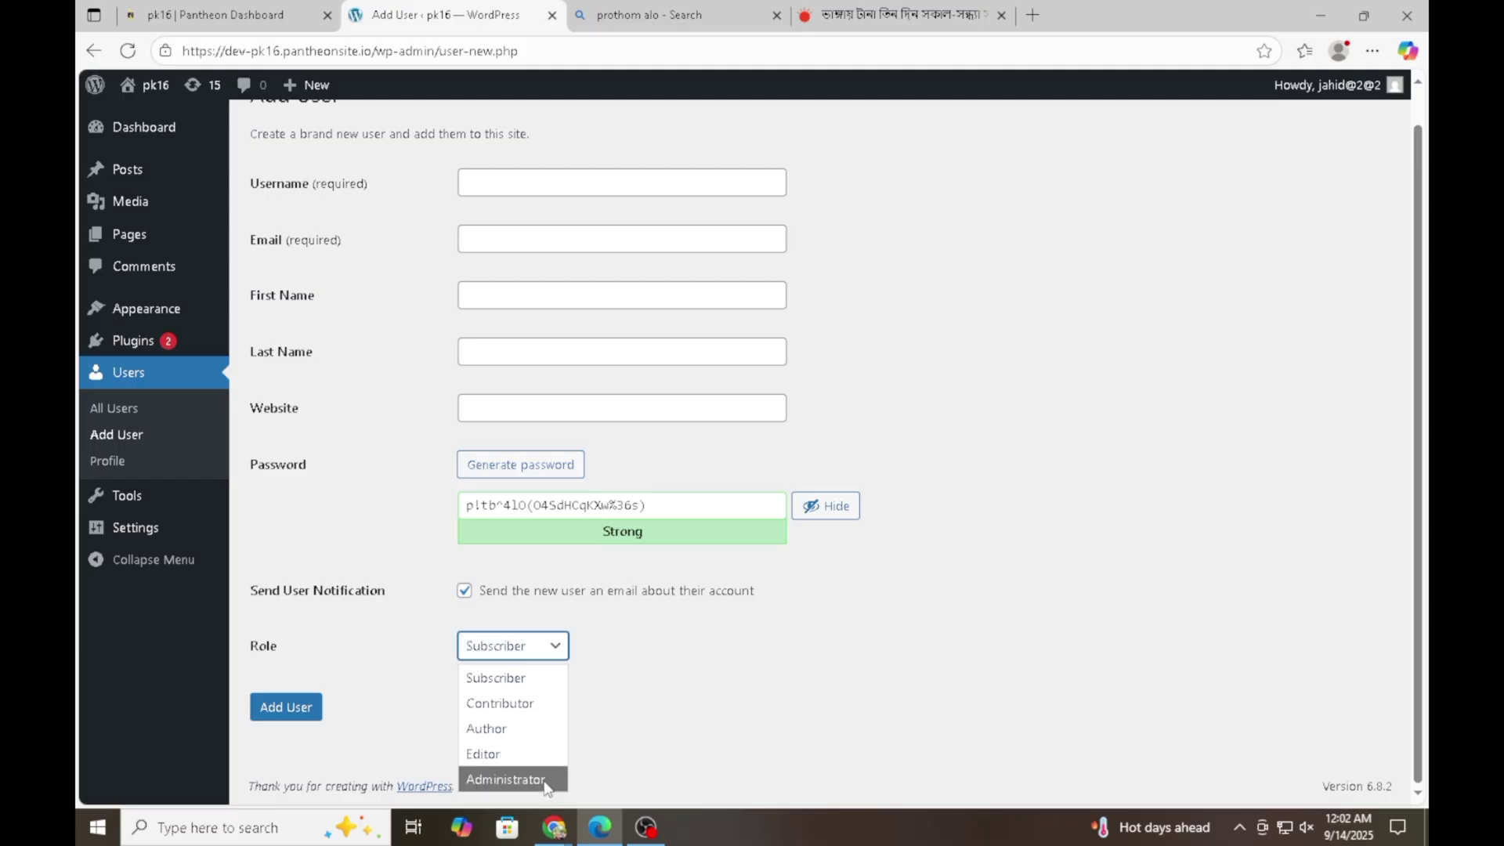
click(615, 682)
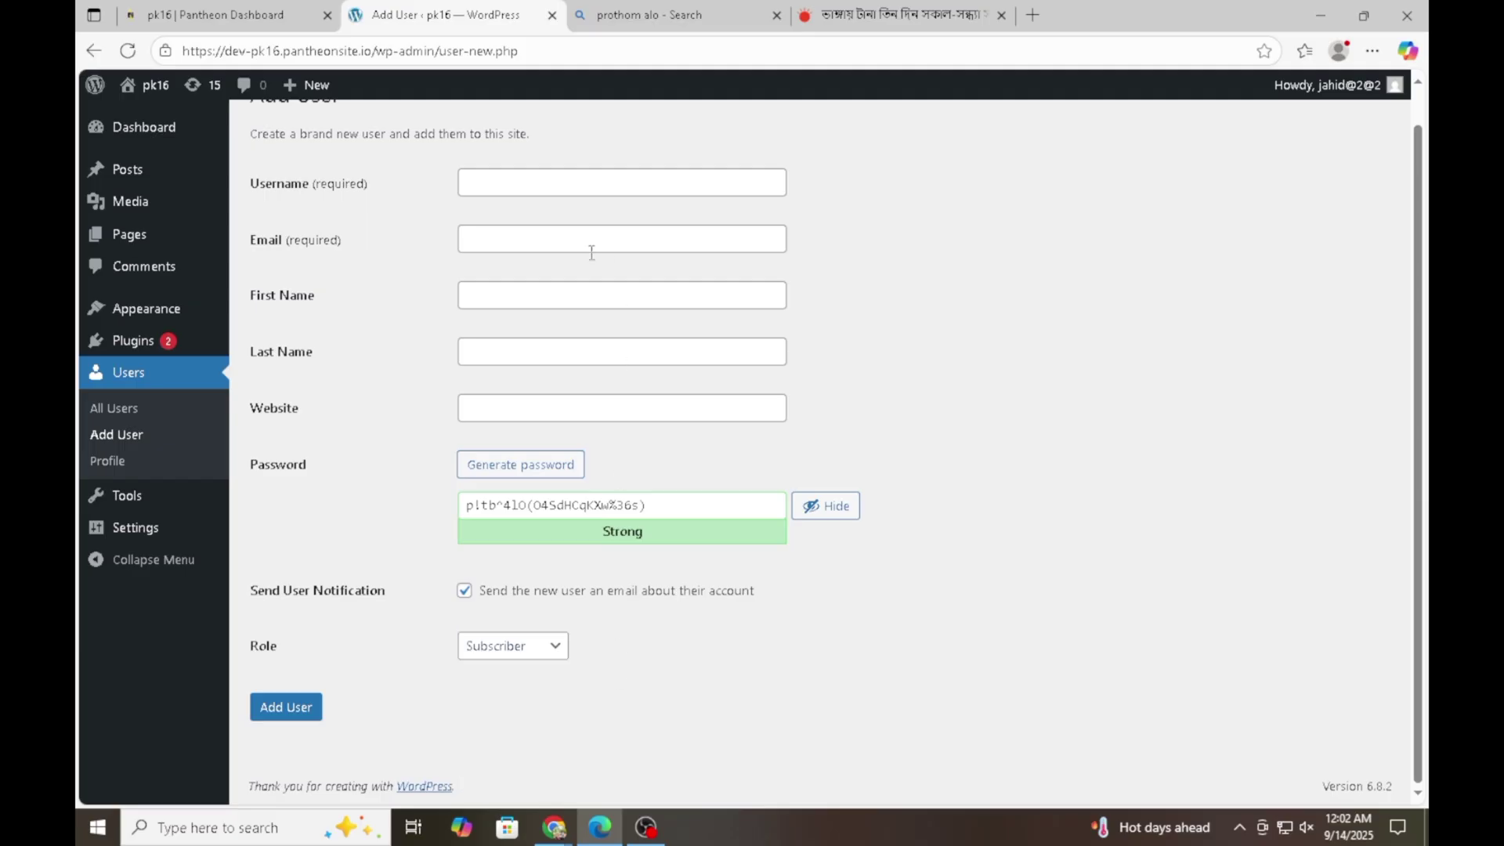
click(548, 653)
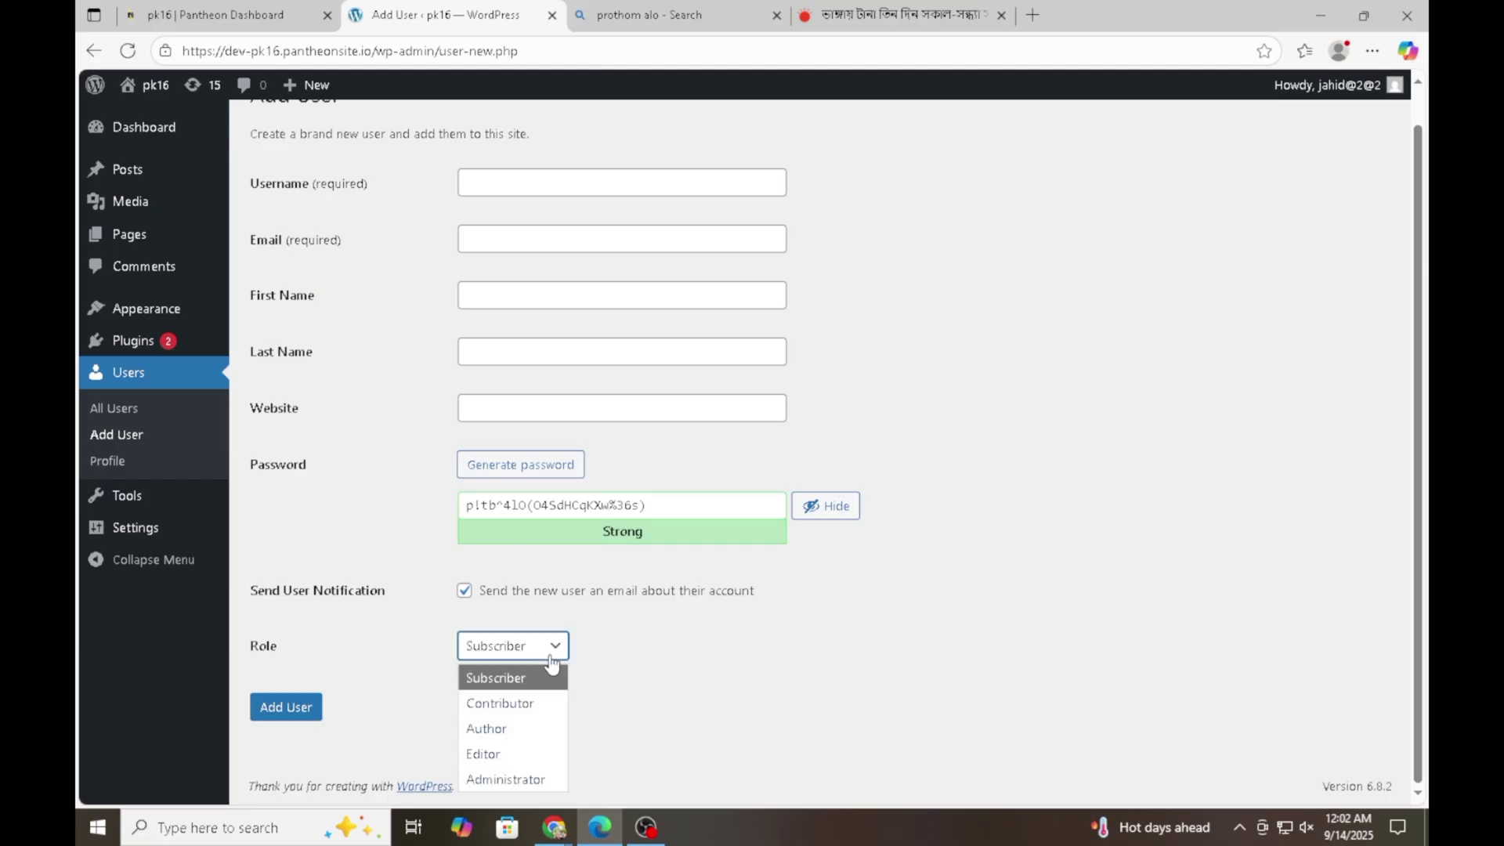
click(692, 666)
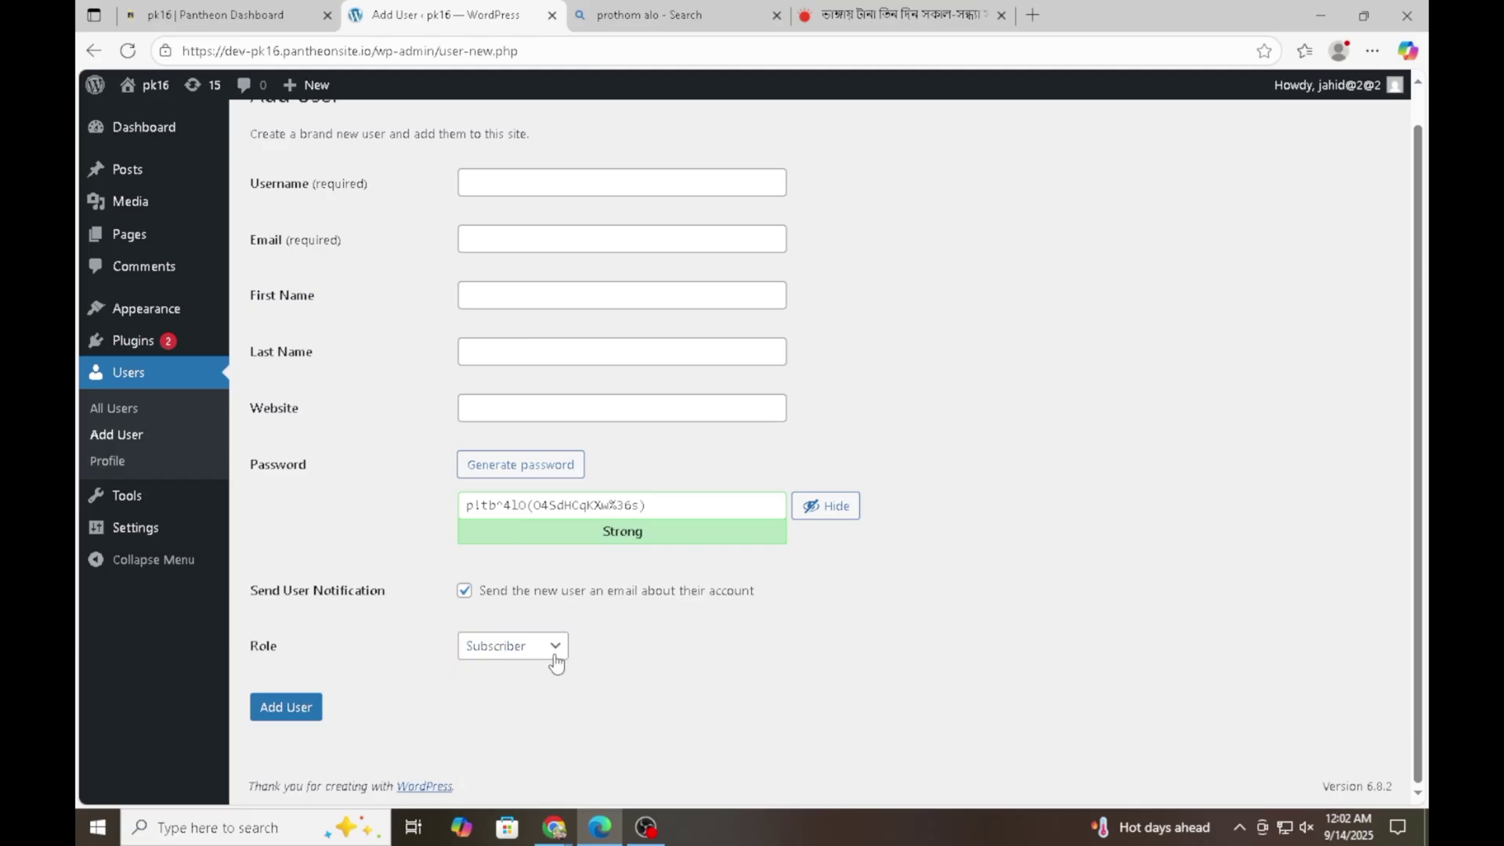
click(557, 664)
click(652, 657)
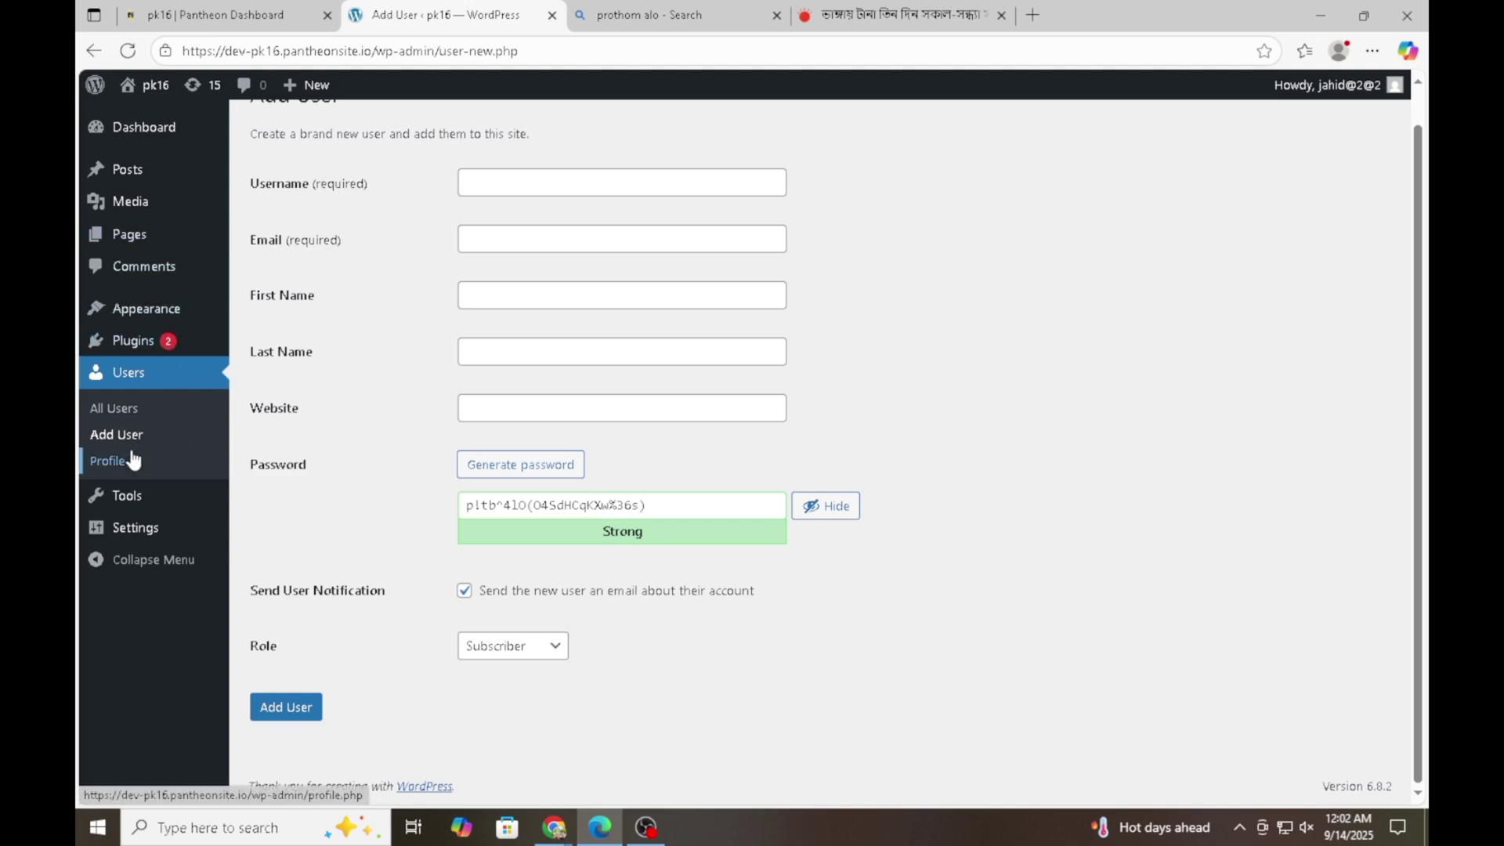
Return to the full Users list, and view the Available Tools and Import pages.
click(129, 409)
click(836, 155)
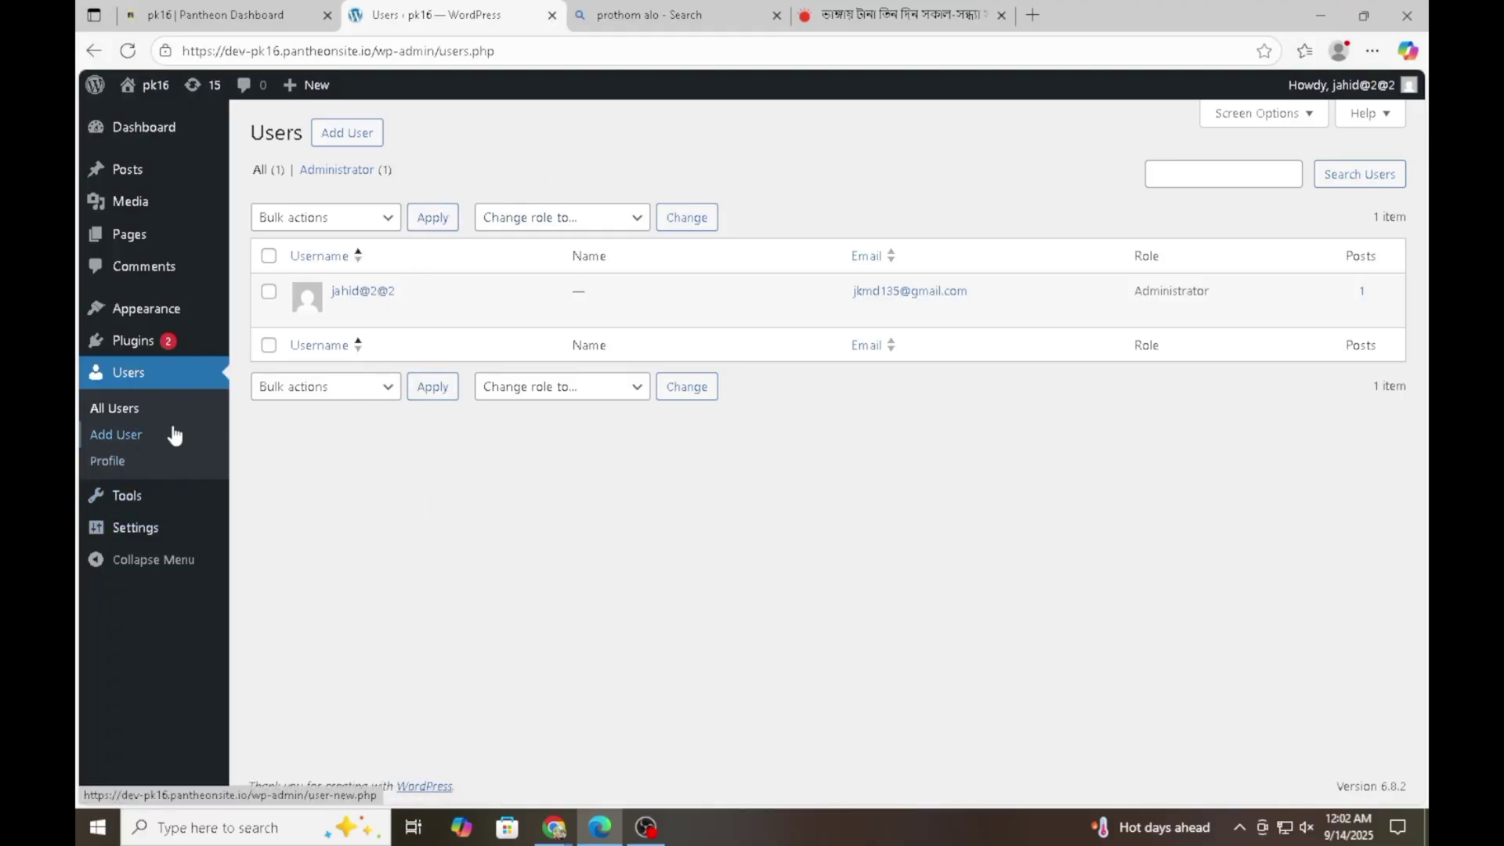
click(142, 496)
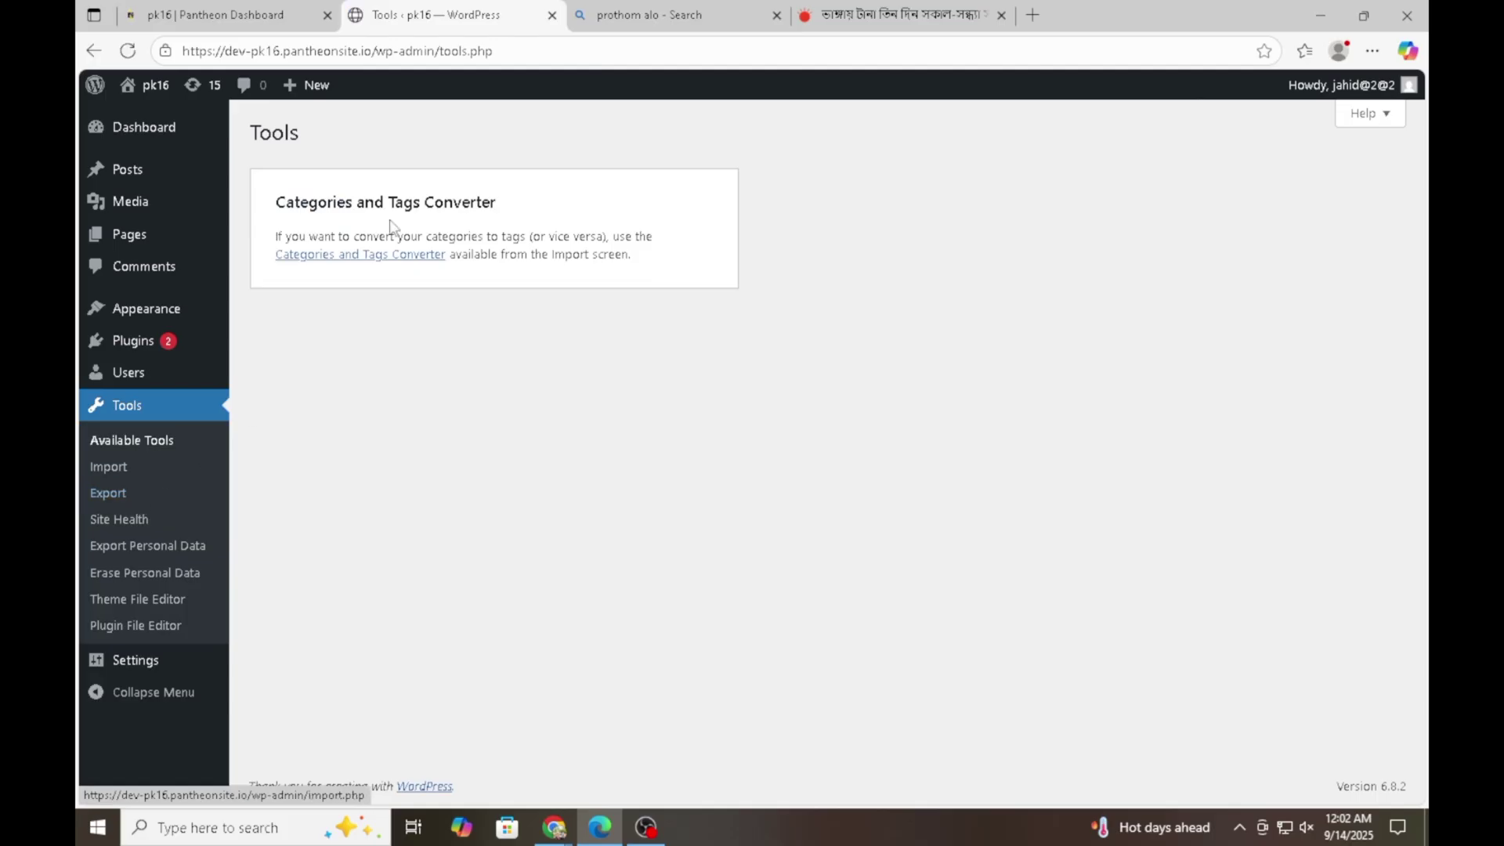
click(159, 442)
click(122, 470)
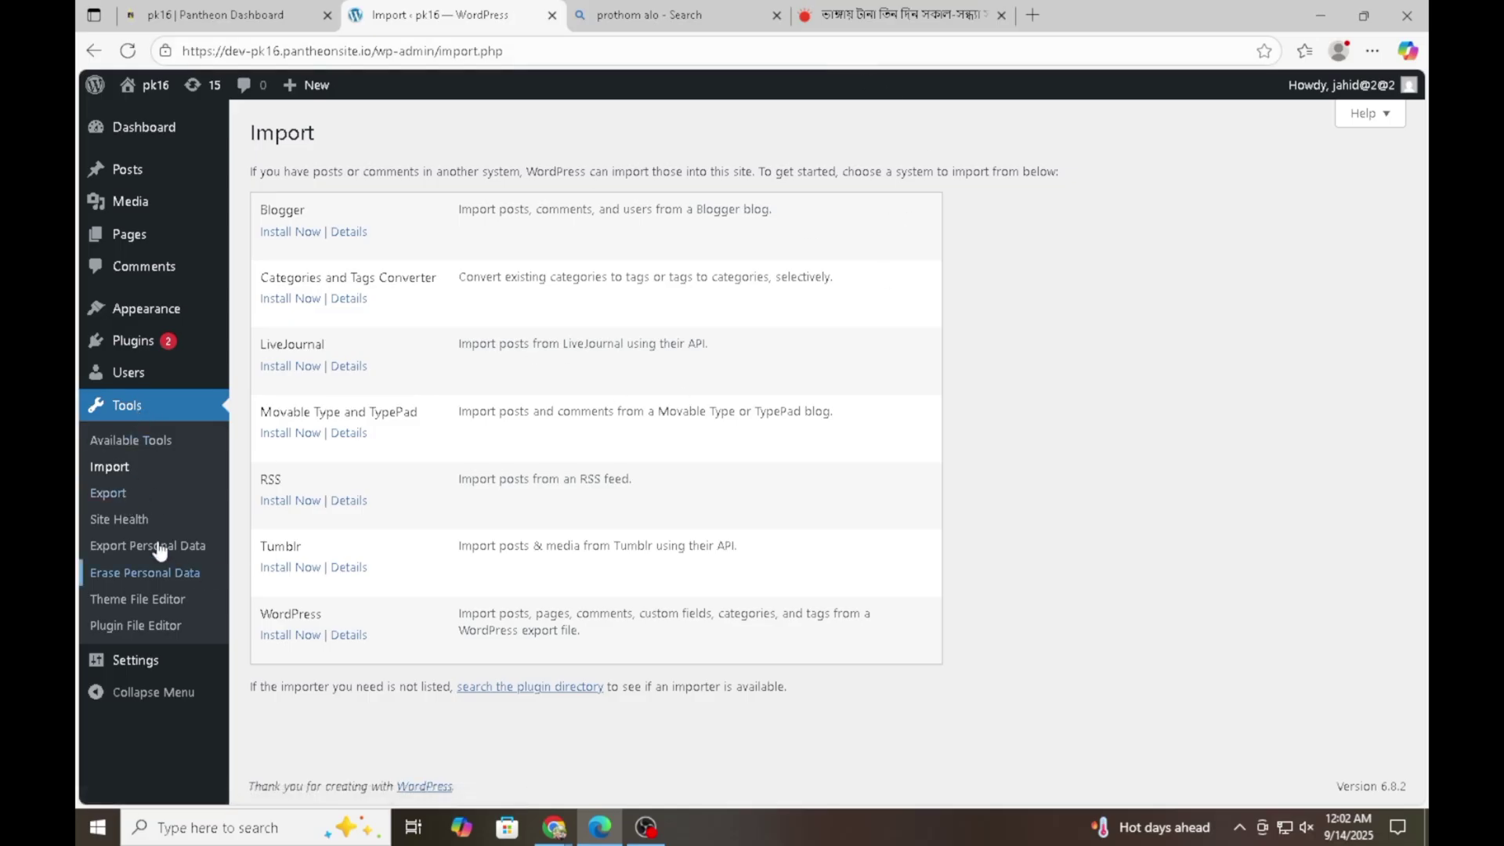
View the Site Health status, and open the General Settings to examine the Site Title and Tagline fields.
click(146, 521)
scroll(762, 543, down, 3)
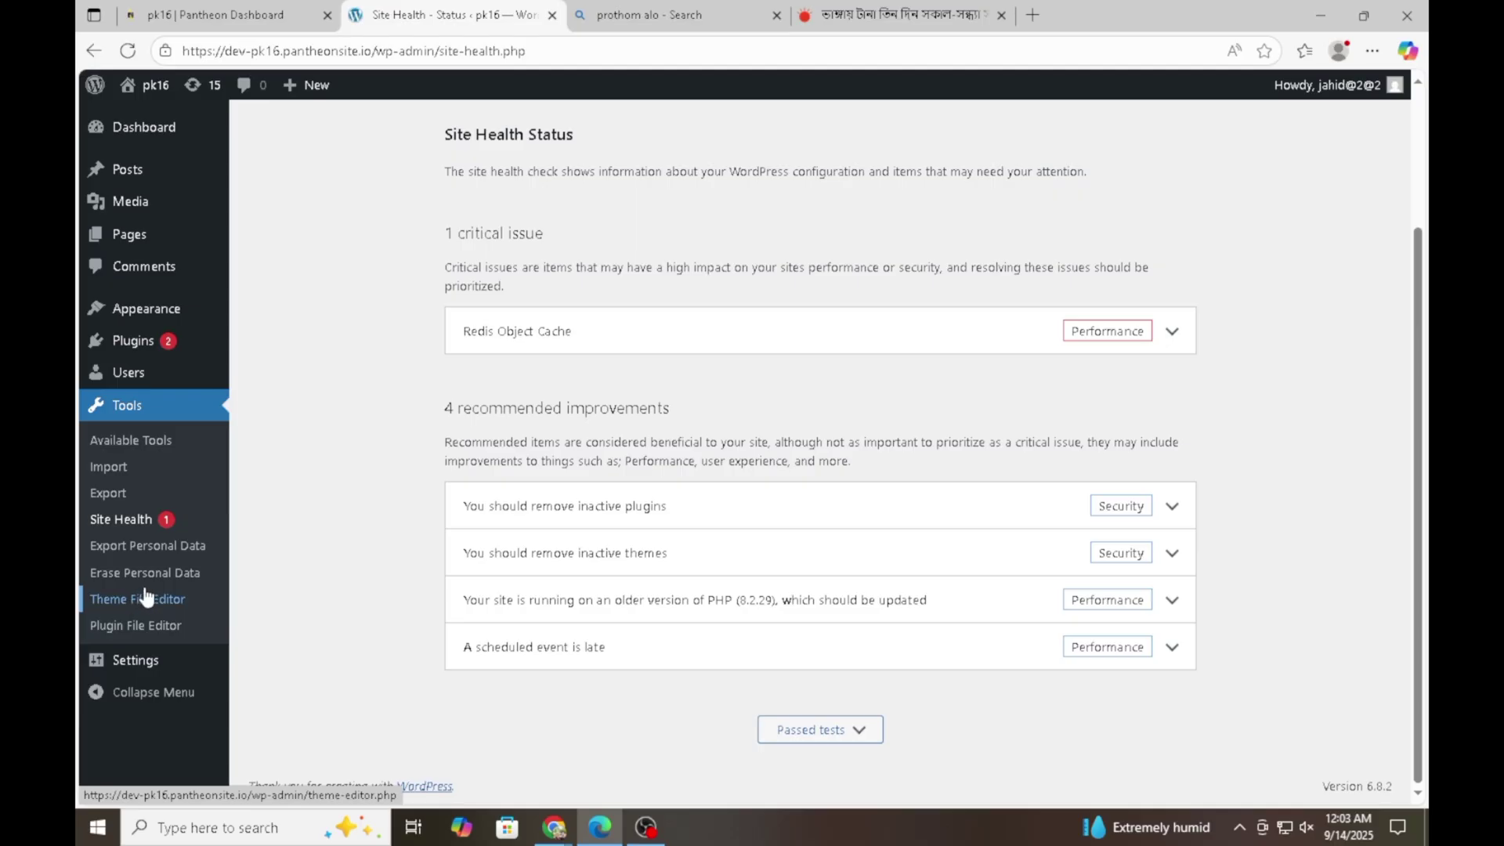
click(156, 673)
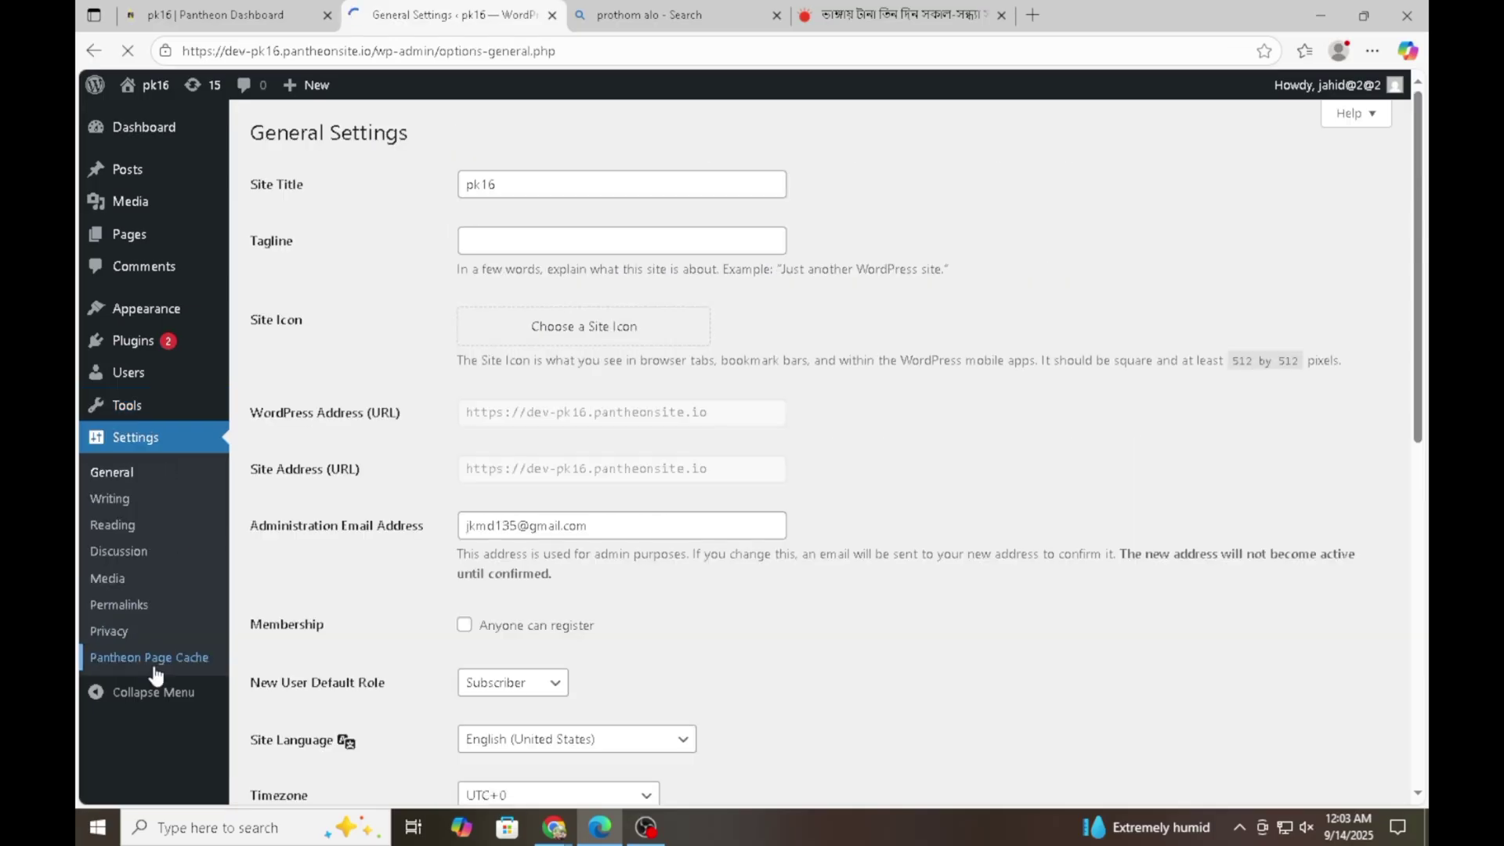
double_click(583, 184)
click(579, 184)
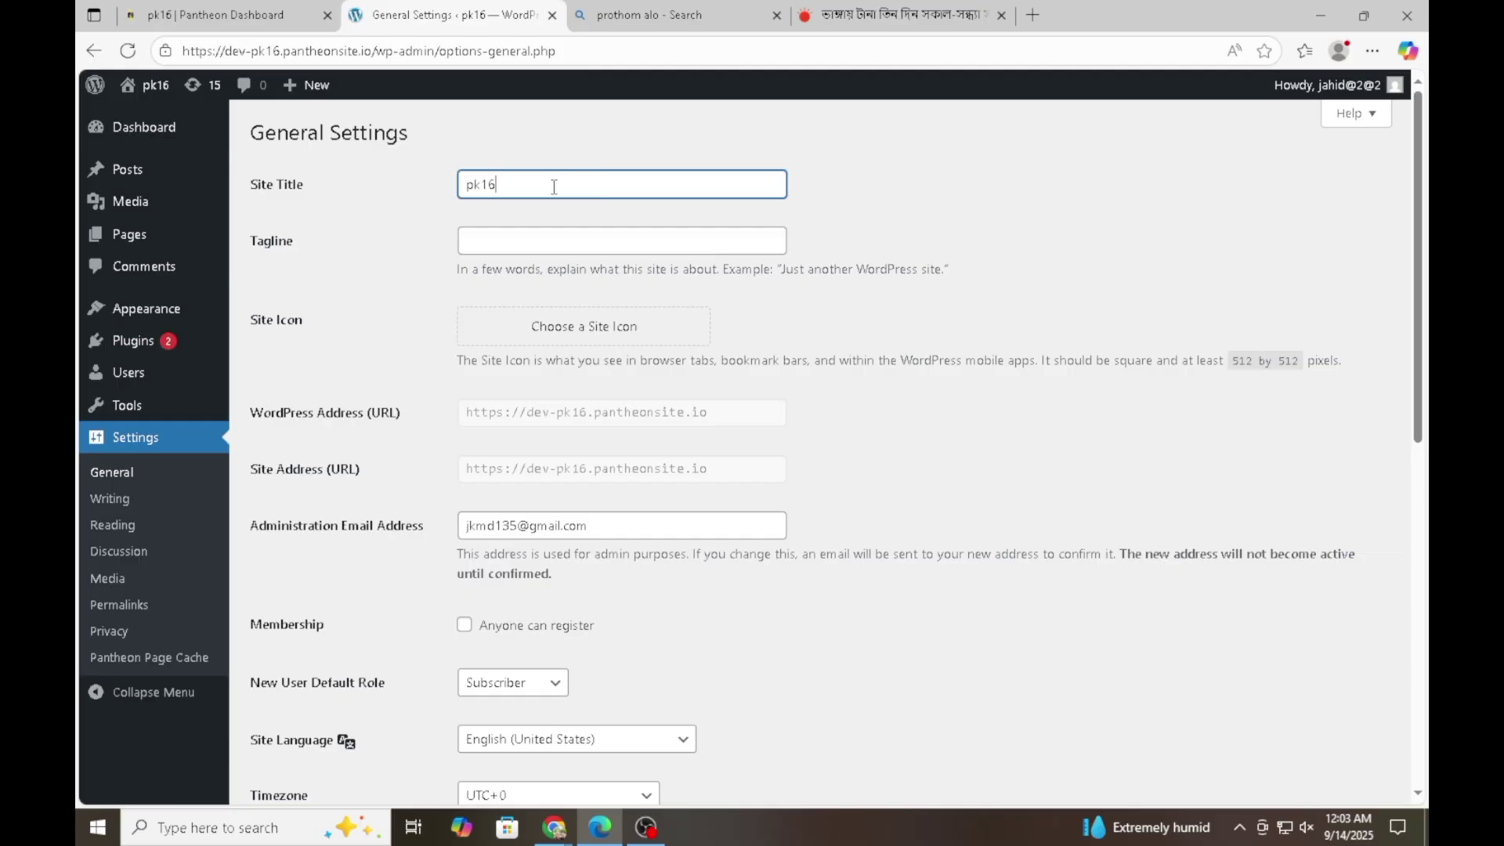
click(502, 243)
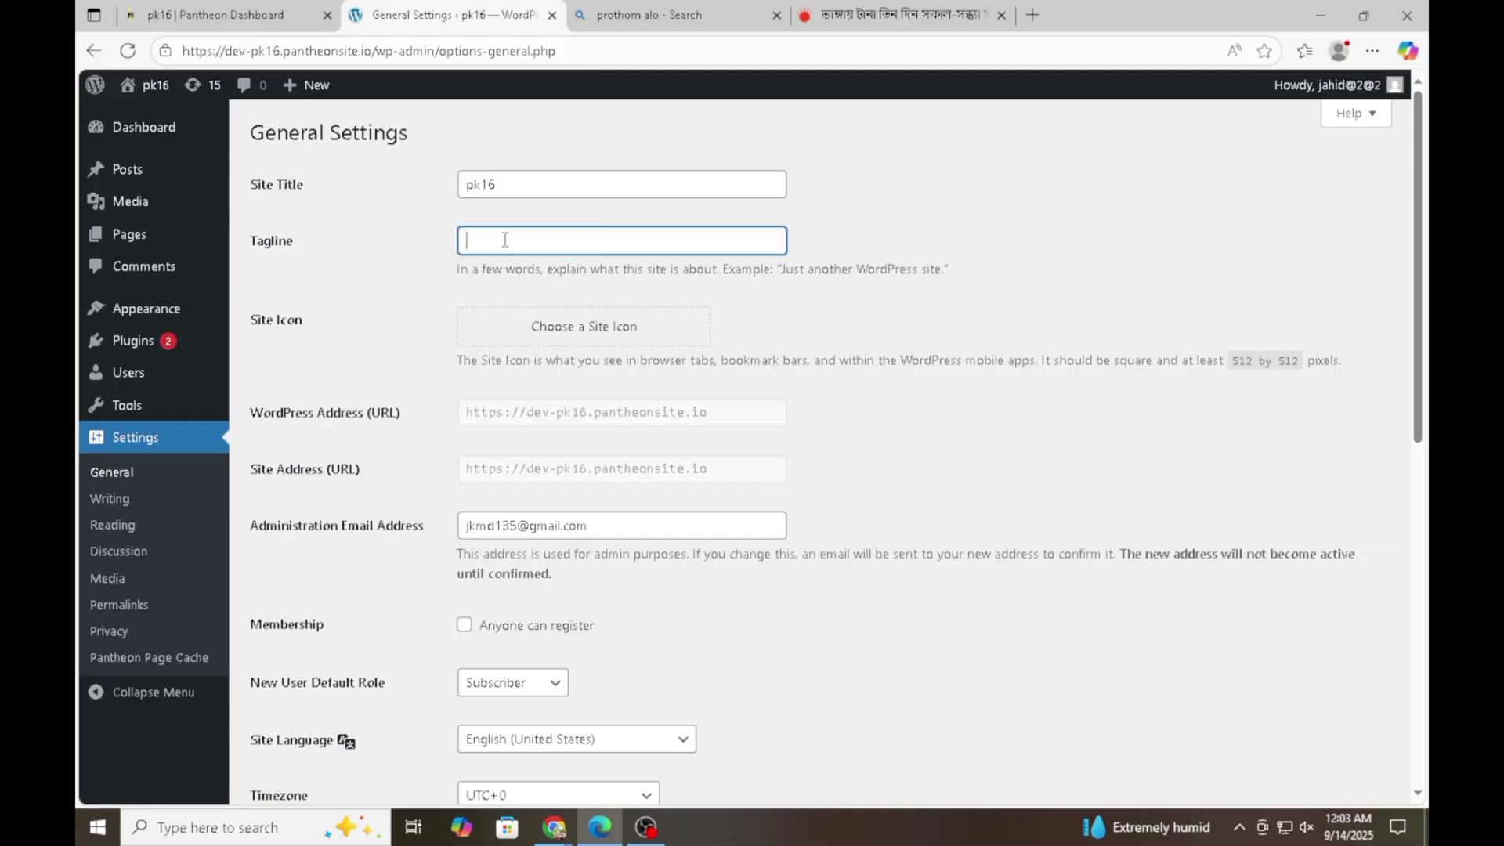
Set the site icon to the Bazar shopping-cart image from the Media Library, cropped around the man with the cart.
click(655, 326)
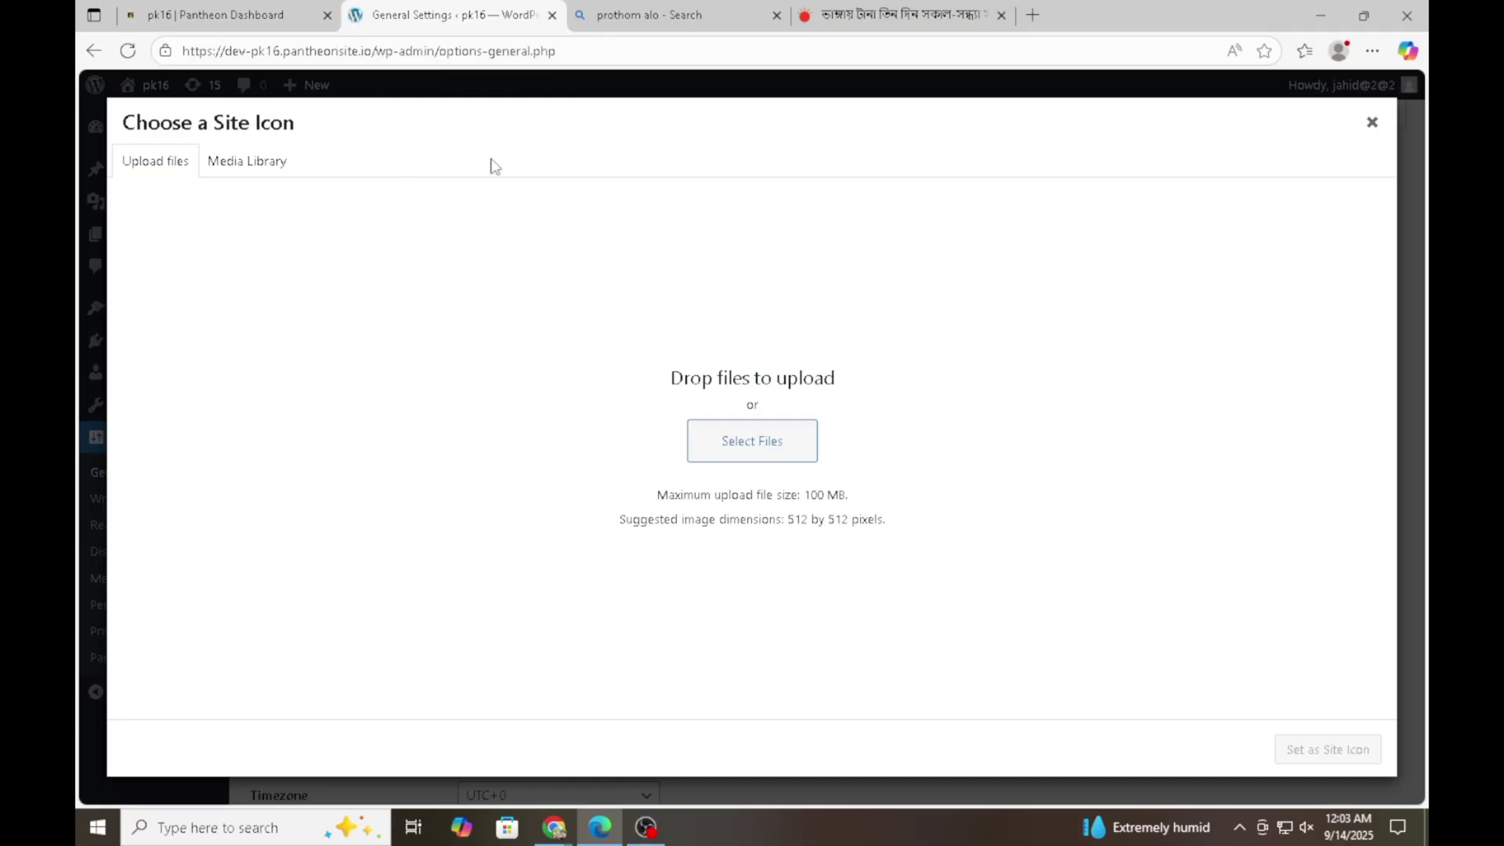
click(768, 439)
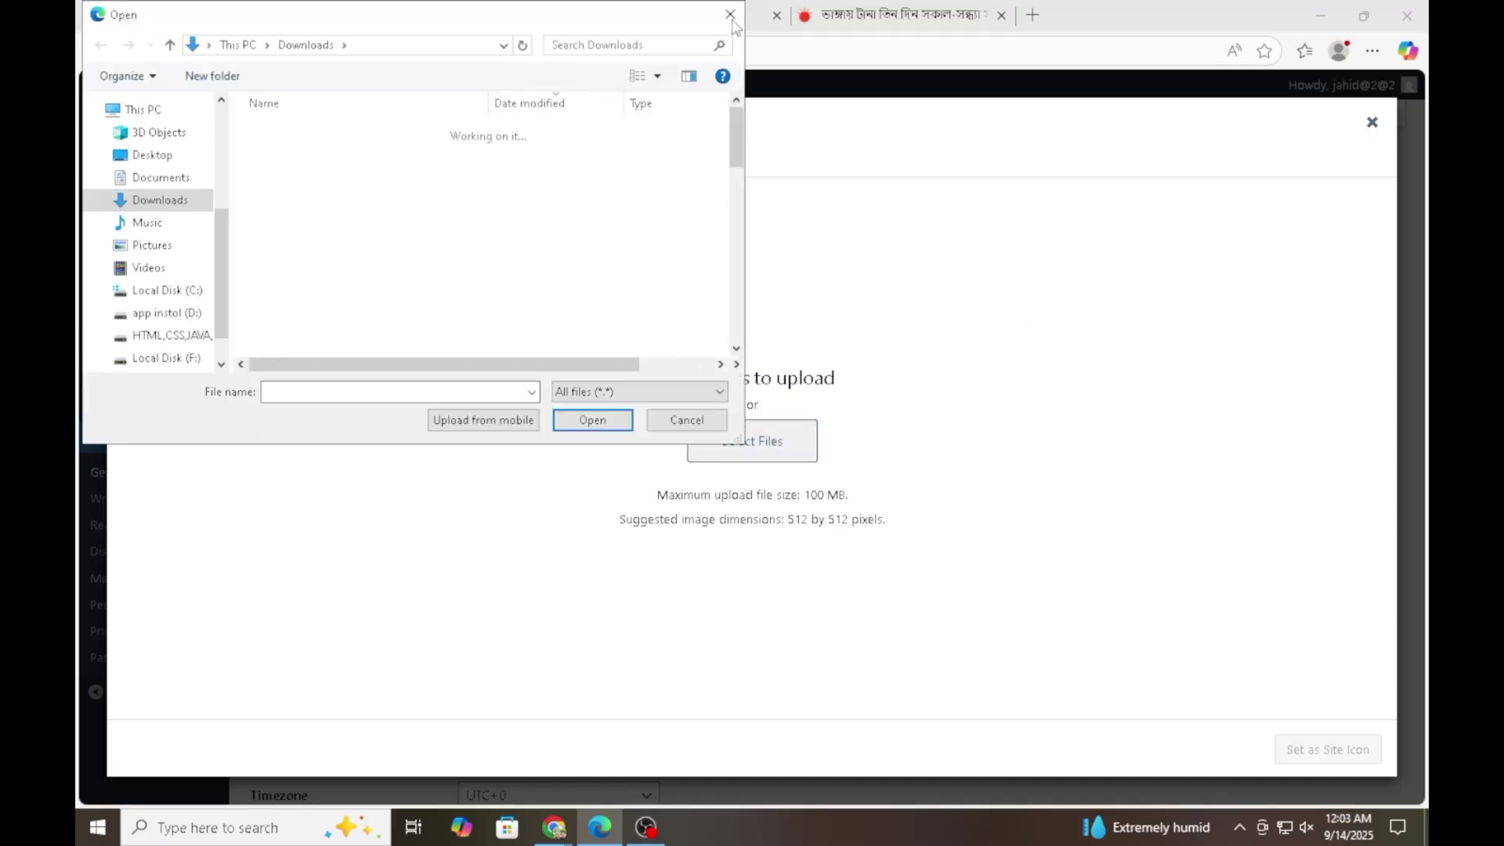
double_click(273, 166)
click(227, 164)
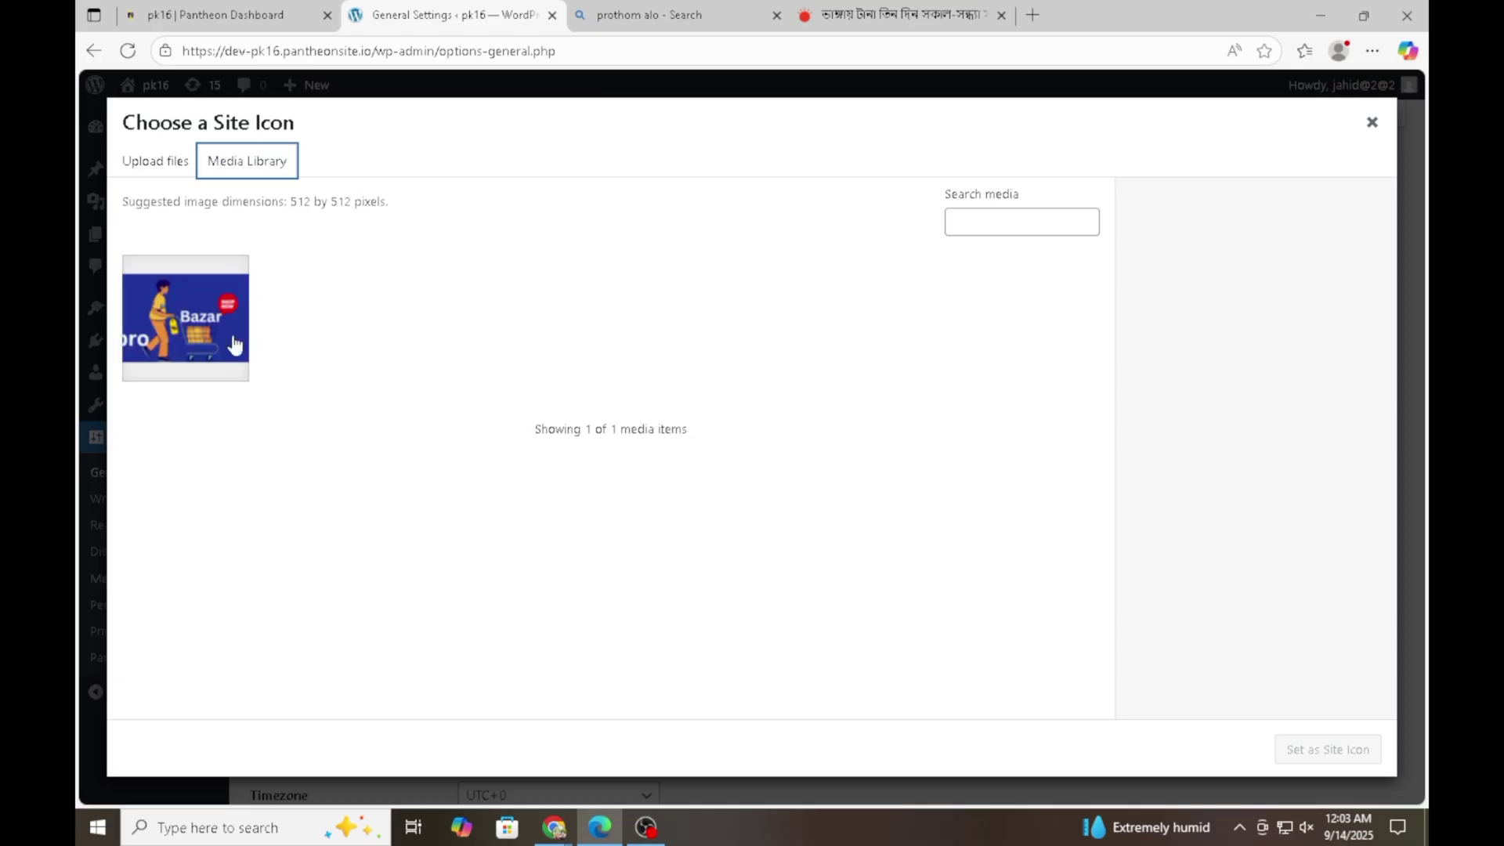
click(1327, 750)
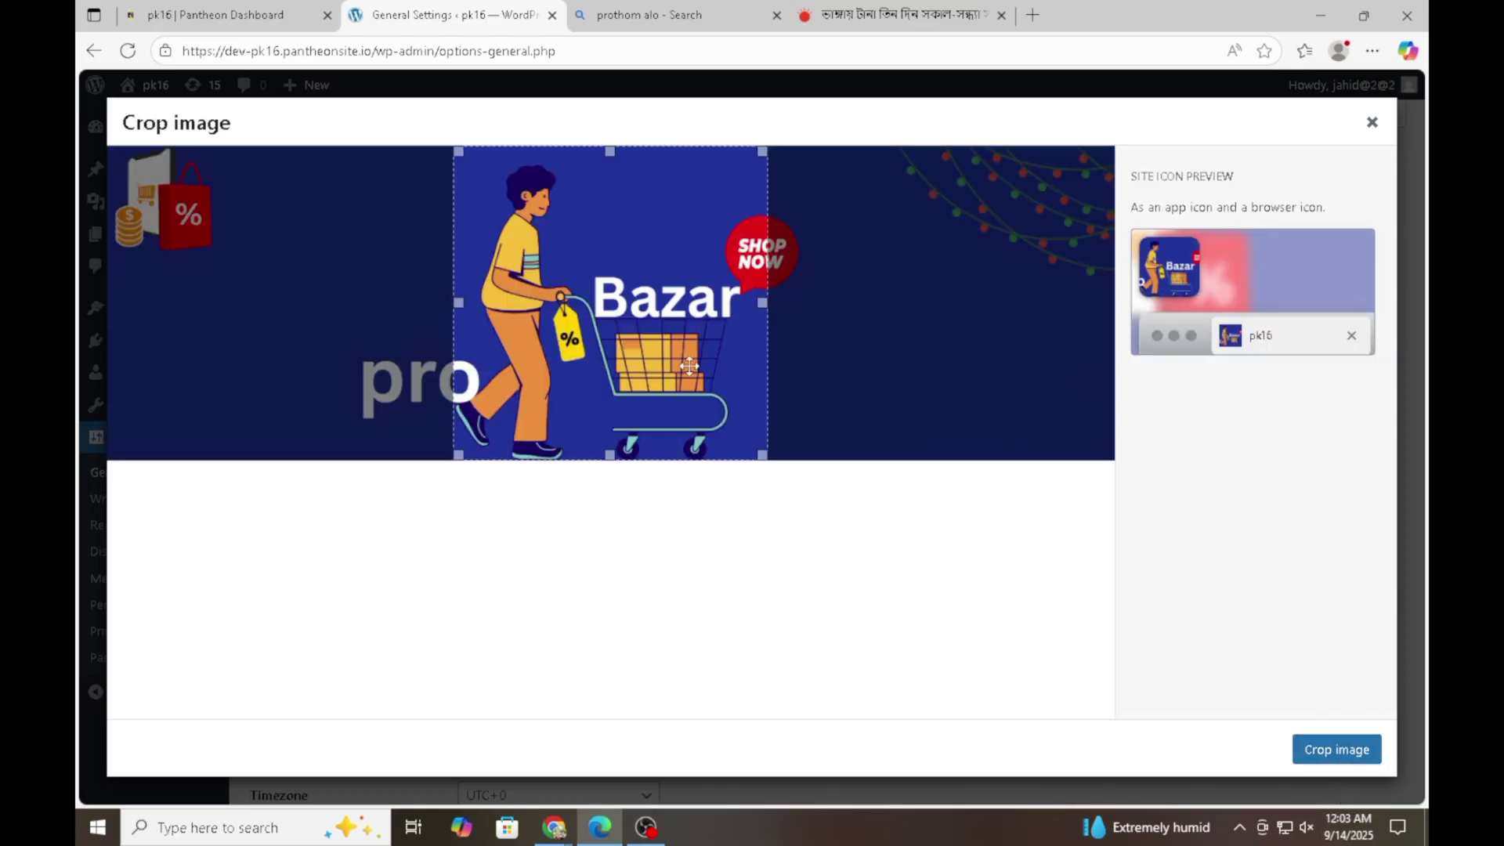
mouse_move(690, 364)
mouse_down()
mouse_move(716, 362)
mouse_move(572, 356)
mouse_move(687, 357)
mouse_up()
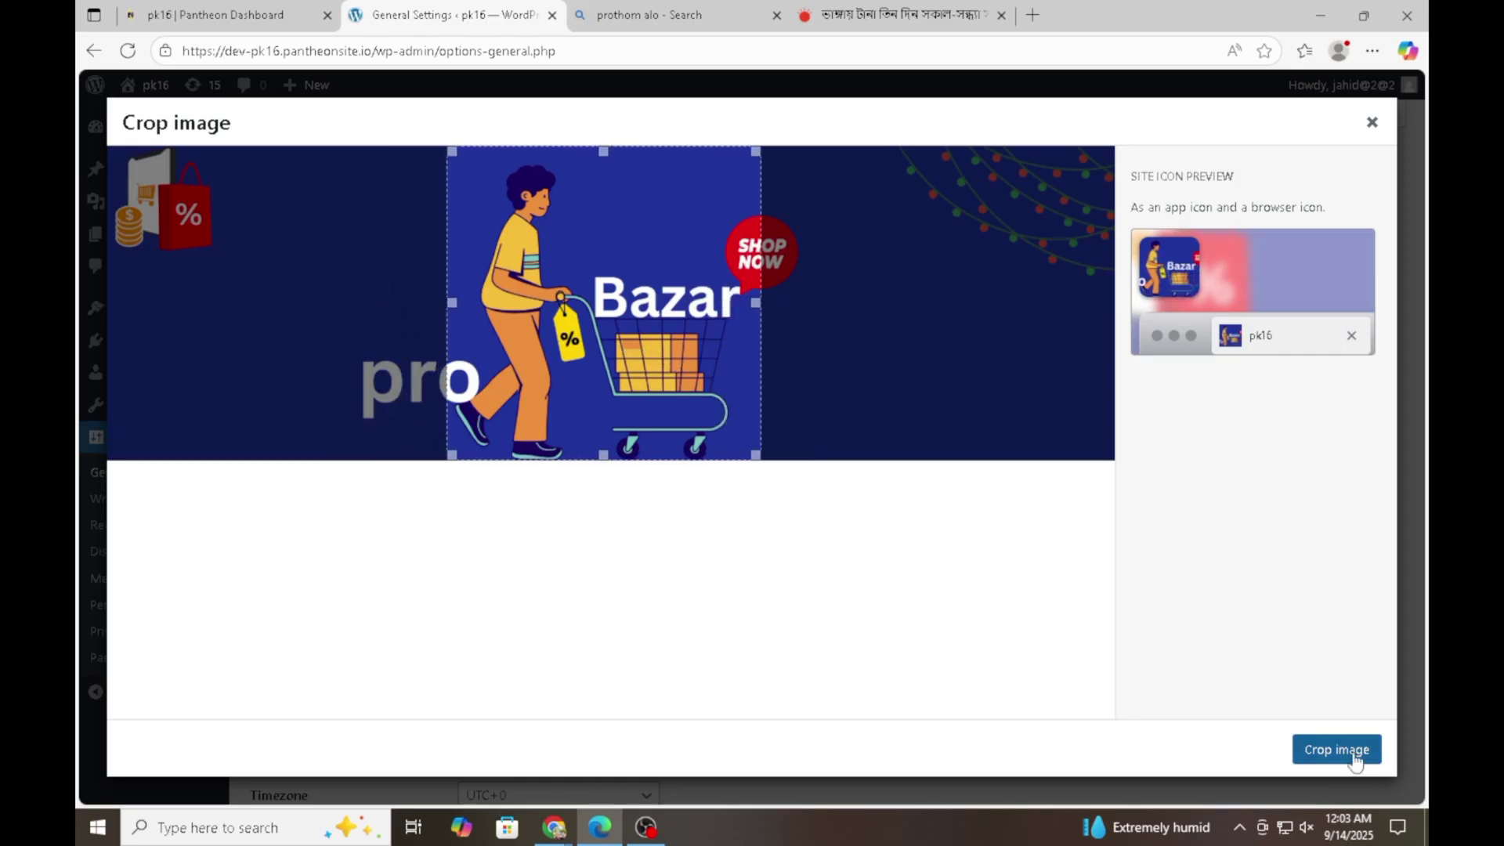
click(1354, 750)
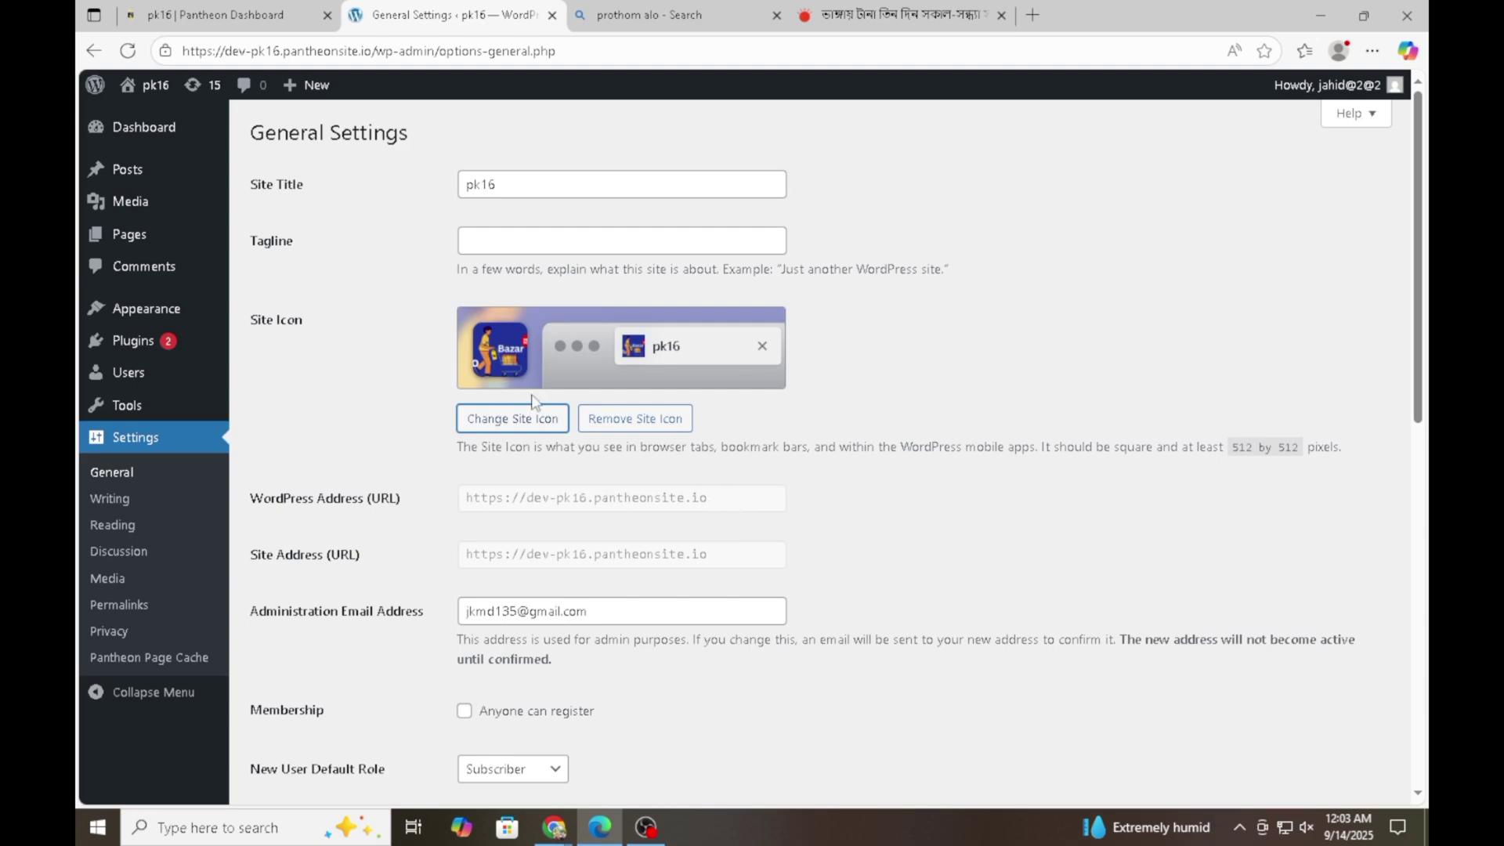
Look over the remaining General Settings, including the site address, administration email and membership fields.
scroll(533, 401, down, 8)
scroll(760, 386, up, 6)
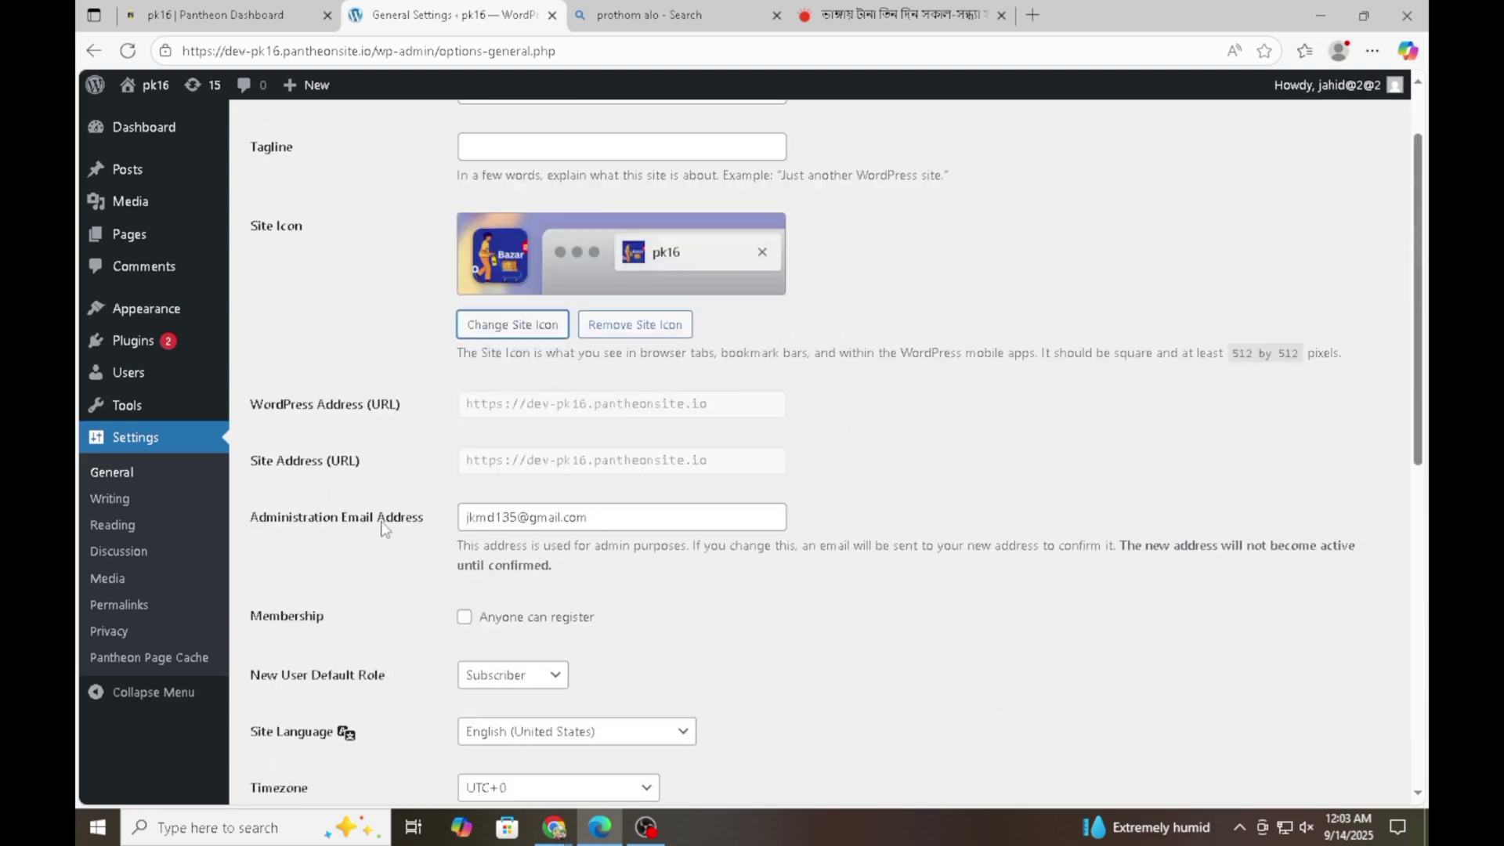
scroll(470, 470, down, 1)
click(561, 422)
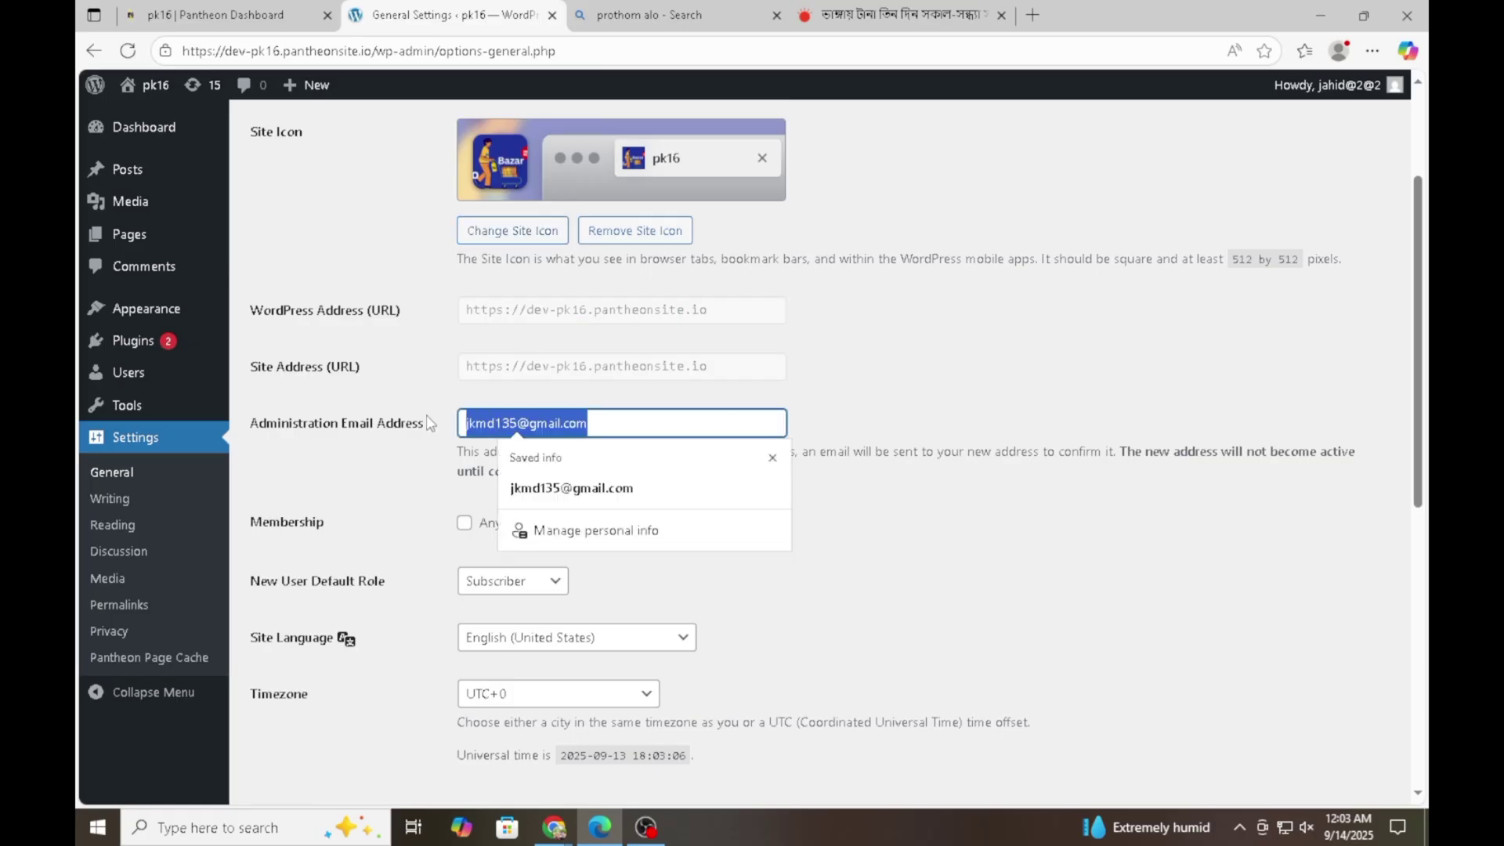
click(980, 583)
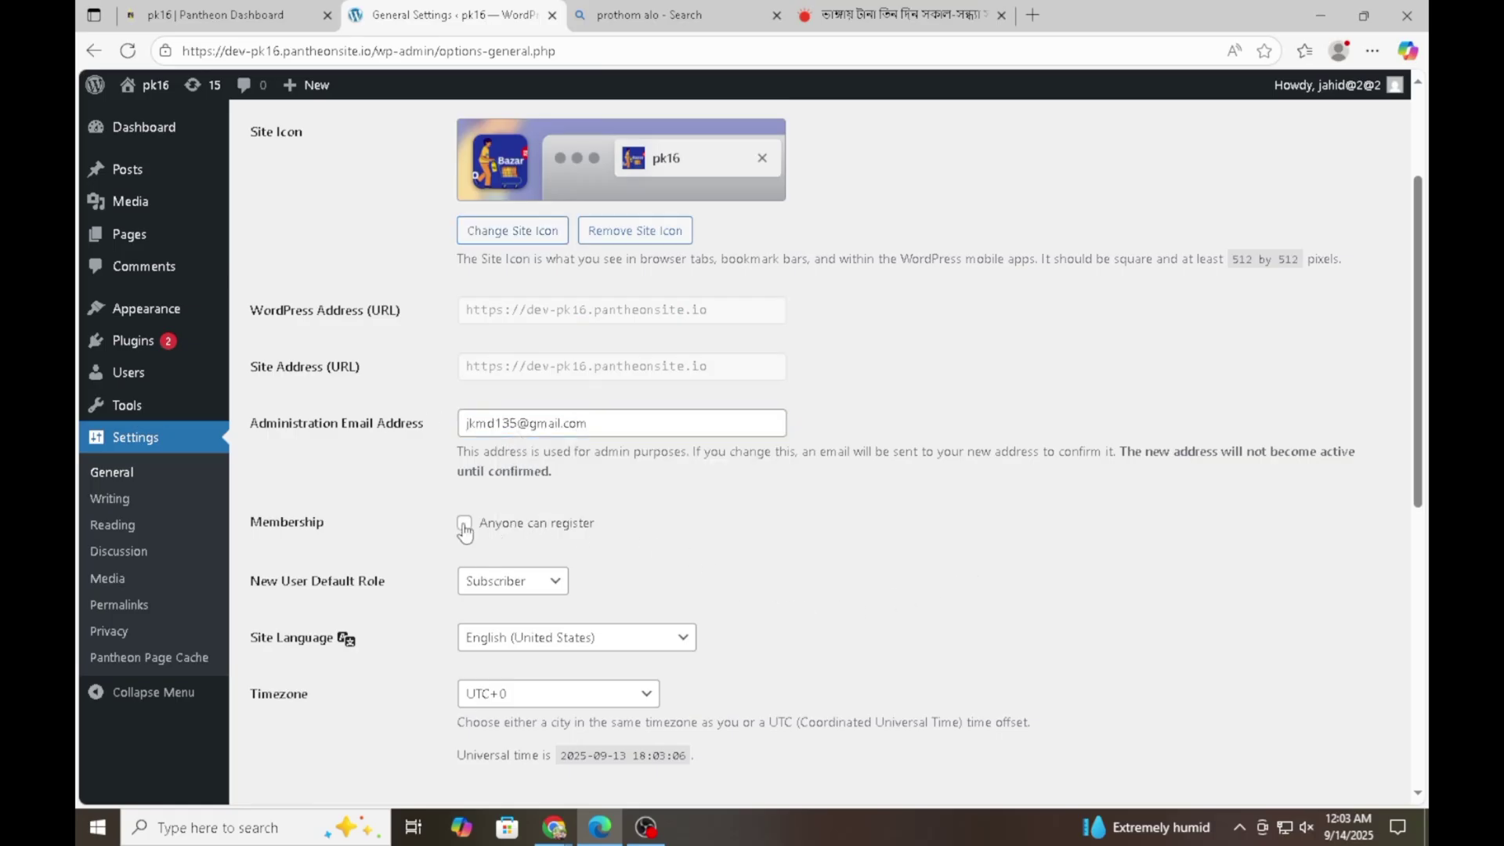
Switch to the open Prothom Alo article and view that site's login page as an example of user registration.
scroll(1371, 313, up, 3)
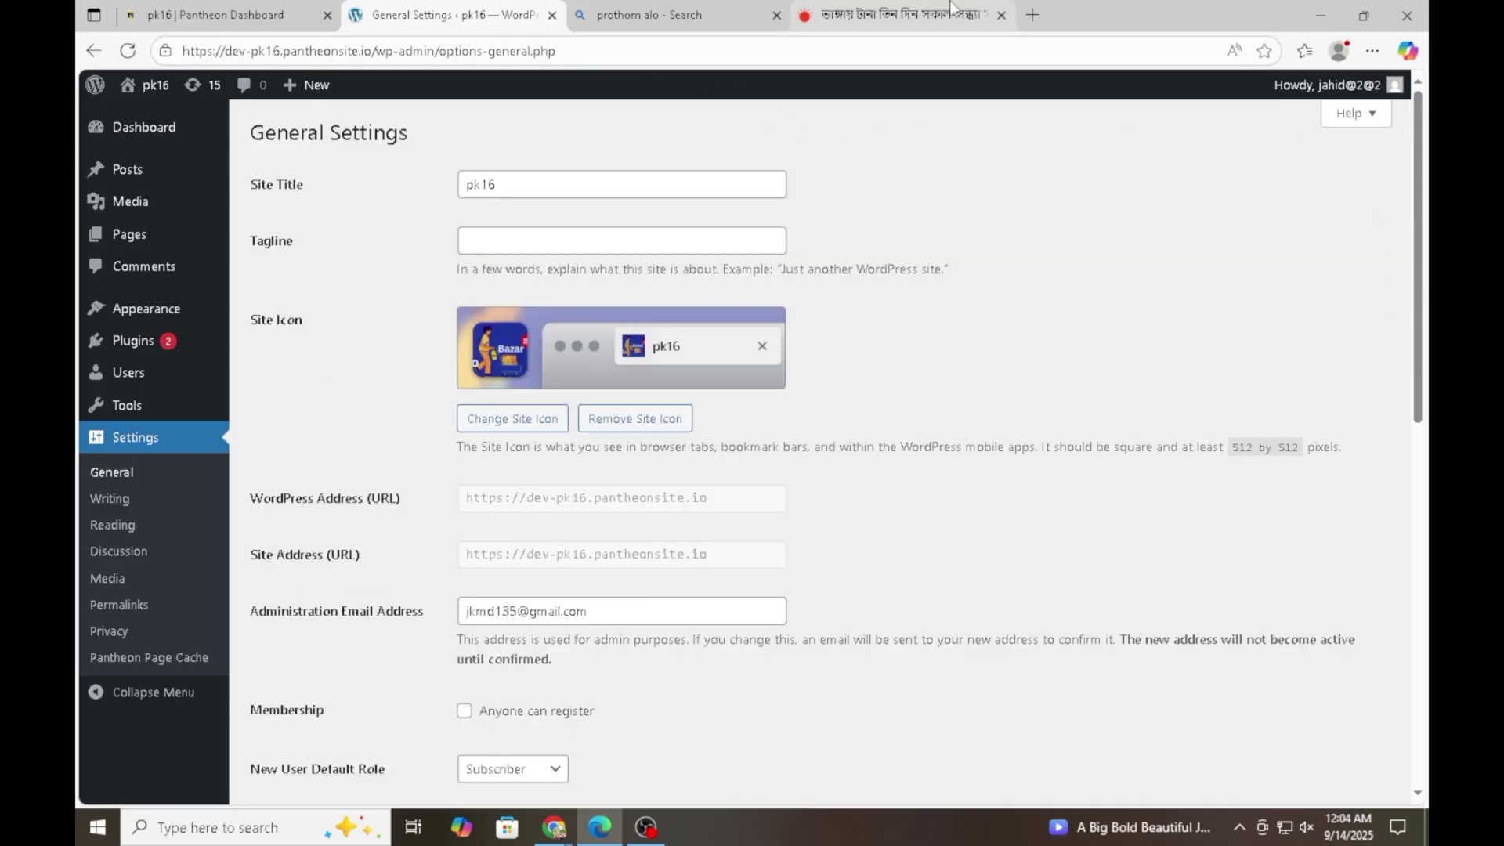
click(901, 15)
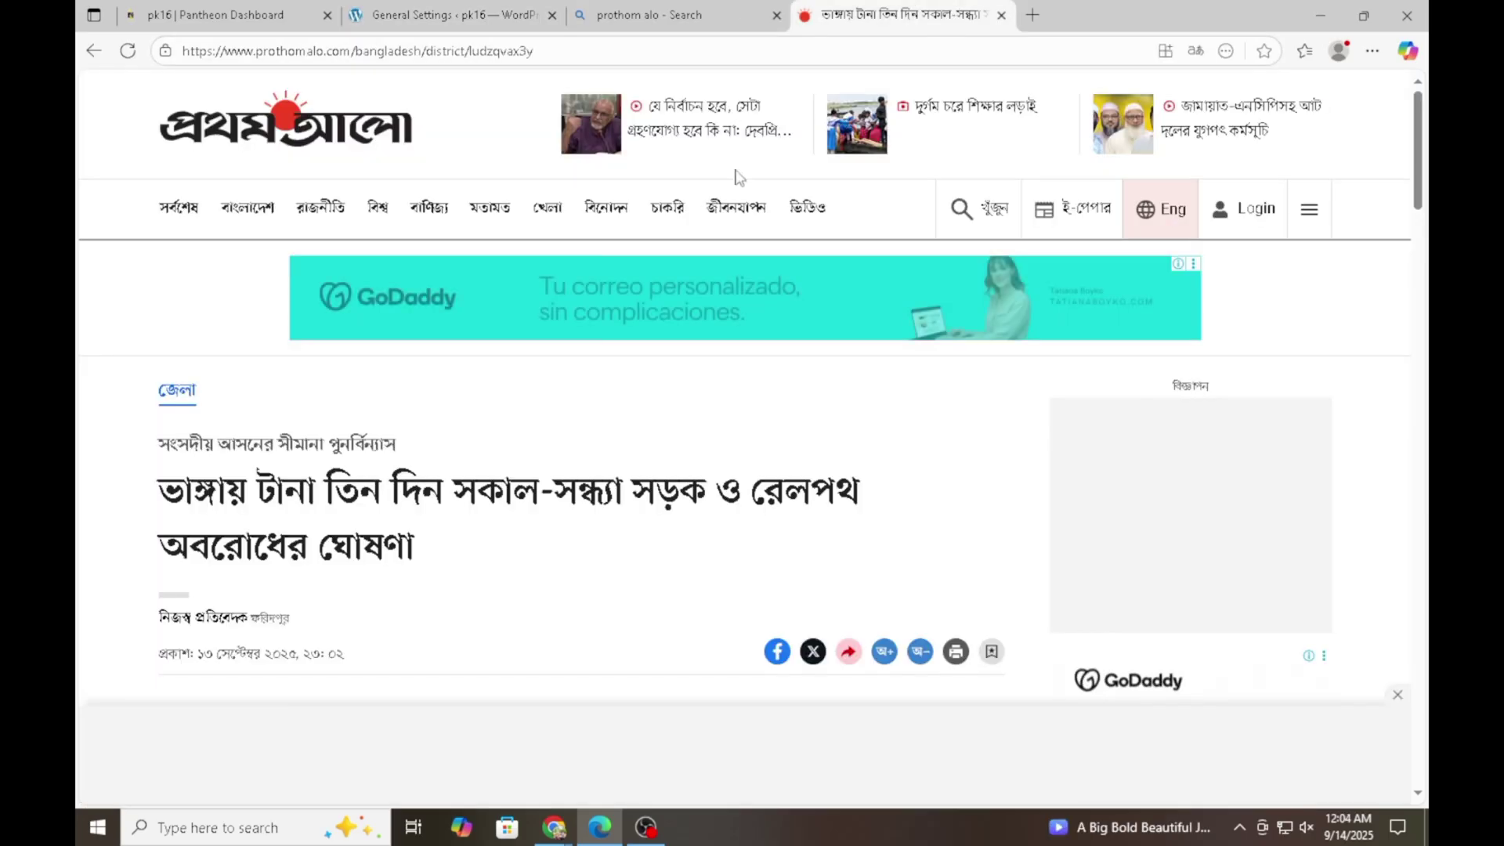
click(1251, 224)
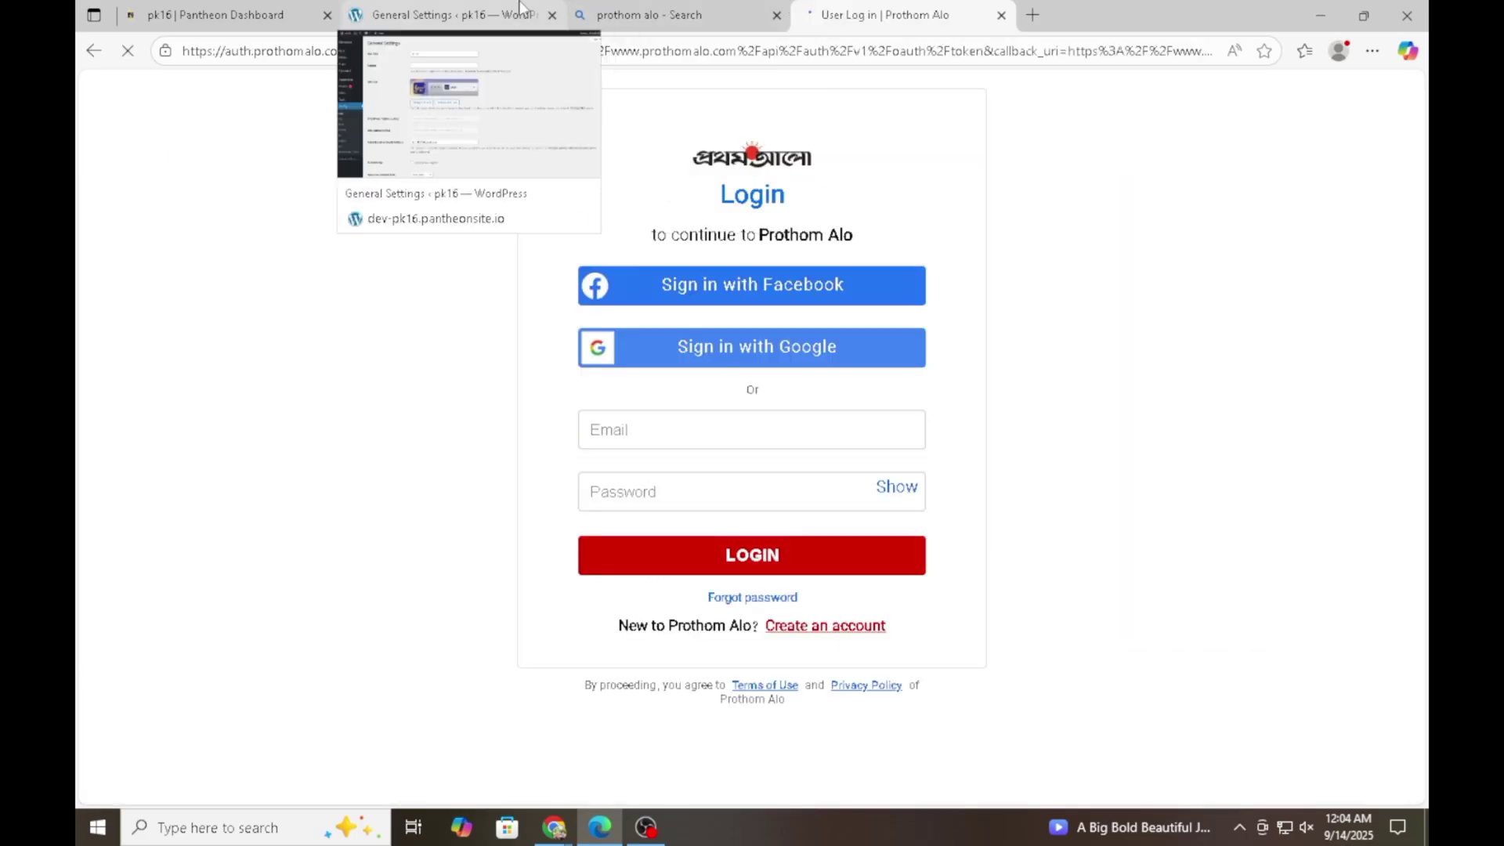
Return to the pk16 General Settings, allow anyone to register, and keep Subscriber as the new user default role.
click(520, 14)
click(464, 713)
scroll(638, 670, down, 4)
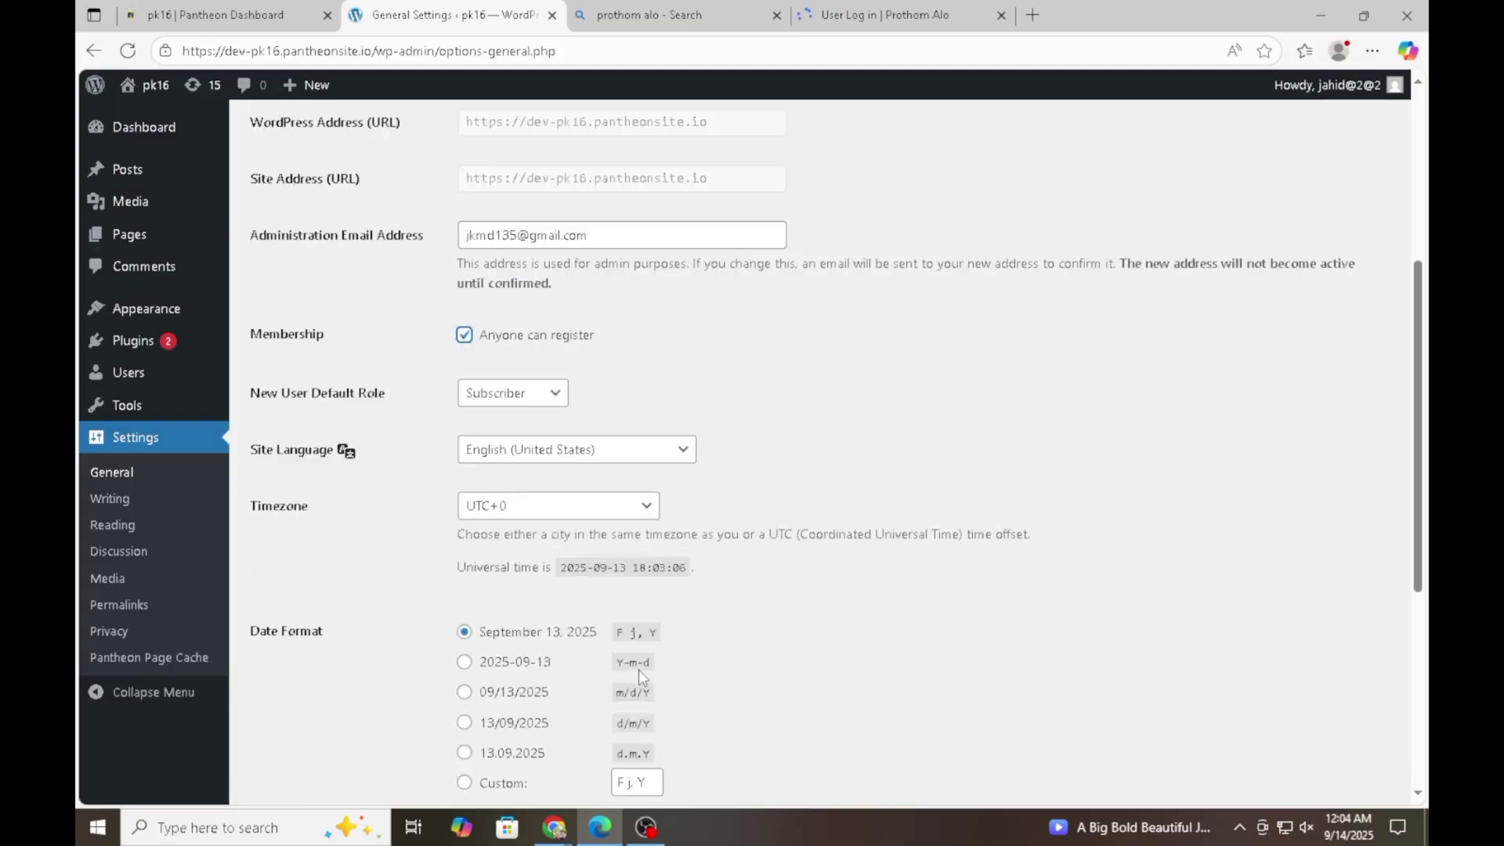
scroll(638, 670, up, 1)
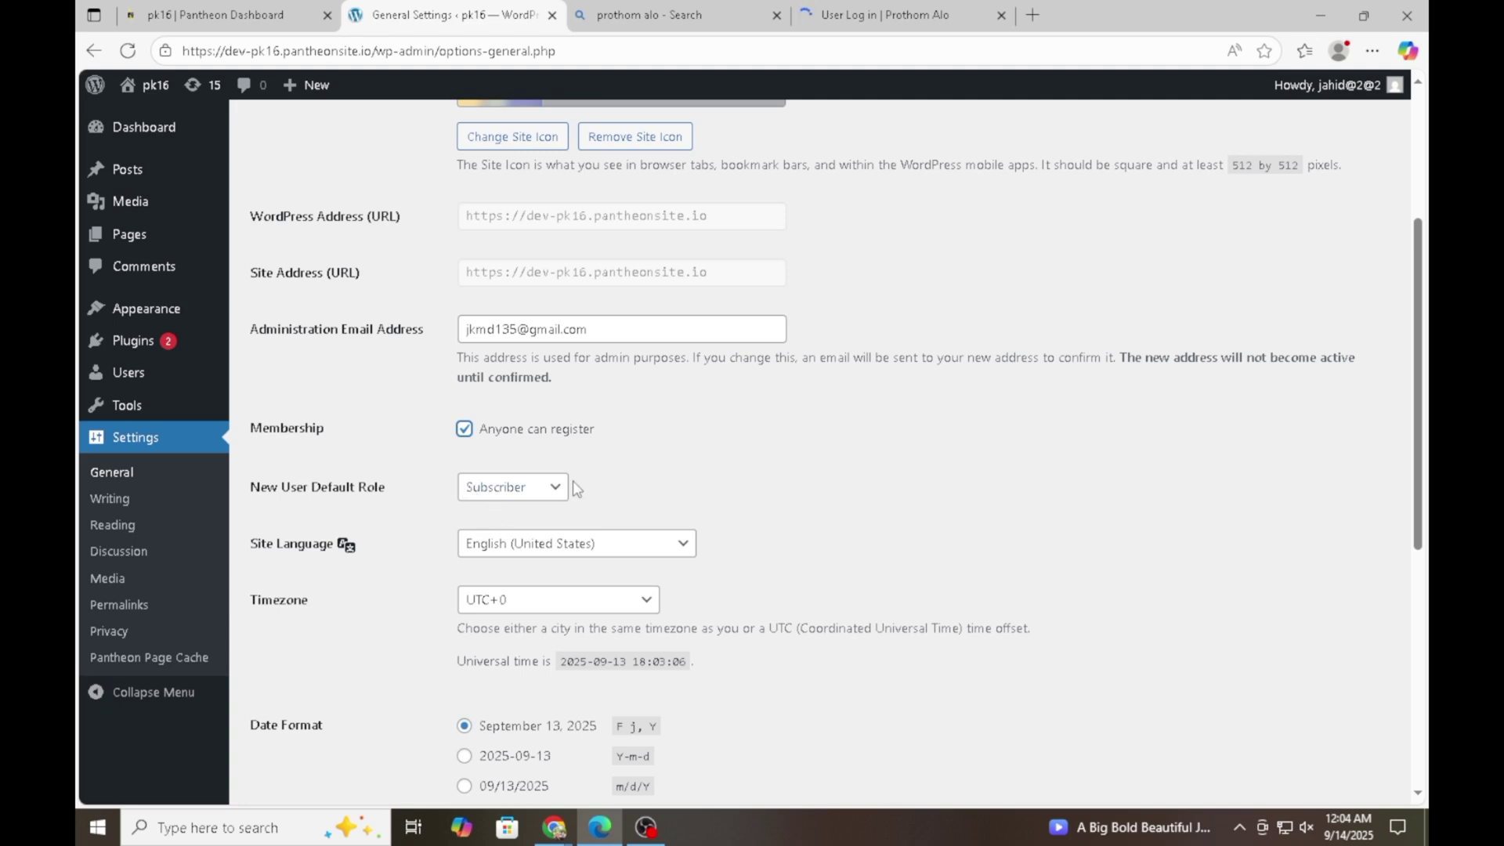
click(535, 488)
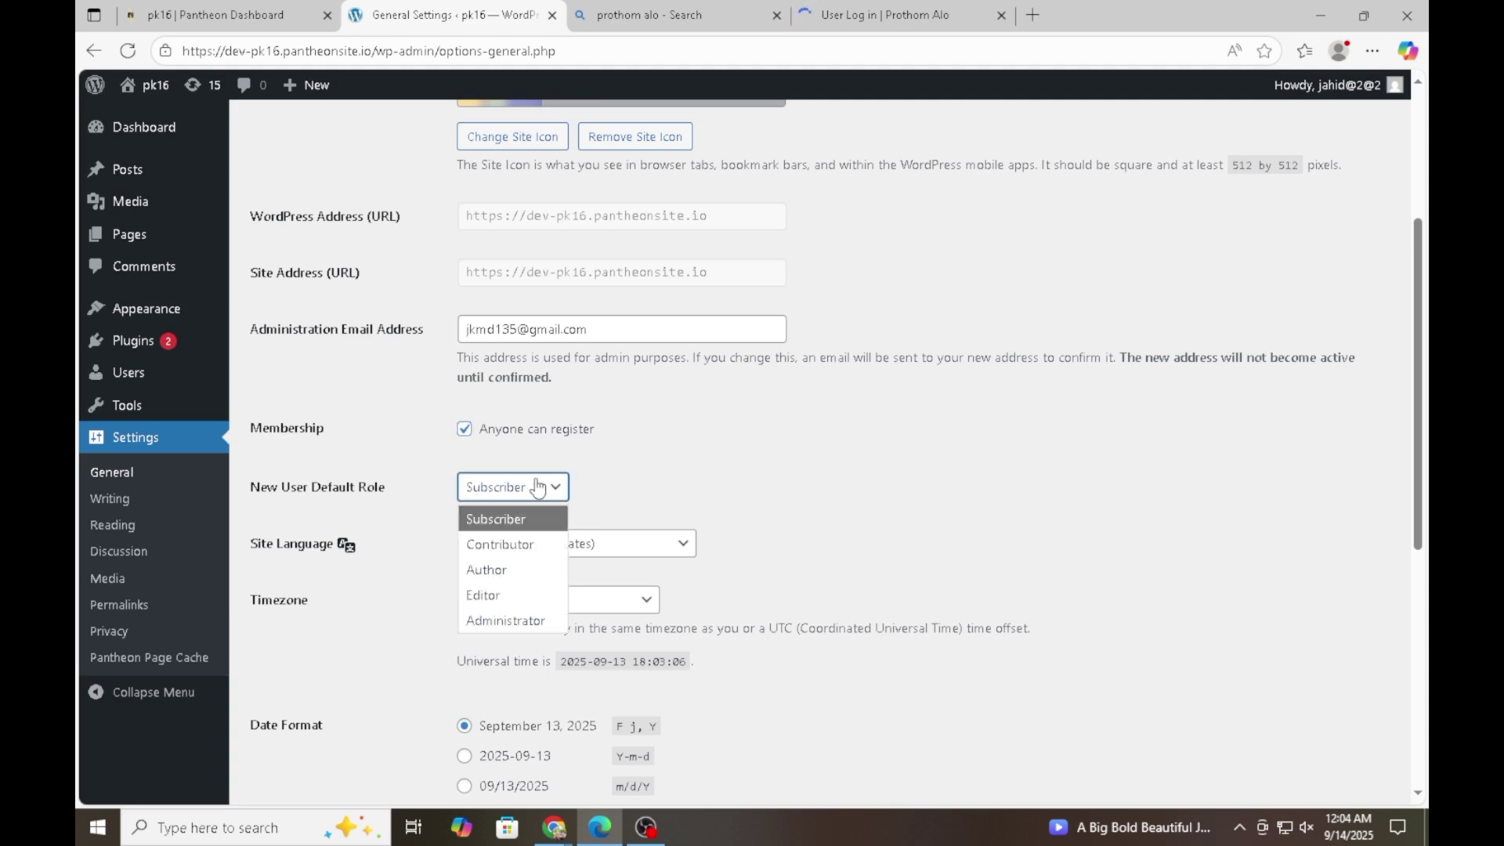
click(523, 521)
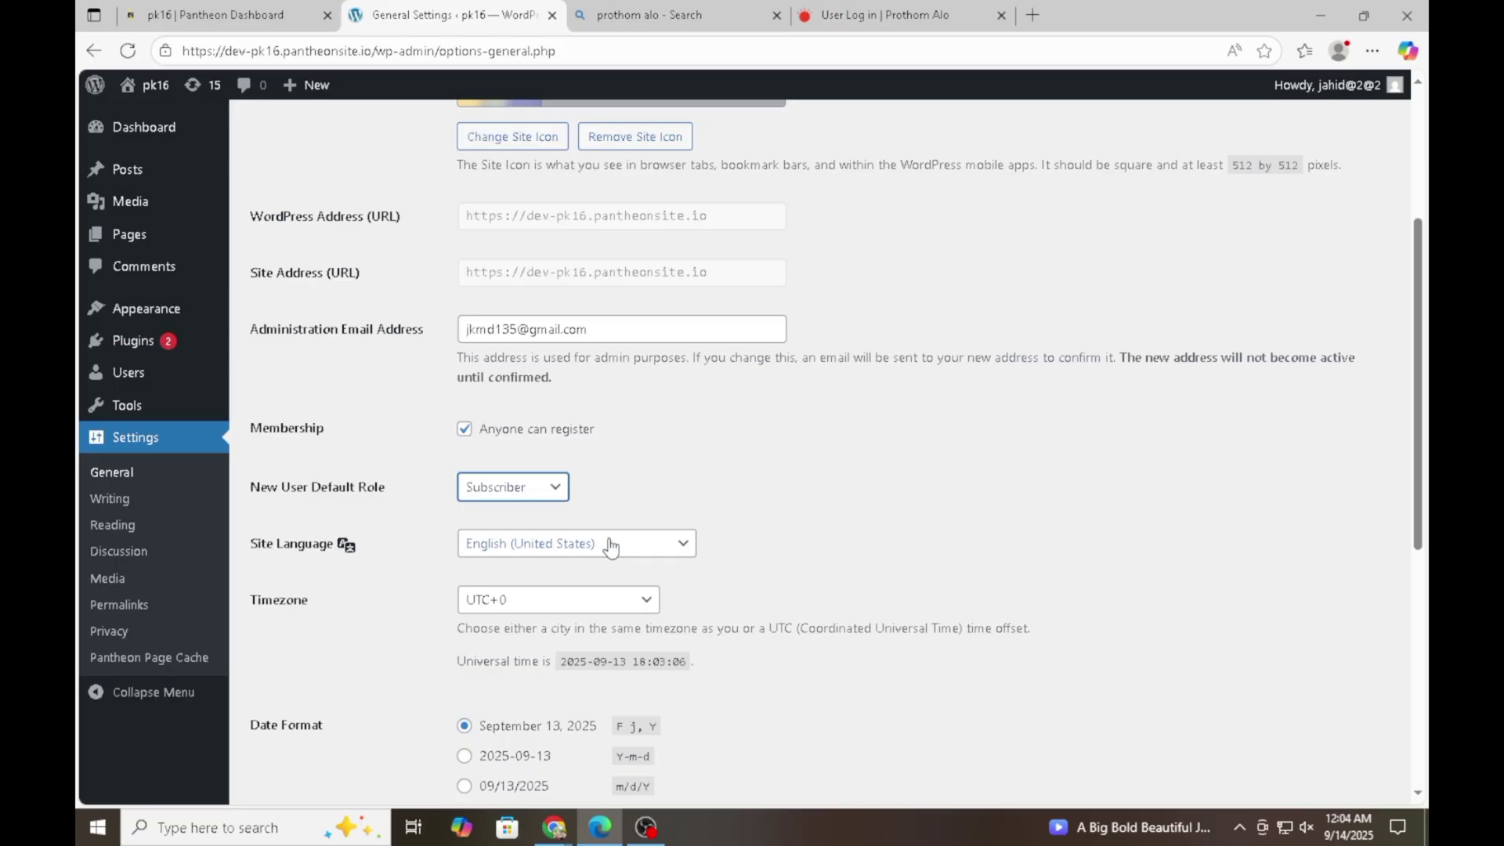
Examine the site language, timezone, date format and time format options without changing them.
right_click(611, 546)
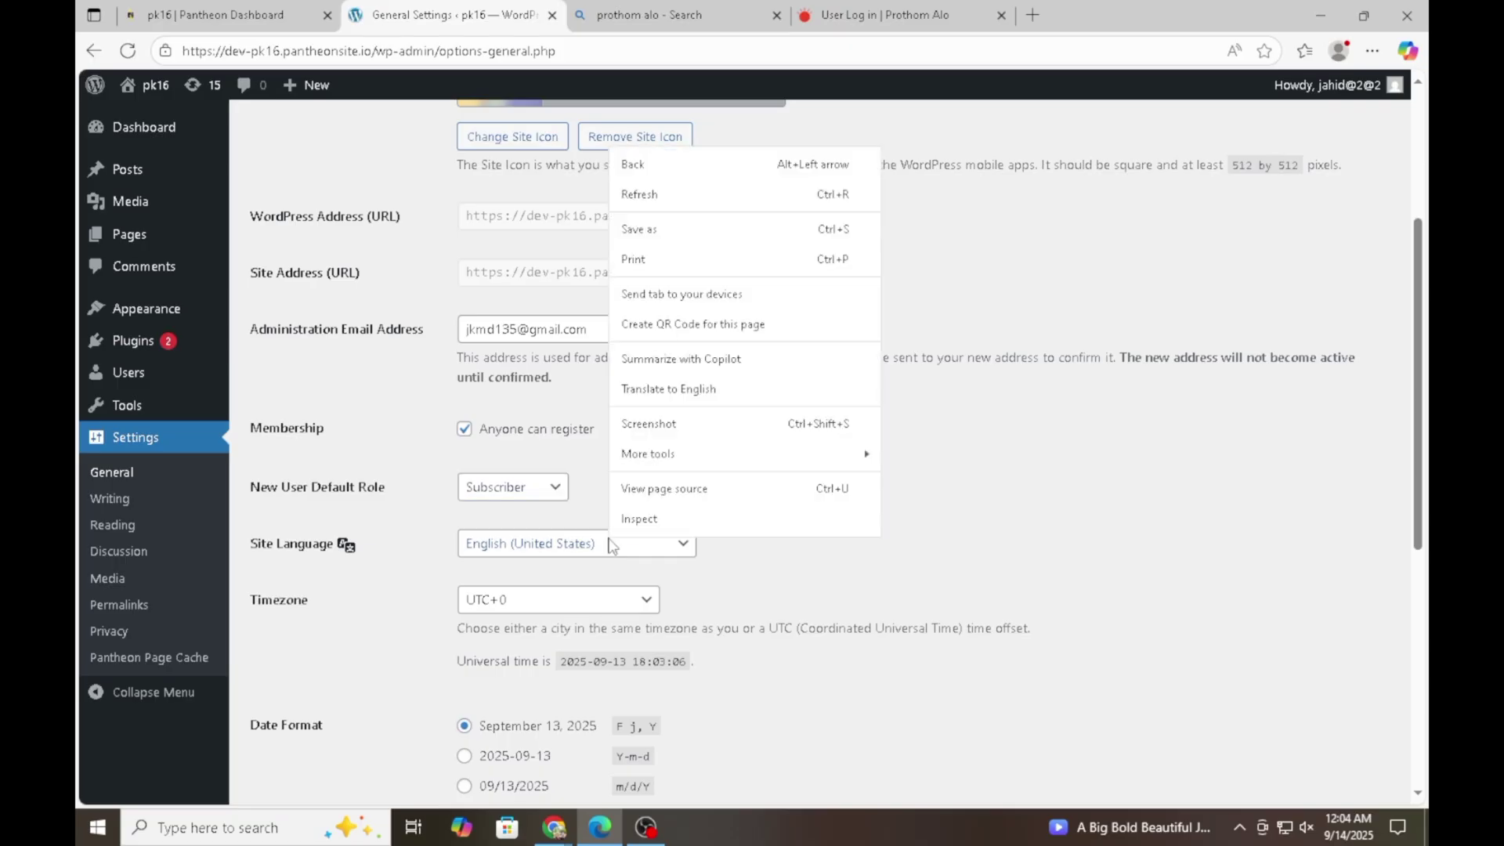
key(Escape)
click(638, 601)
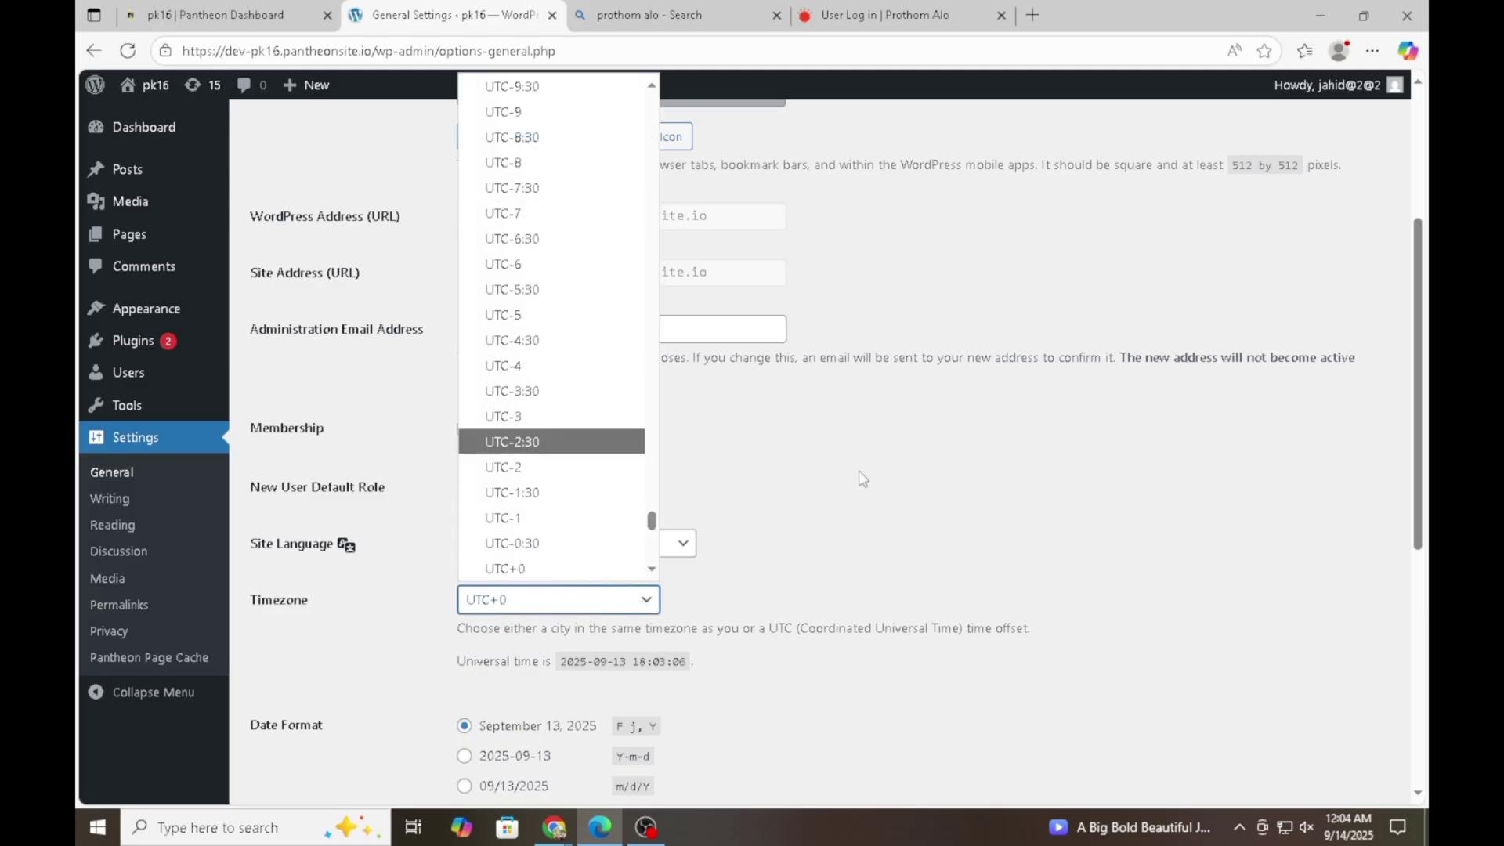
scroll(822, 501, down, 3)
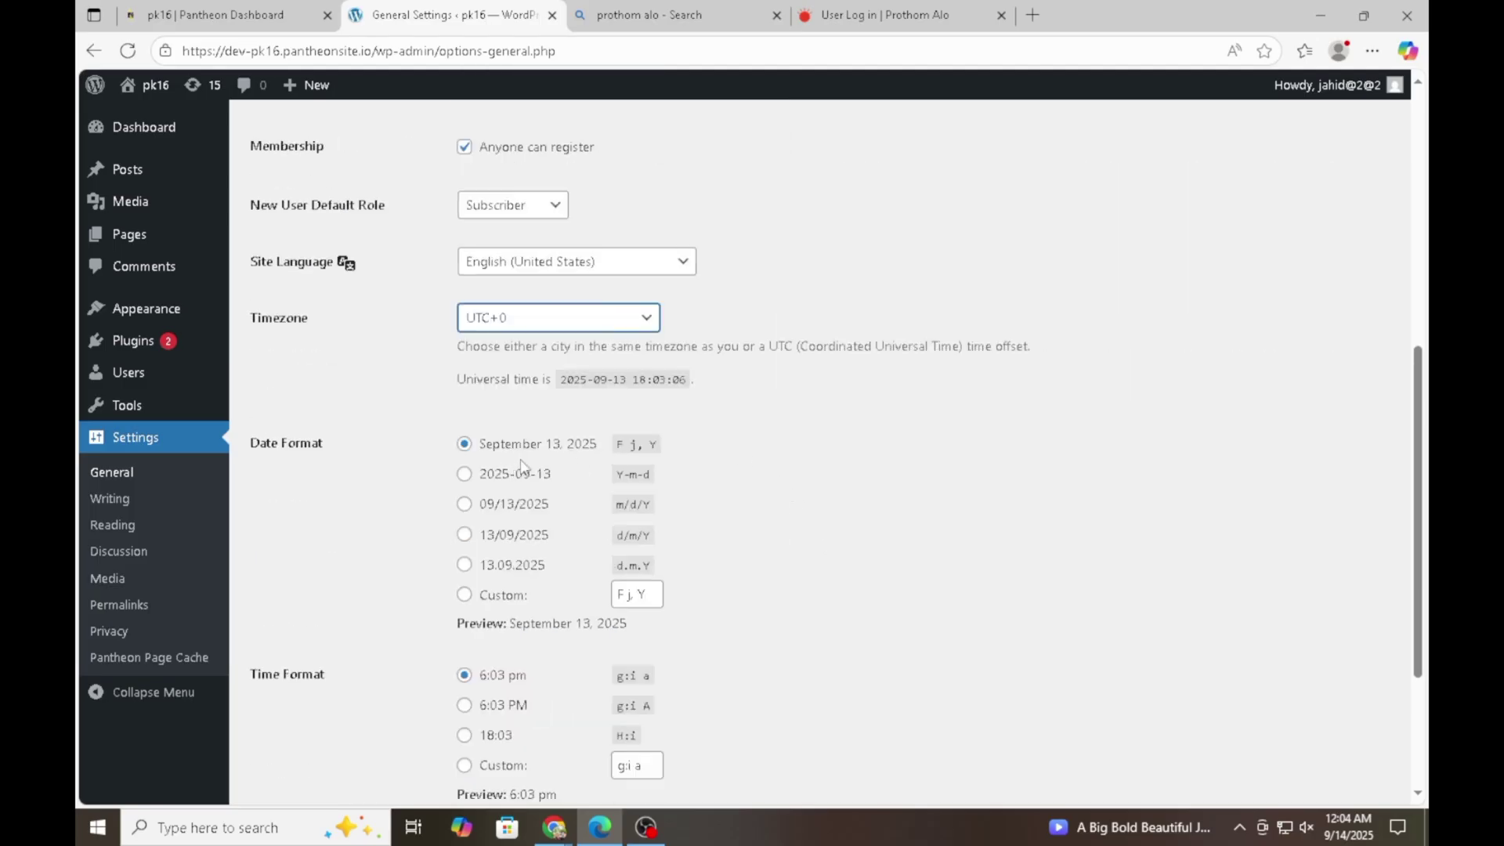
double_click(292, 444)
drag(250, 672, 346, 666)
scroll(346, 666, down, 3)
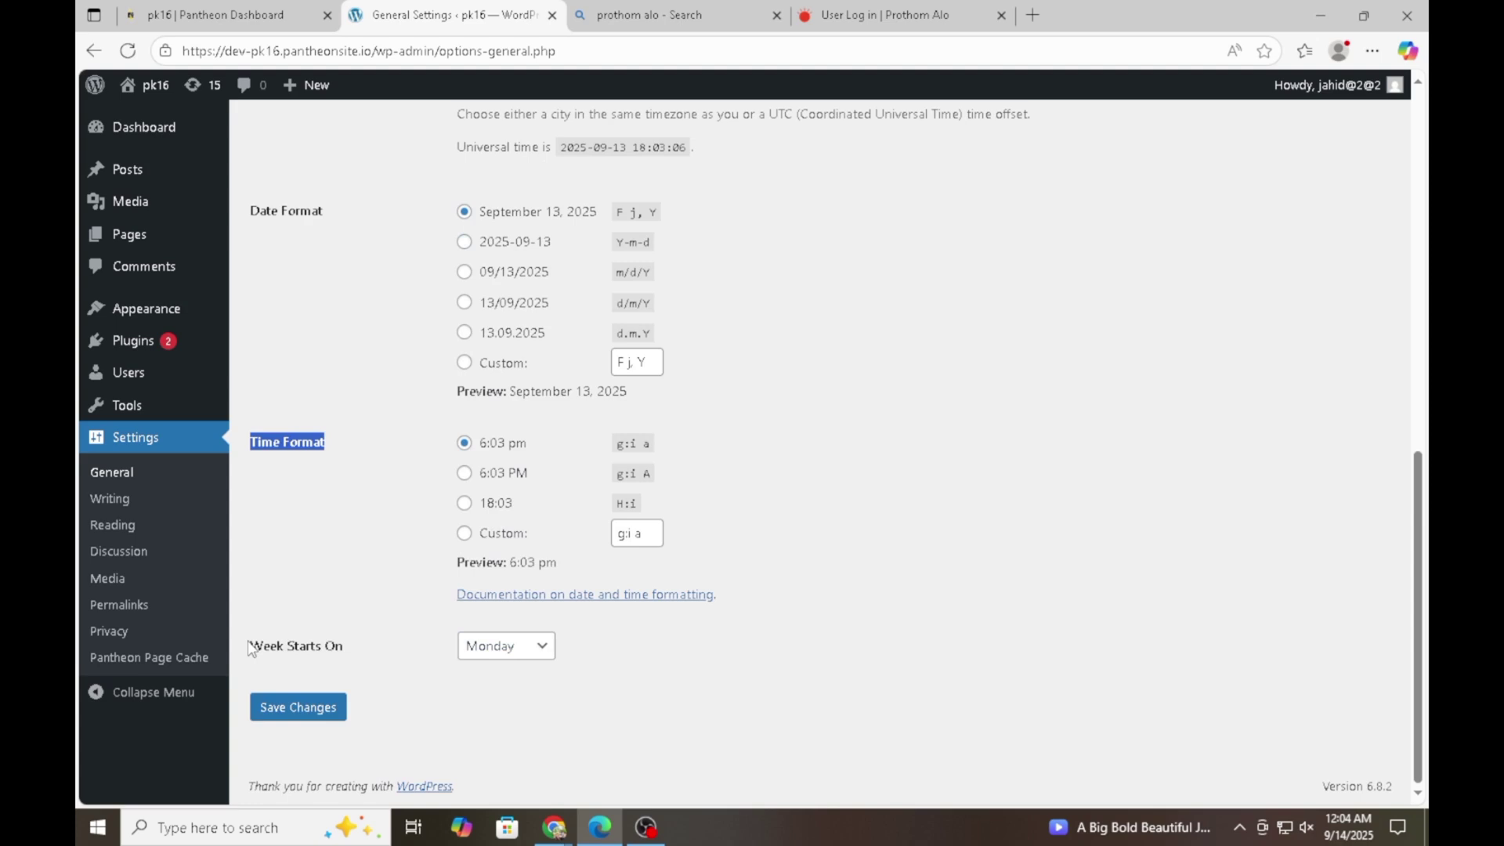
Check the Week Starts On setting and save the General Settings changes.
key(ctrl+a)
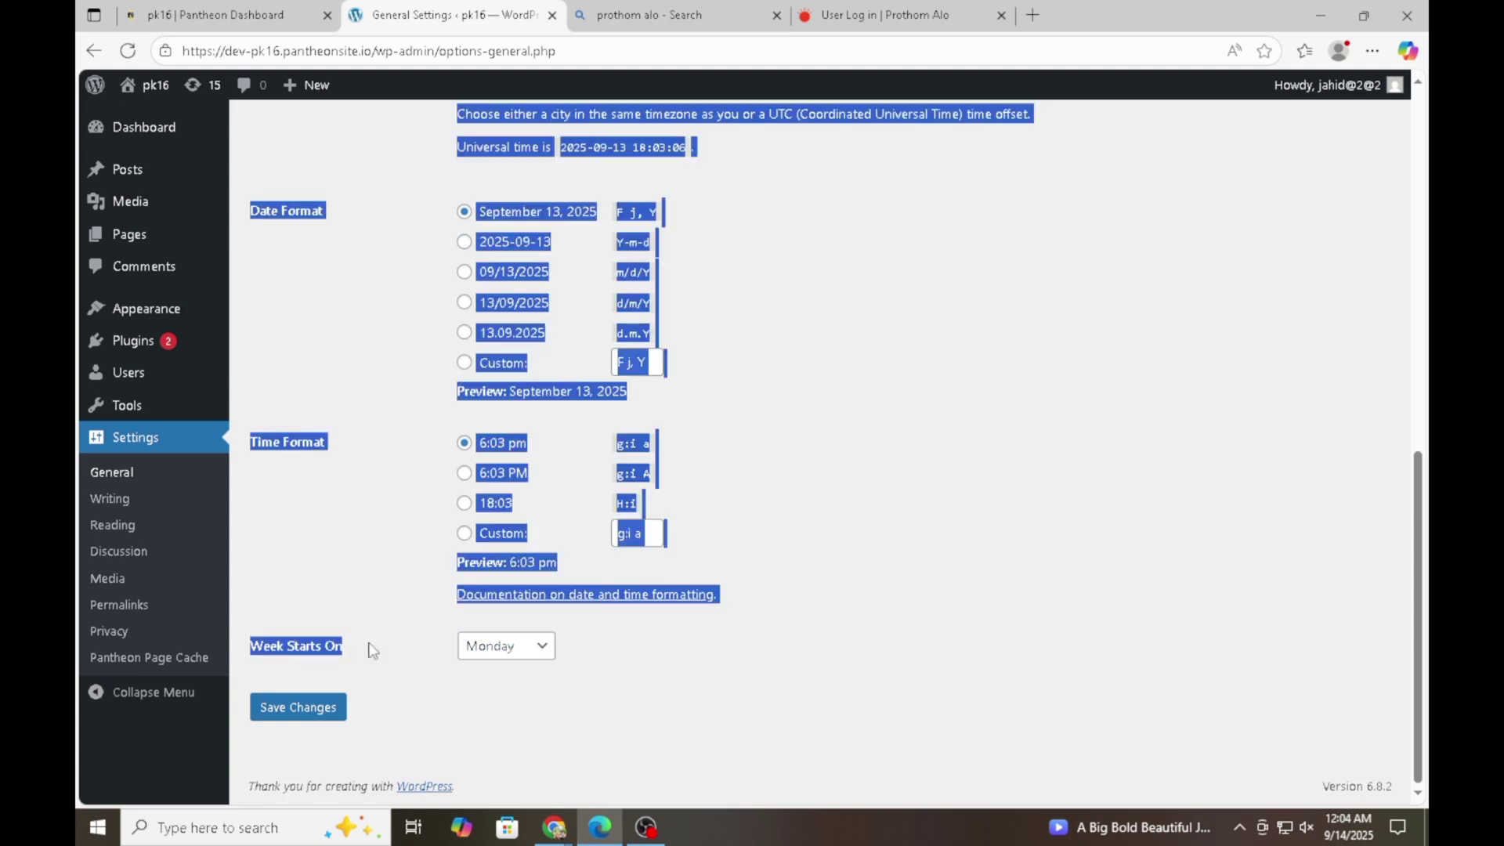
click(345, 668)
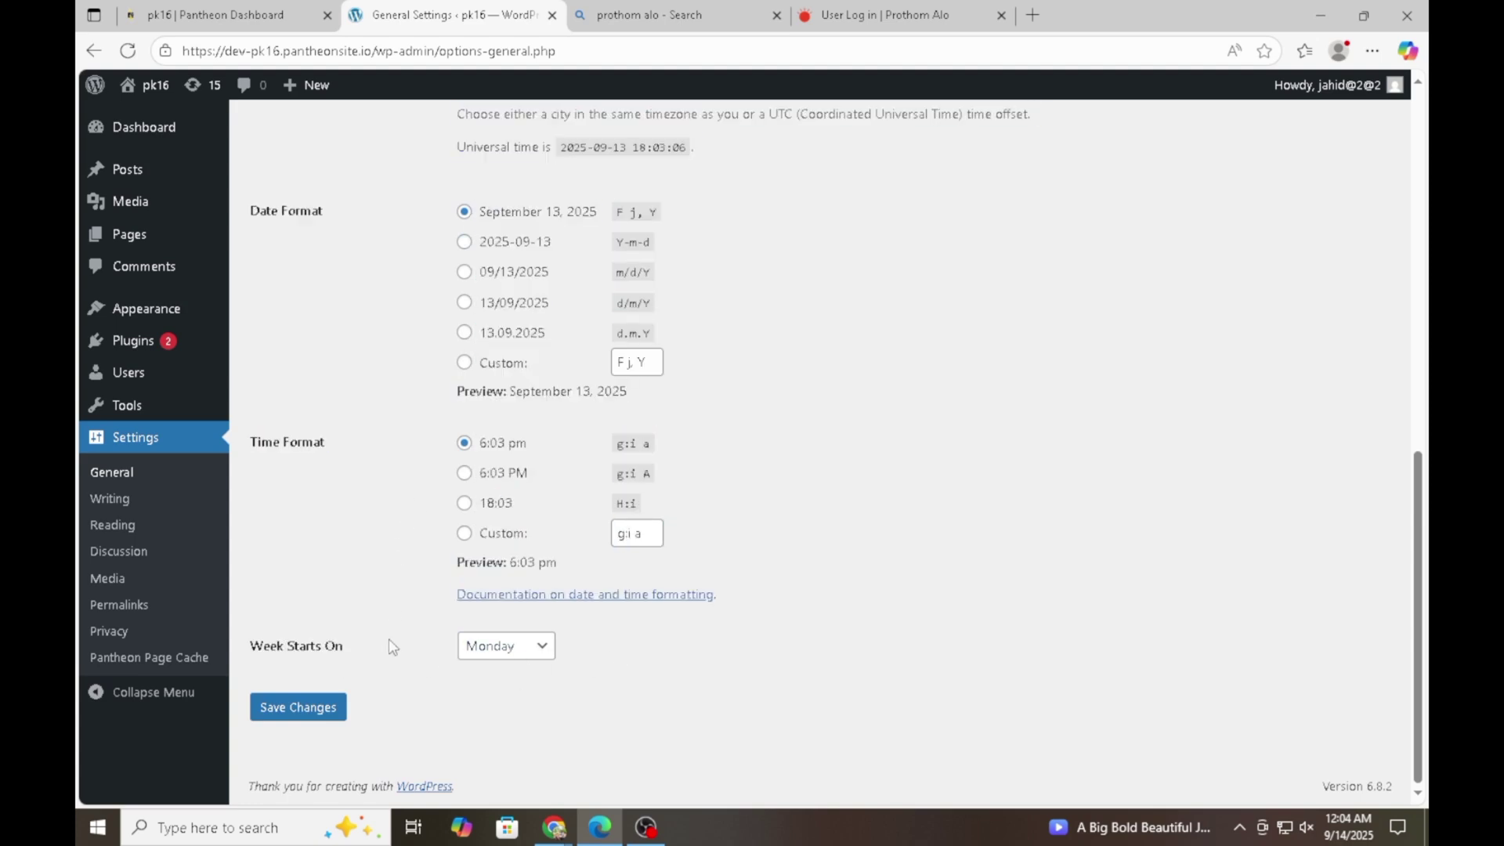
click(331, 707)
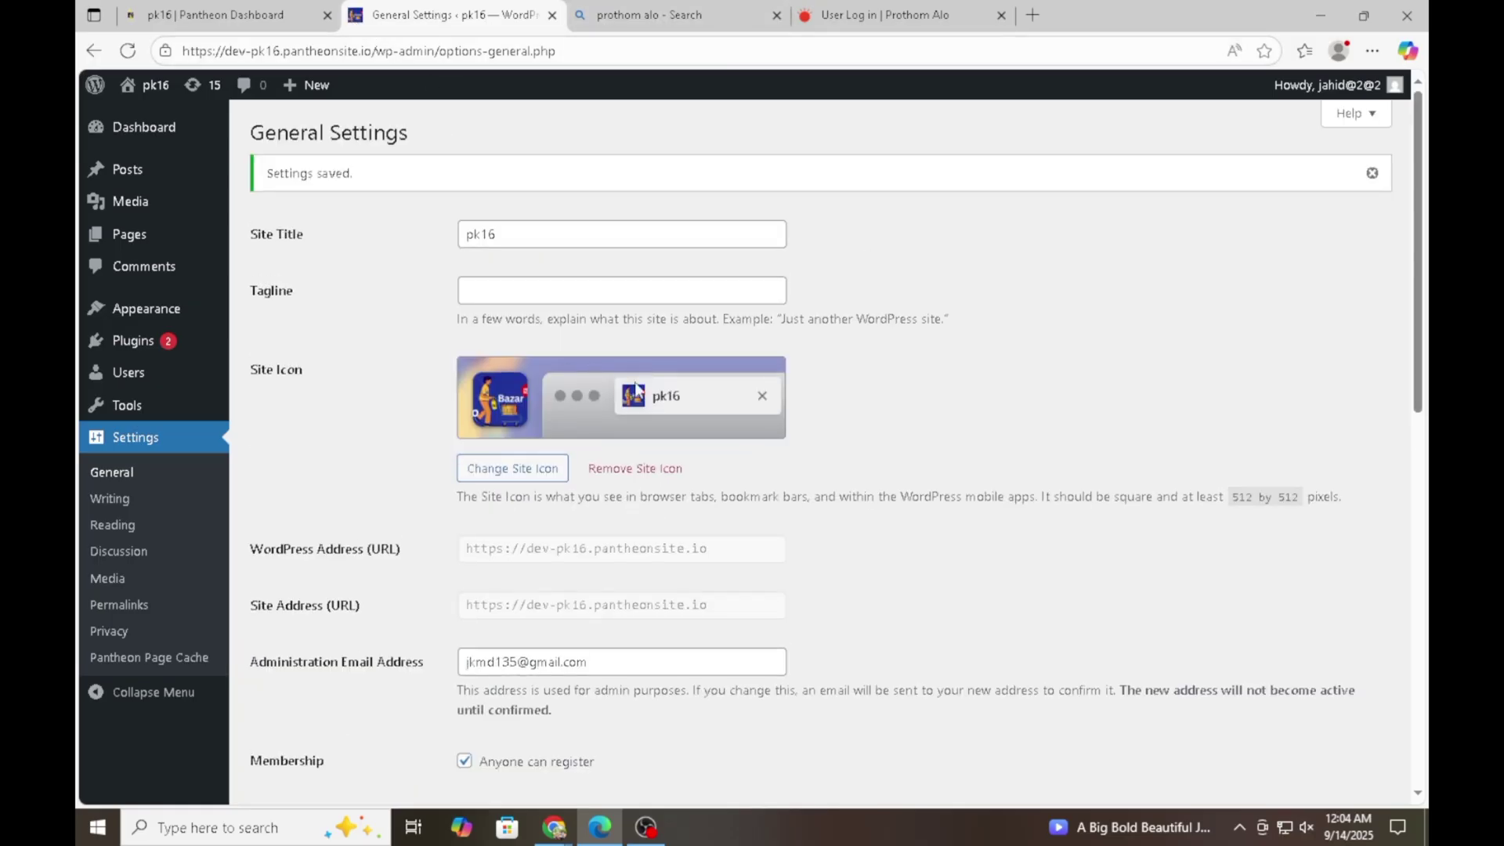
Open the Writing Settings and examine the default post options and the mail server field for posting via email.
click(128, 501)
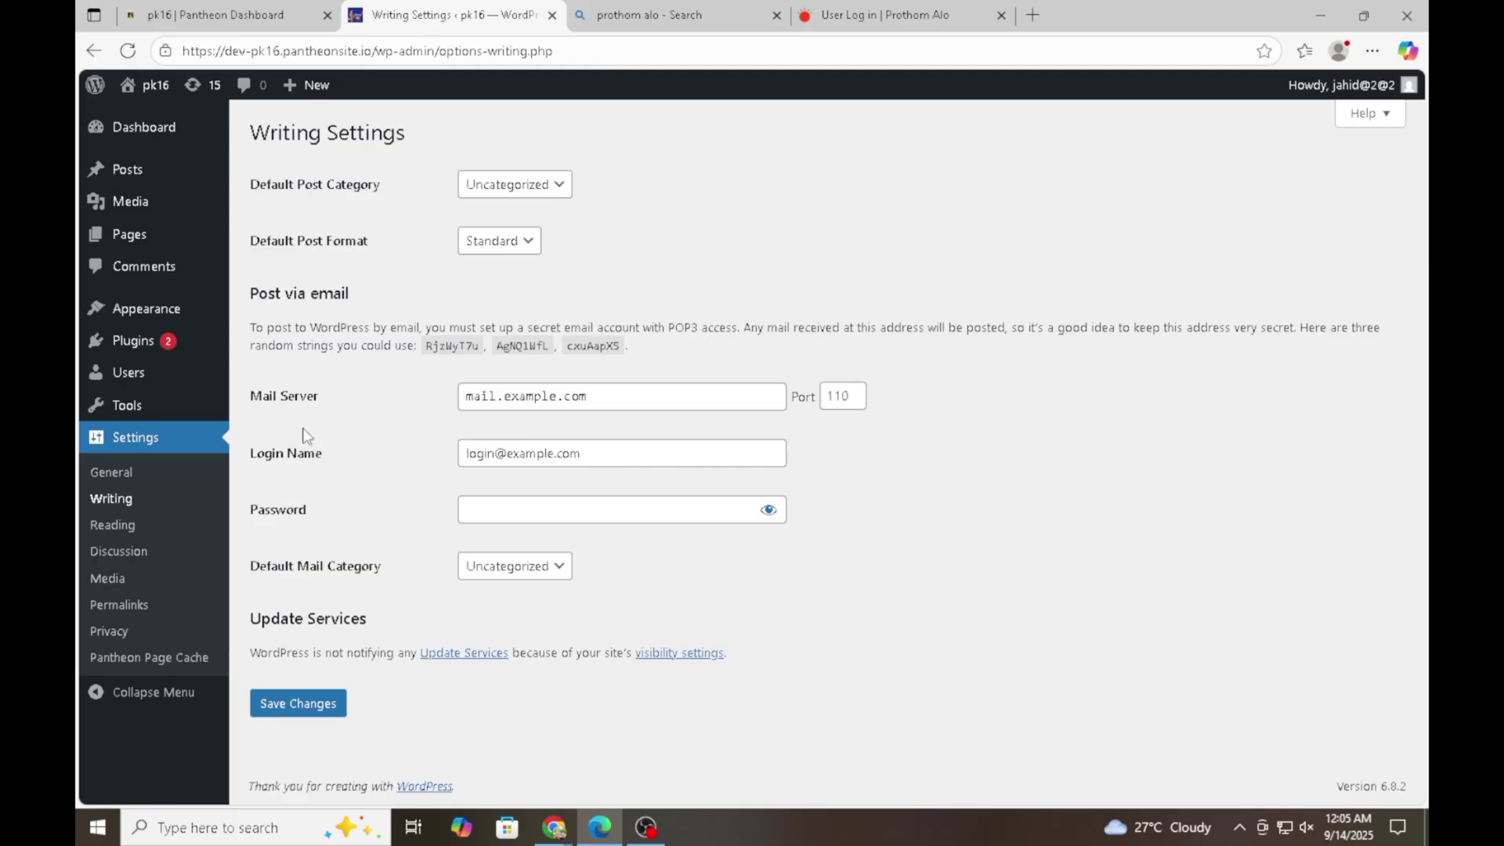
drag(740, 403, 455, 403)
click(689, 419)
In the Reading Settings, make the homepage display the static page Sample Page and save the change.
click(127, 529)
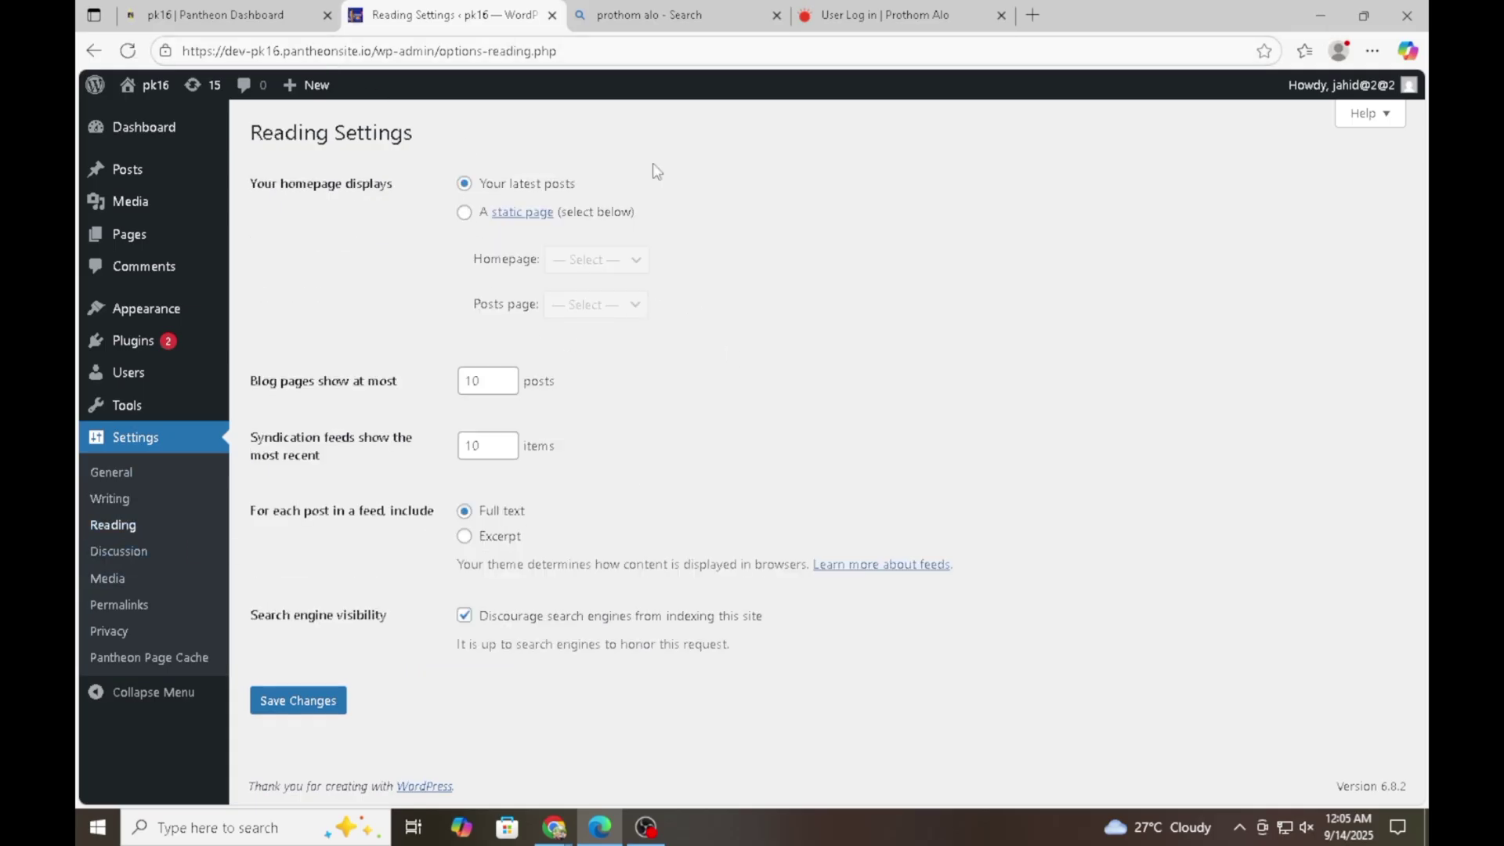
click(464, 213)
click(601, 261)
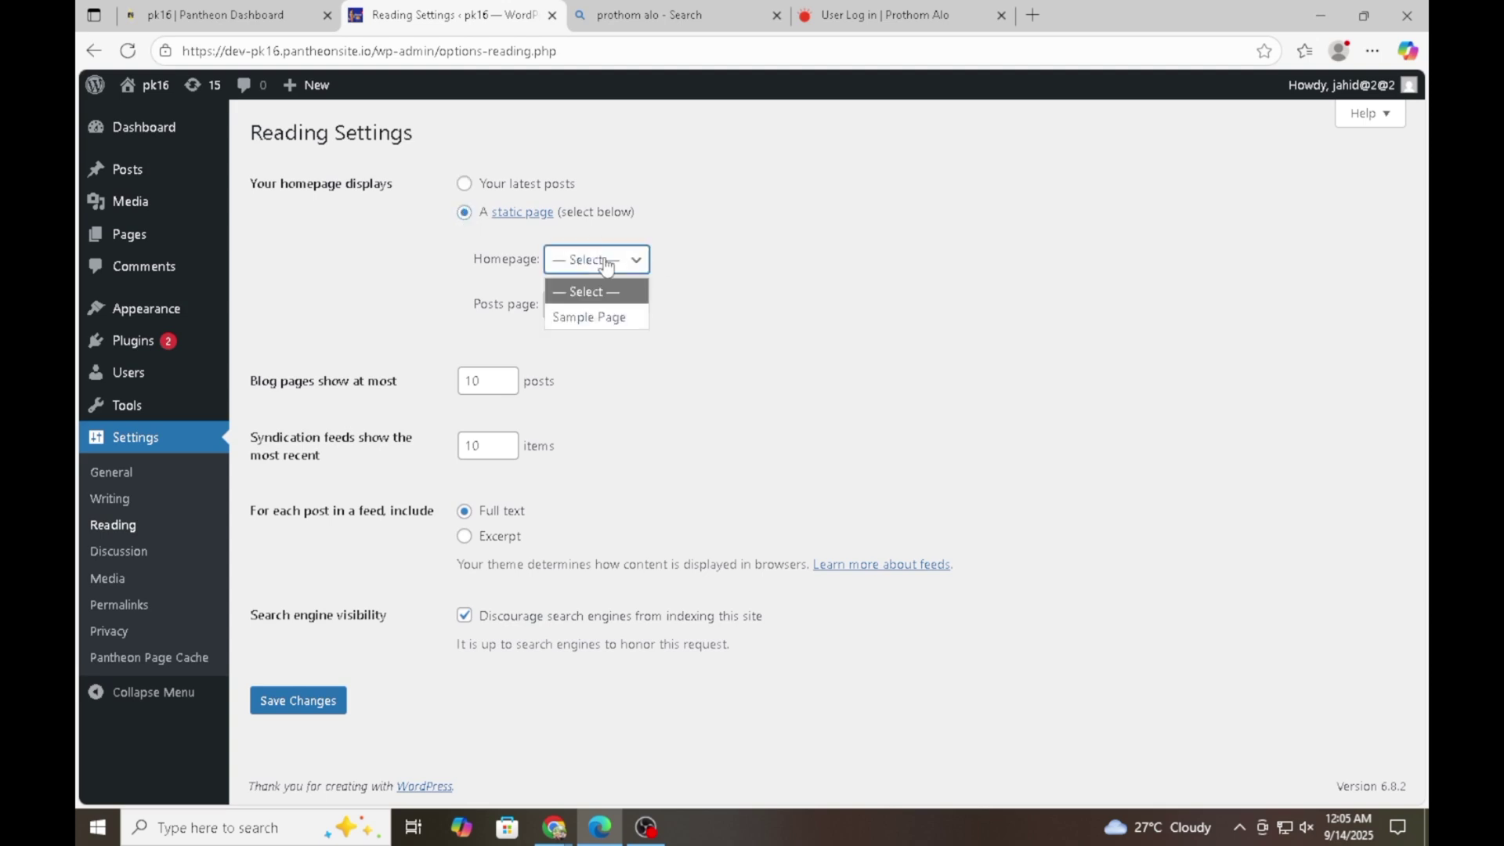
click(616, 318)
click(309, 703)
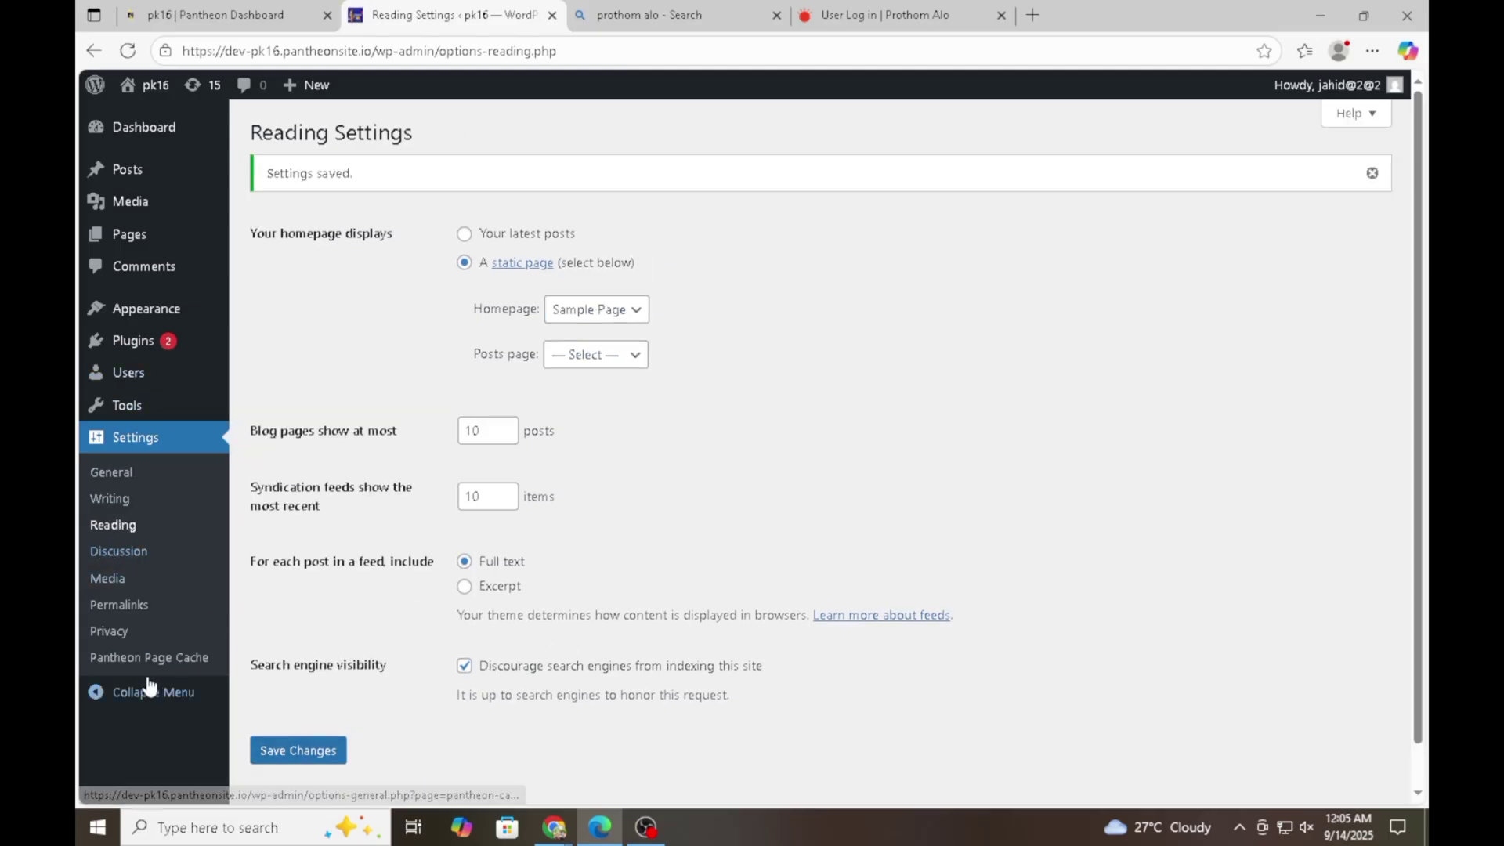
Set the permalink structure to Post name, save it, and visit the site's front page.
click(134, 605)
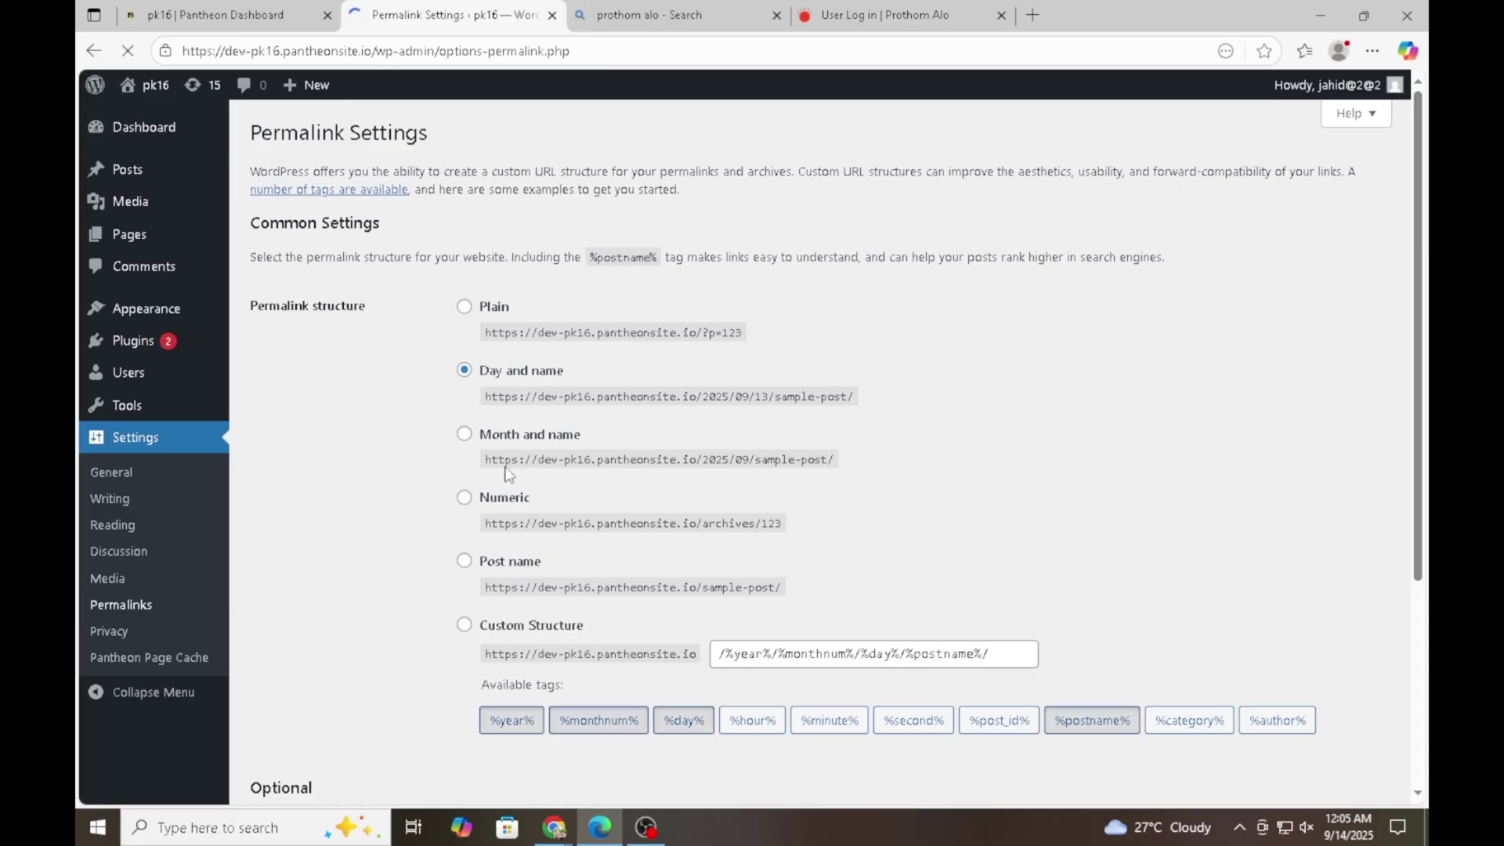
click(464, 562)
scroll(470, 580, down, 3)
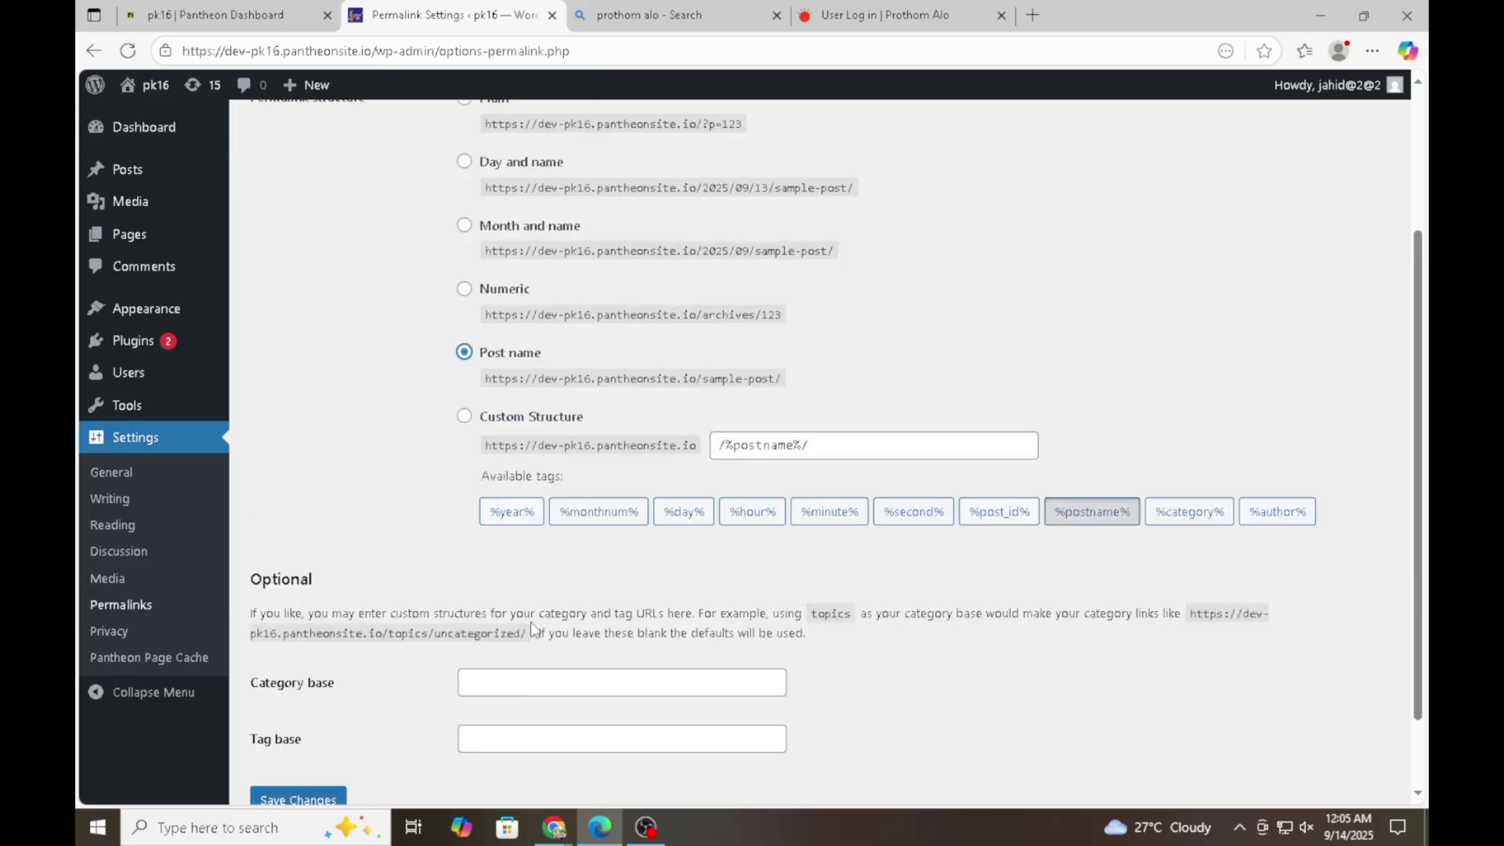
scroll(306, 791, down, 1)
click(321, 706)
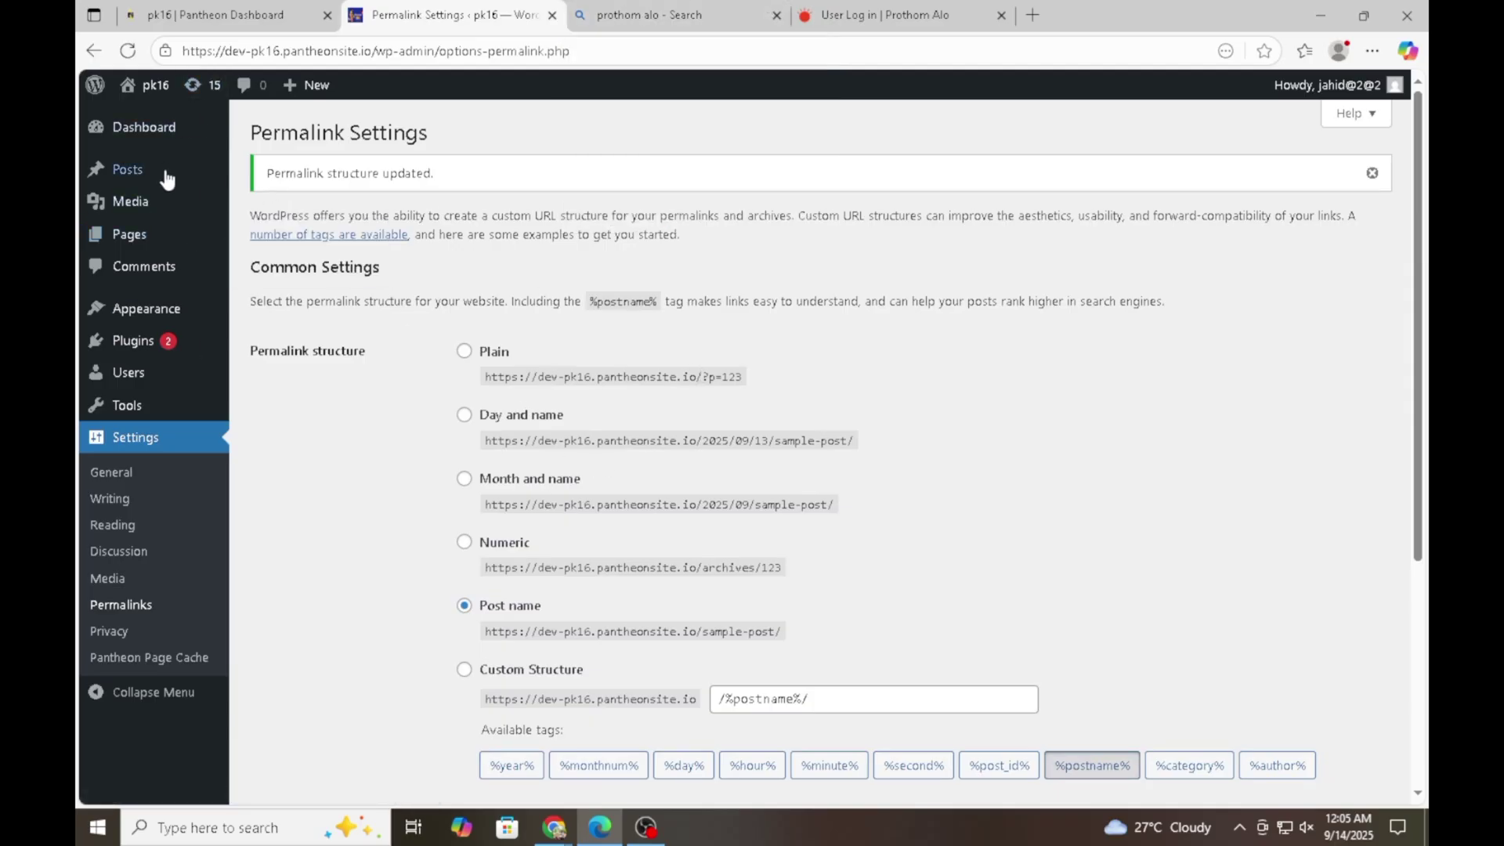
click(141, 112)
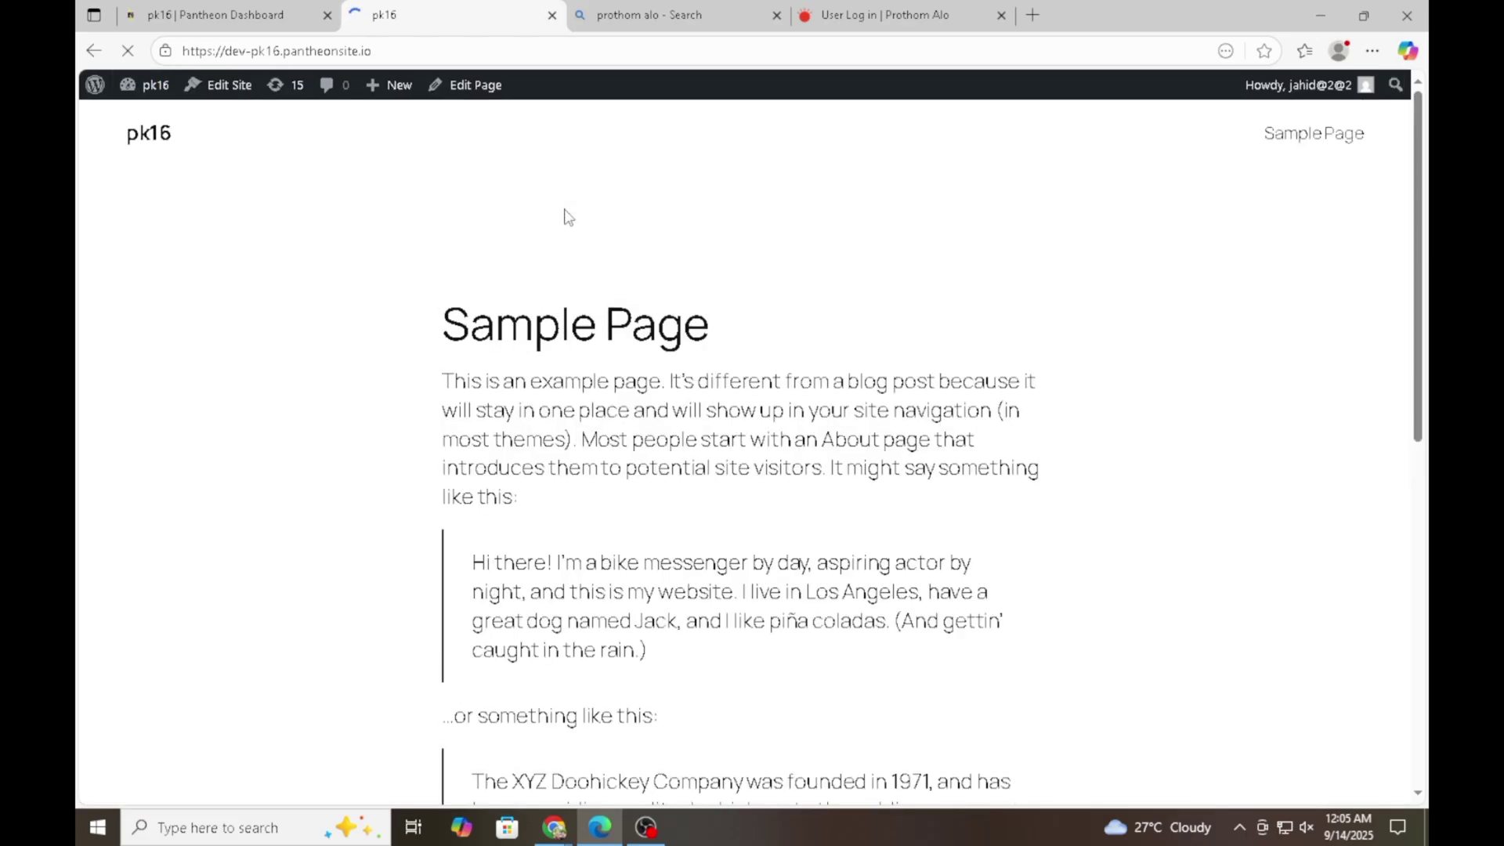
Look through the site's front page down to the footer and return to the Permalink Settings.
scroll(631, 207, down, 7)
click(86, 52)
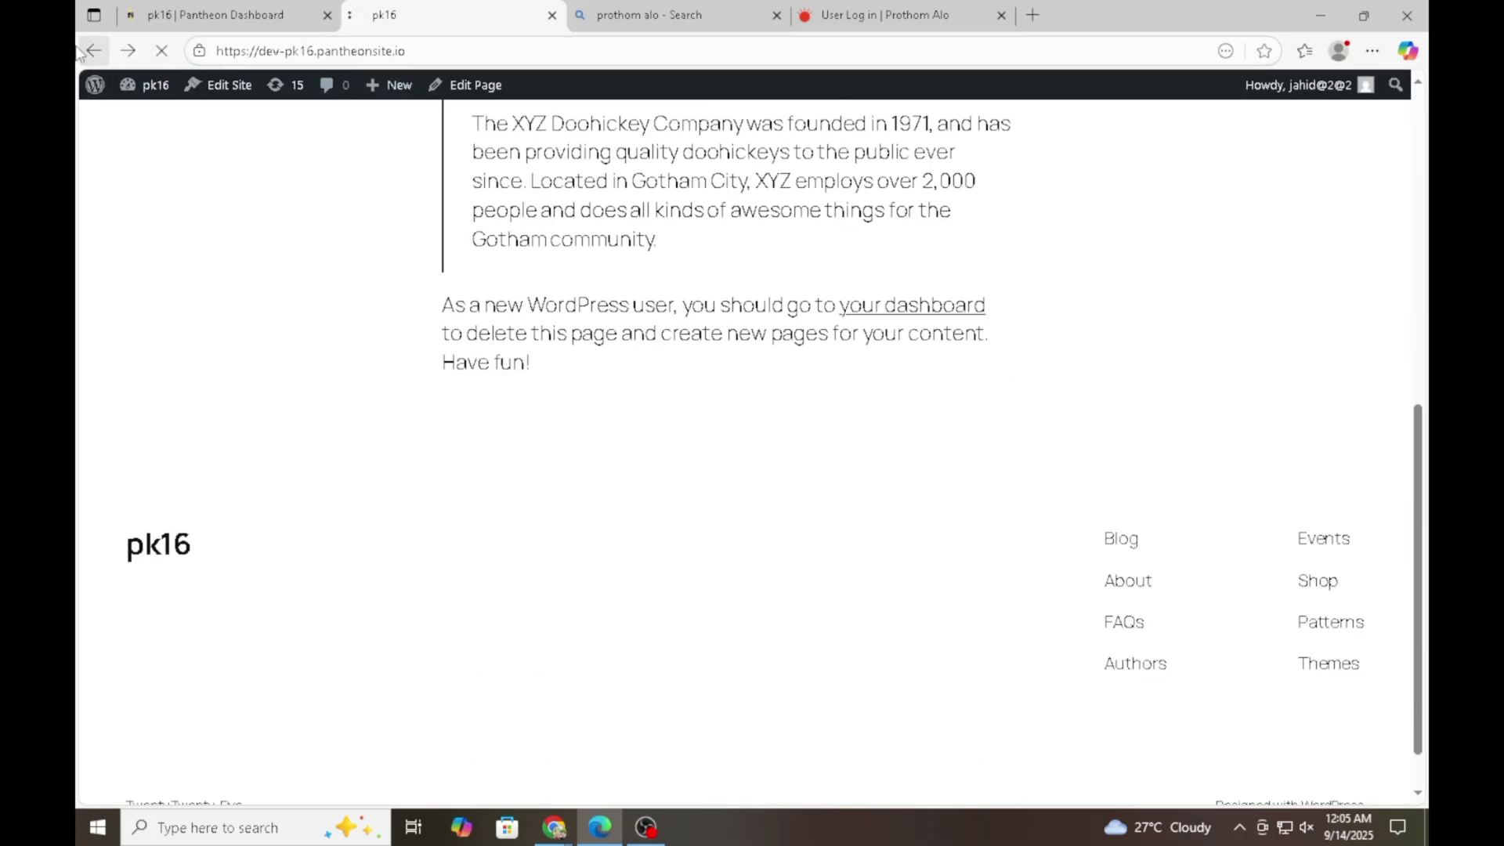
Open the theme installation page from the Appearance section and browse the popular themes.
mouse_move(154, 330)
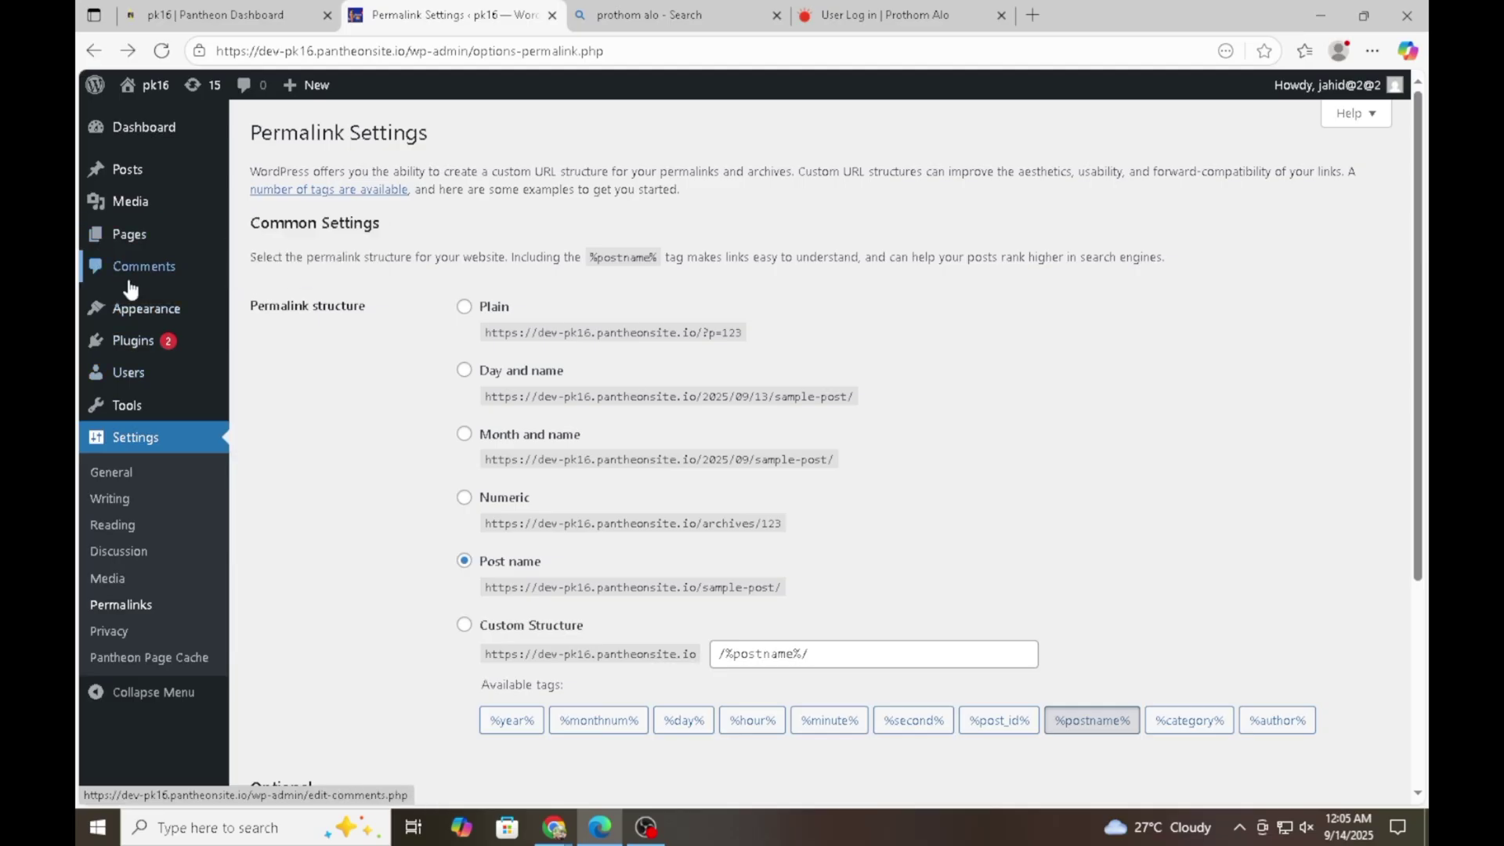
click(164, 309)
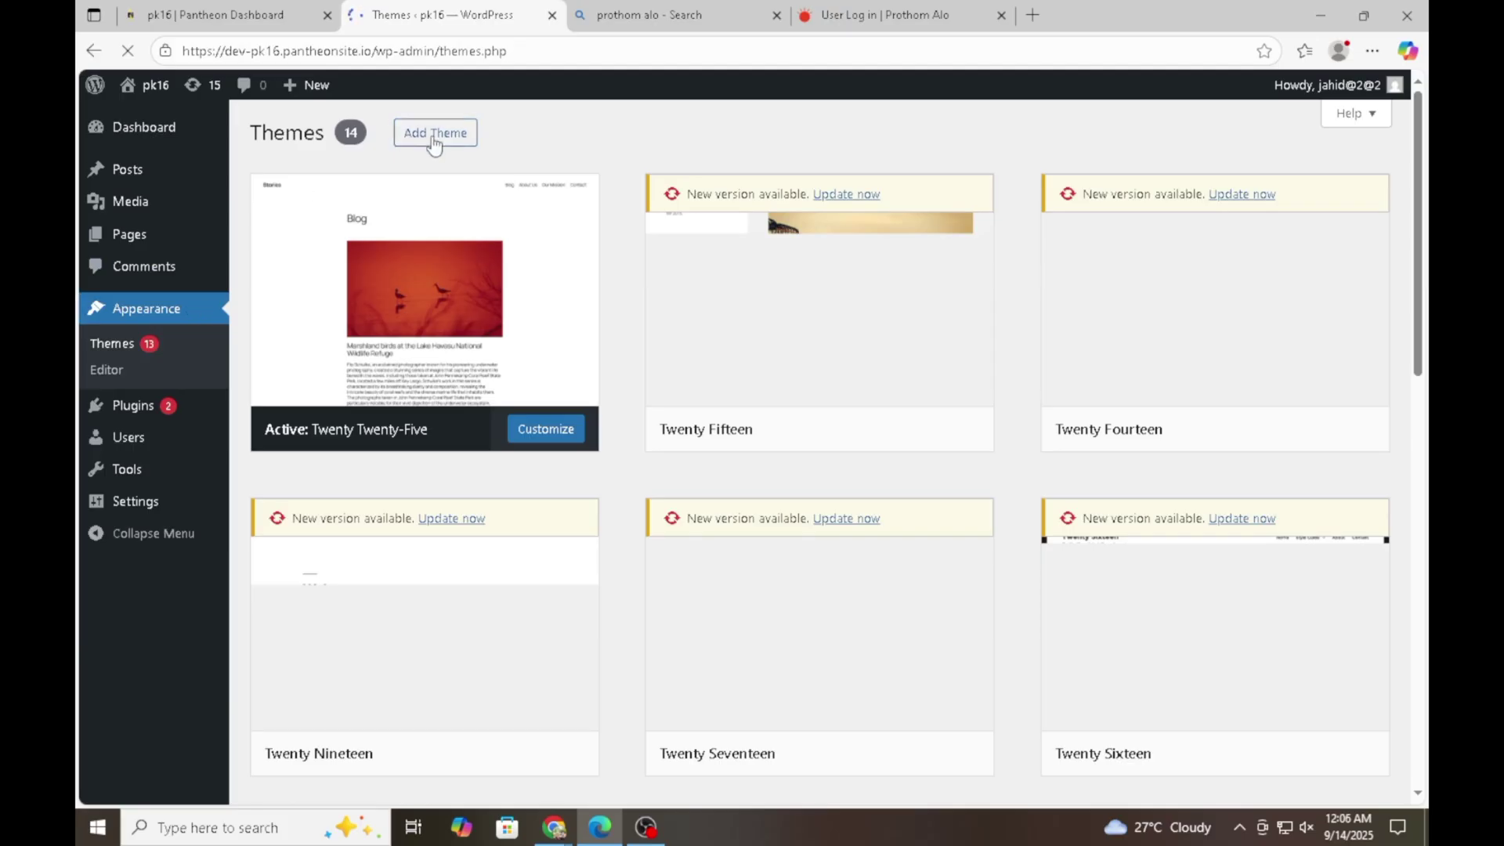
click(435, 138)
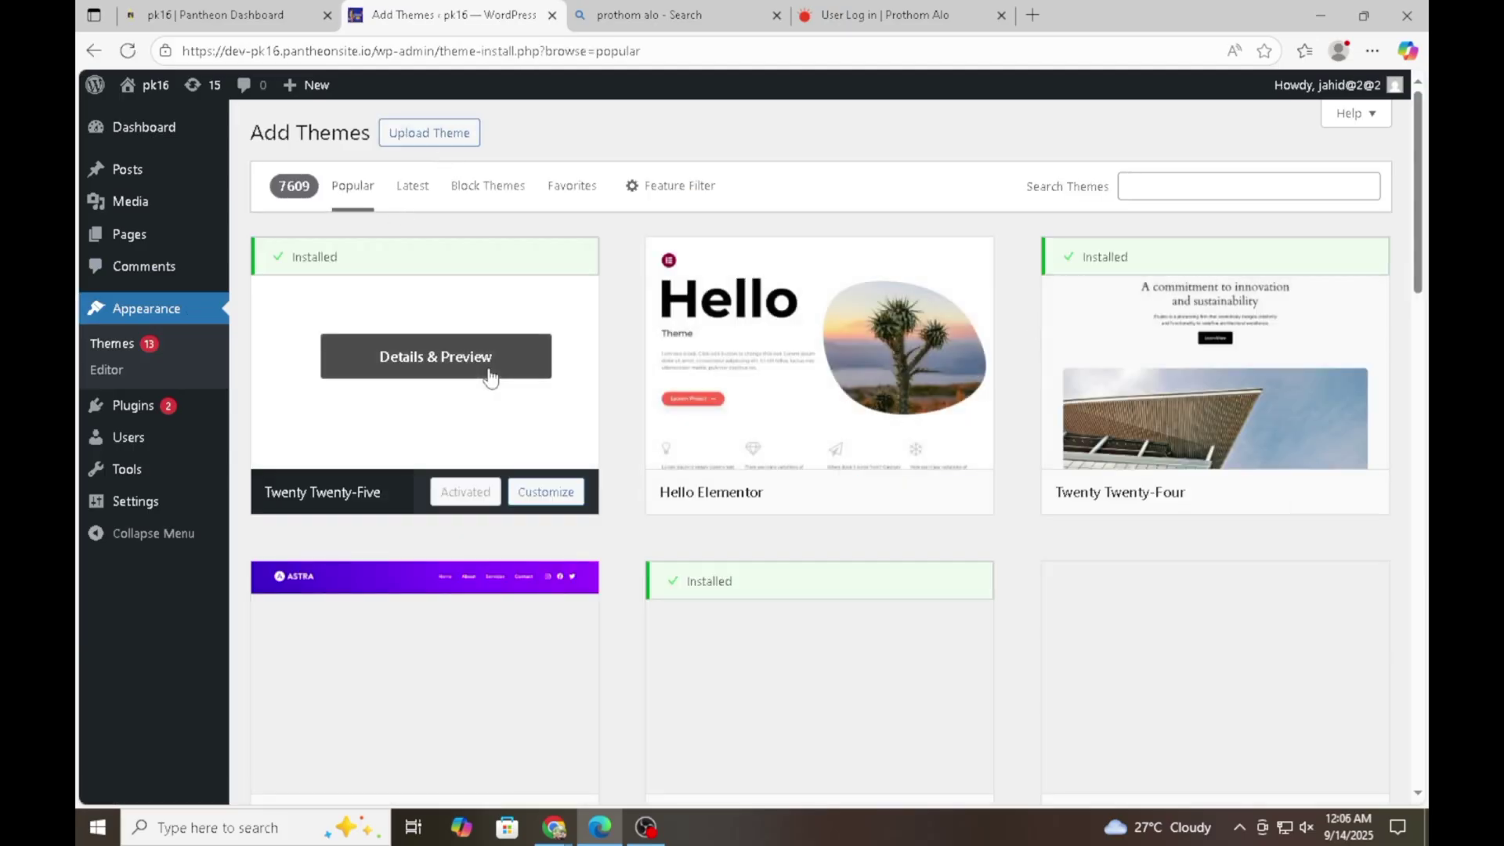
scroll(799, 285, down, 5)
scroll(1000, 326, up, 5)
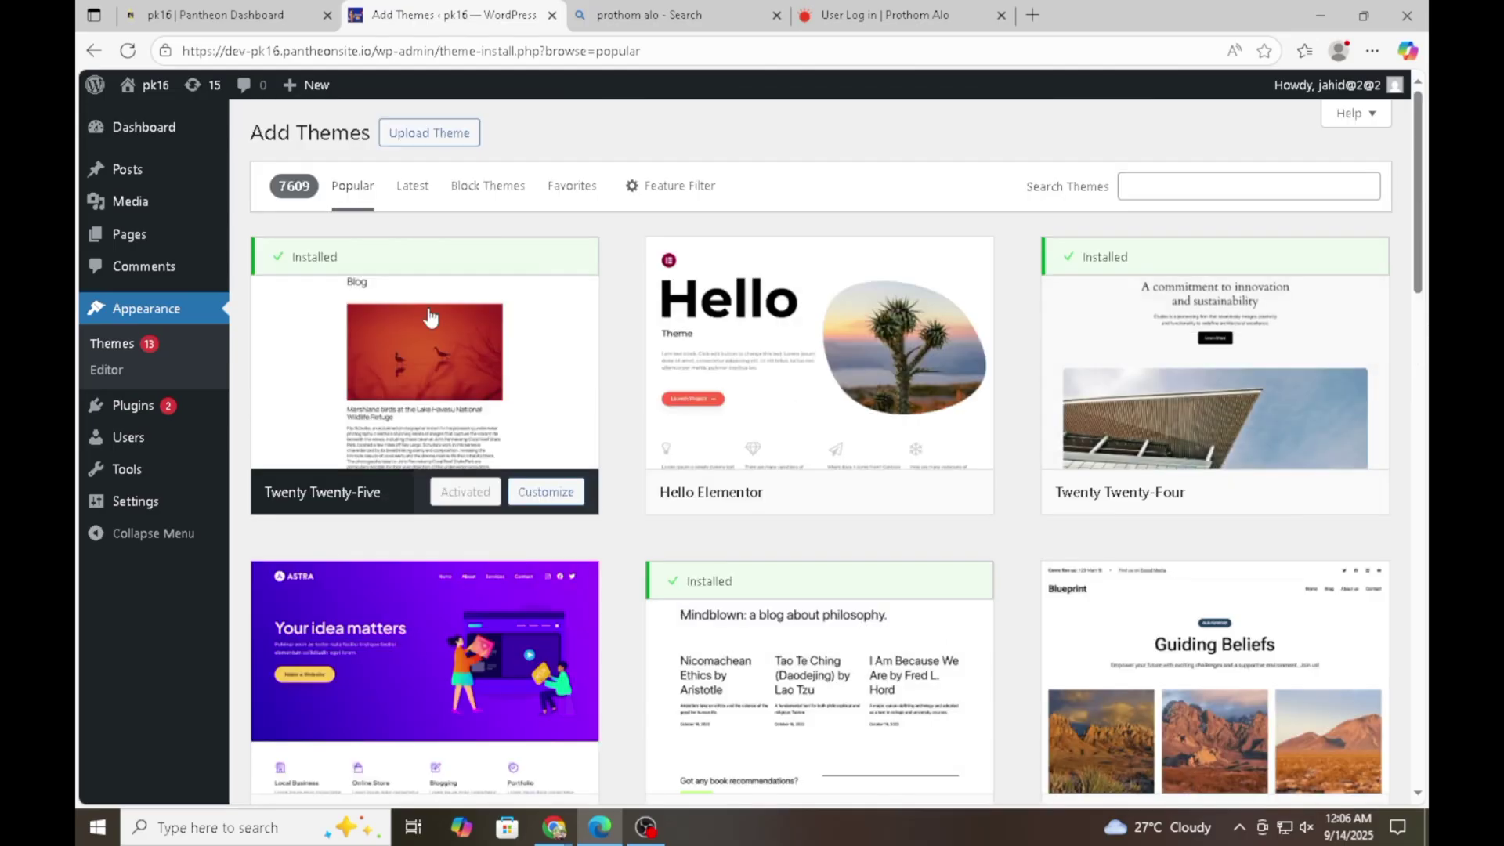
scroll(1215, 392, down, 4)
scroll(675, 436, up, 4)
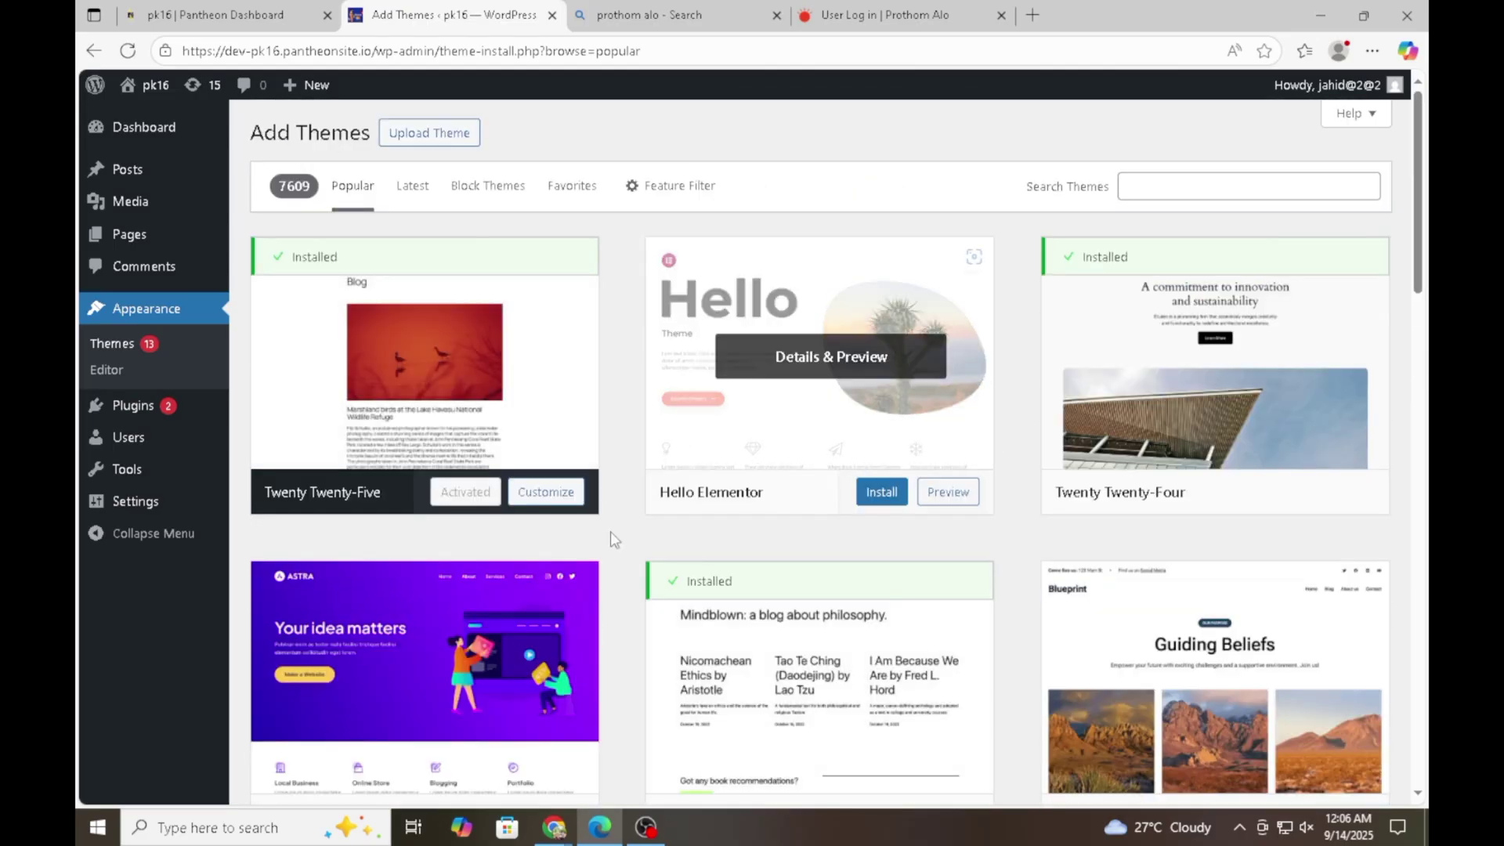
scroll(607, 560, down, 2)
scroll(394, 470, up, 2)
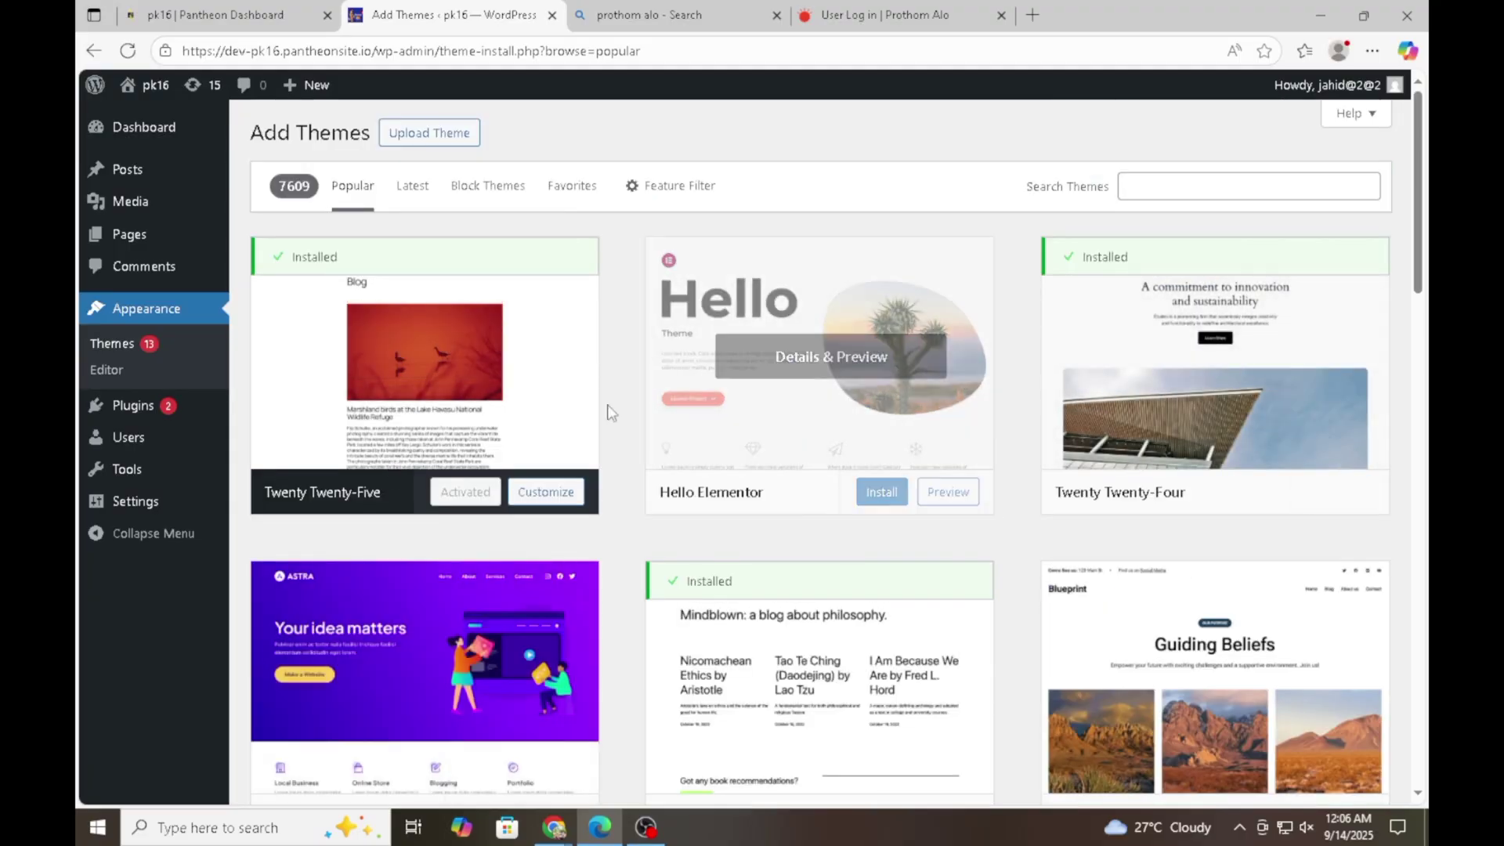
Install the Astra theme from the popular themes and activate it on the site.
scroll(458, 549, down, 2)
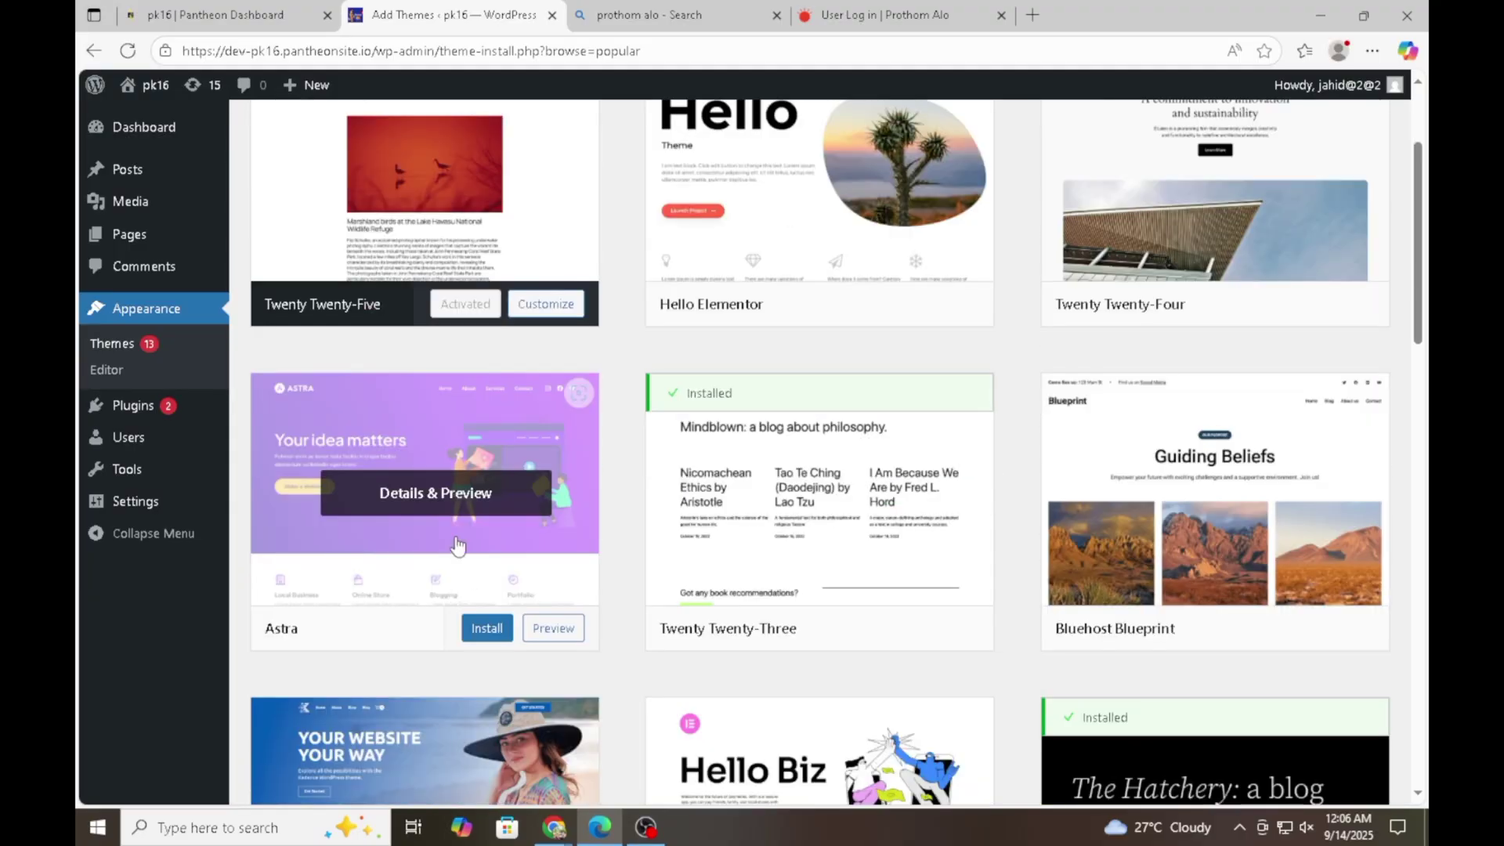
click(503, 629)
scroll(446, 576, down, 1)
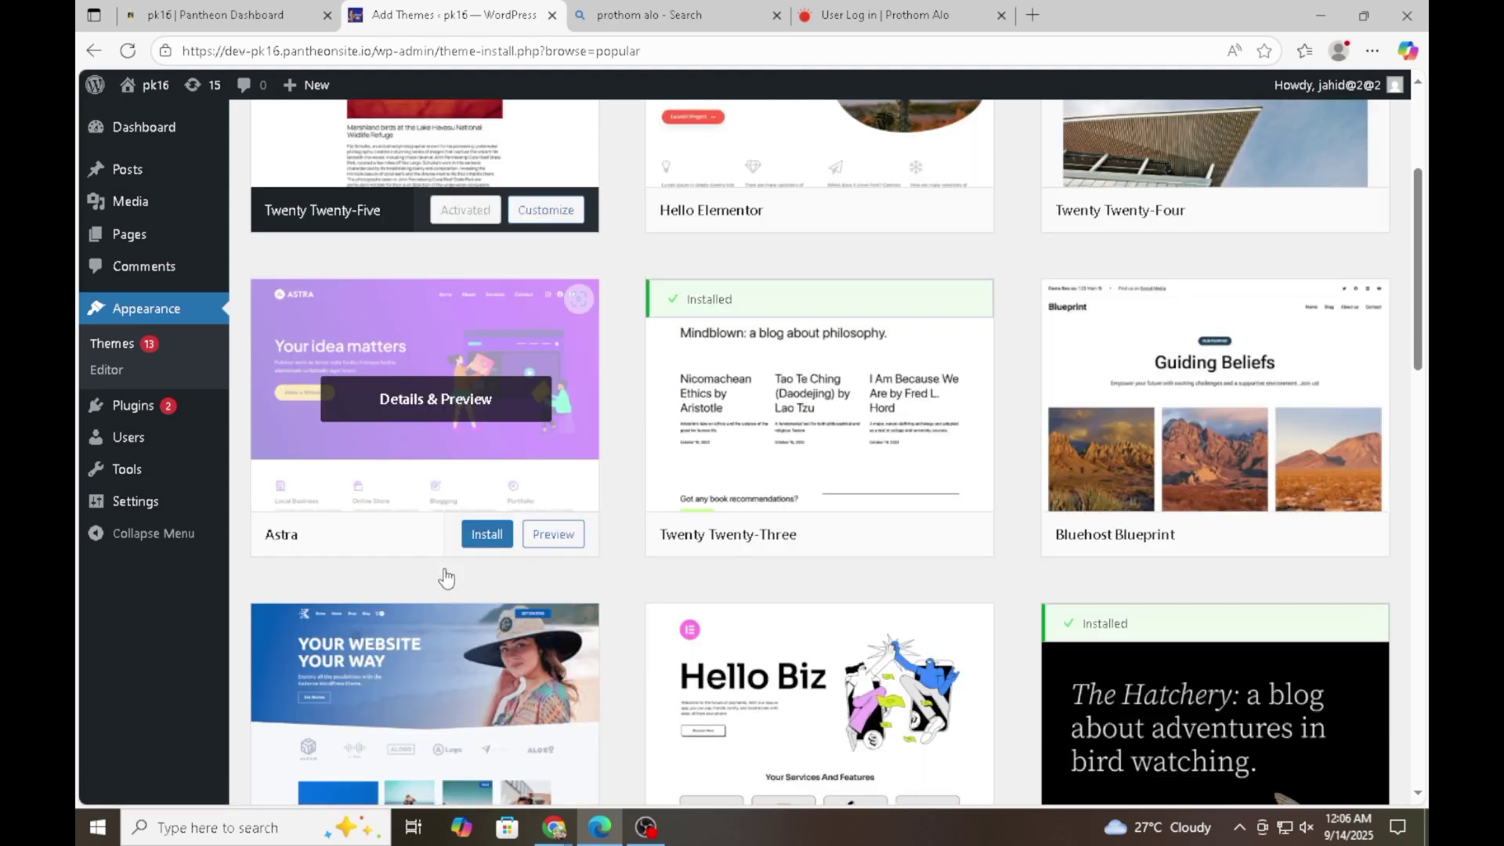
click(484, 543)
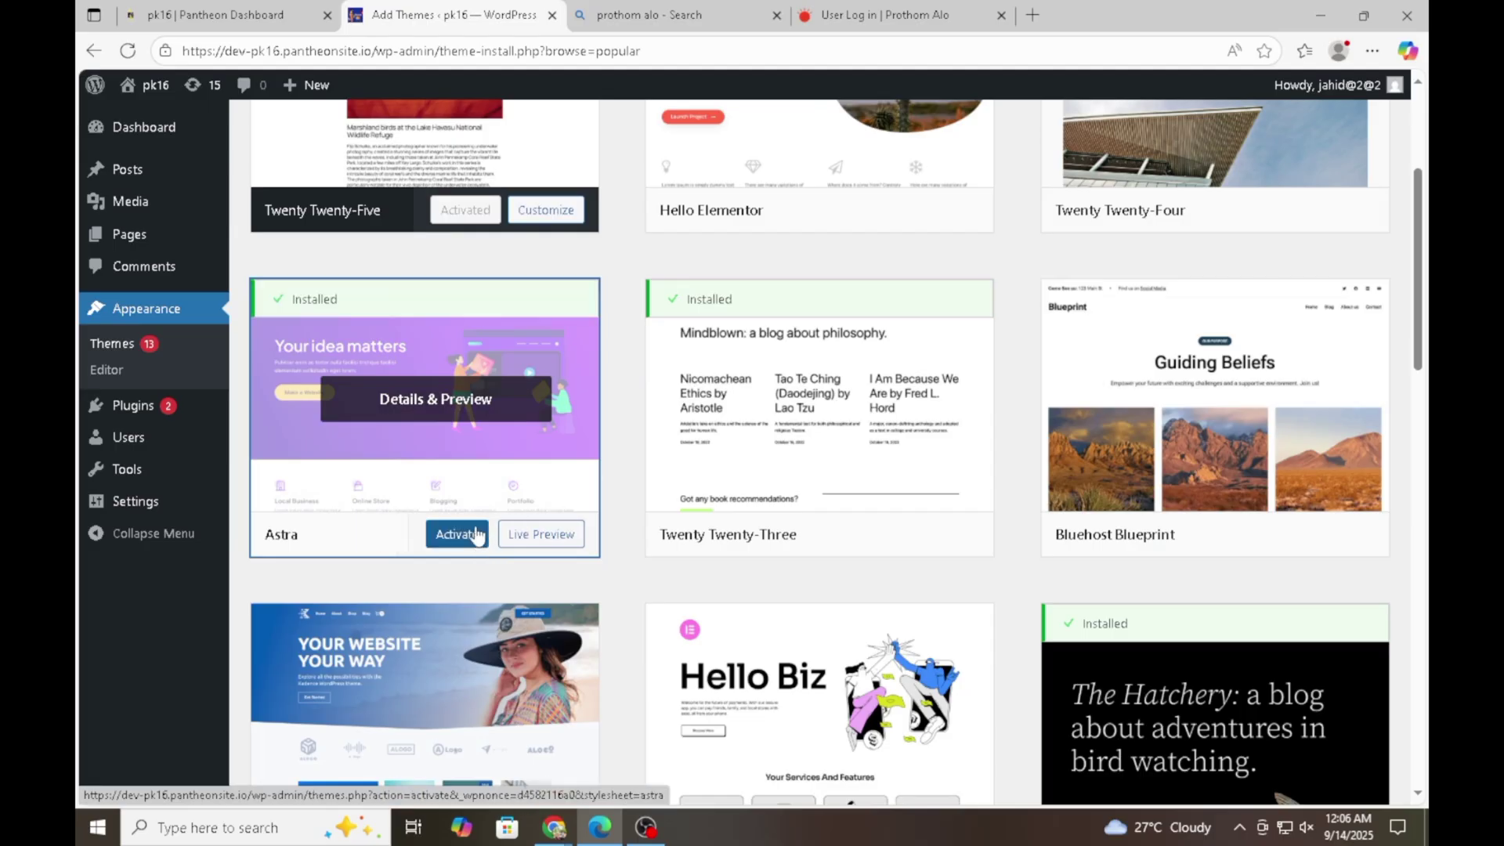
click(476, 540)
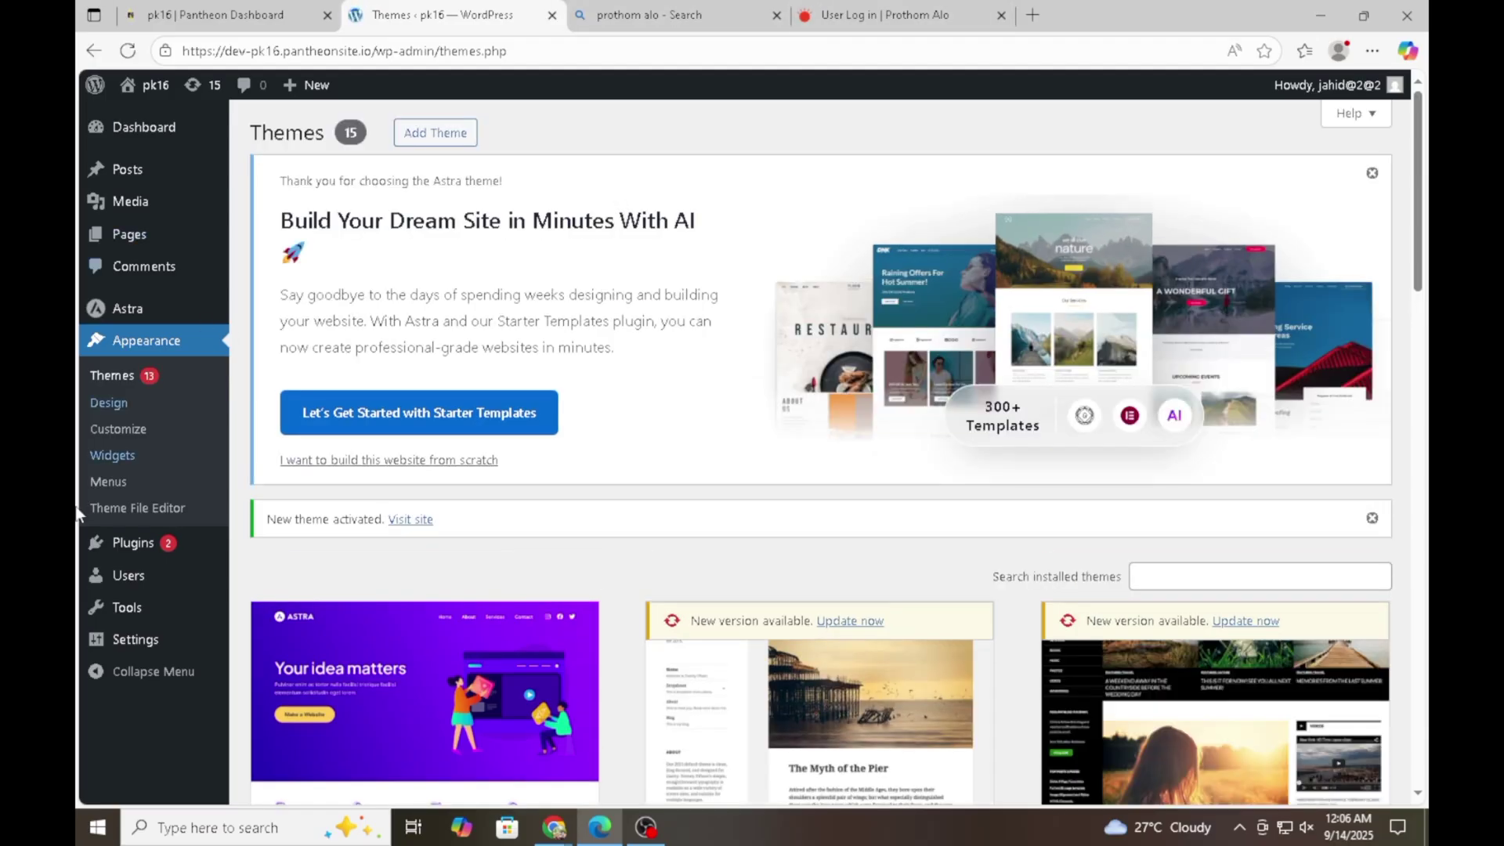
Add a new page titled "home" from the Pages list and disable its title display.
mouse_move(123, 552)
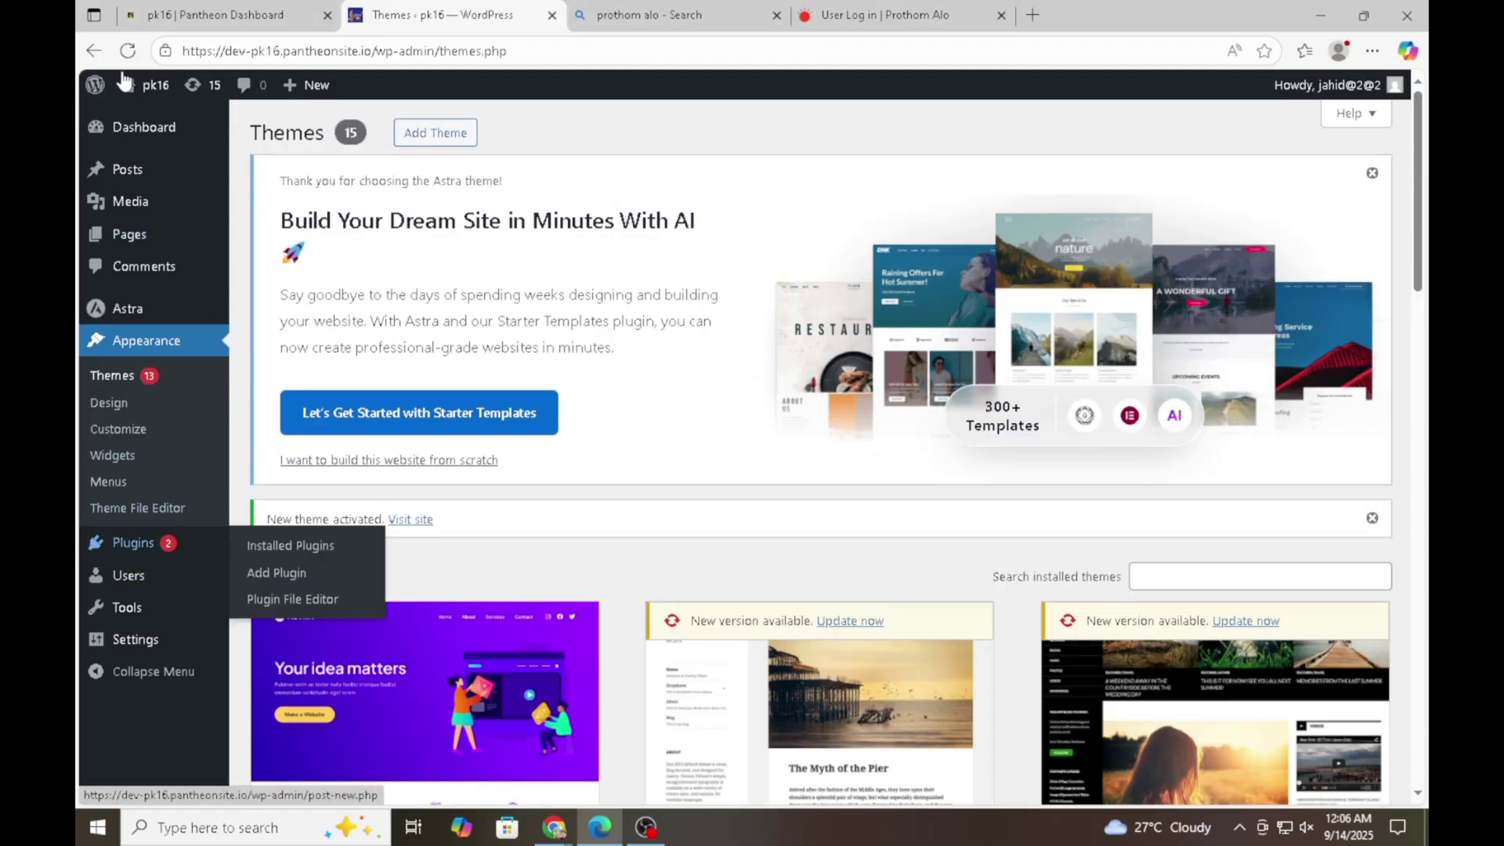
click(129, 239)
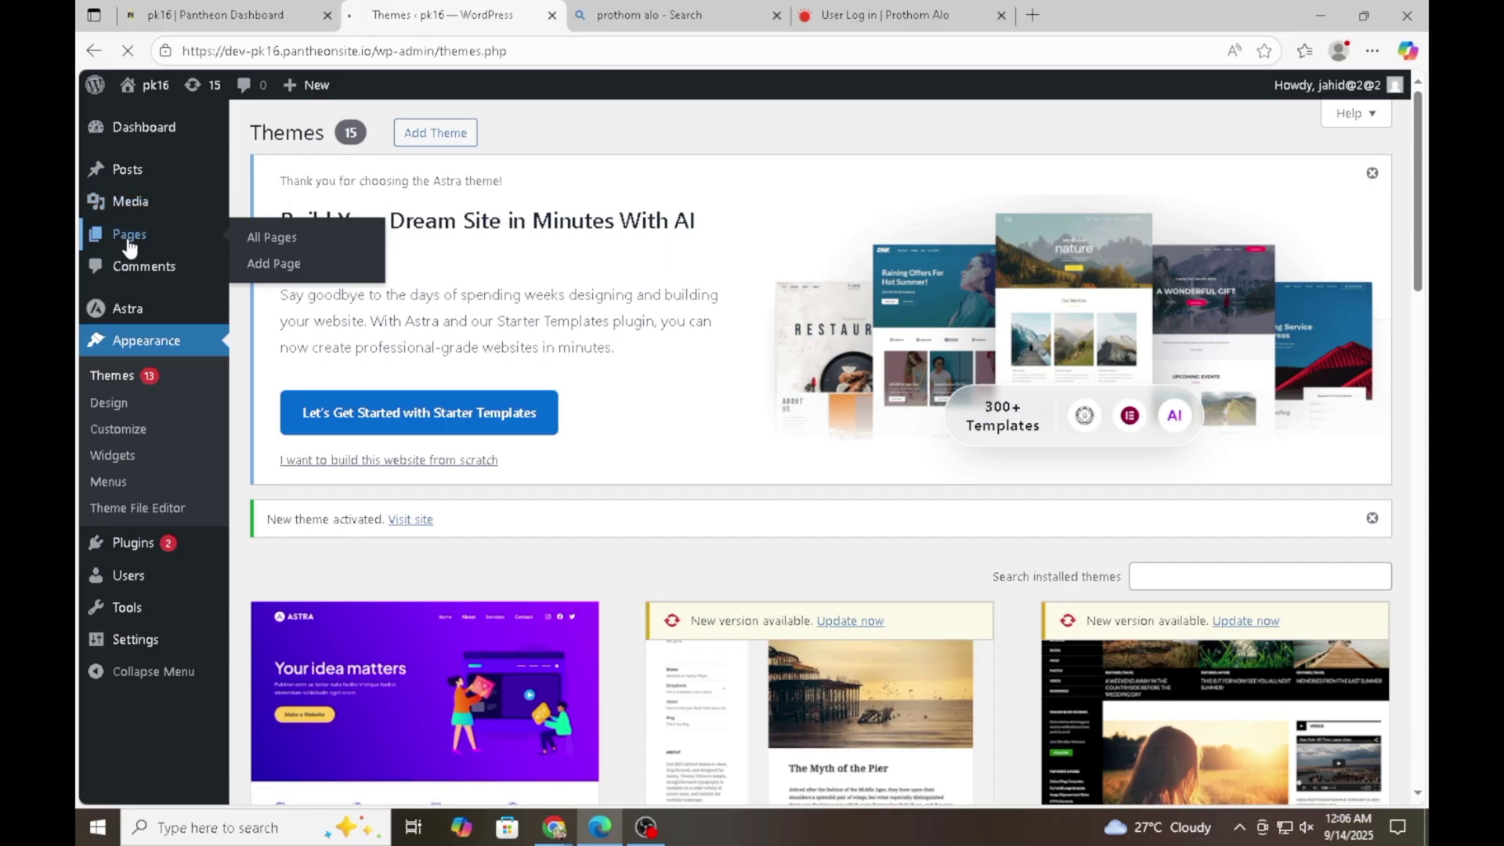
scroll(308, 480, down, 2)
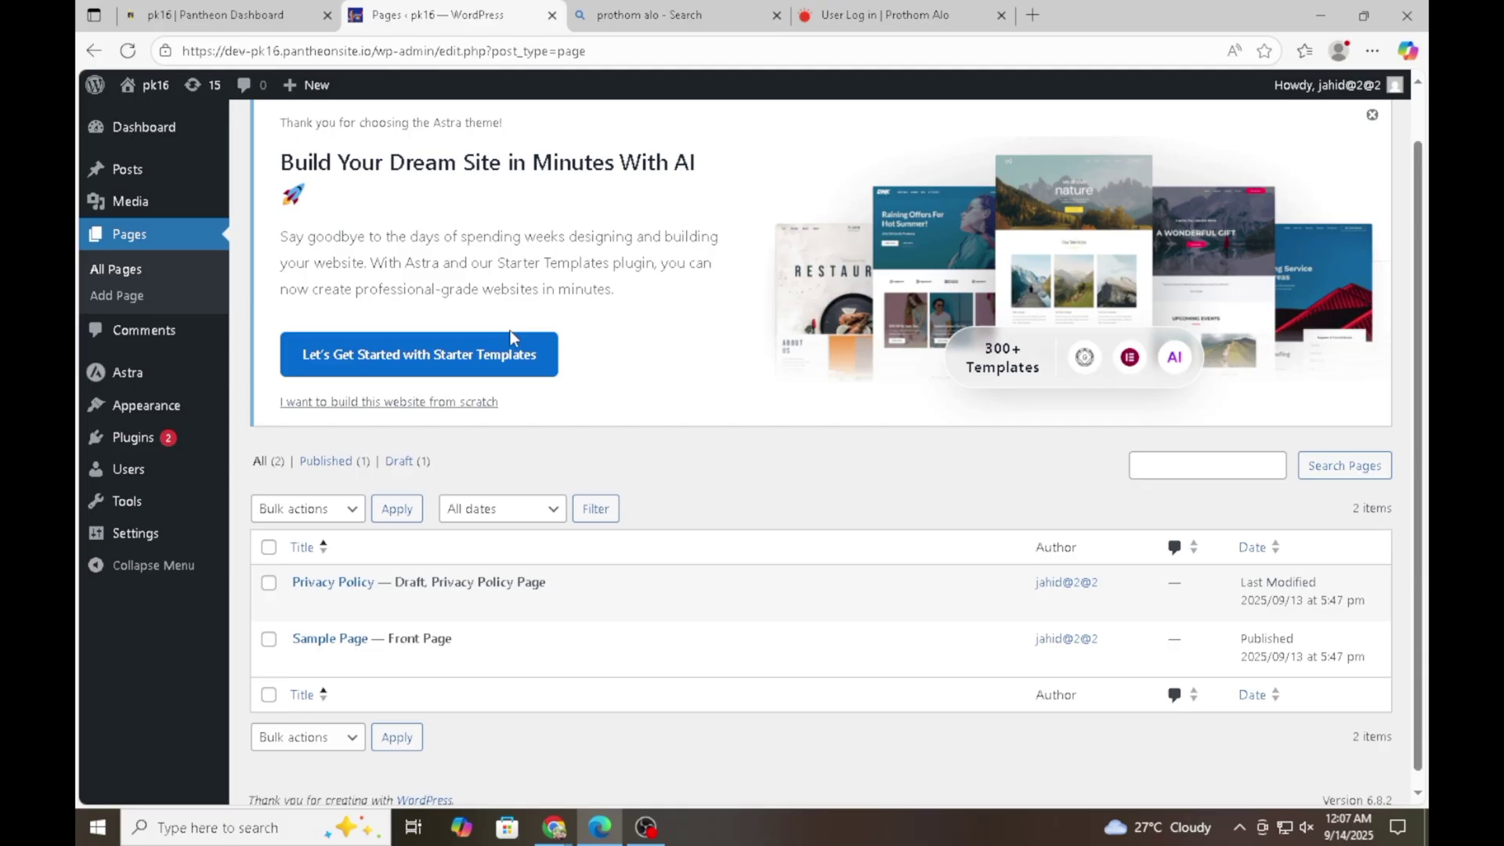
scroll(349, 695, up, 2)
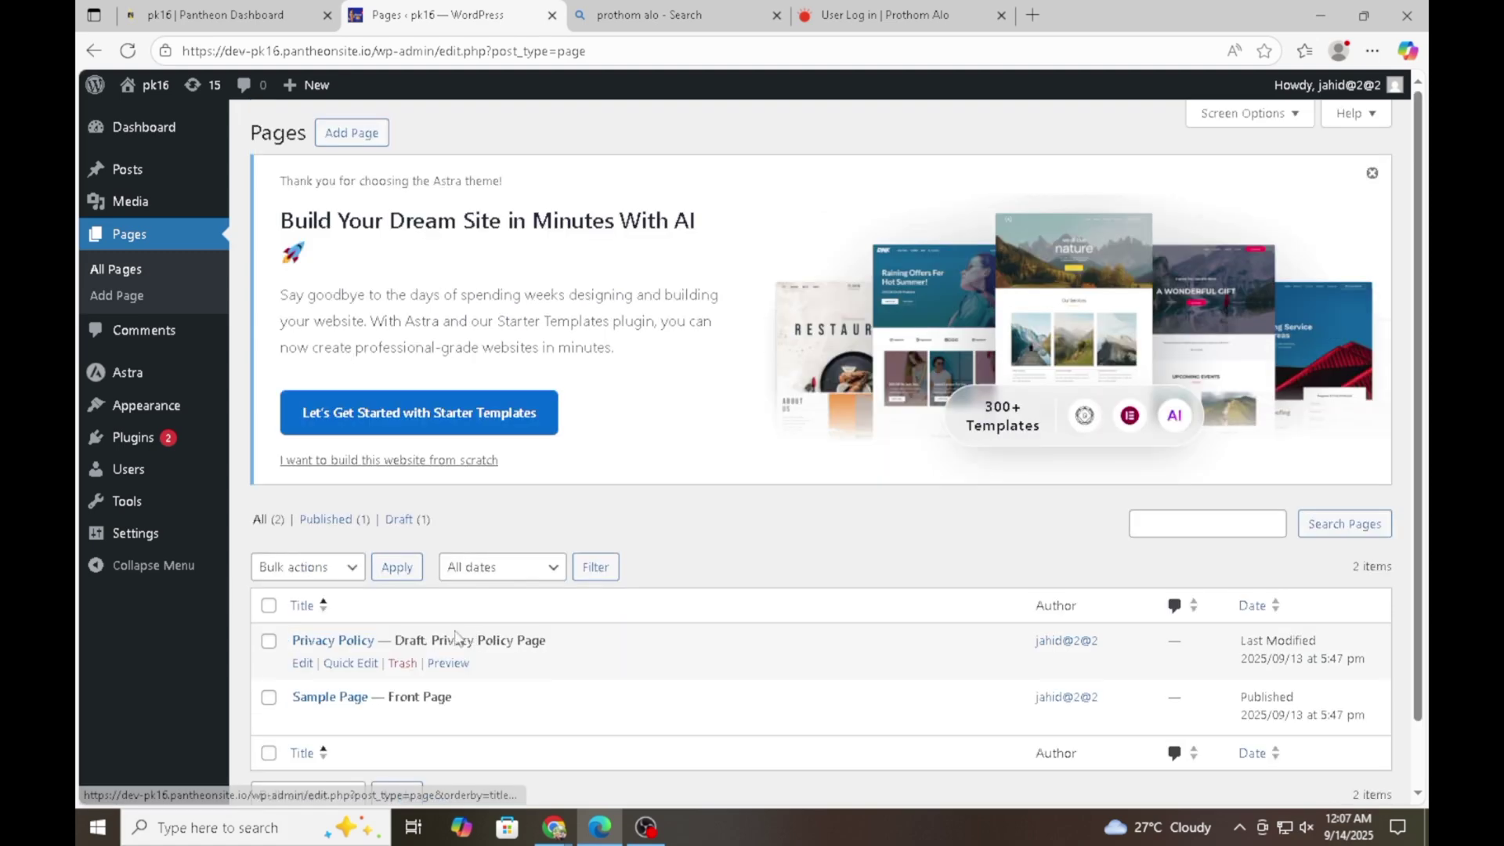
click(352, 134)
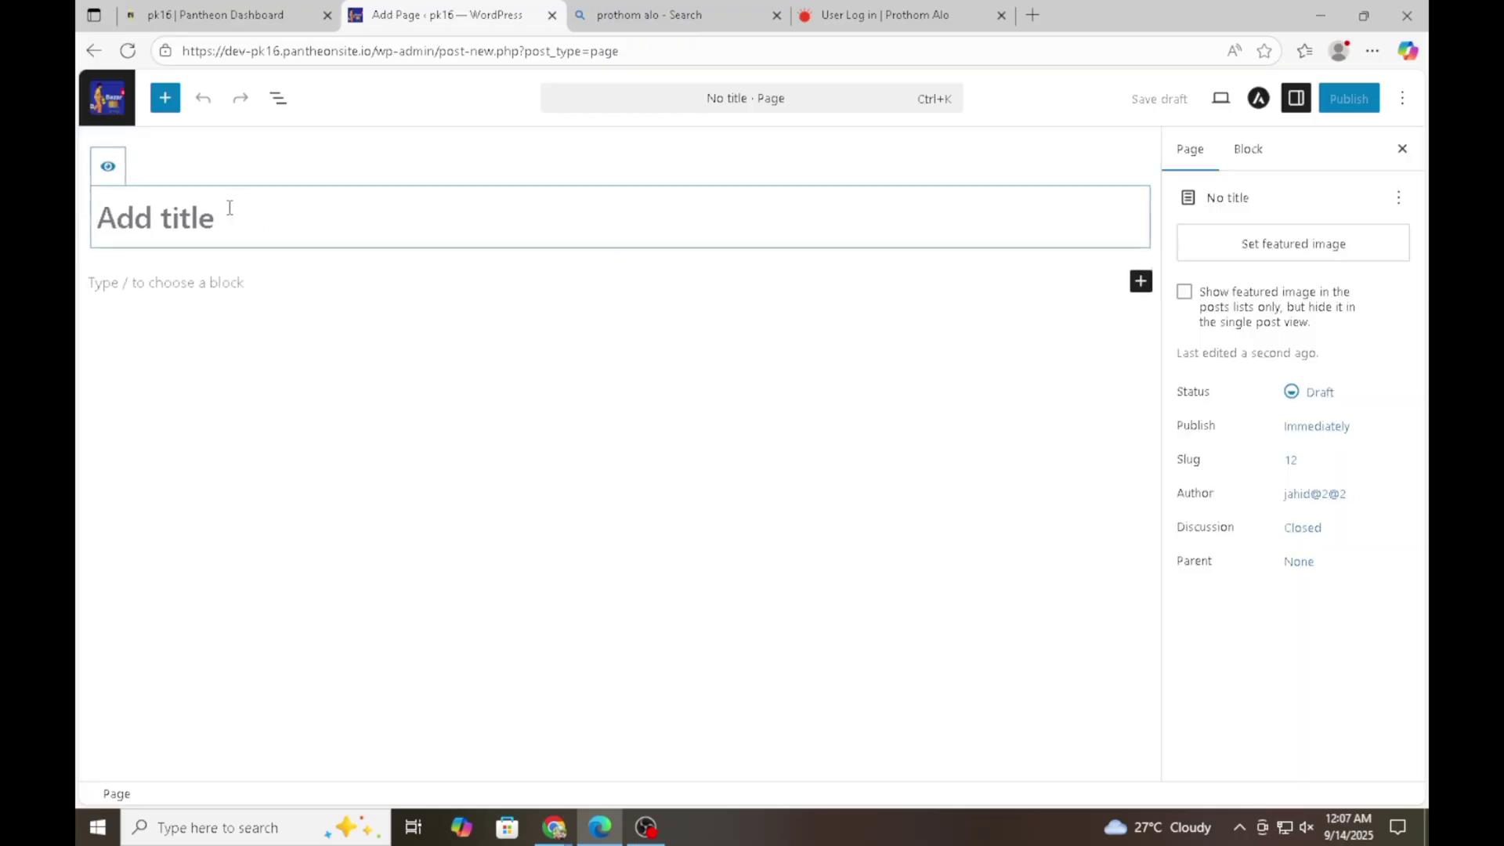
text(home)
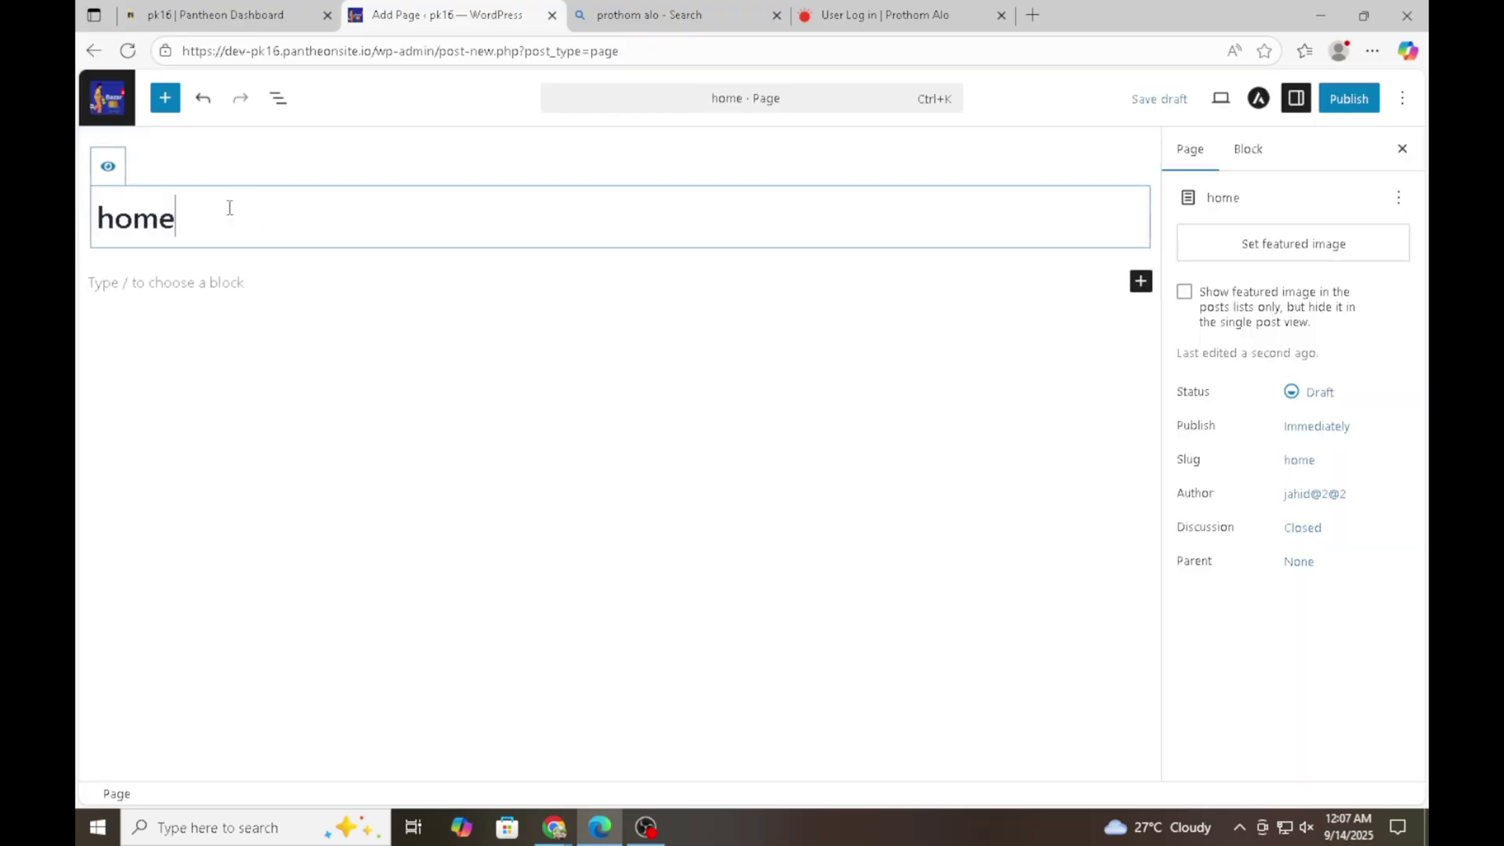
click(107, 167)
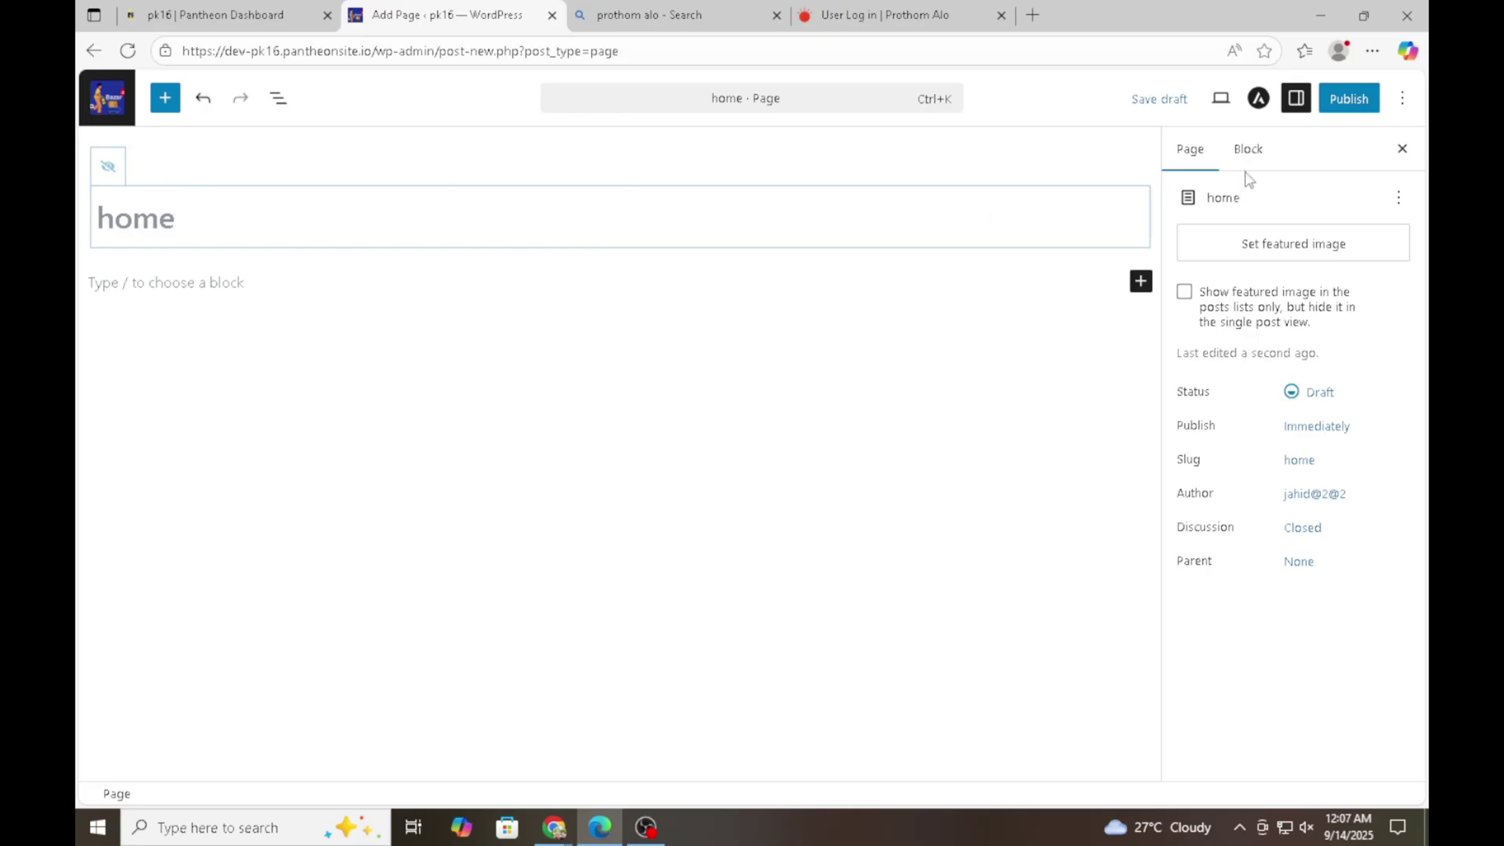
Publish the home page, view it on the live site, and return to its editor.
click(1349, 97)
click(1356, 98)
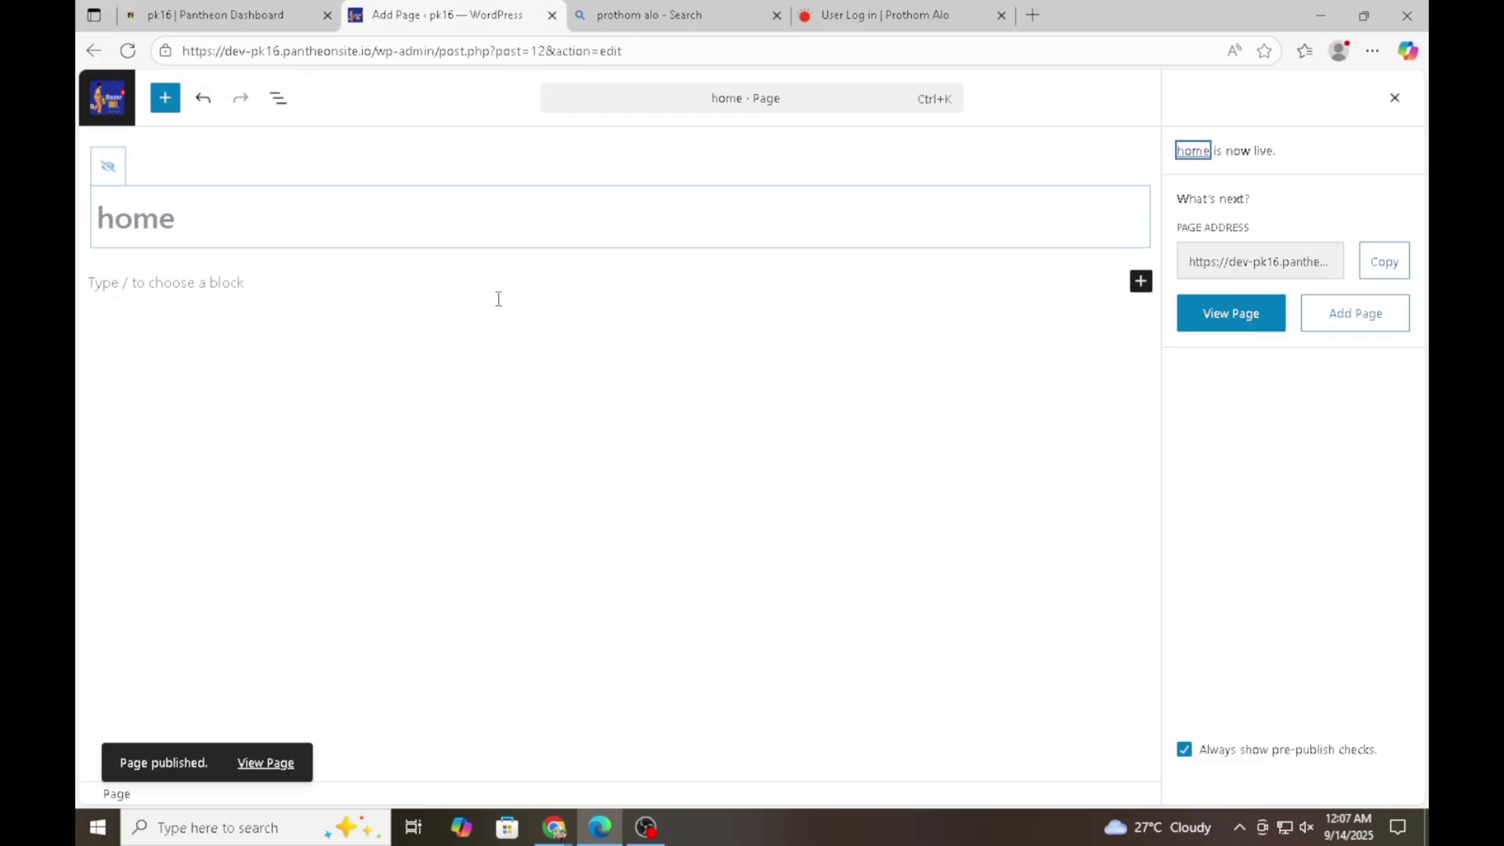
click(1192, 314)
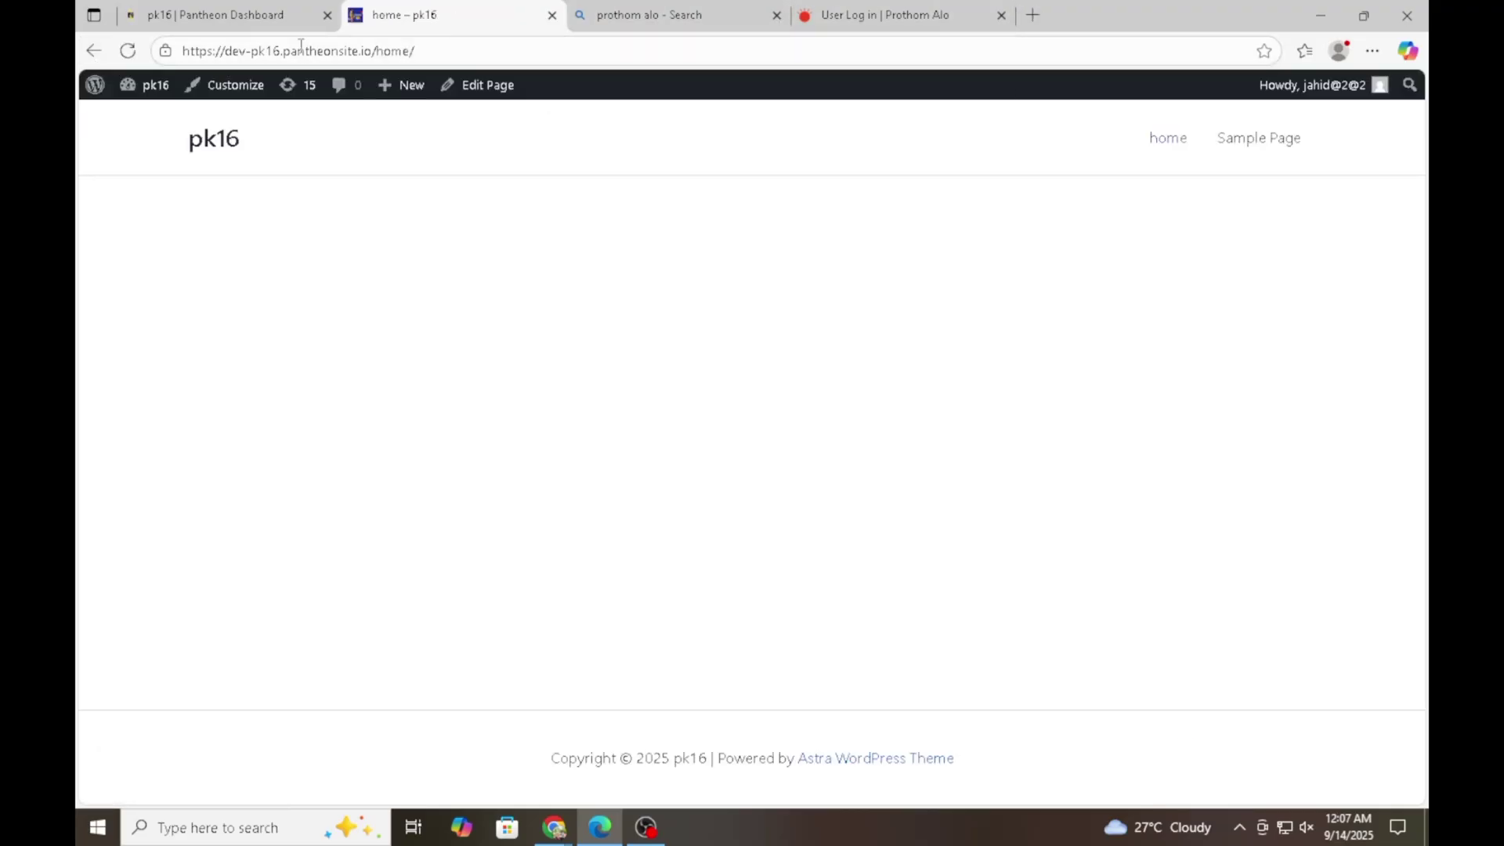
click(93, 50)
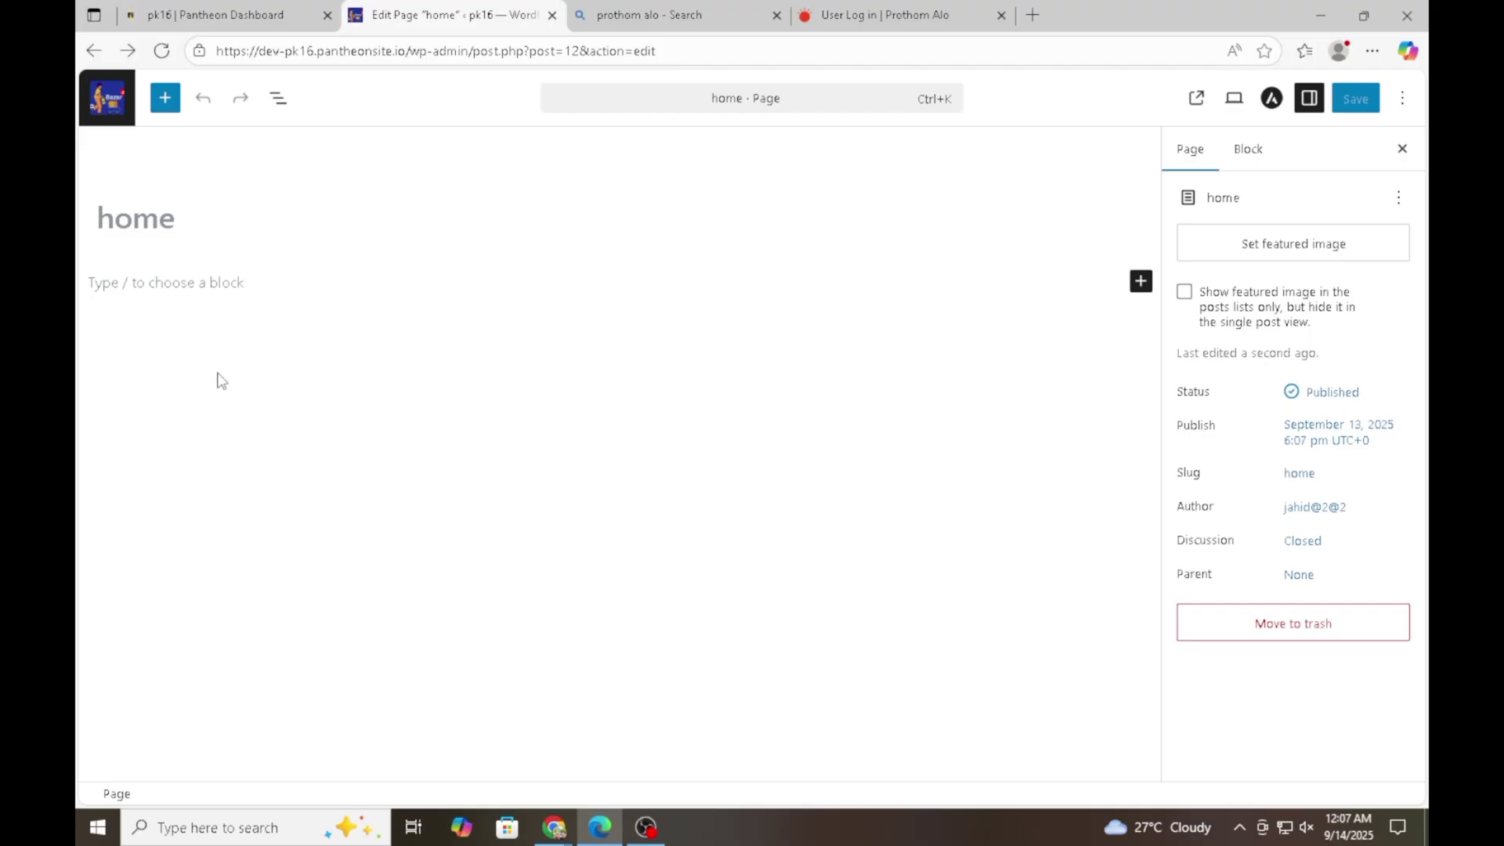
Capture the whole screen with the screenshot tool and outline the editor's header, block inserters and empty canvas with red rectangles.
click(1239, 829)
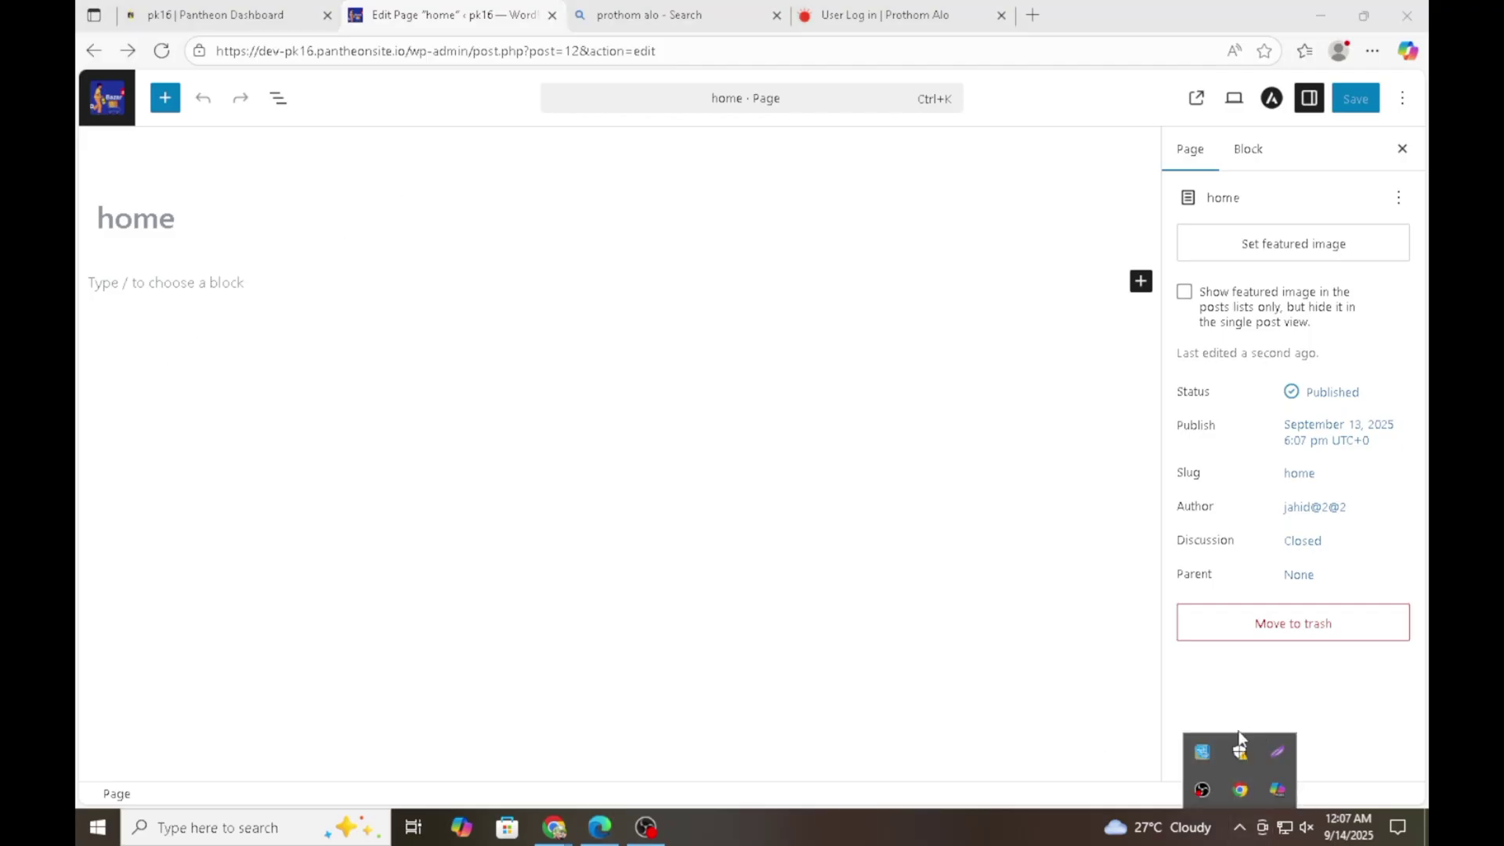
click(1277, 753)
drag(172, 159, 1427, 844)
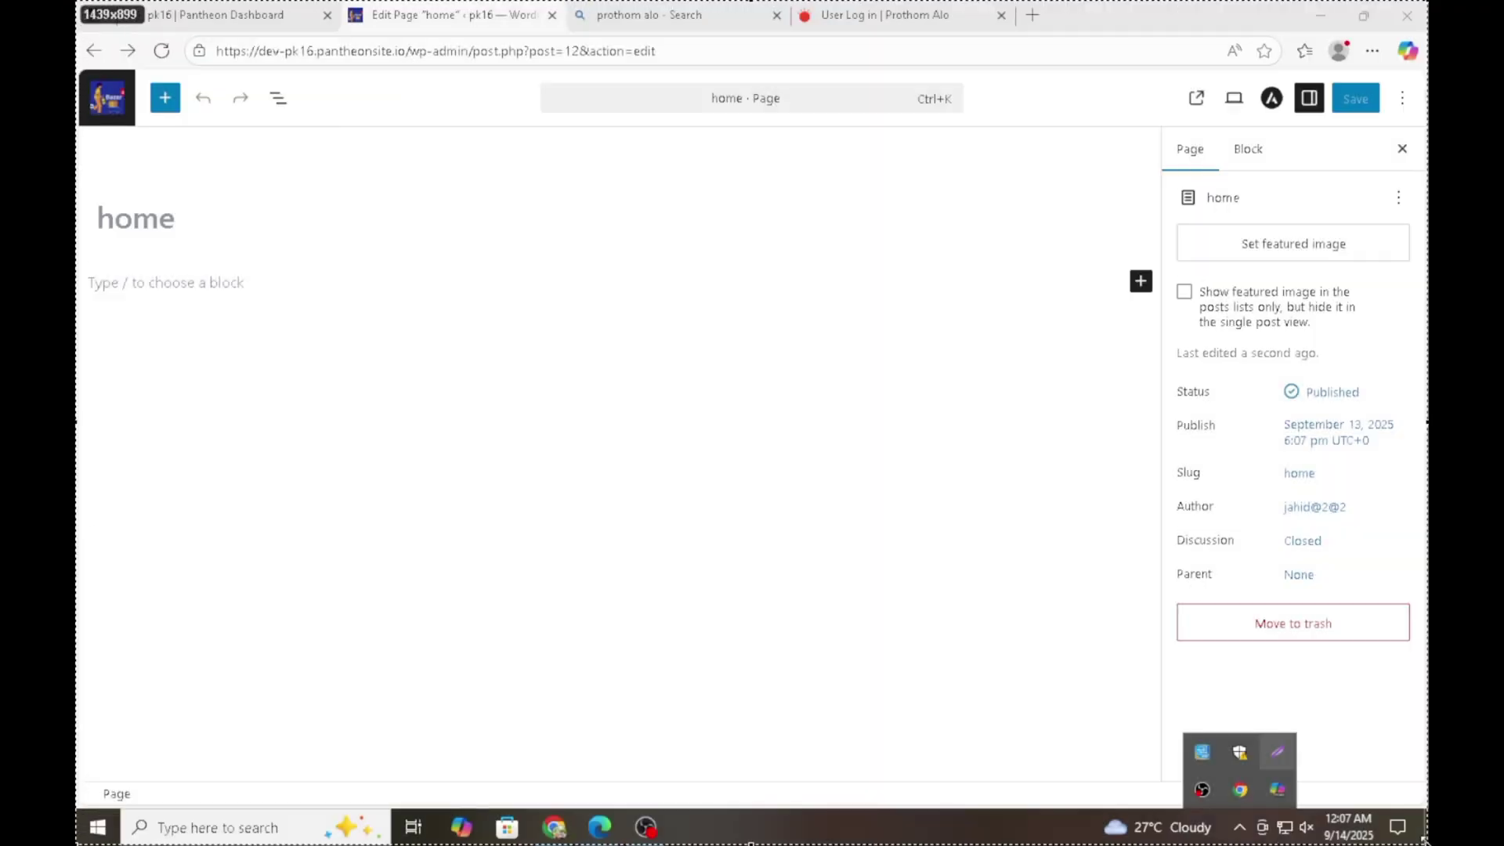
click(1212, 734)
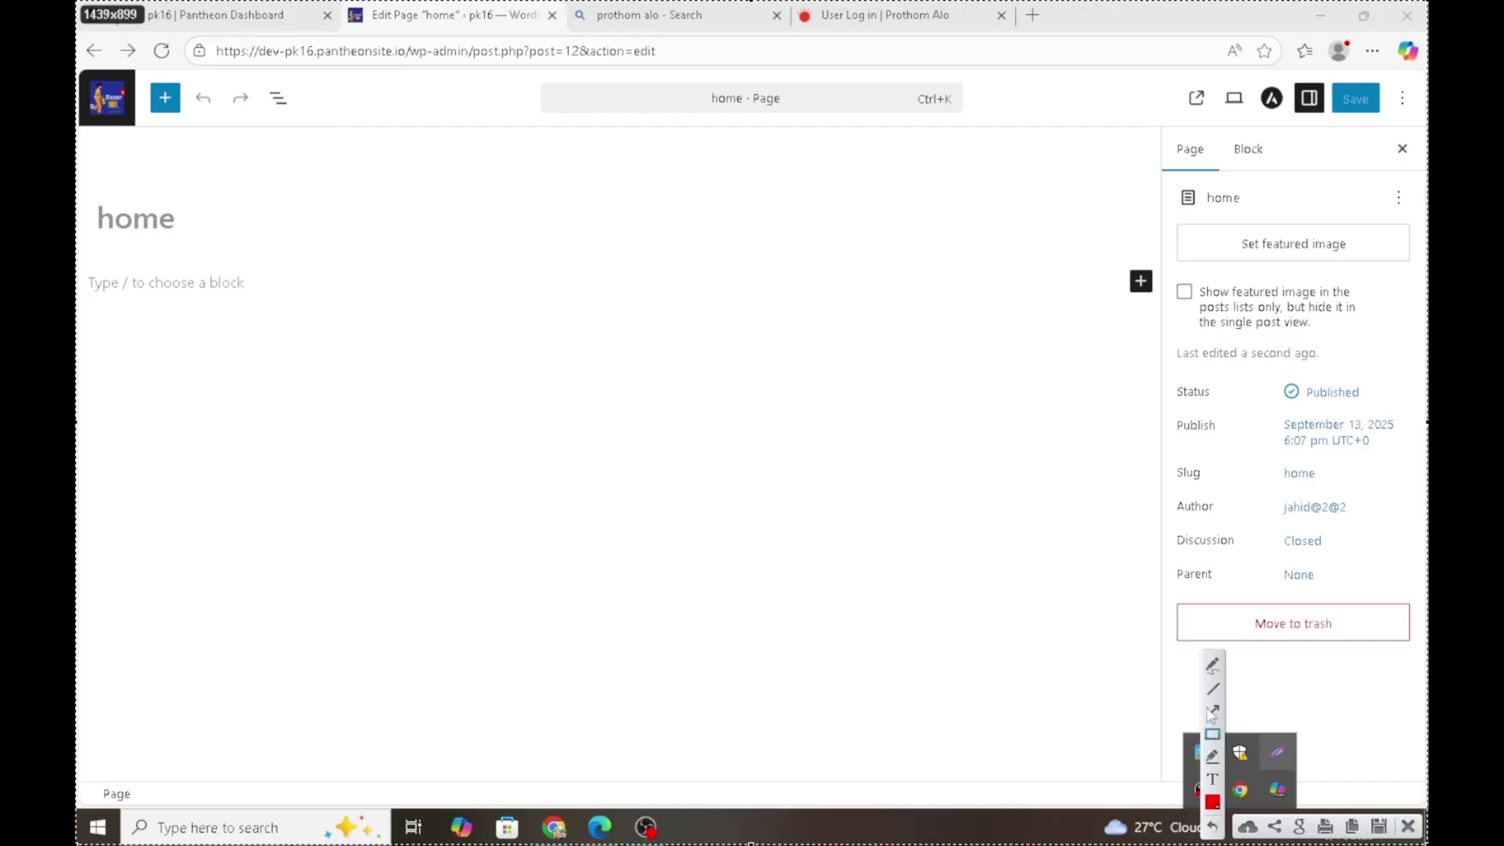
mouse_move(77, 29)
mouse_down()
mouse_move(1109, 175)
mouse_move(1410, 179)
mouse_move(1428, 143)
mouse_up()
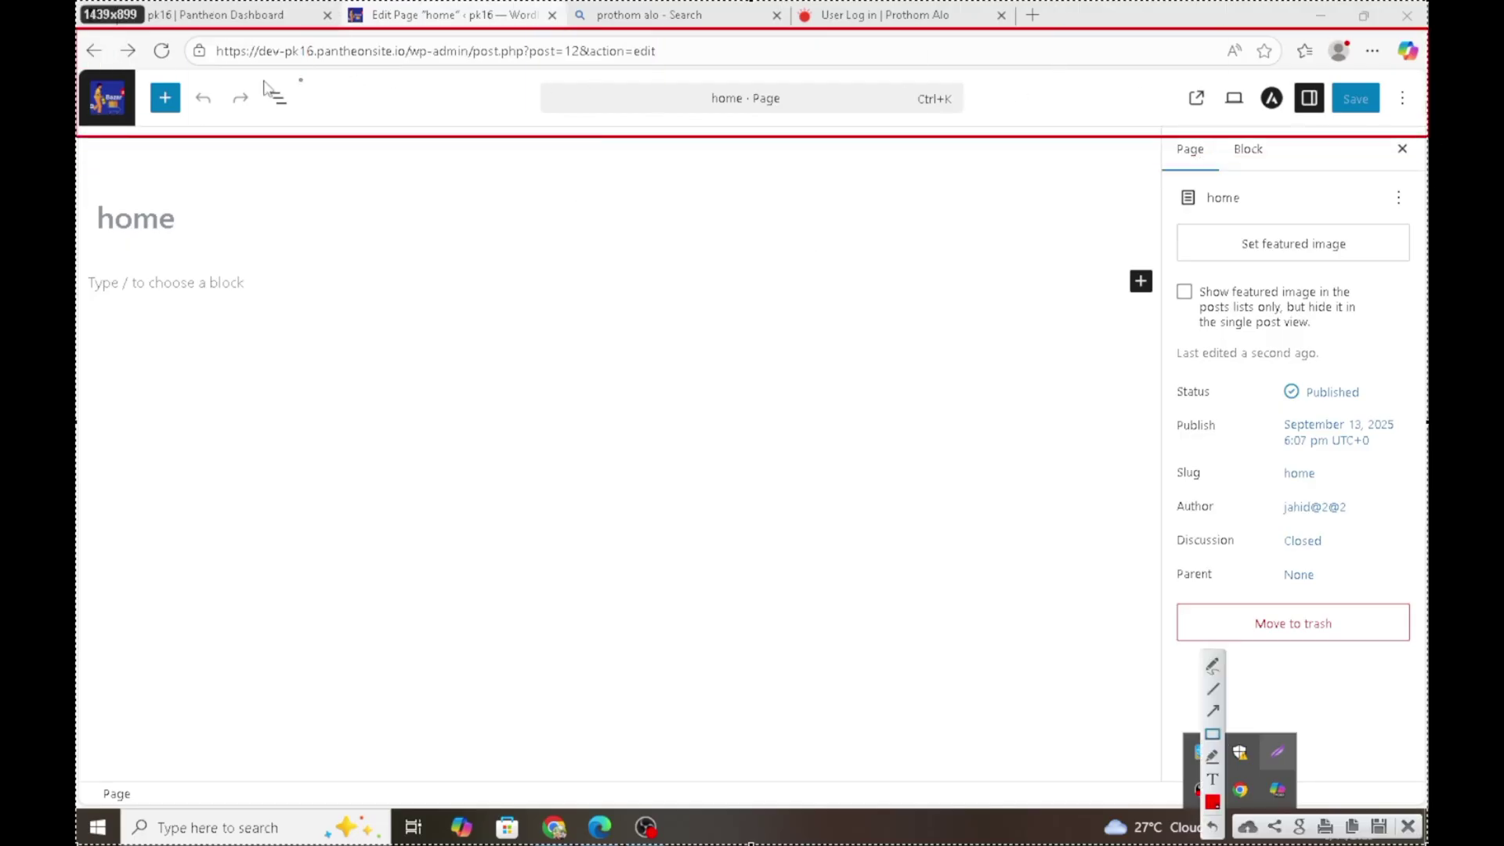
mouse_move(112, 70)
mouse_down()
mouse_move(177, 127)
mouse_move(206, 130)
mouse_up()
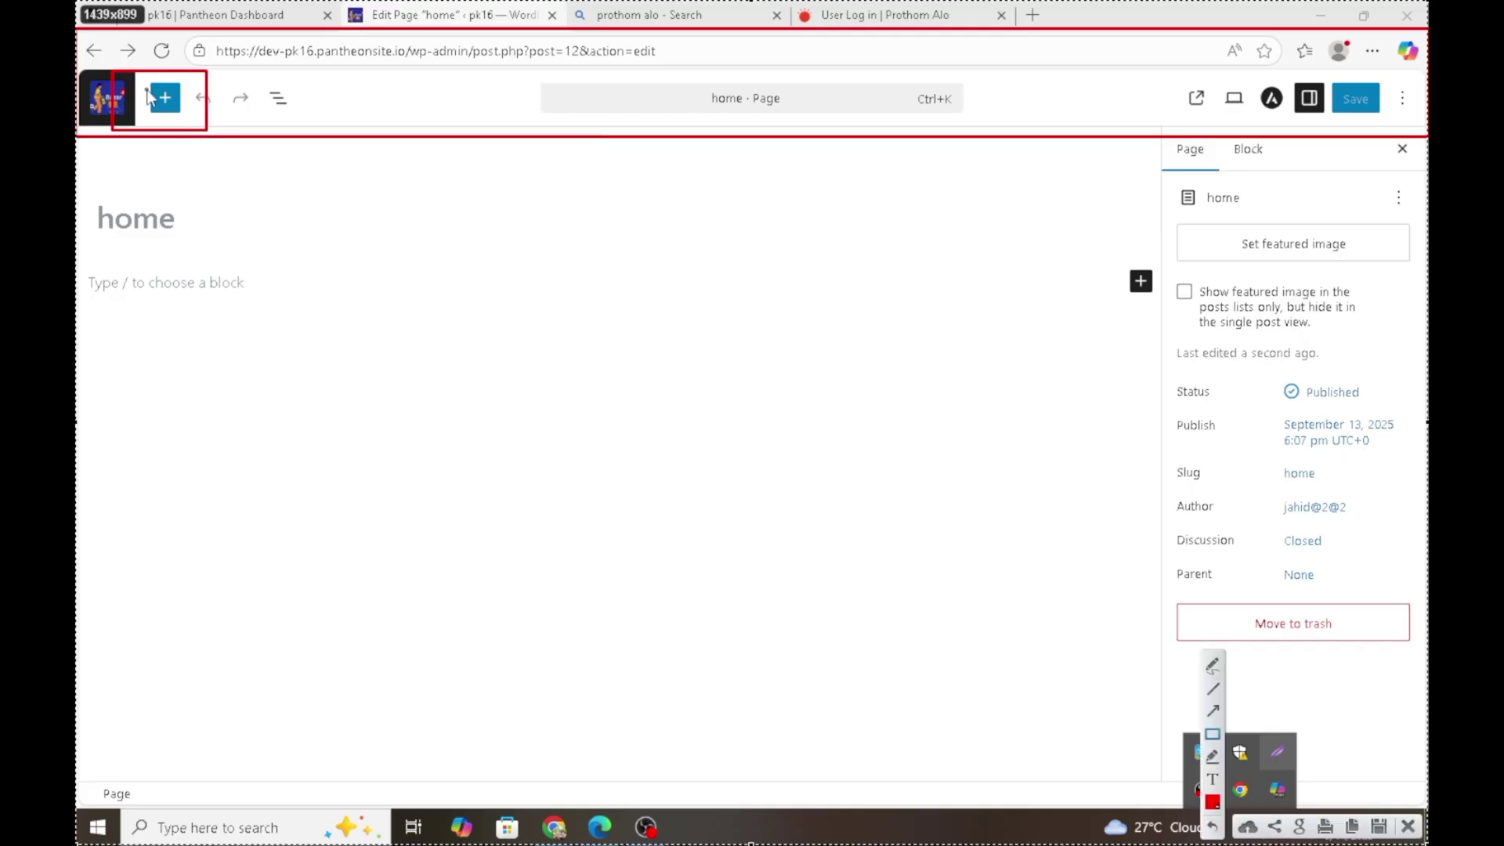
mouse_move(146, 88)
mouse_down()
mouse_move(103, 329)
mouse_move(79, 843)
mouse_up()
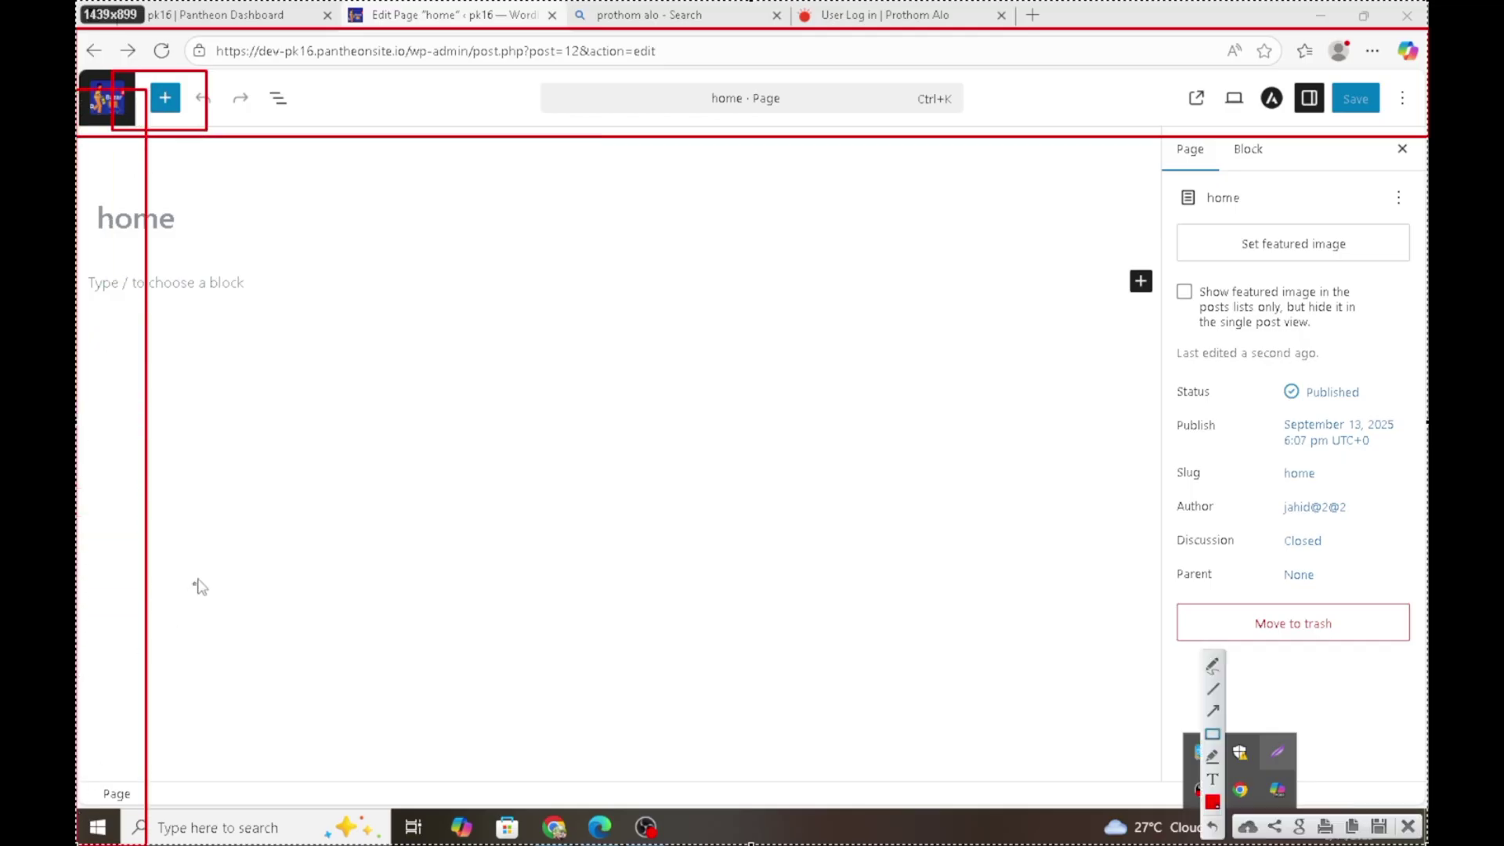
drag(1071, 229, 1164, 384)
mouse_move(114, 58)
mouse_down()
mouse_move(218, 548)
mouse_move(216, 836)
mouse_up()
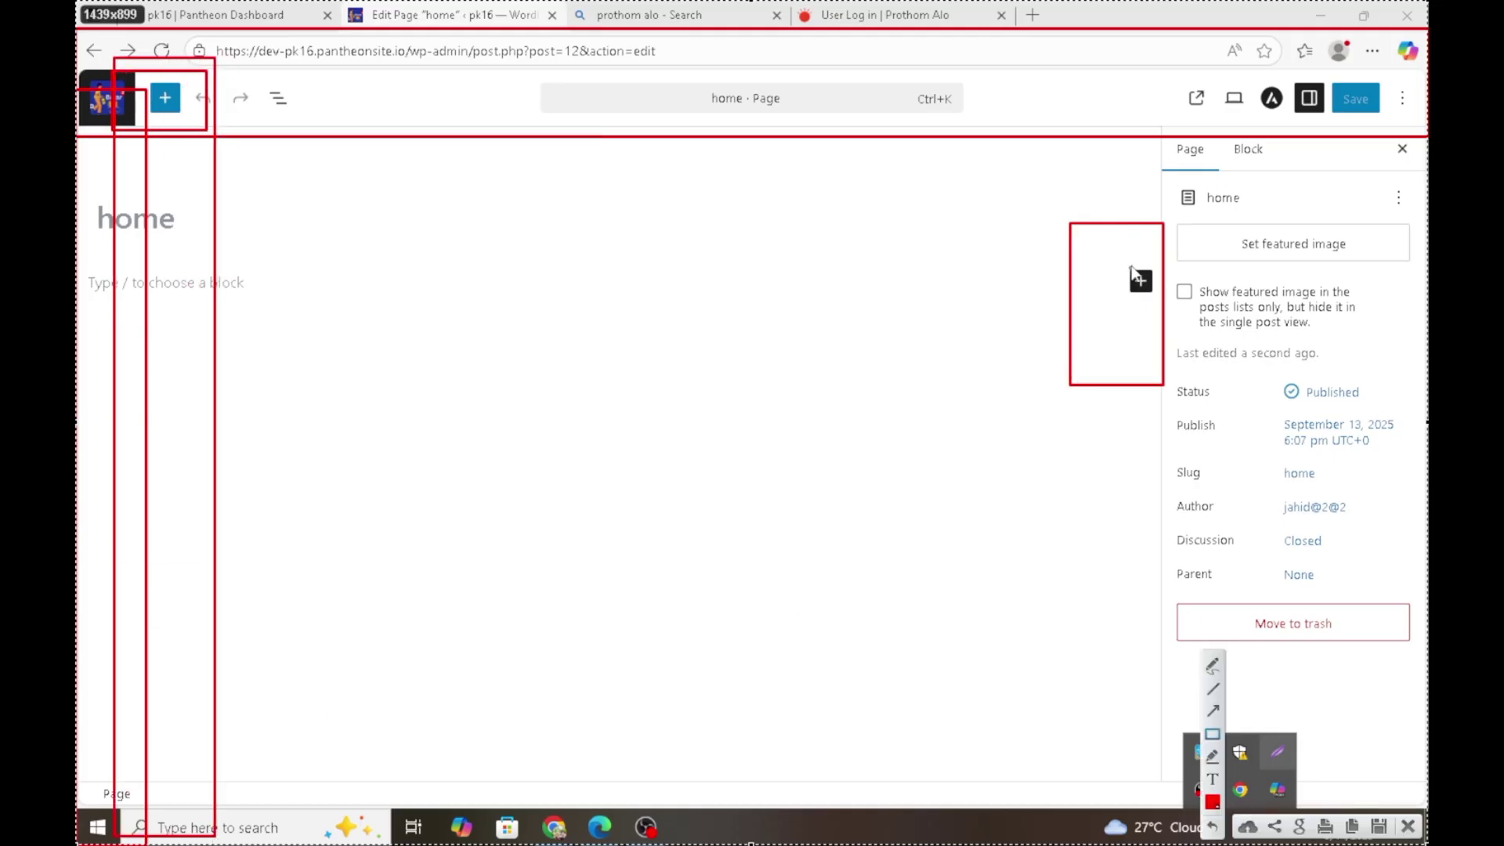
drag(1107, 240, 1156, 328)
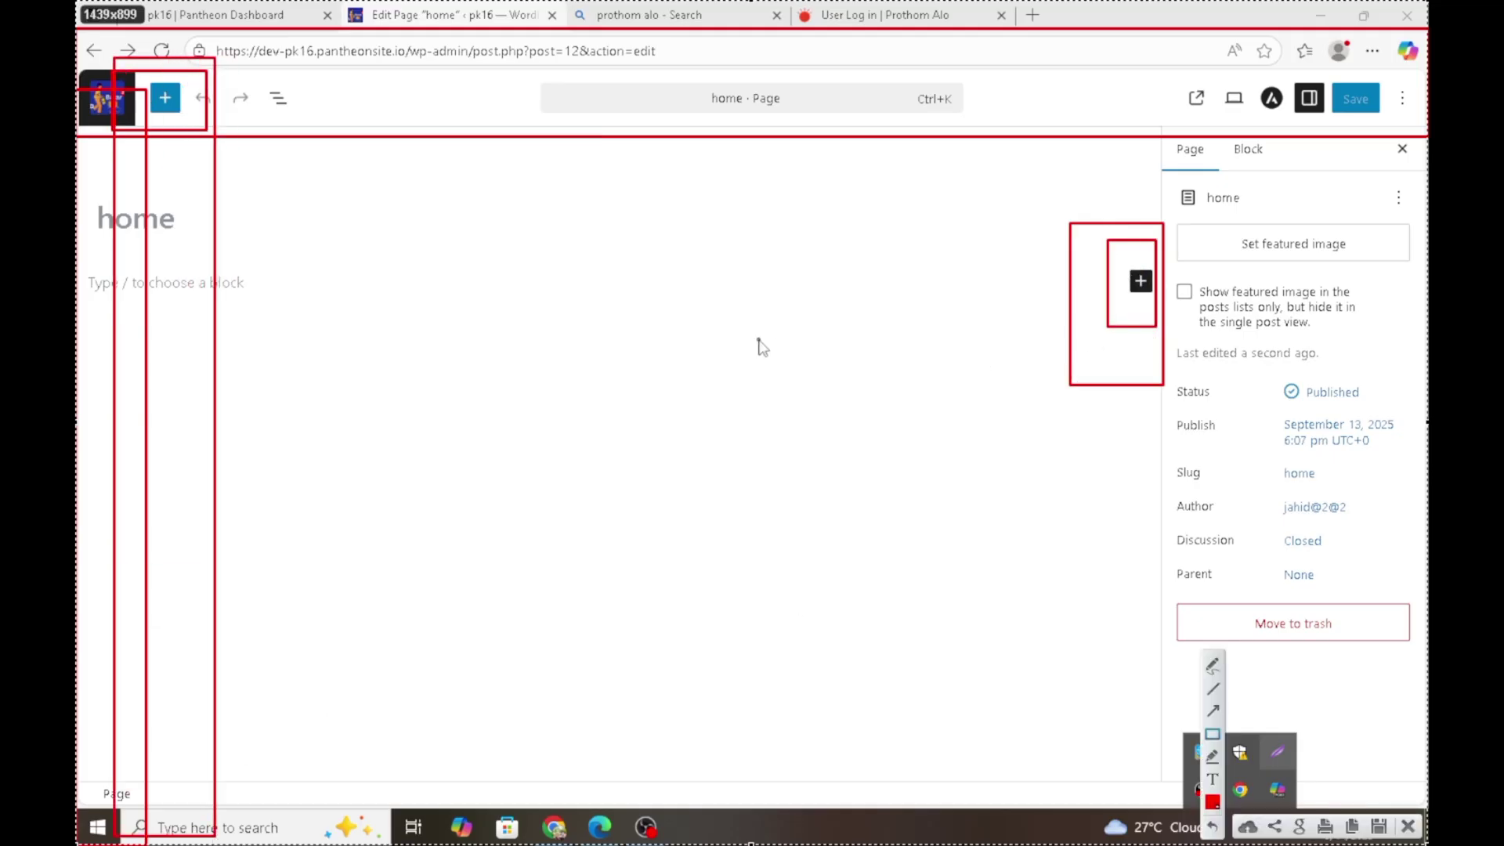
drag(758, 339, 1017, 414)
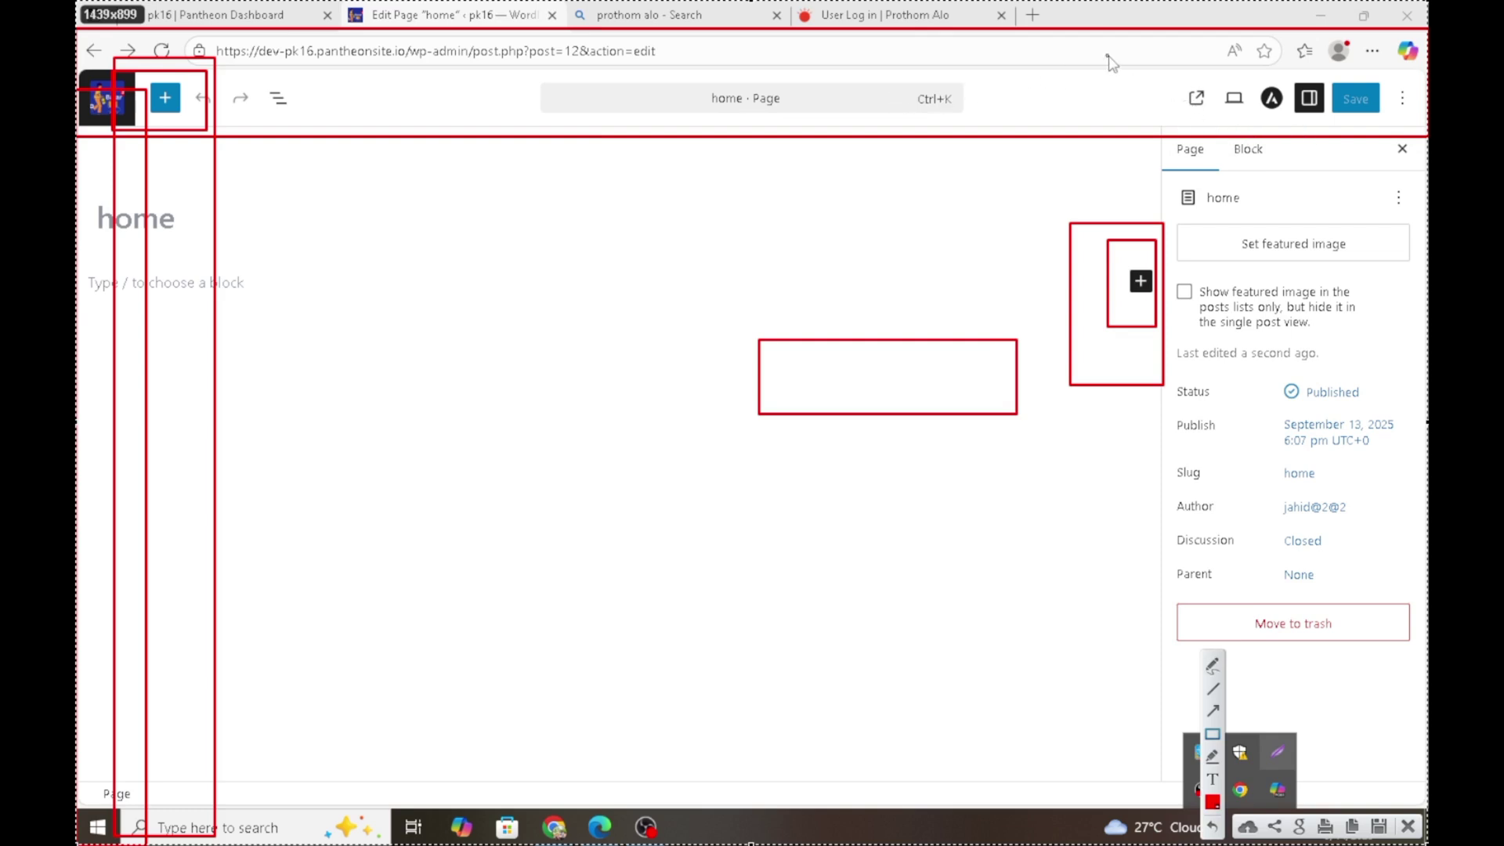
Outline the save controls, Astra settings icon and page settings with red rectangles on the capture, and discard it.
drag(1108, 56, 1427, 139)
mouse_move(1250, 84)
mouse_down()
mouse_move(1288, 134)
mouse_move(1288, 119)
mouse_up()
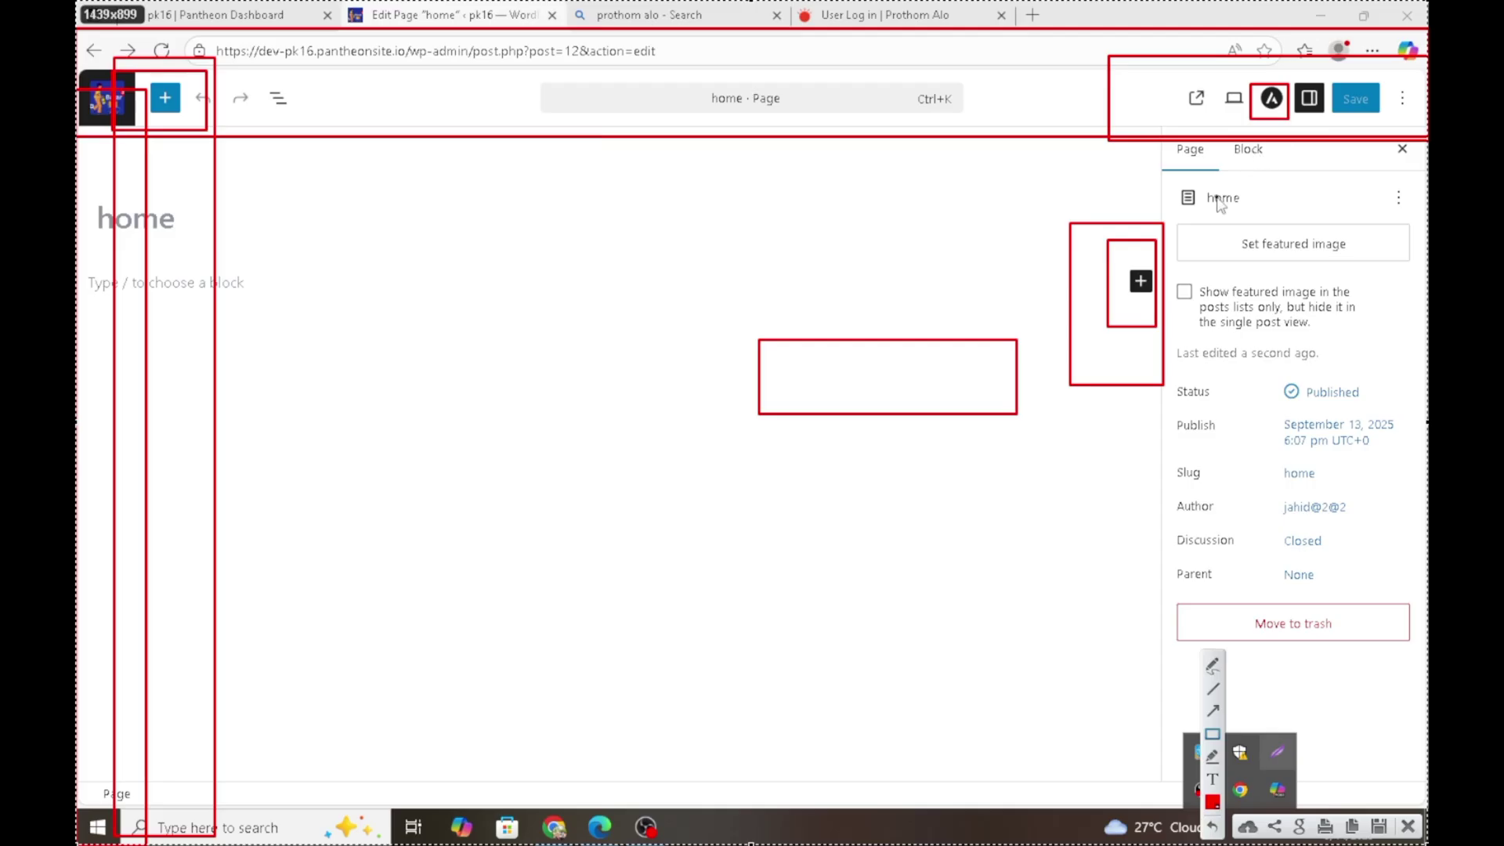
mouse_move(1173, 144)
mouse_down()
mouse_move(1254, 228)
mouse_move(1276, 217)
mouse_move(1345, 258)
mouse_move(1388, 261)
mouse_up()
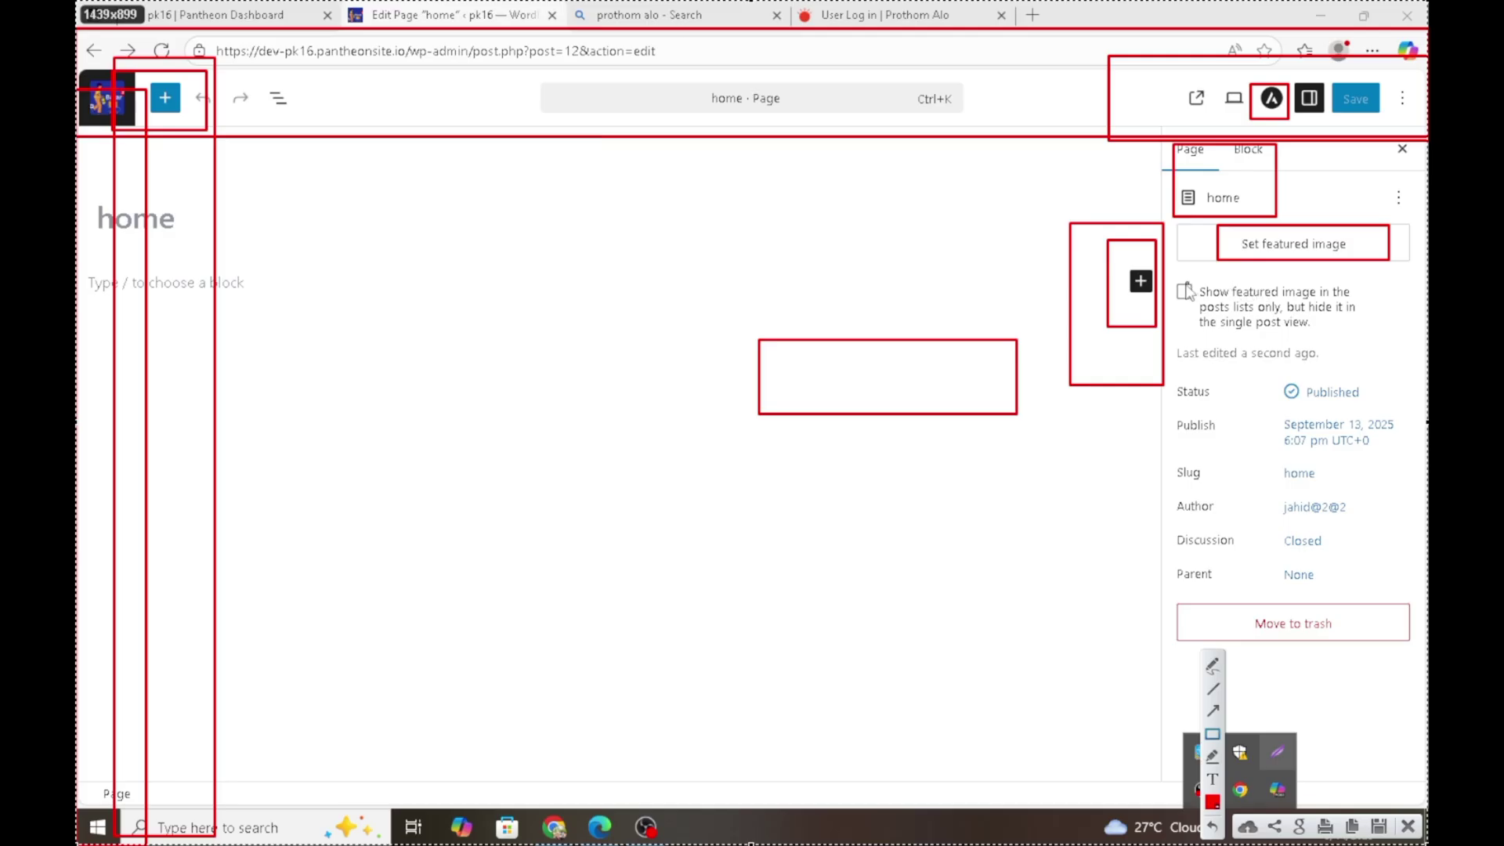
drag(1180, 382, 1403, 406)
drag(1177, 413, 1418, 459)
mouse_move(1193, 453)
mouse_down()
mouse_move(1316, 668)
mouse_move(1426, 660)
mouse_up()
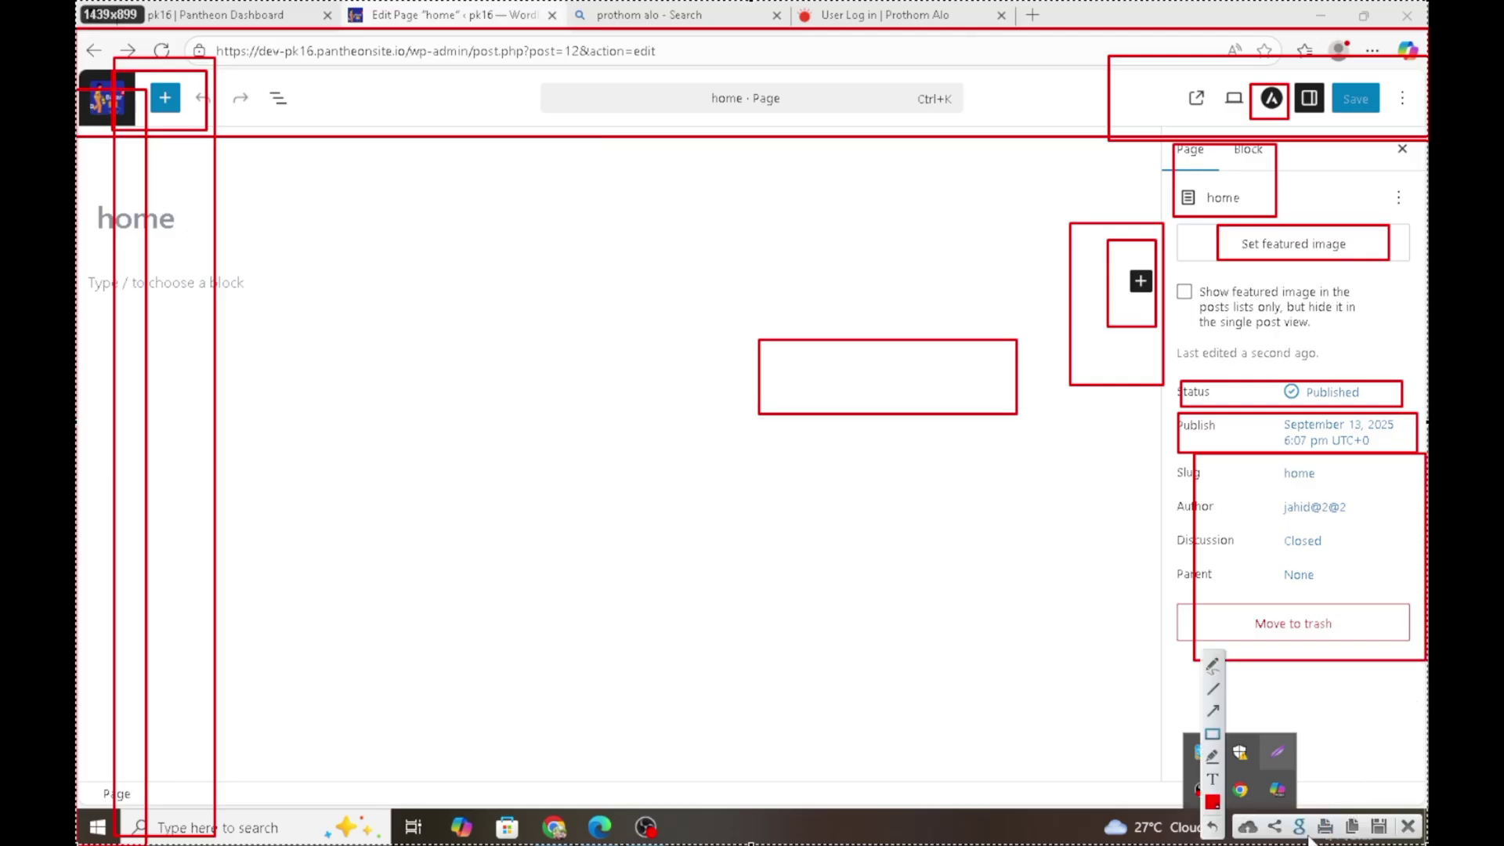
click(1408, 827)
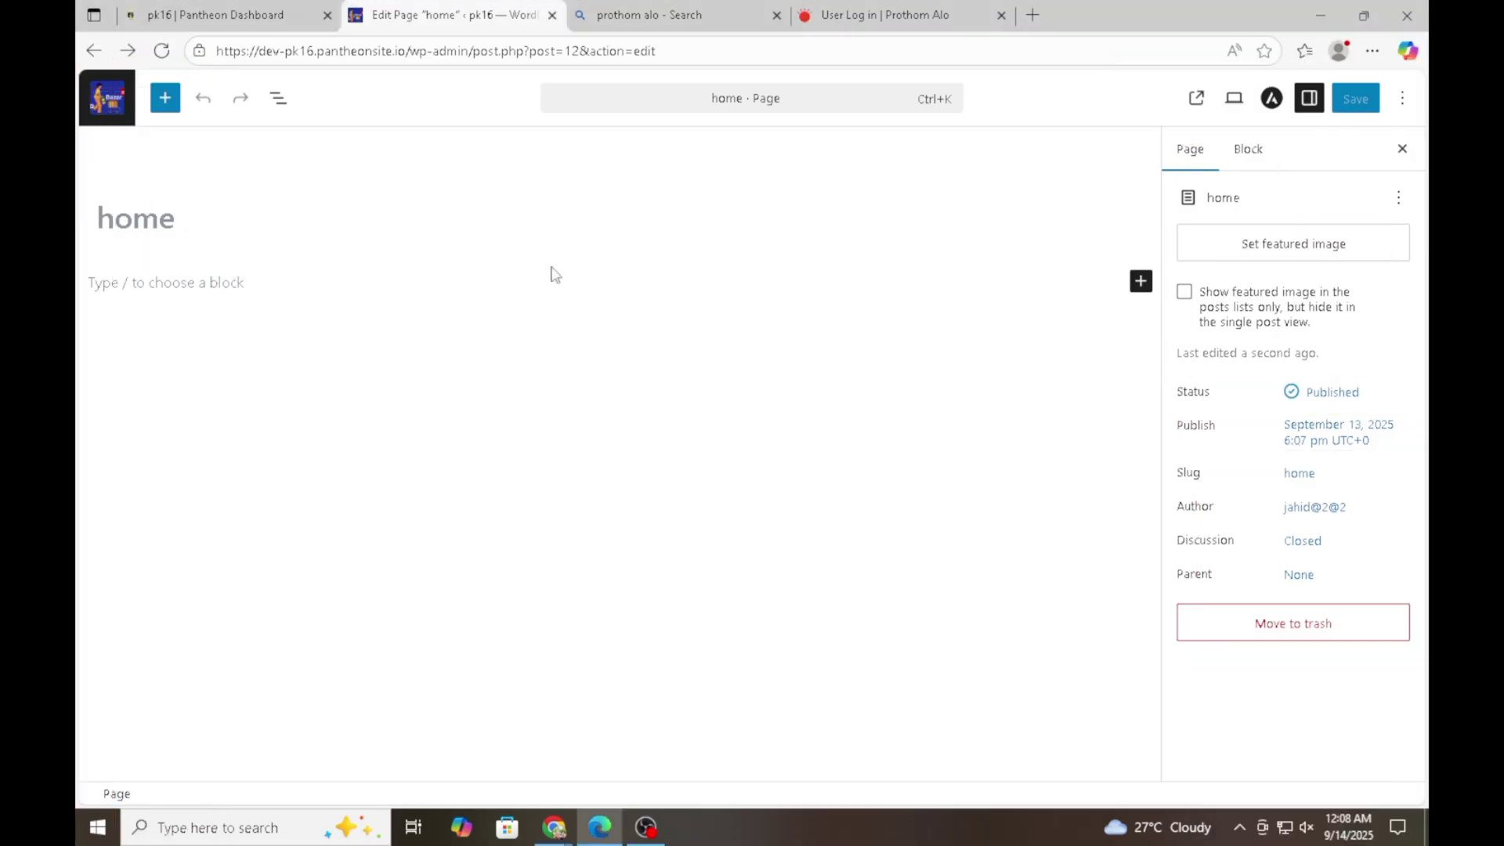
Examine the available blocks in the quick inserter and the full block library, from text and media to embeds and theme blocks.
click(1141, 282)
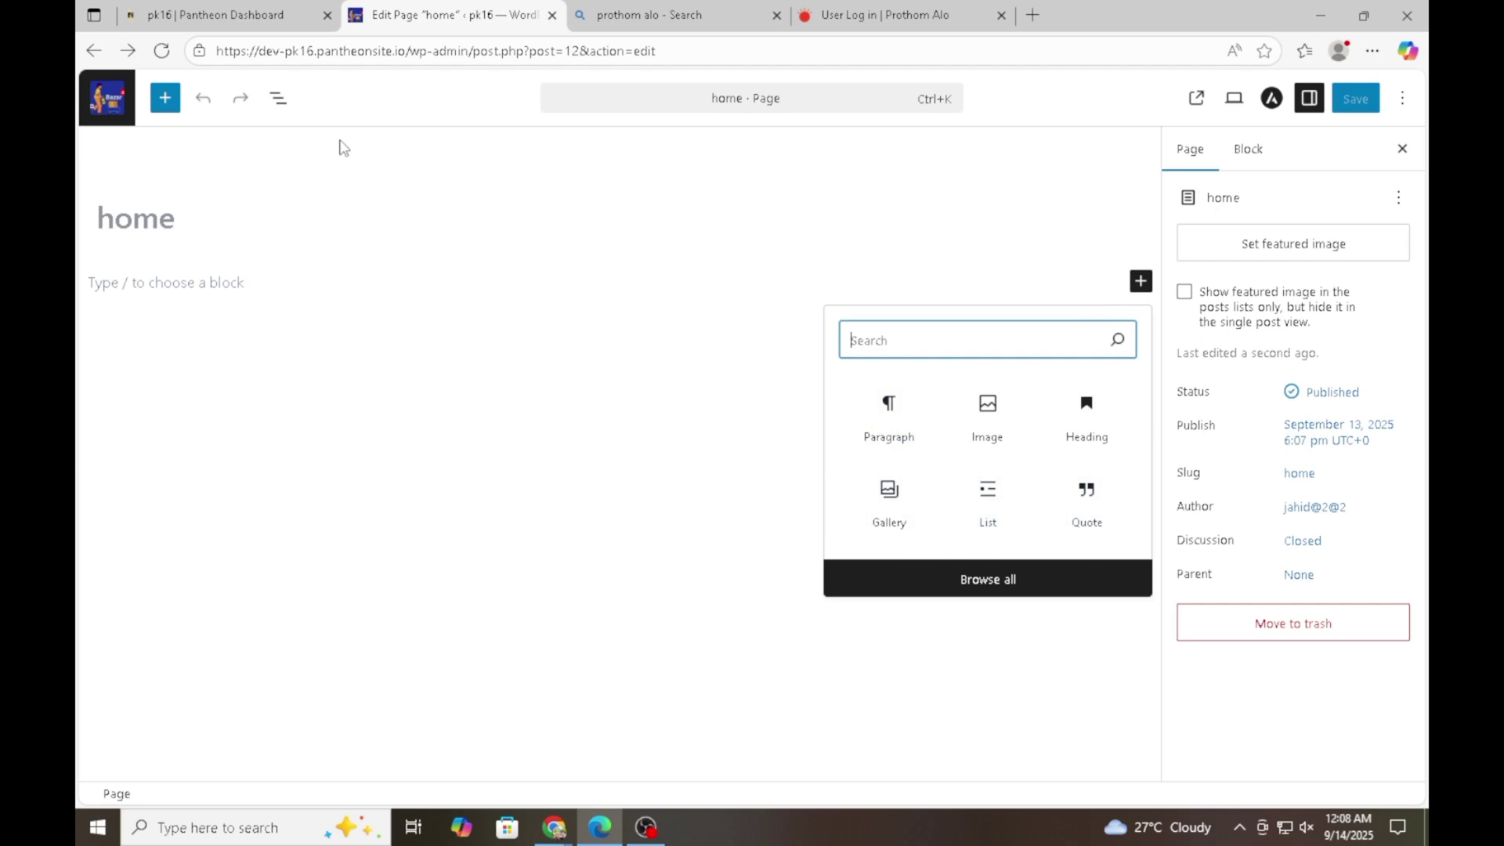
click(344, 221)
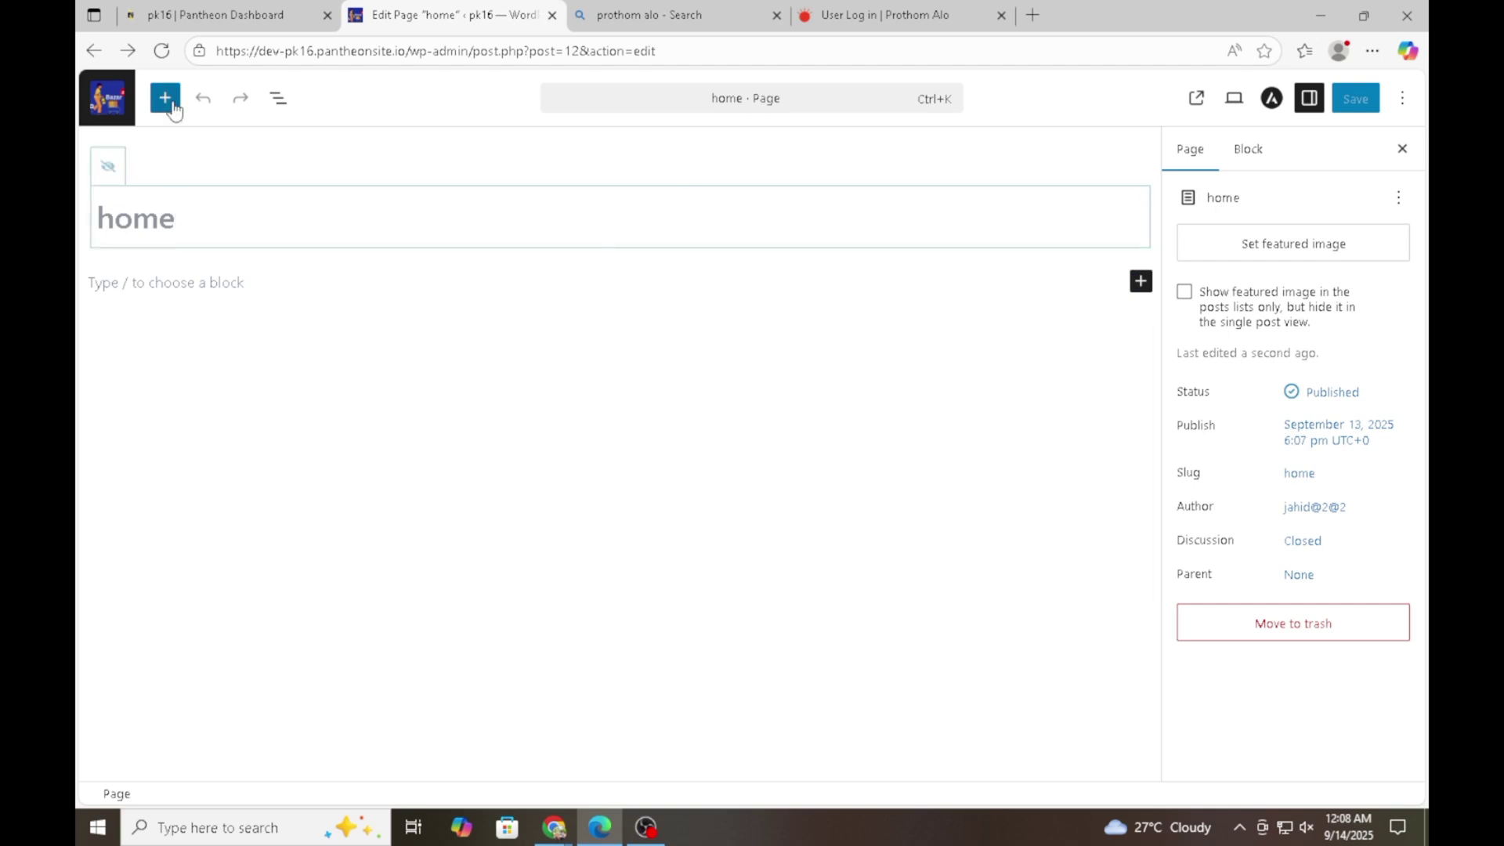
click(165, 99)
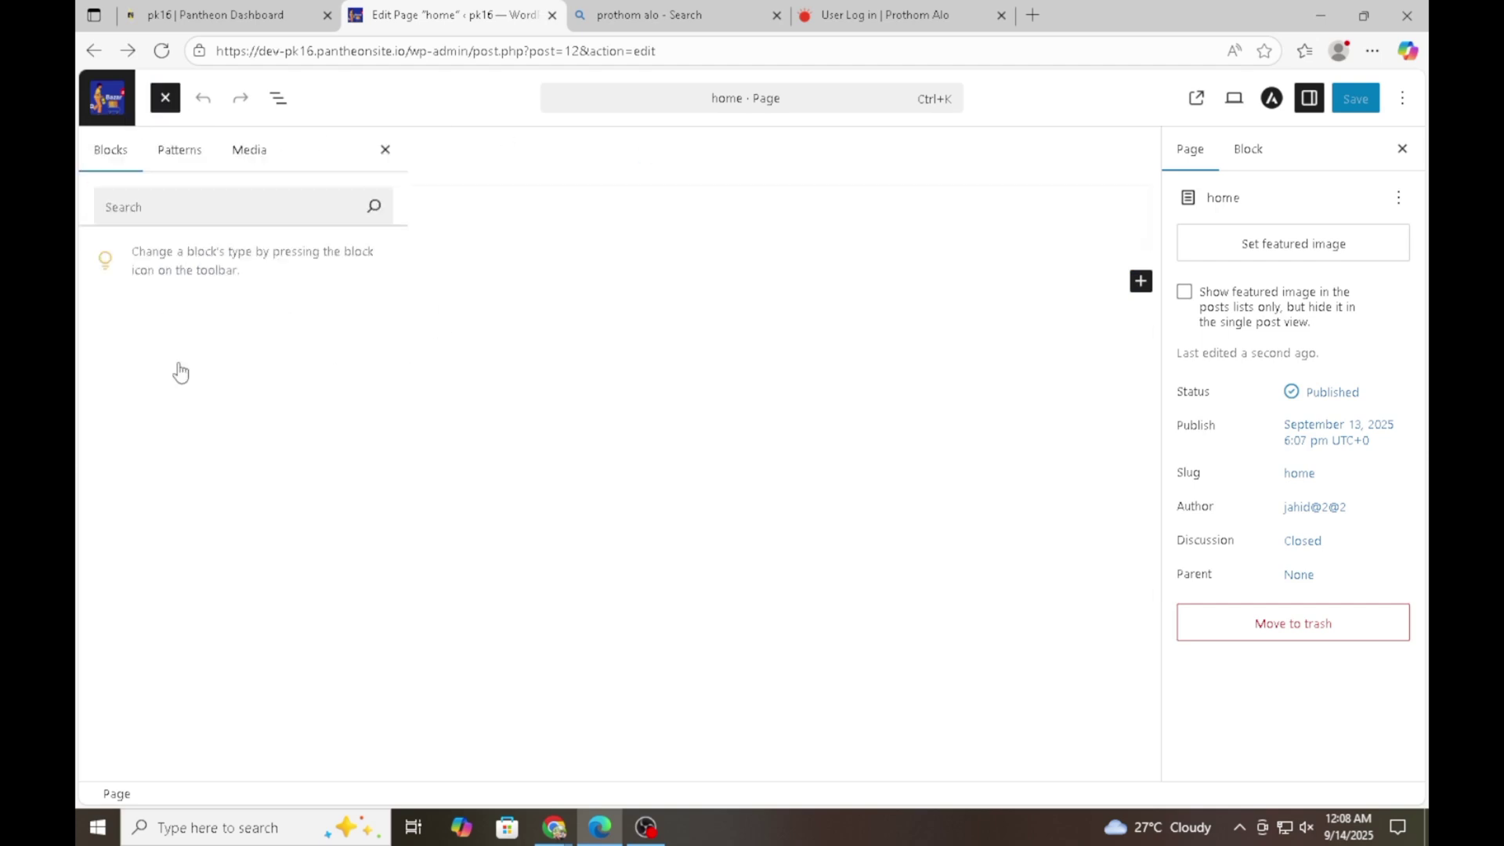
scroll(175, 383, down, 15)
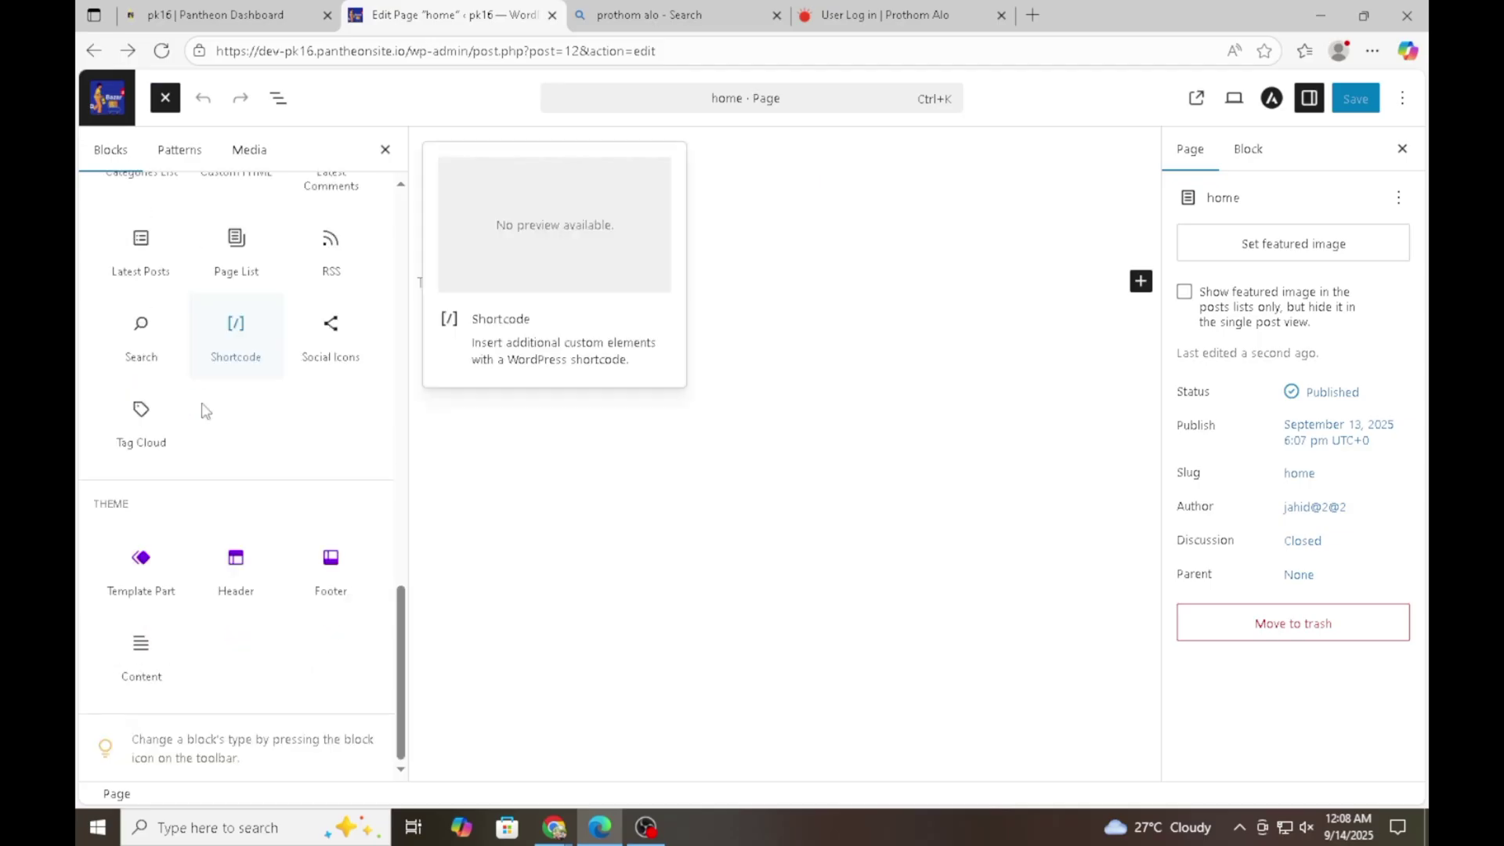
scroll(204, 411, down, 20)
scroll(219, 352, up, 8)
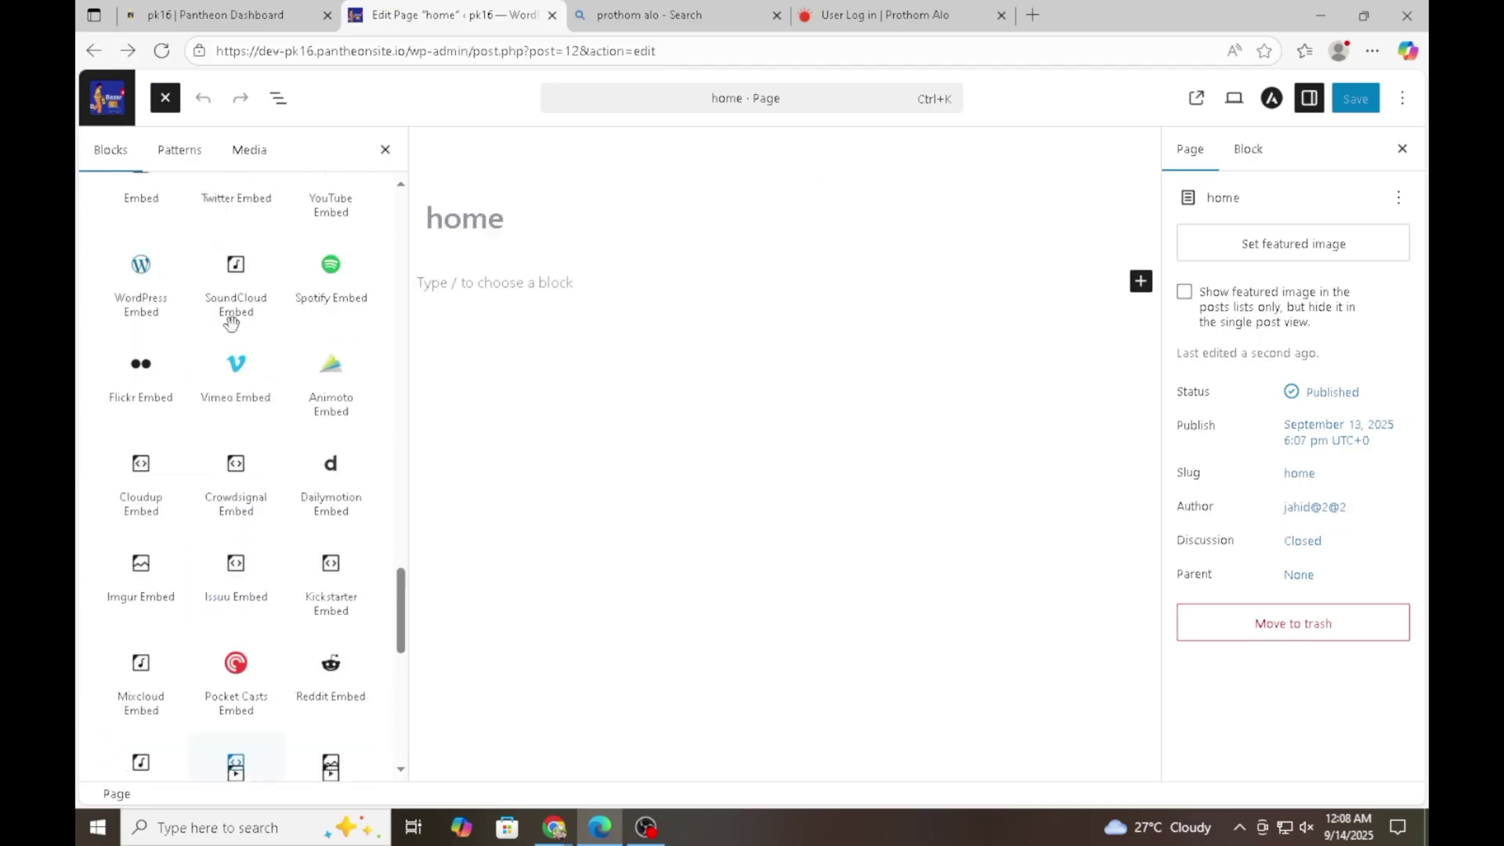
scroll(229, 321, up, 15)
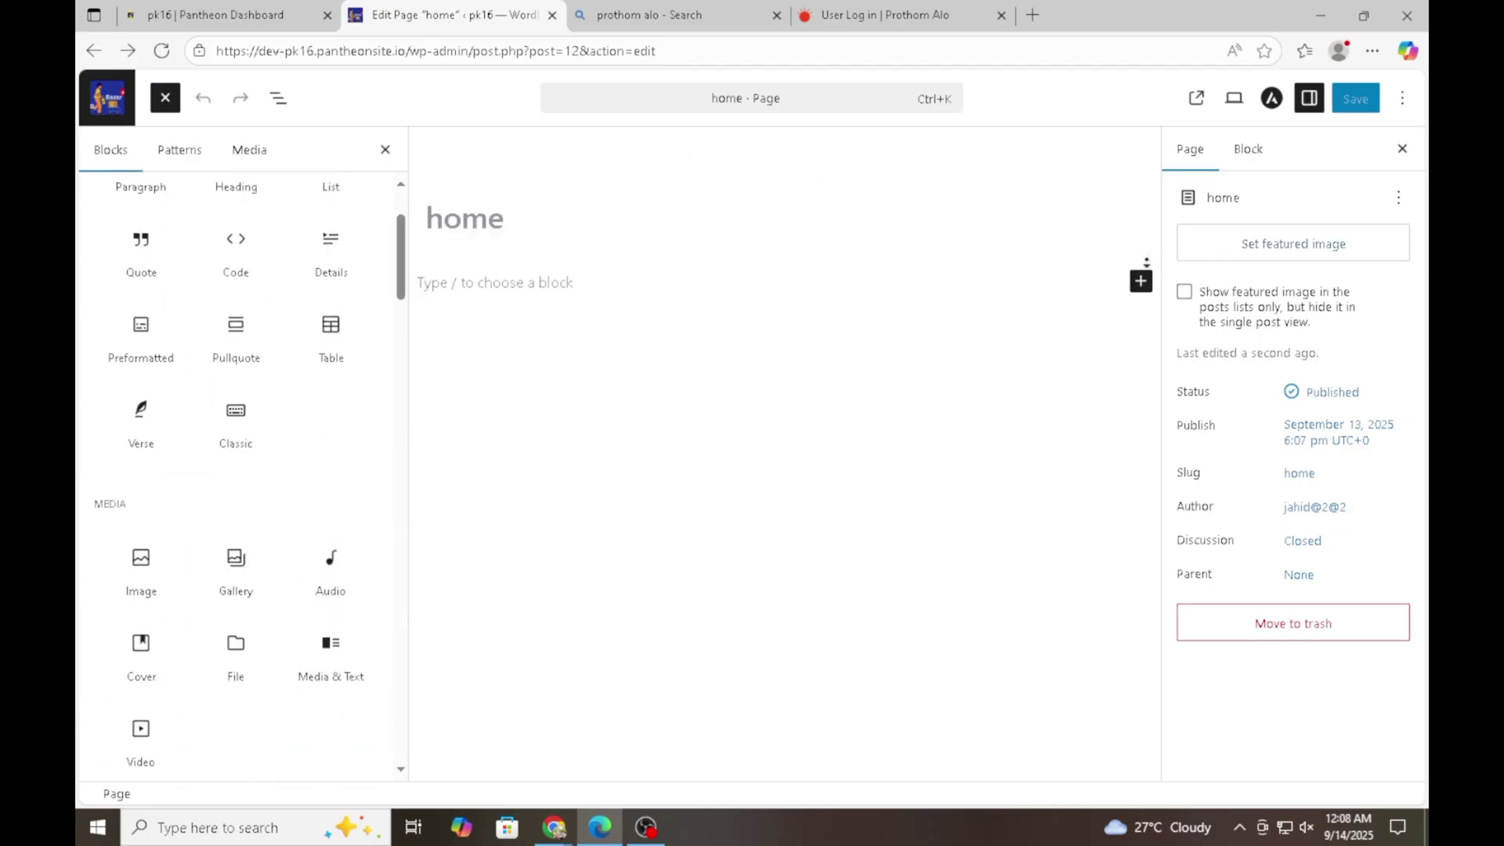
scroll(242, 470, down, 1)
click(385, 149)
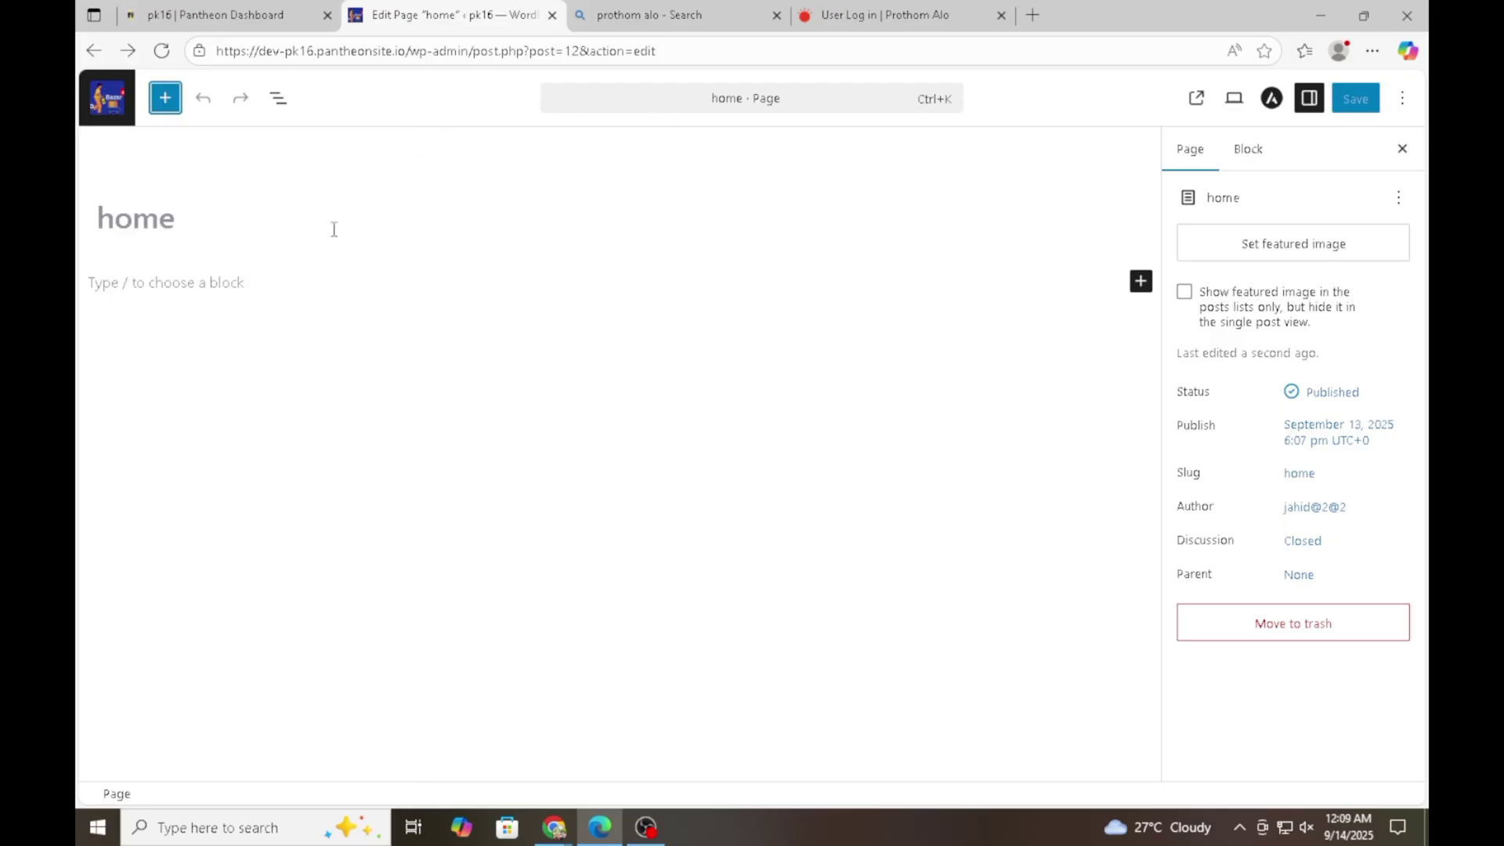
Add a paragraph block containing the author's name below the home page title.
click(194, 290)
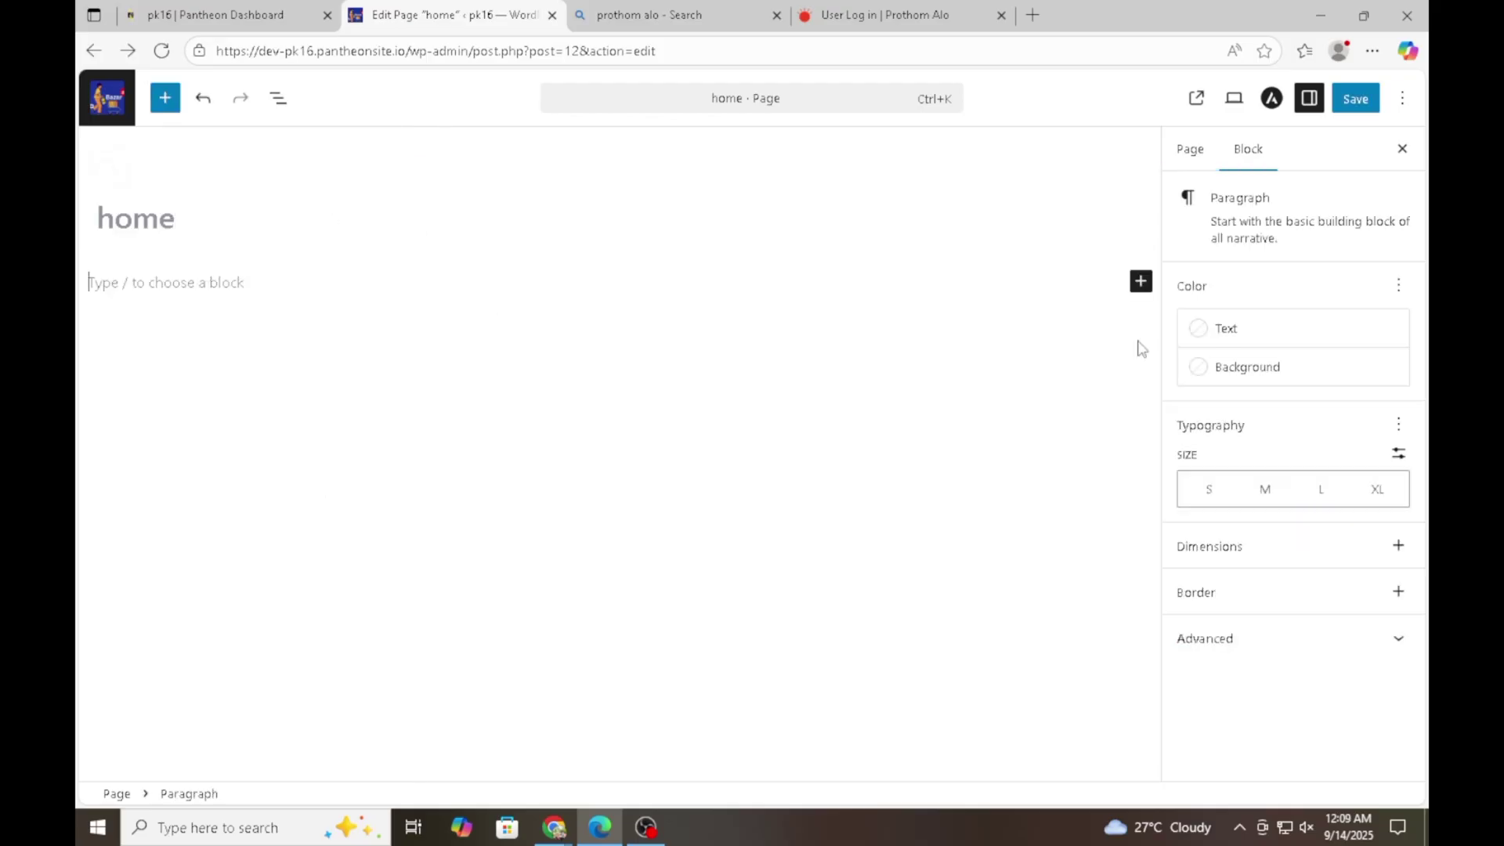
click(1140, 281)
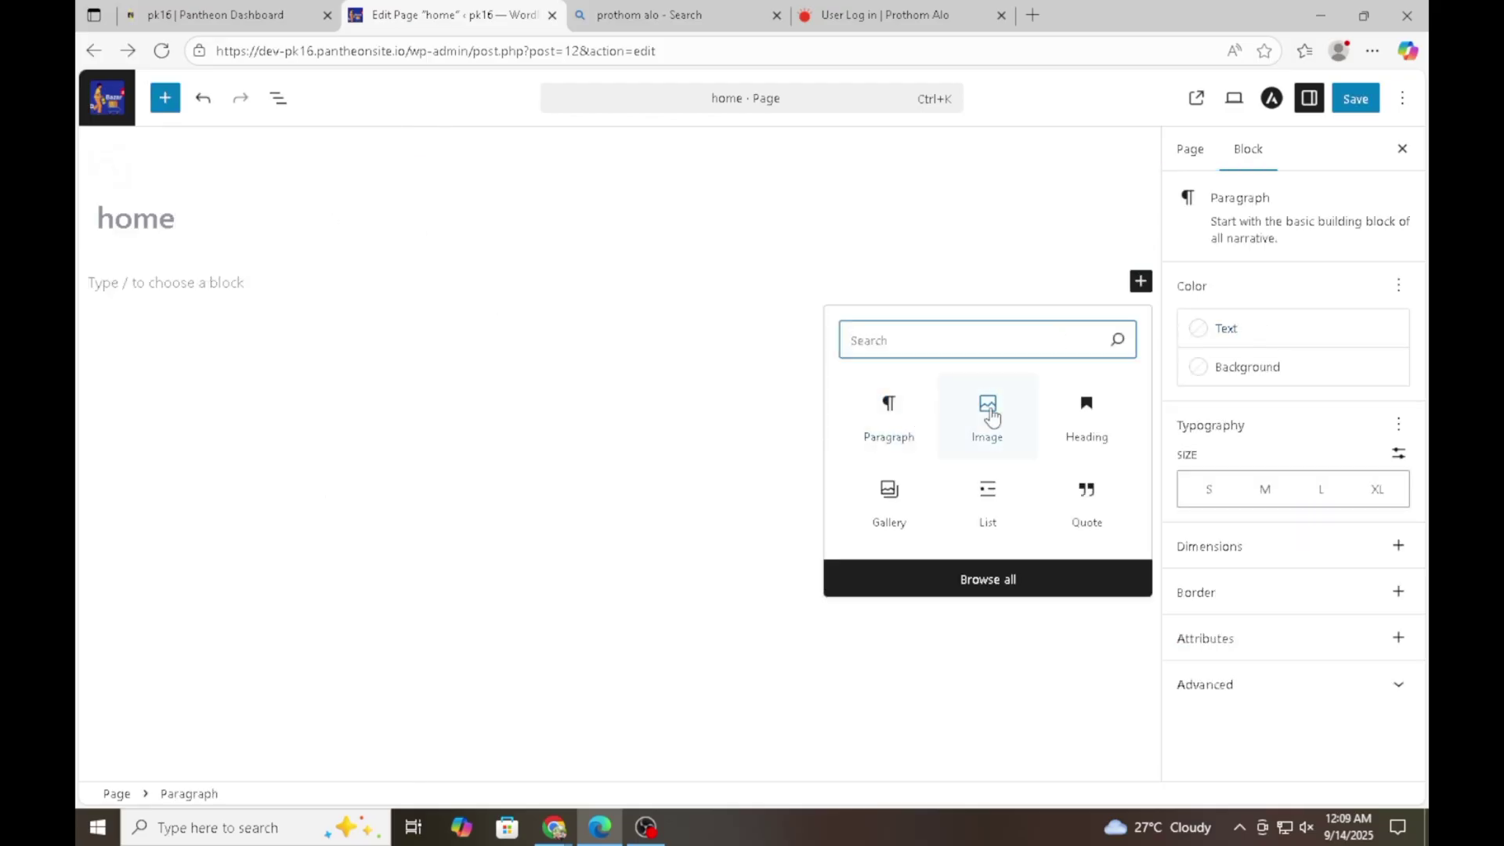
click(893, 411)
click(893, 411)
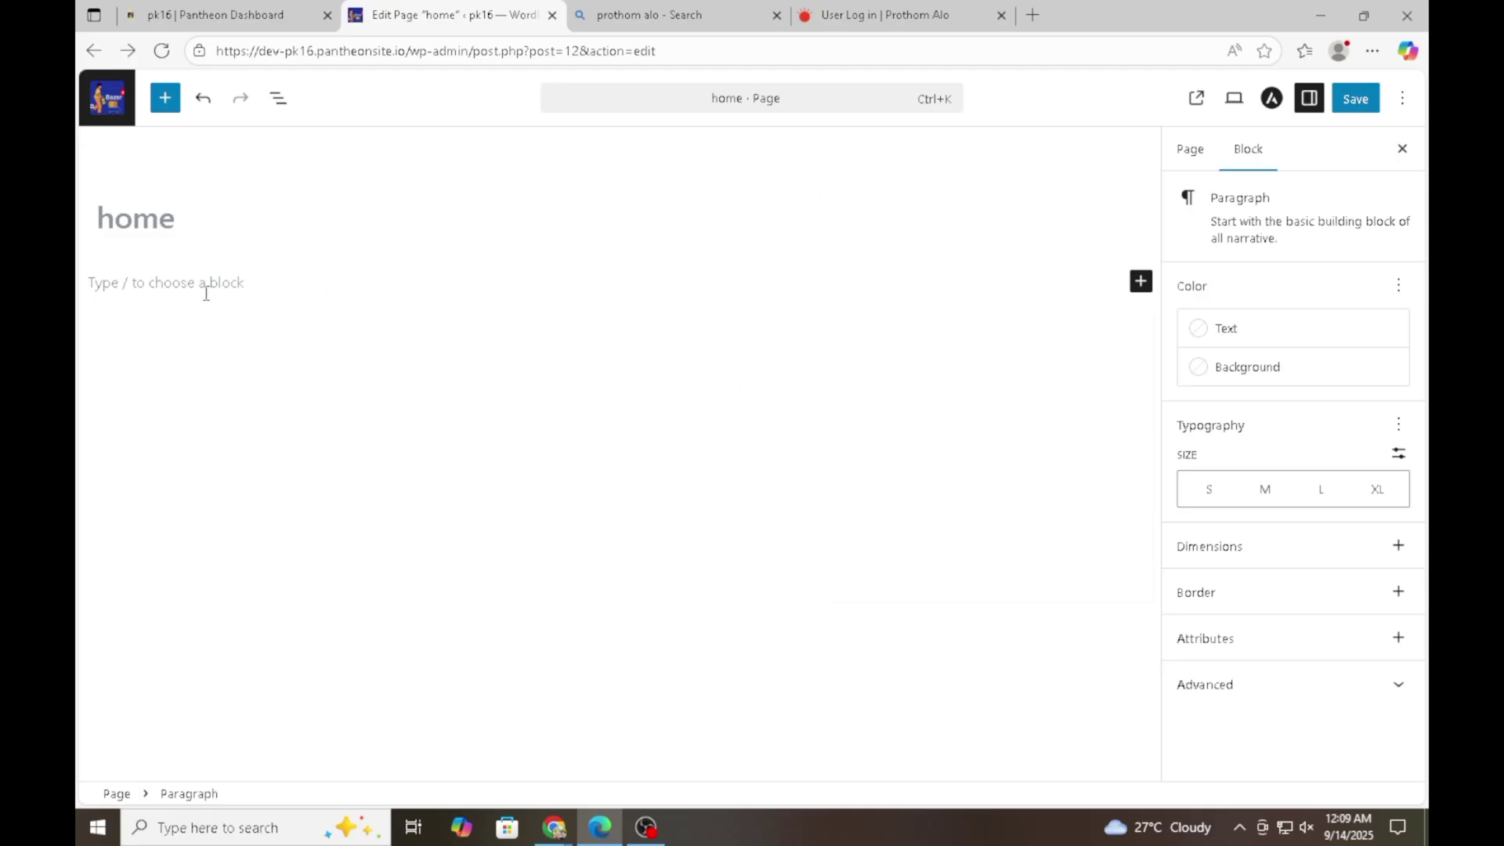
text(md jahid)
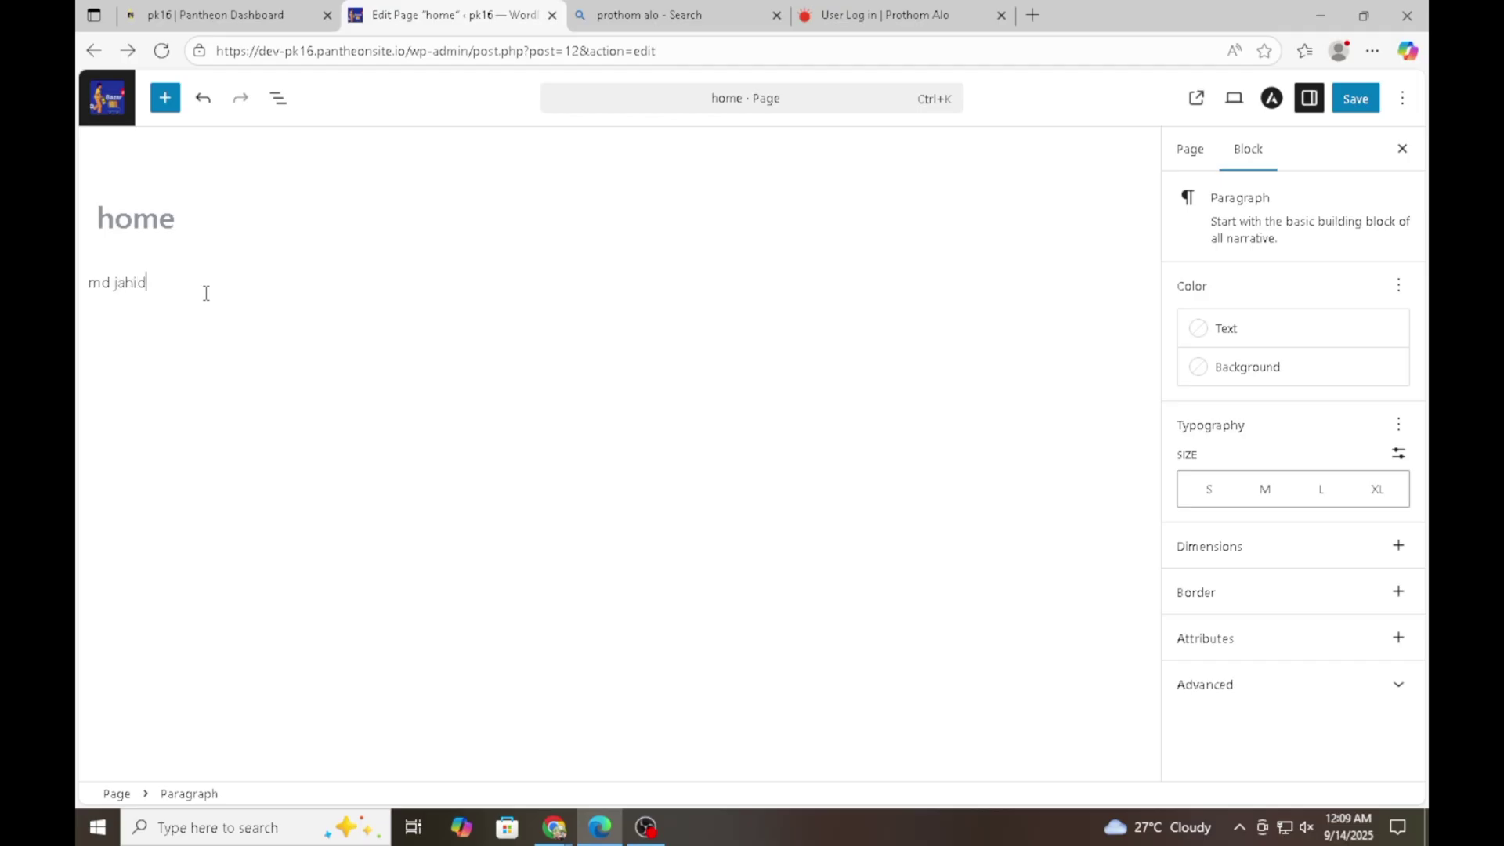
click(384, 329)
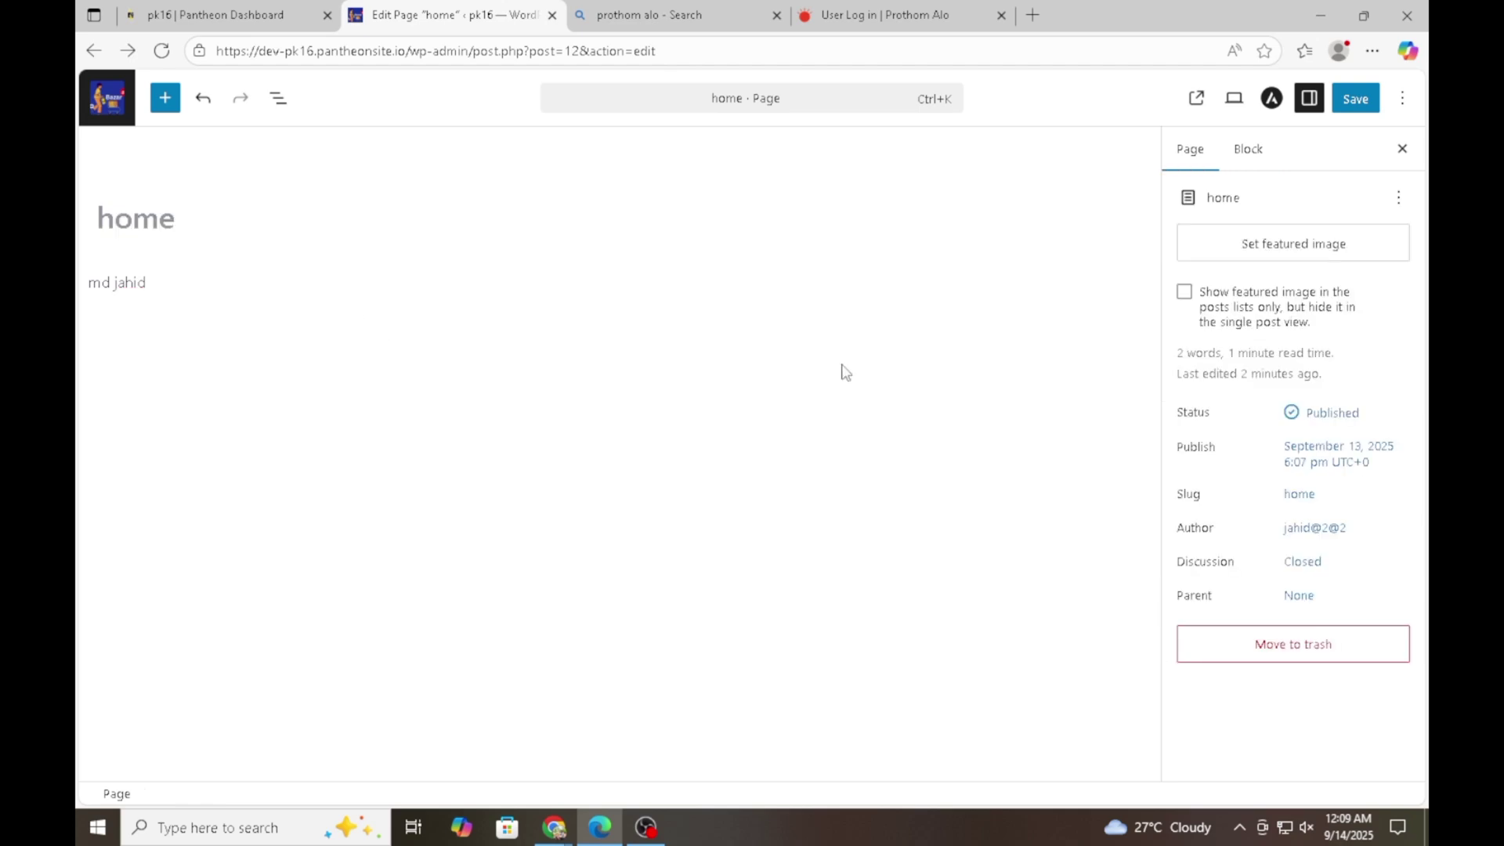
Insert an image block below the name paragraph and fill it with pro-4.png from the media library.
click(157, 282)
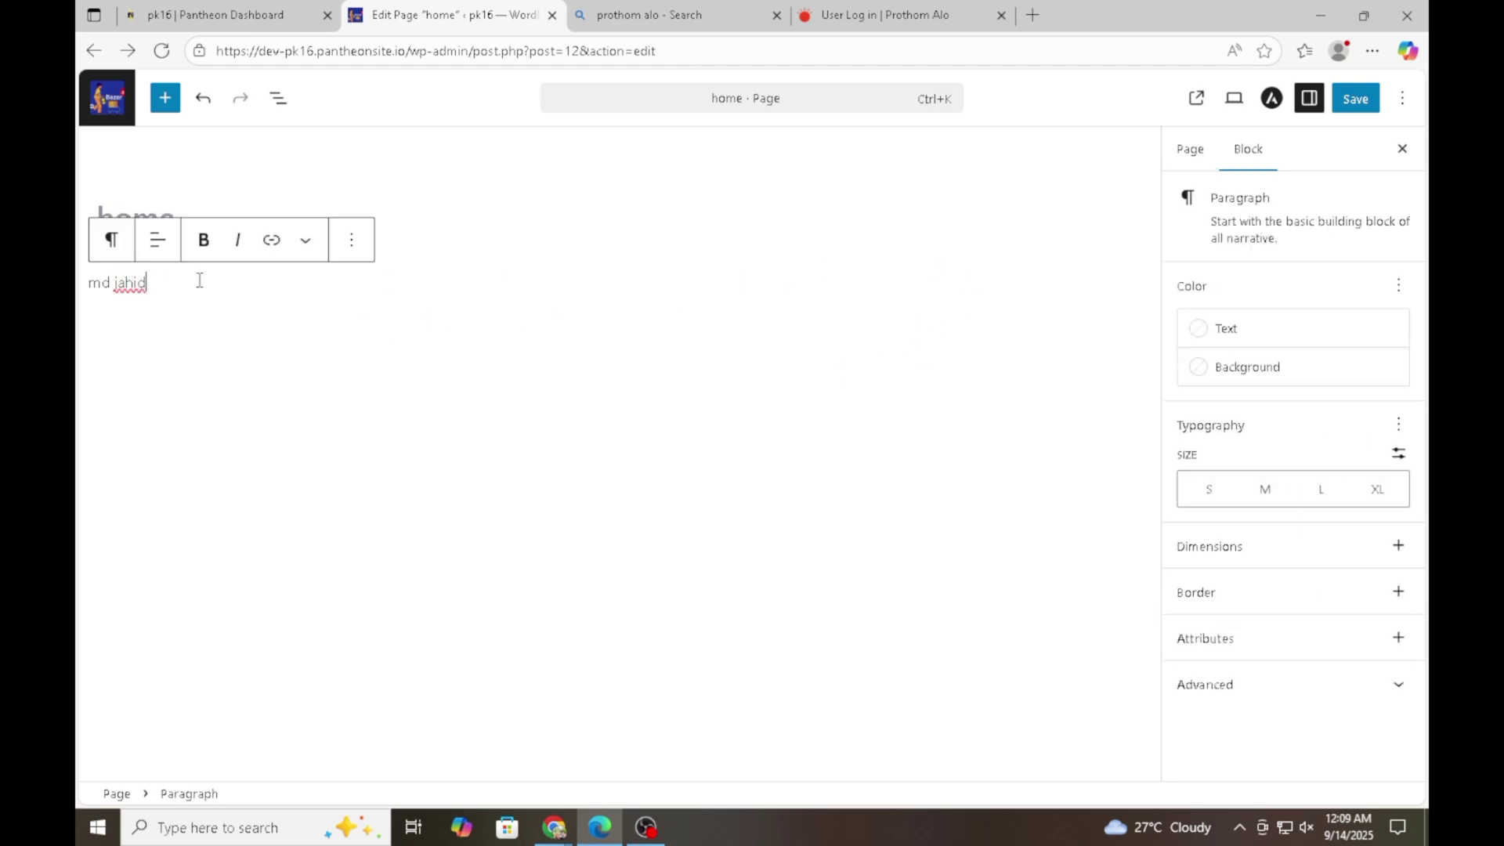
key(Return)
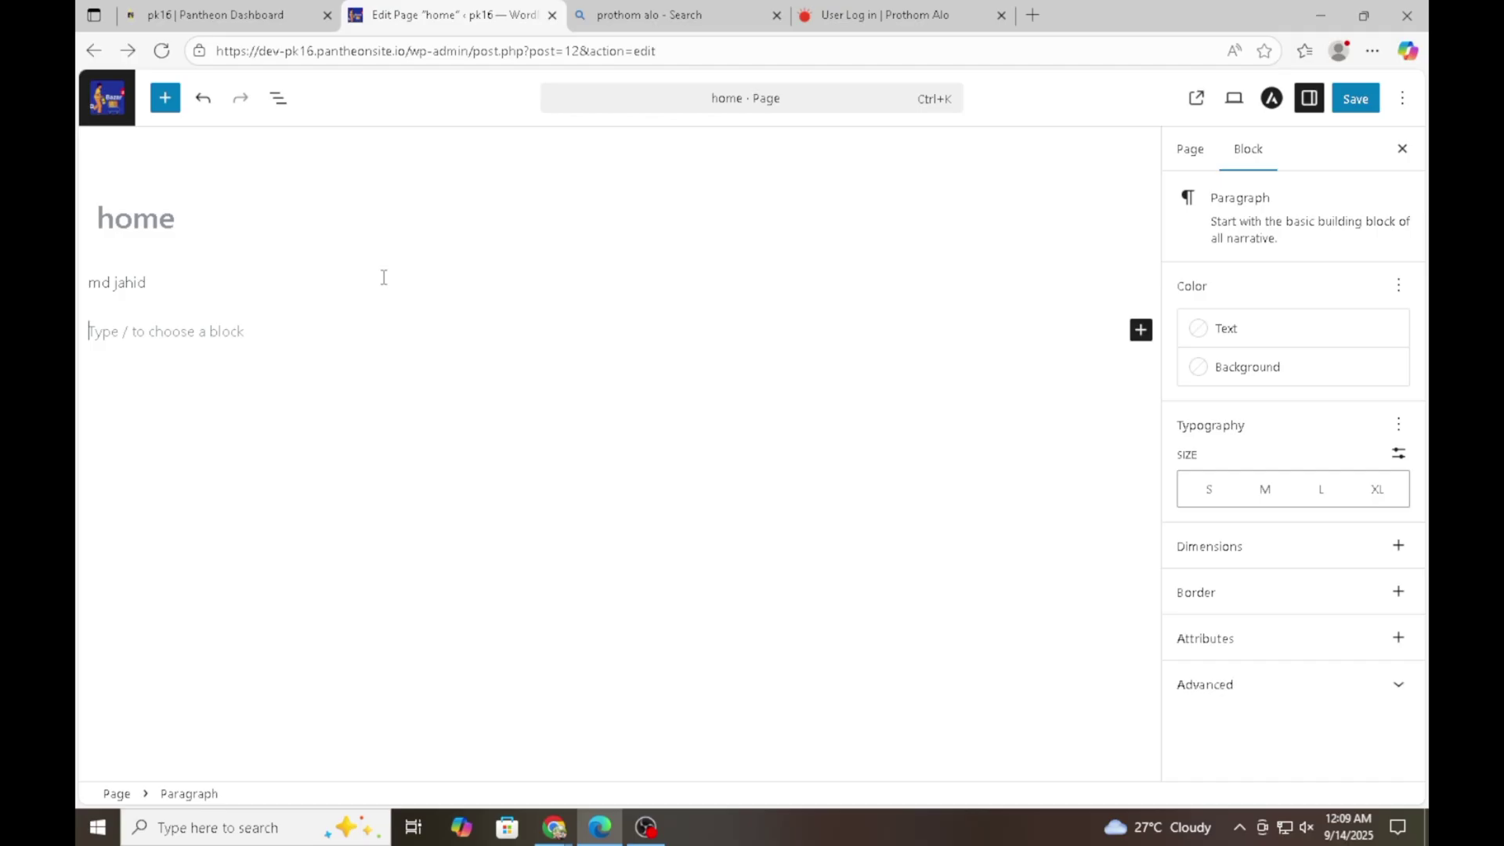
click(192, 276)
click(235, 332)
click(1141, 330)
click(993, 478)
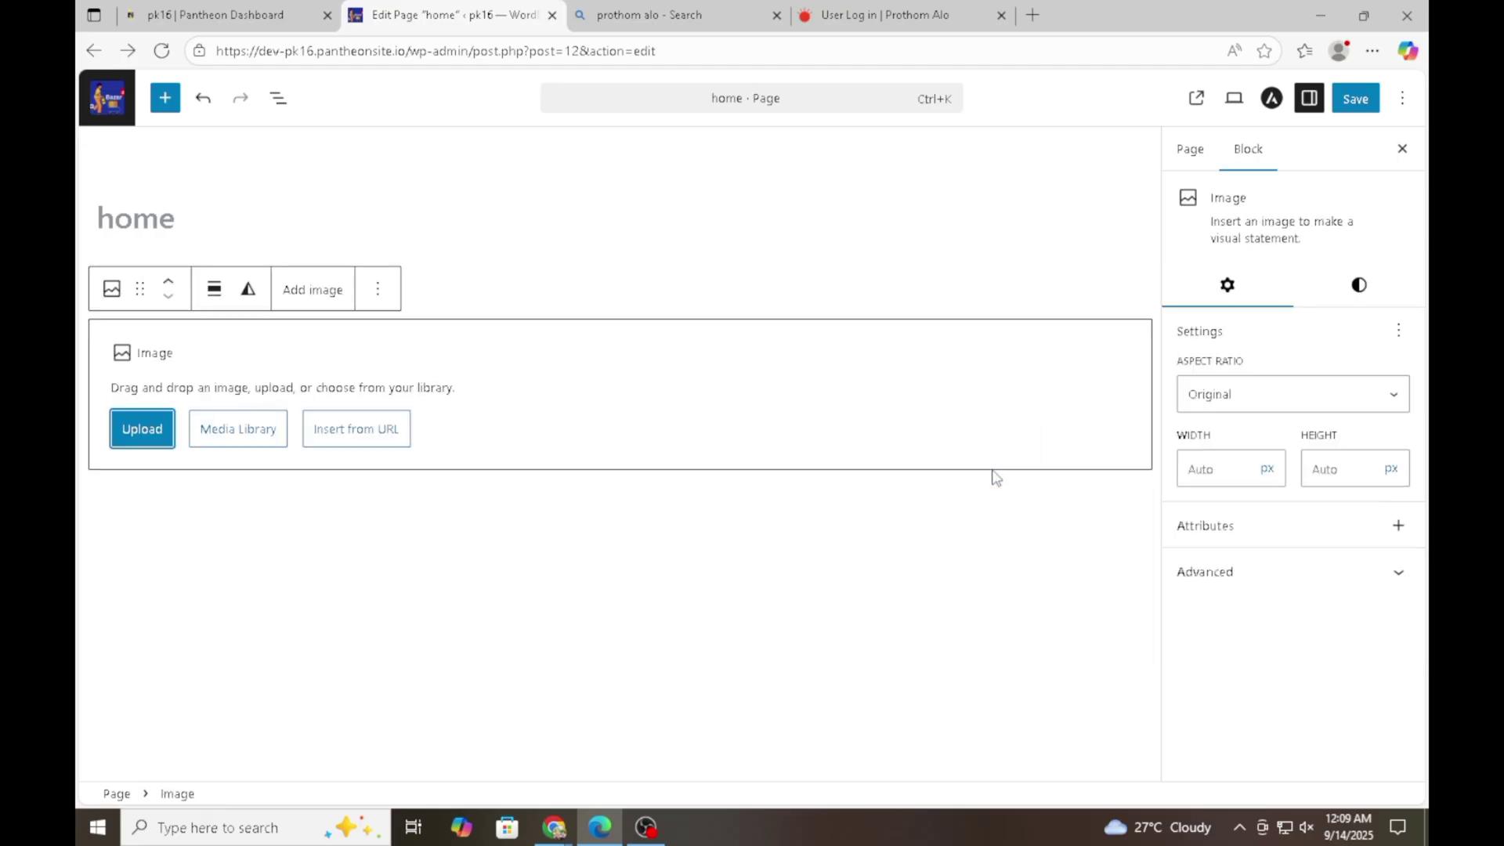
click(249, 433)
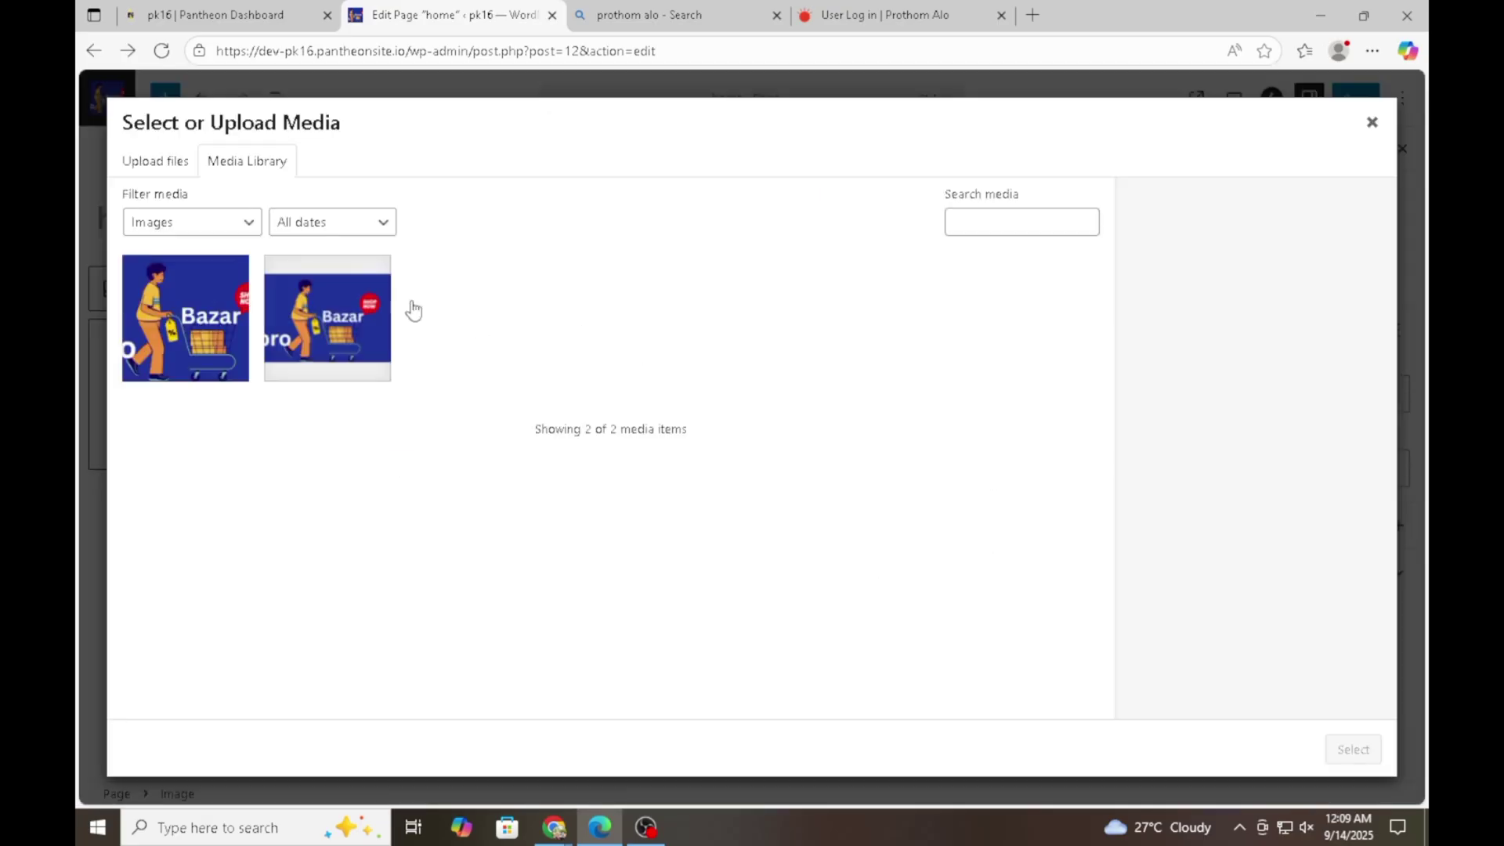
click(344, 317)
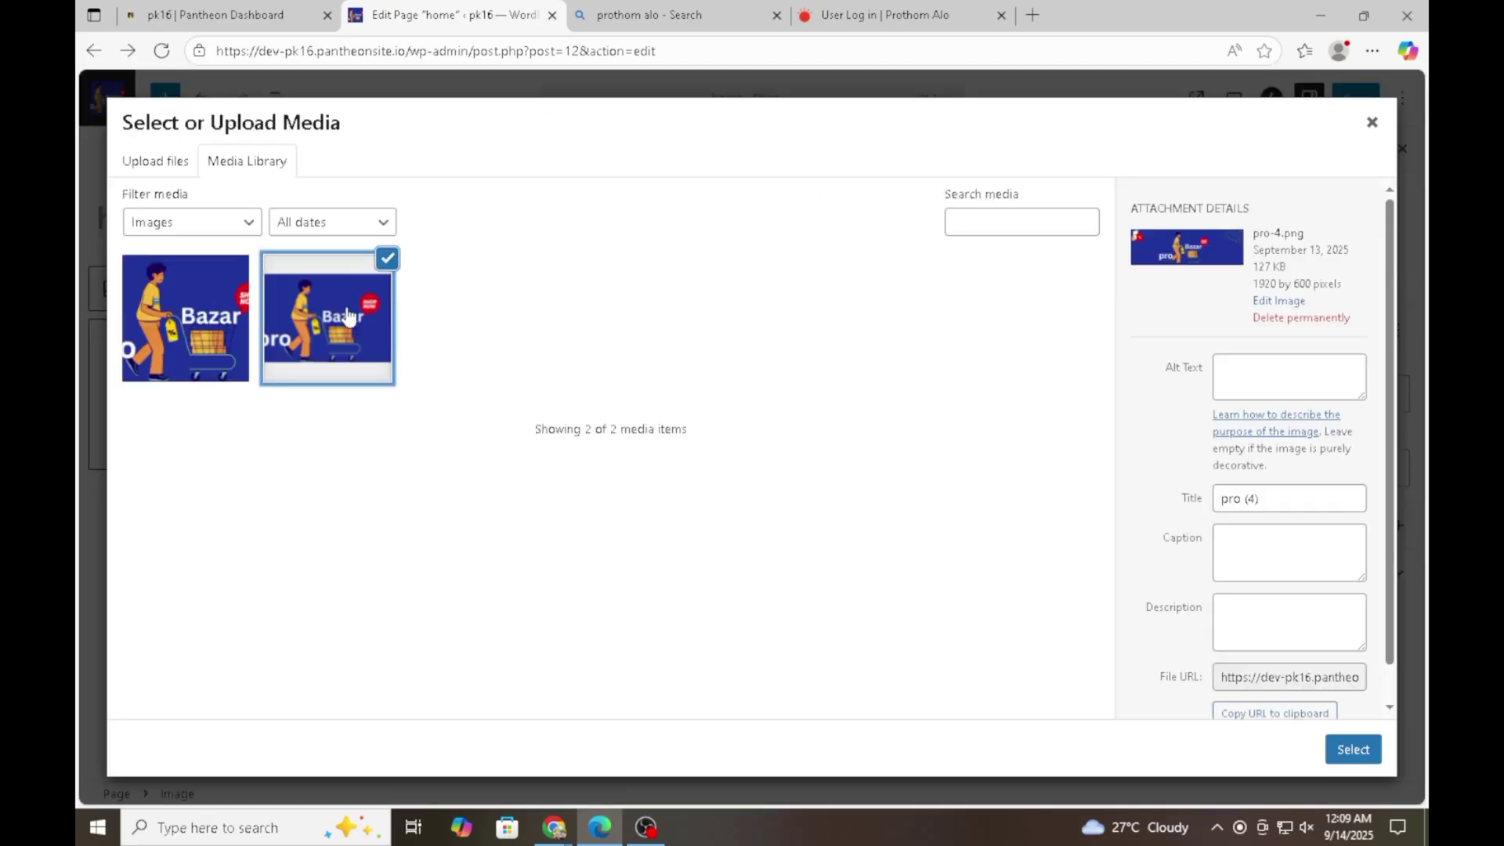
click(1366, 748)
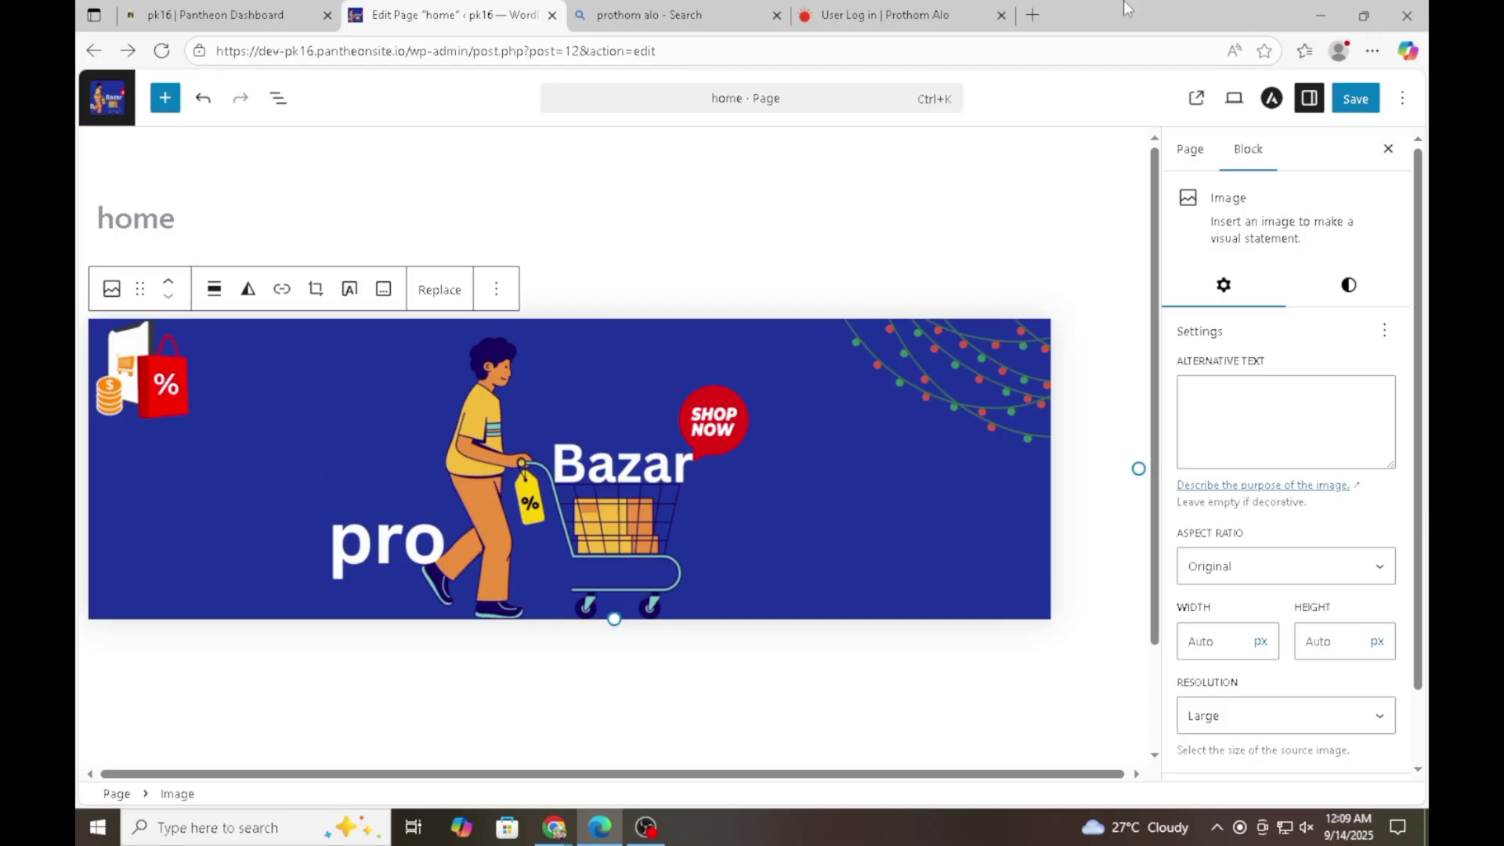
Load probazar.gt.tc in a new browser tab and return to the home page editor.
click(1032, 15)
click(714, 52)
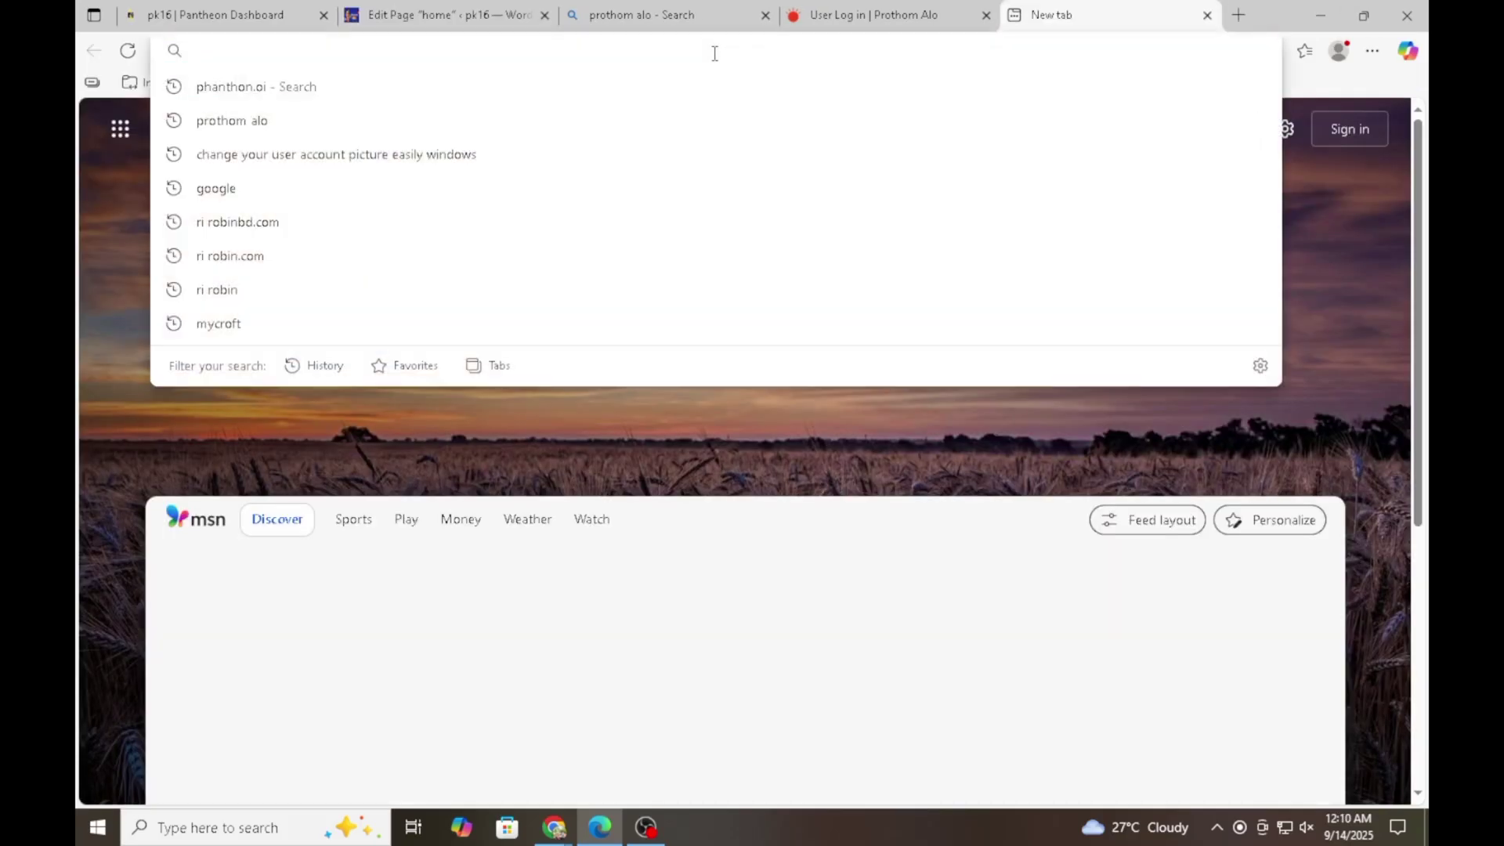
text(probazar.gt.tc)
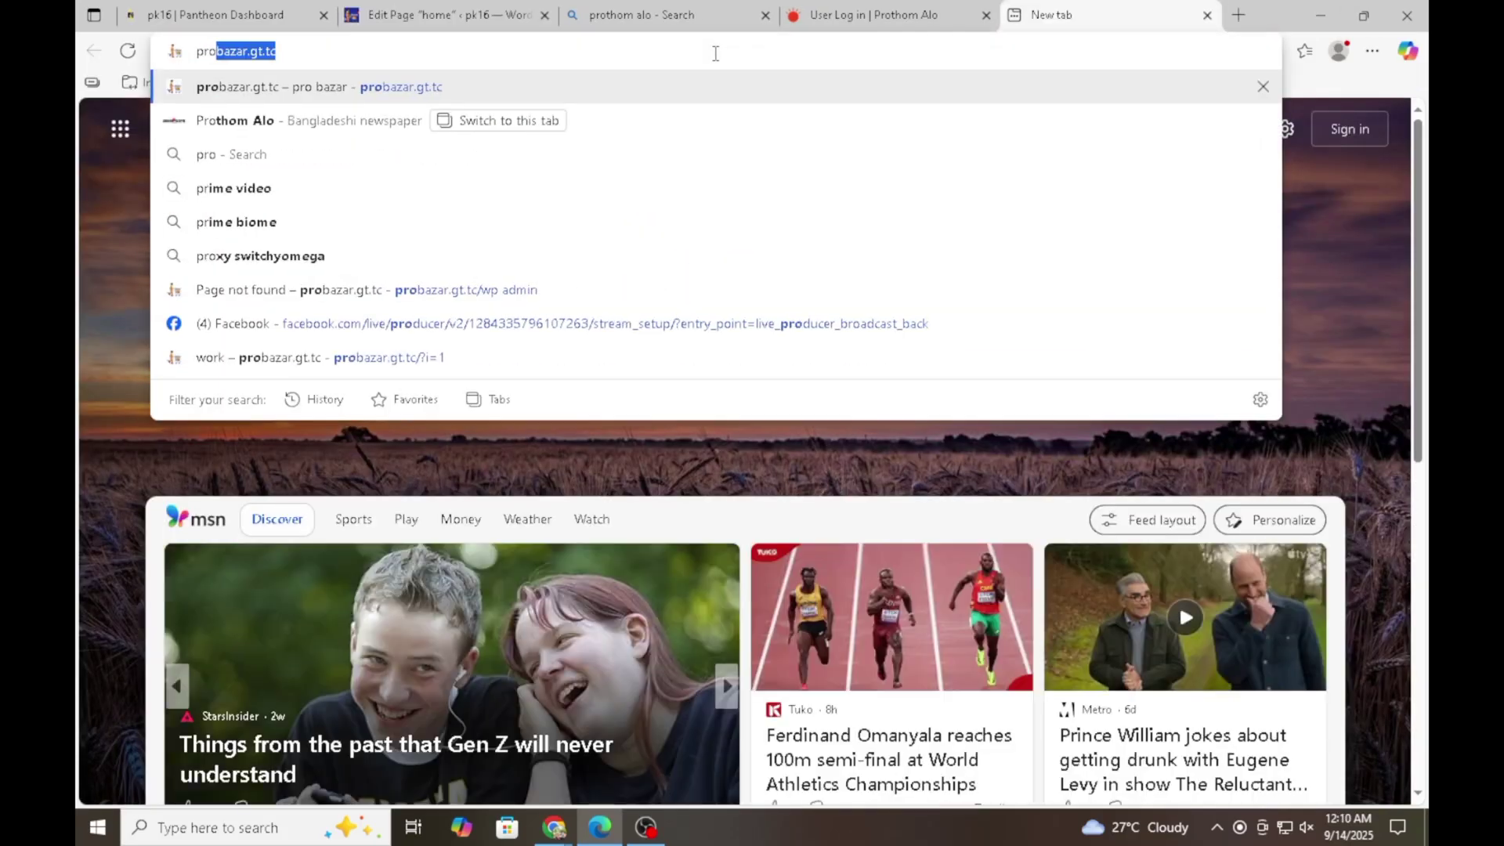
click(496, 88)
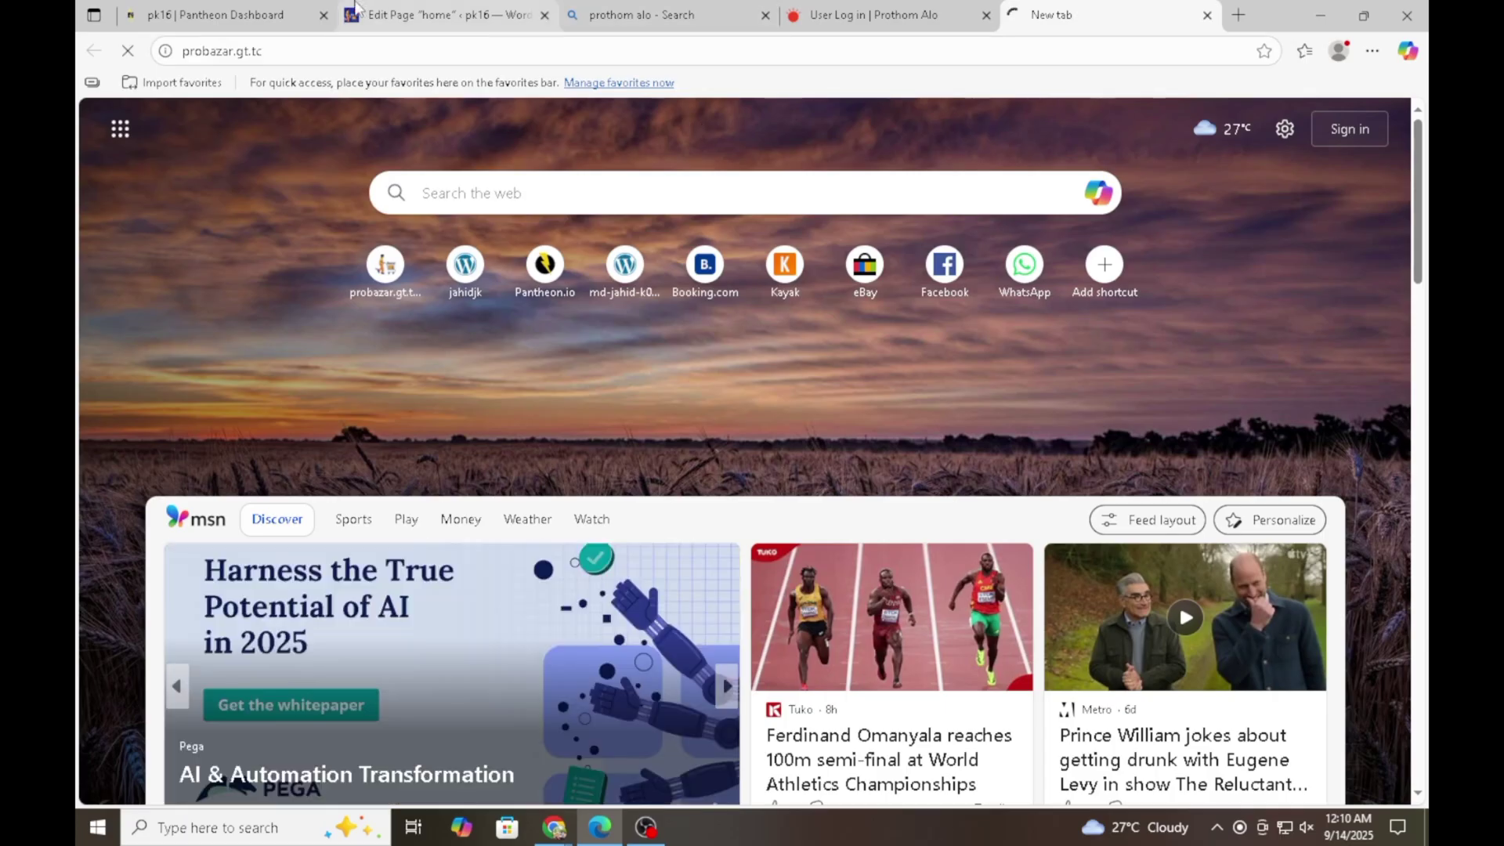
click(474, 16)
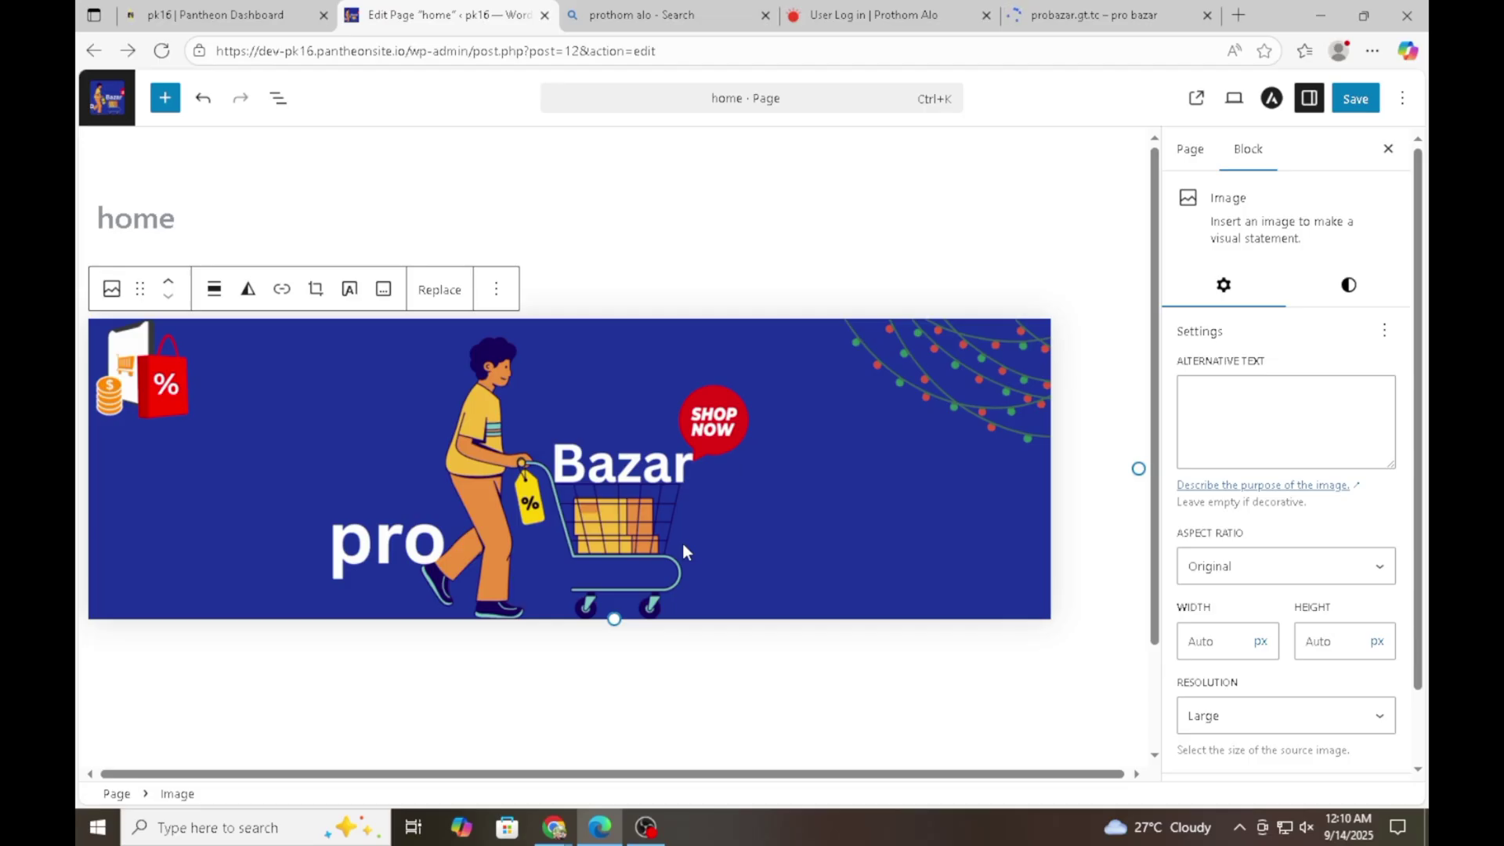
scroll(728, 548, down, 2)
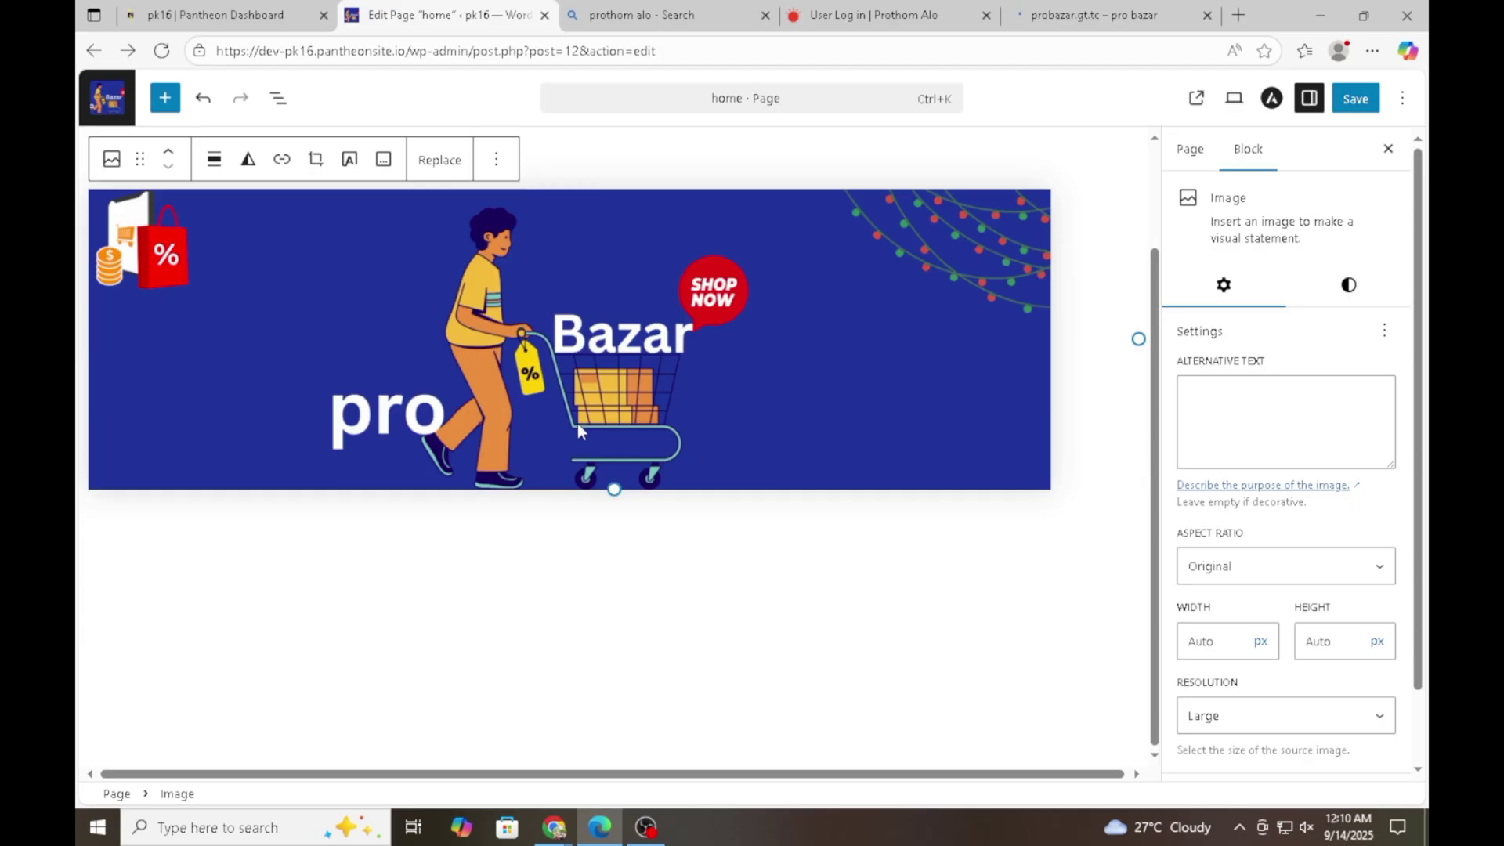
scroll(262, 285, up, 2)
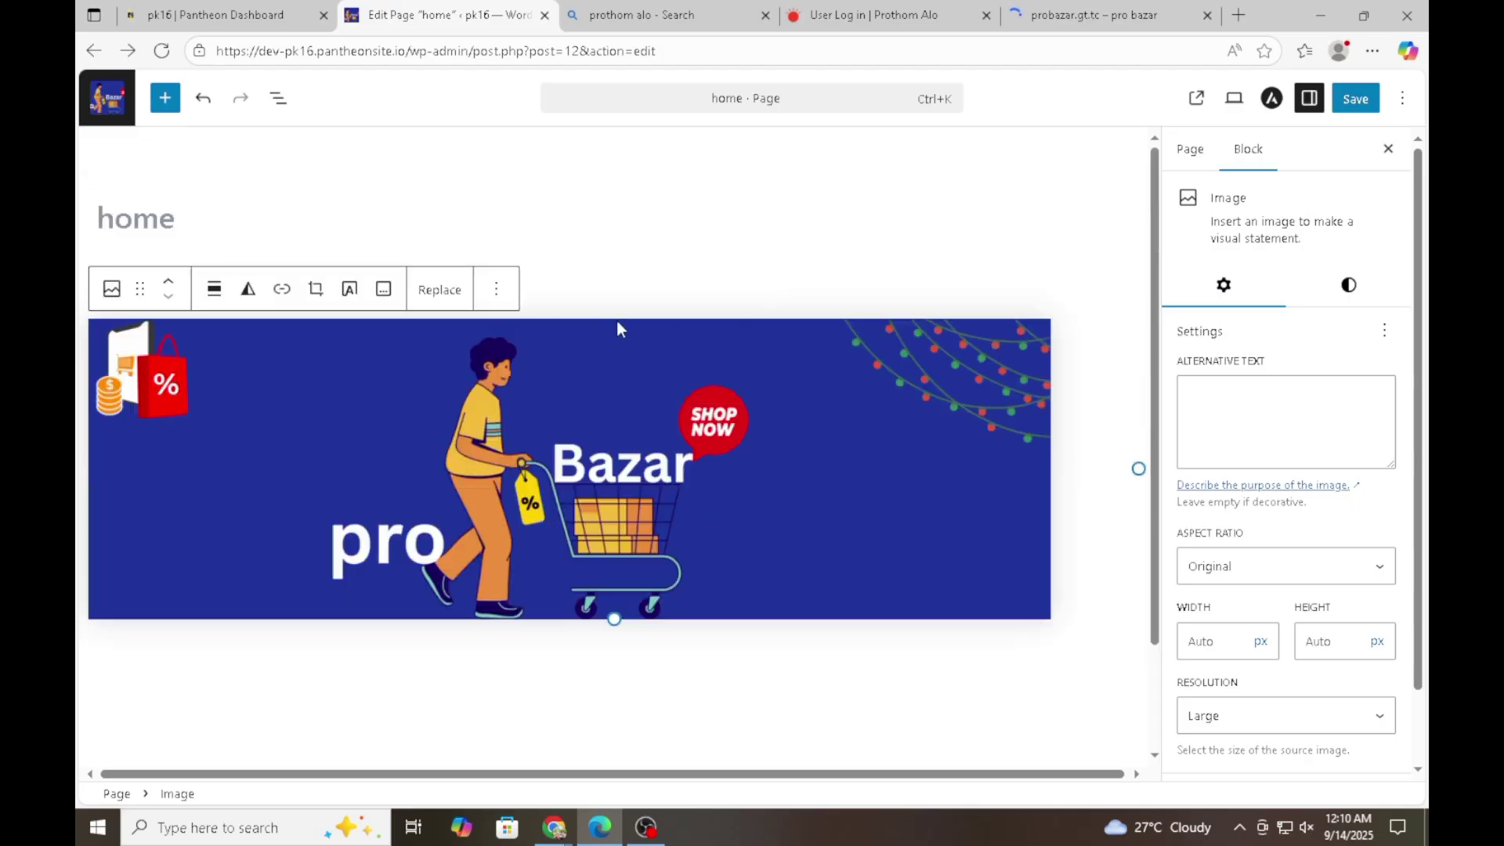
click(531, 426)
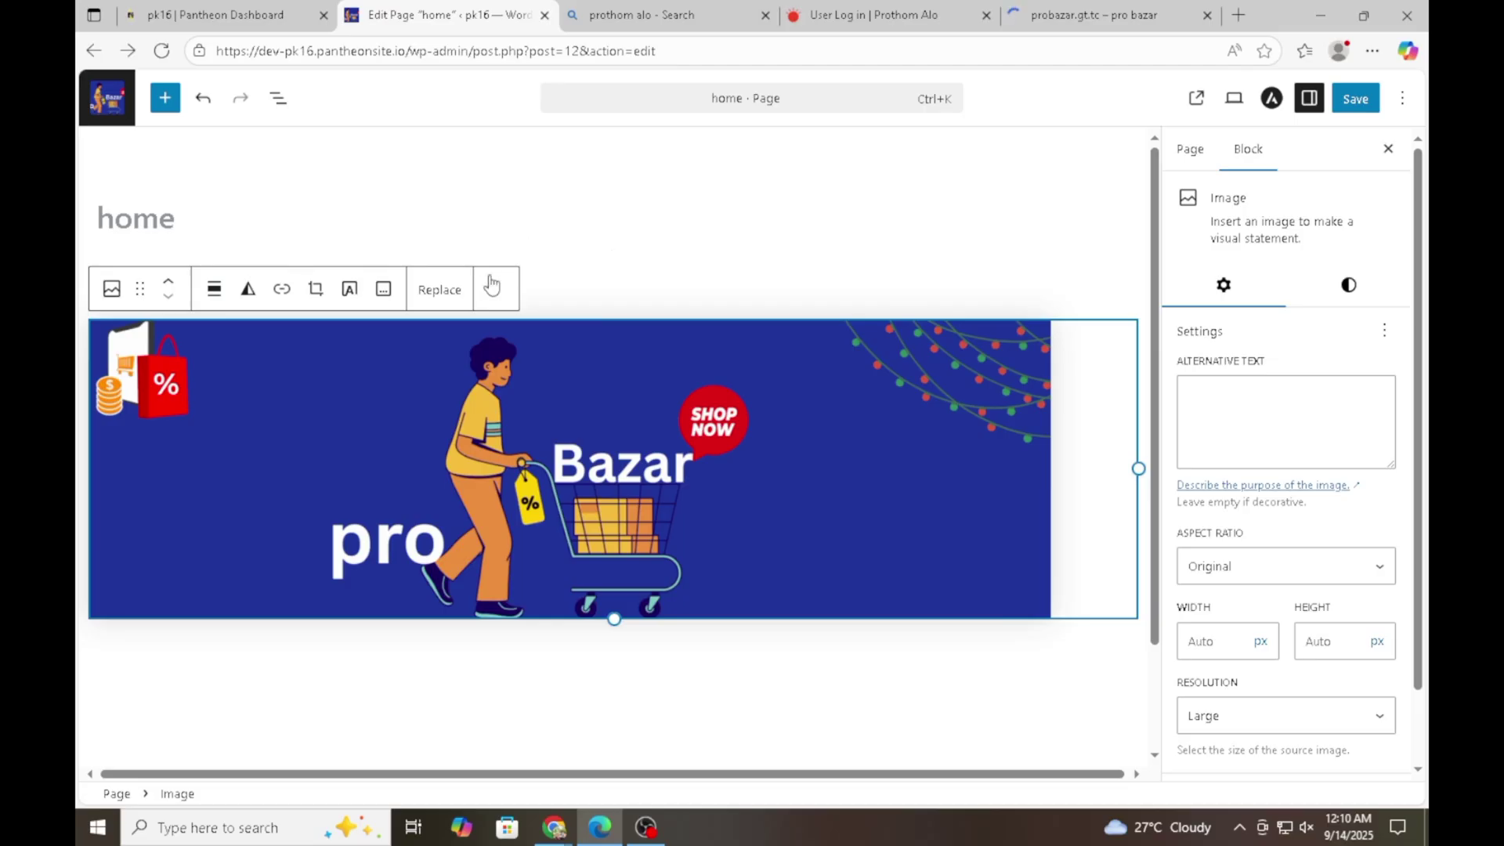
Add a heading block with the author's name below the banner image and save the home page.
scroll(590, 671, down, 2)
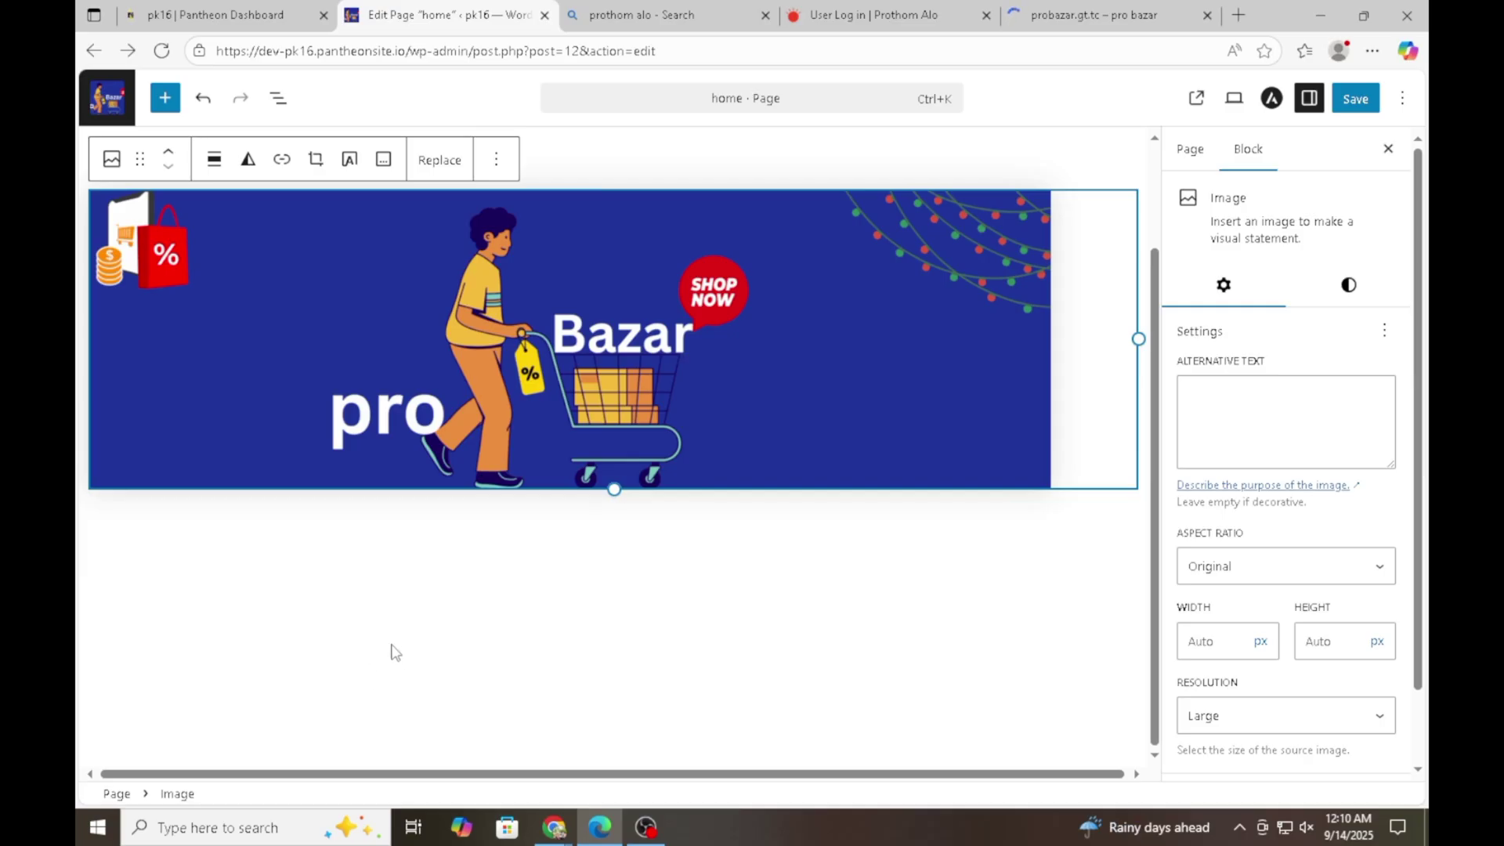
click(436, 592)
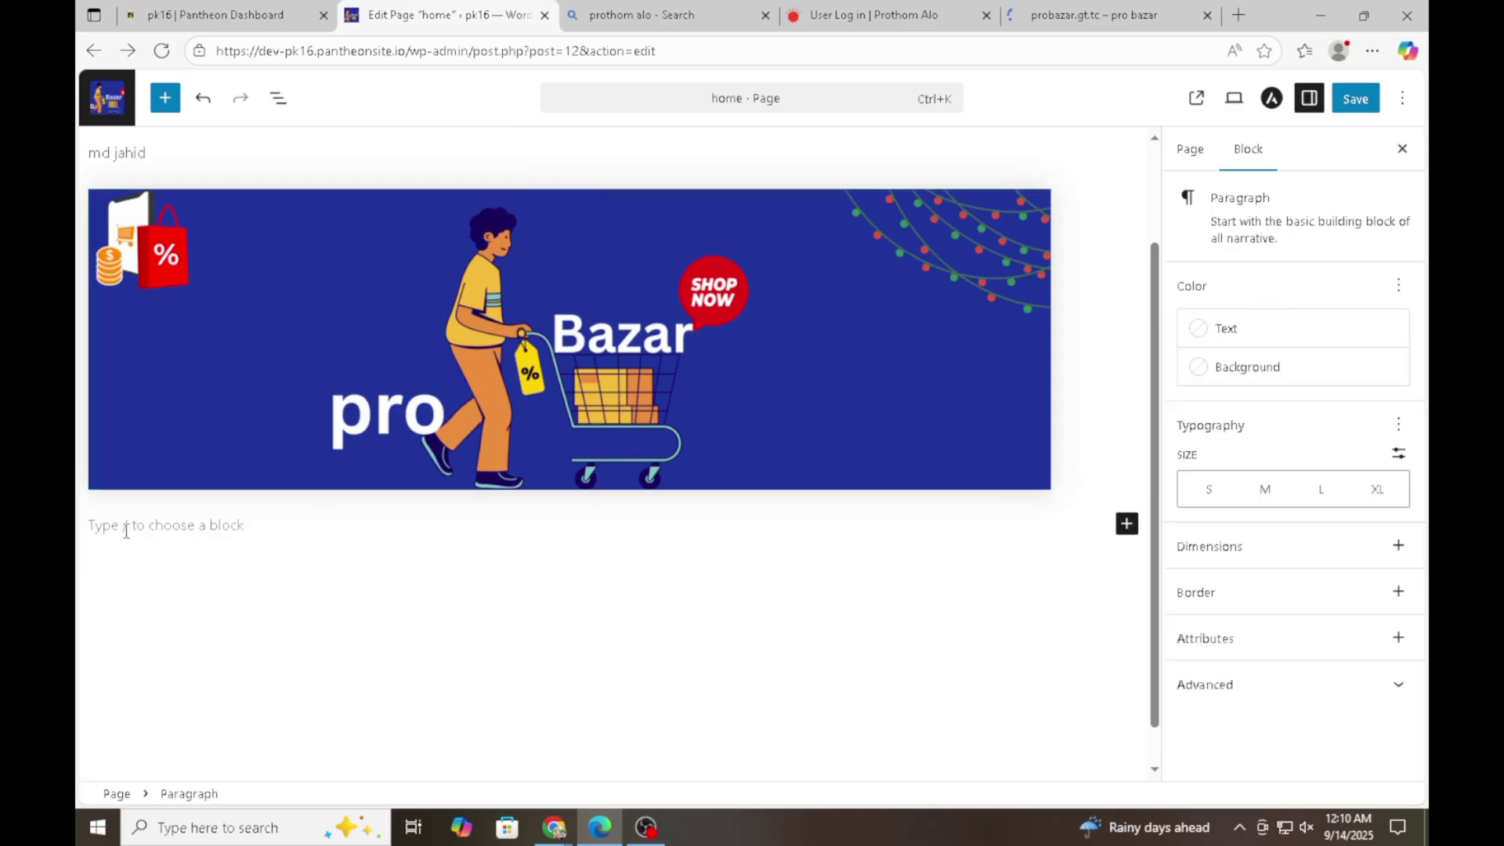
click(1127, 525)
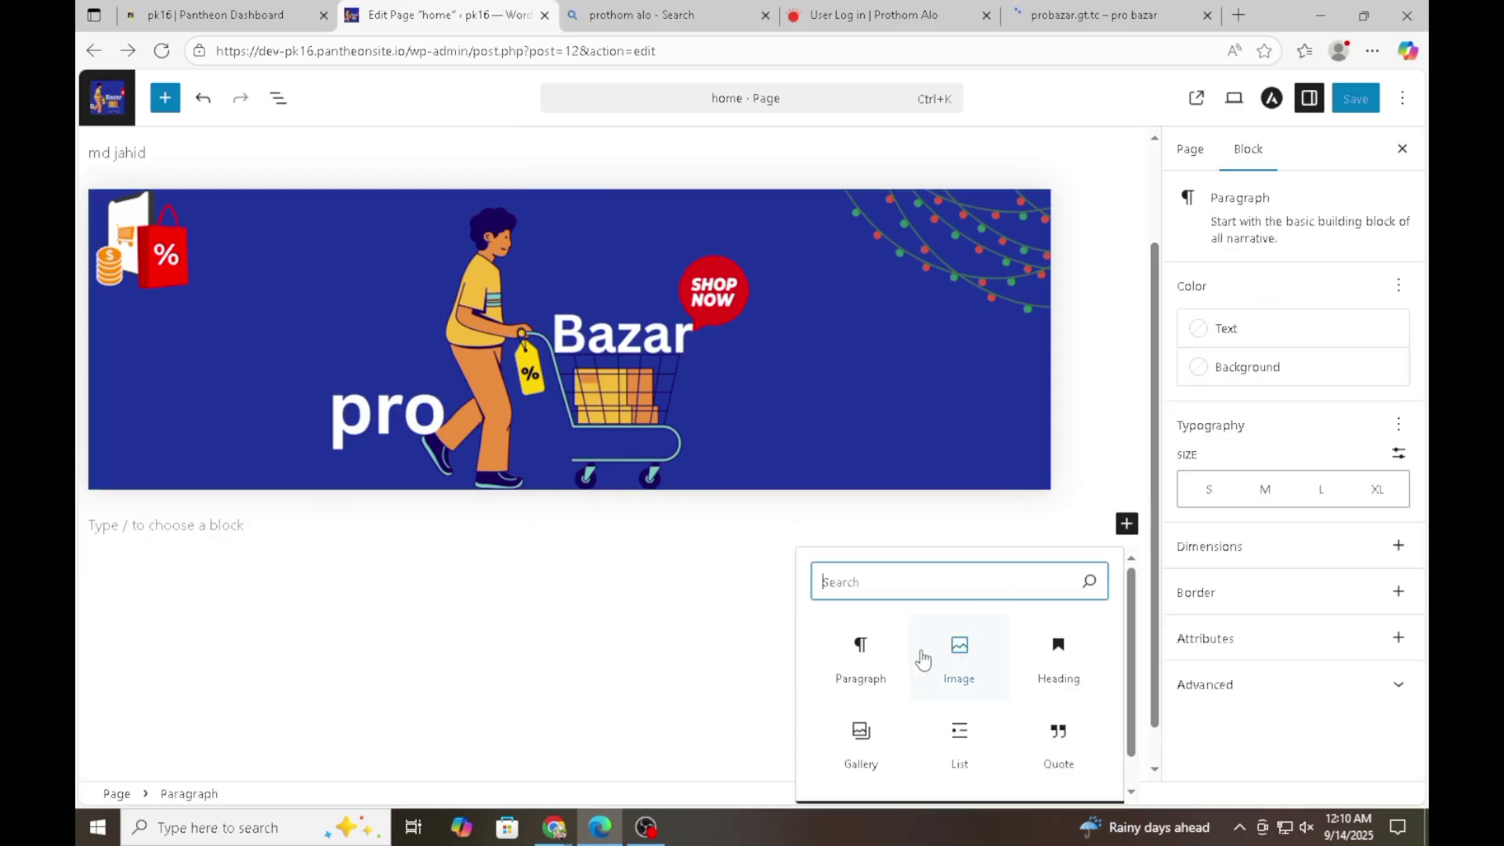
click(1054, 644)
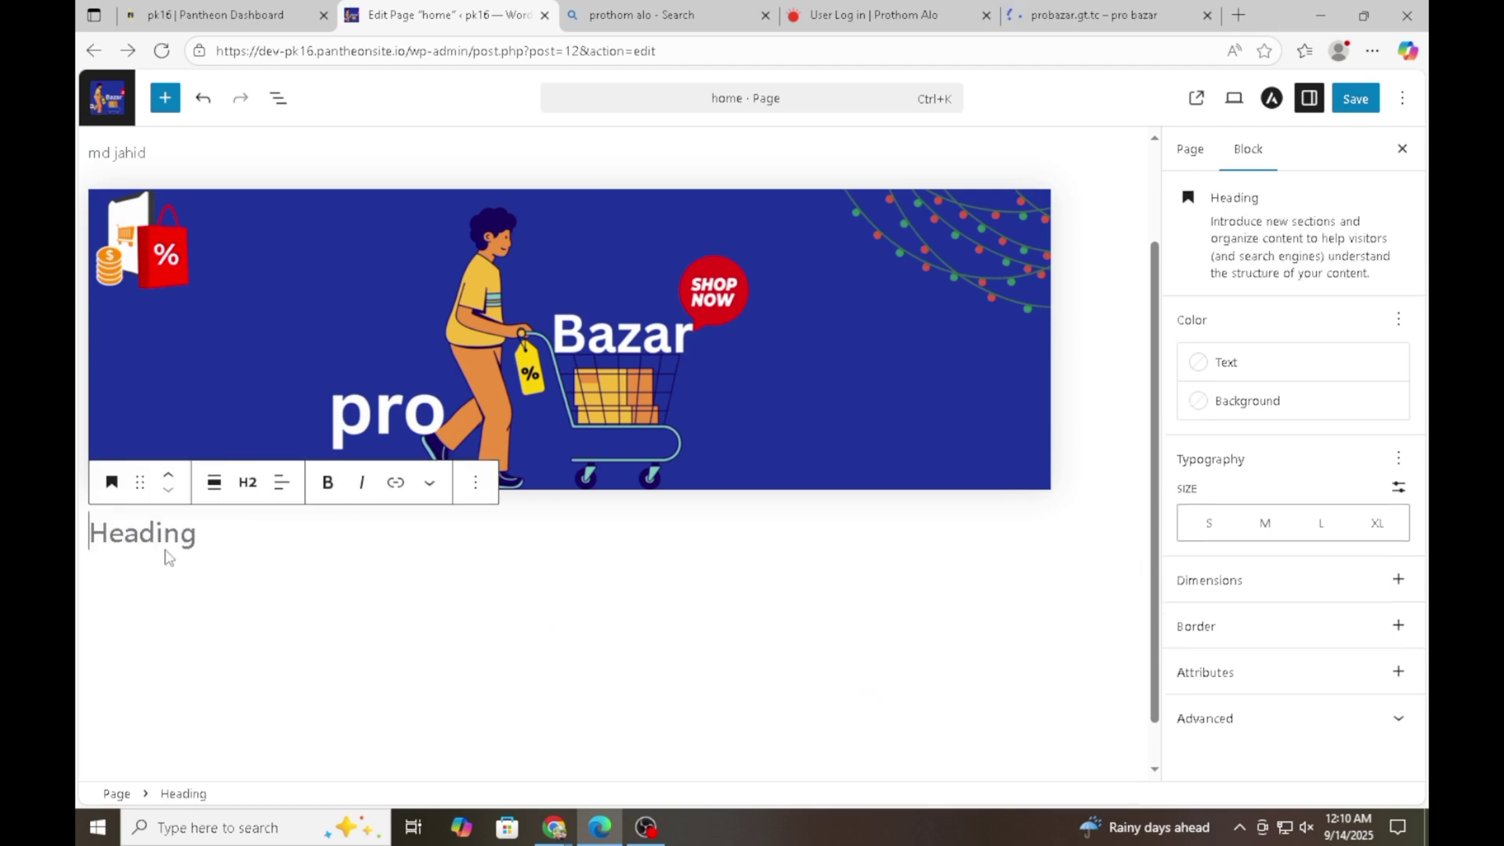
text(md )
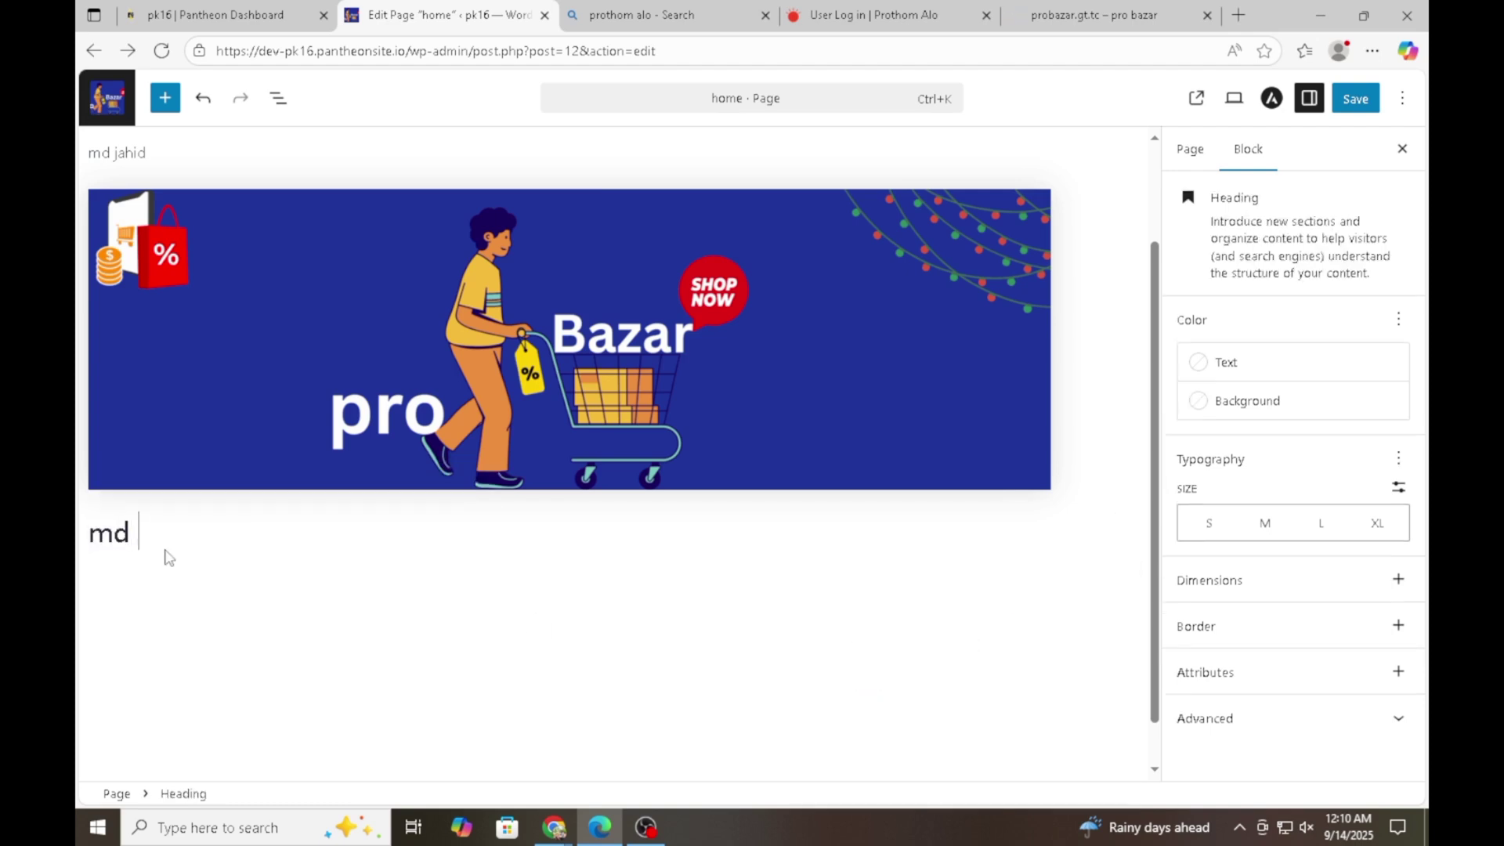
text(jahid)
scroll(241, 529, up, 2)
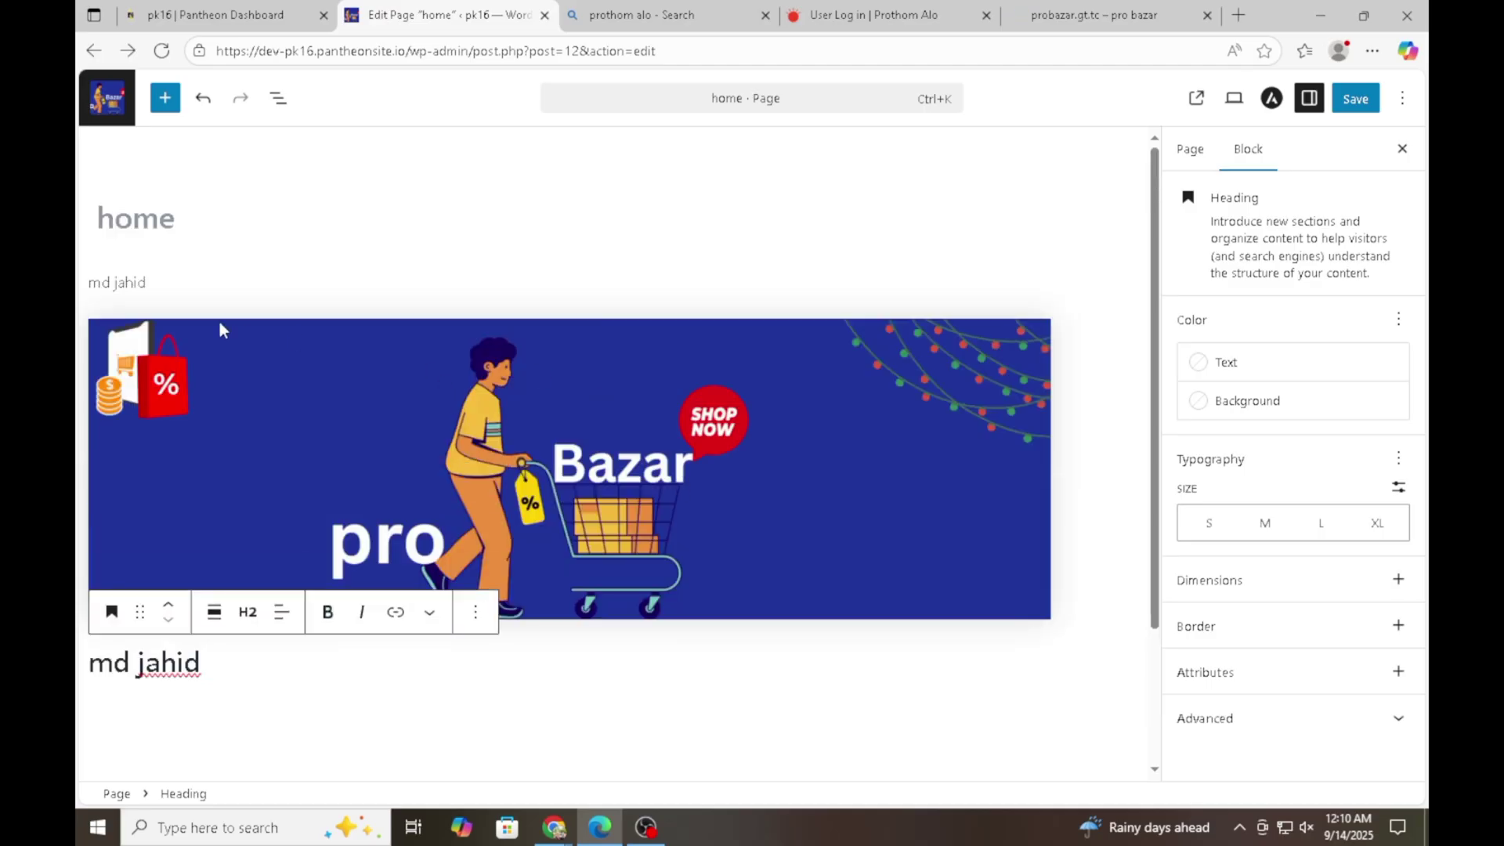
click(1356, 97)
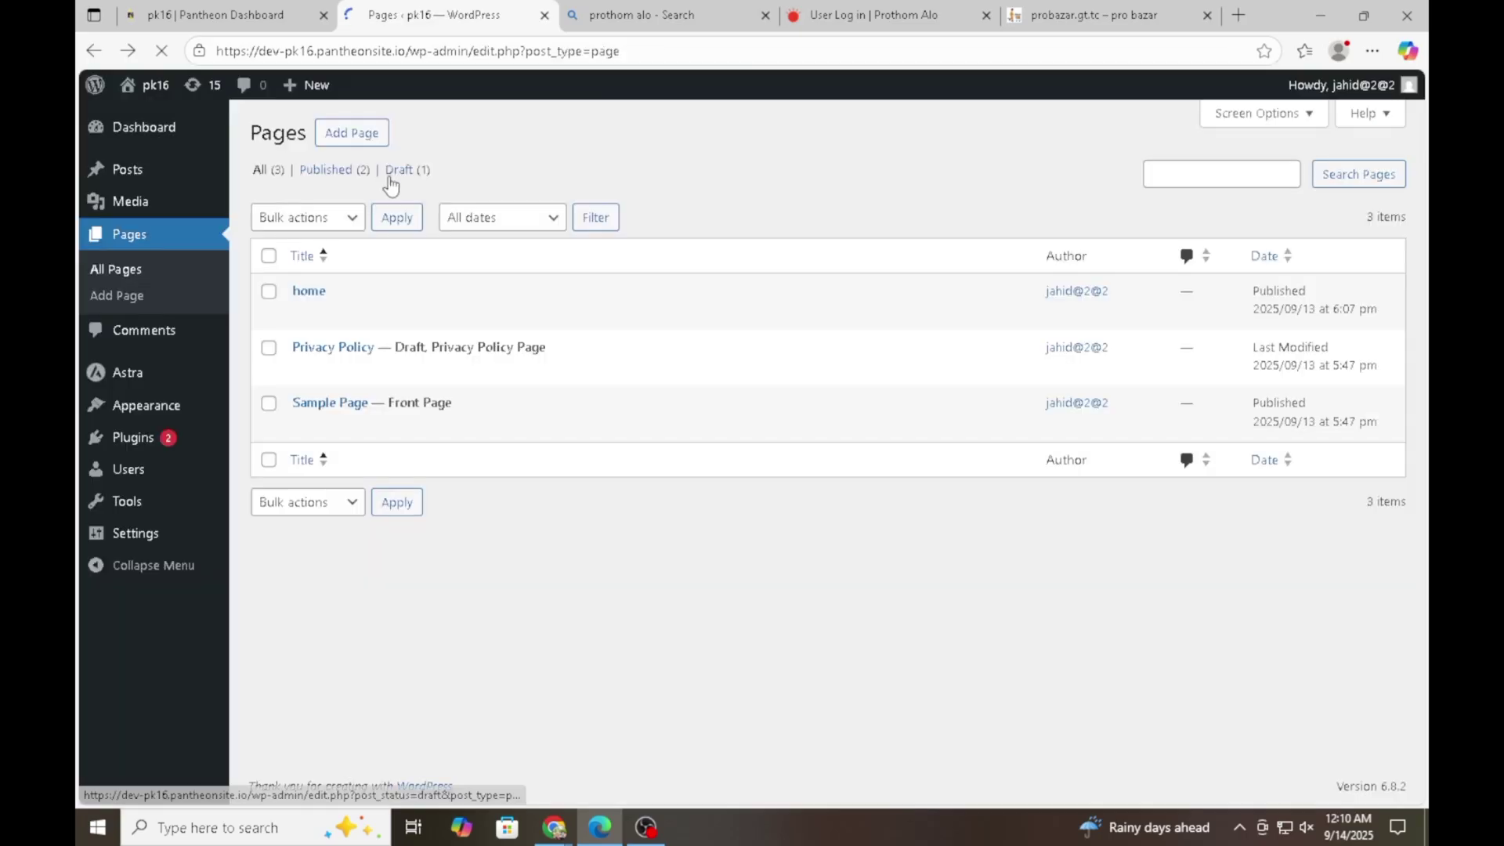
Set the static homepage to the home page in the Reading settings and save the changes.
click(222, 130)
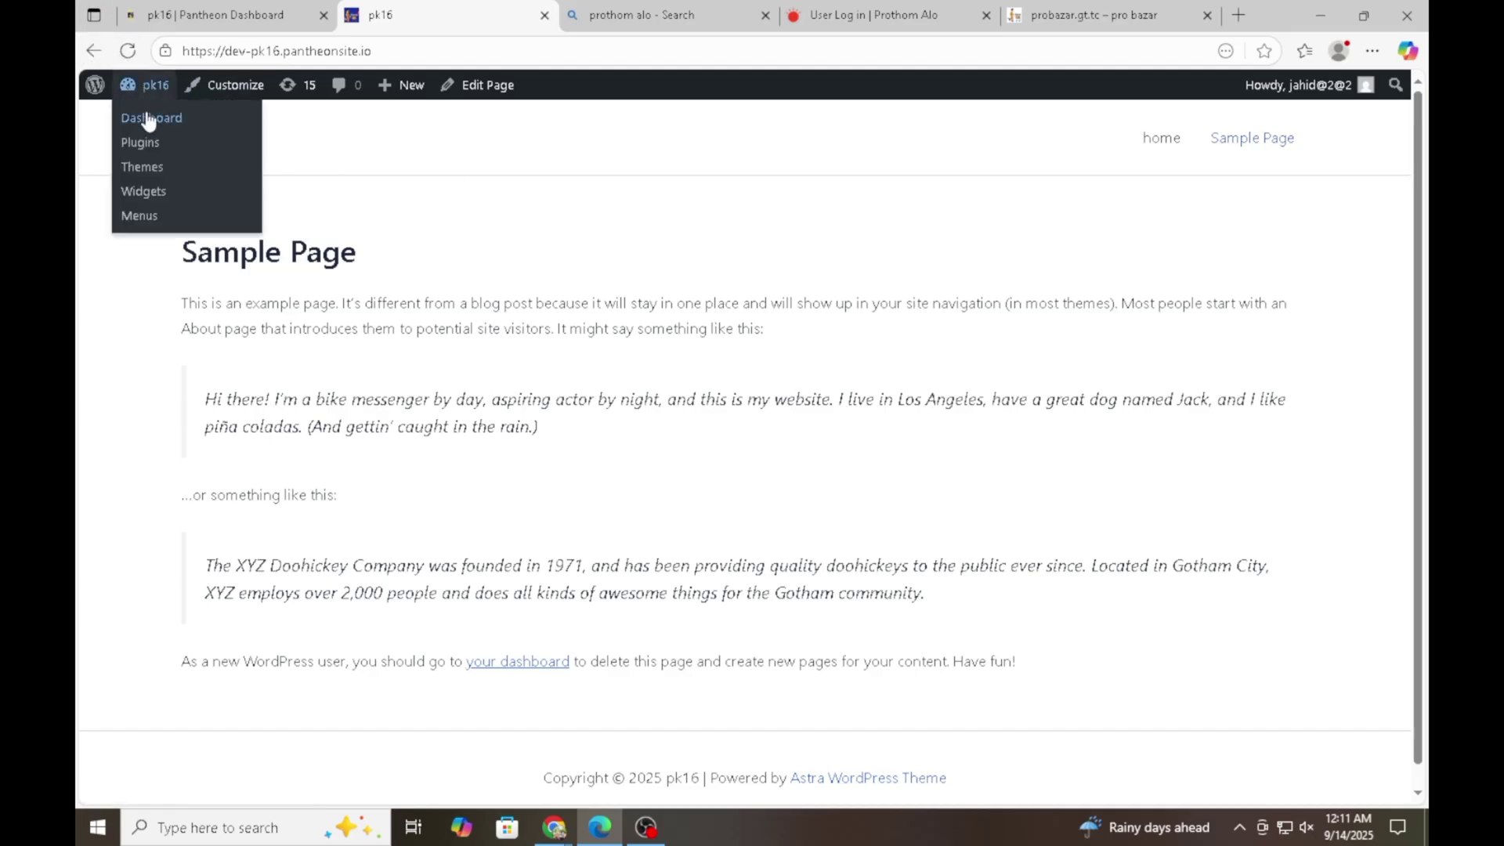
click(145, 118)
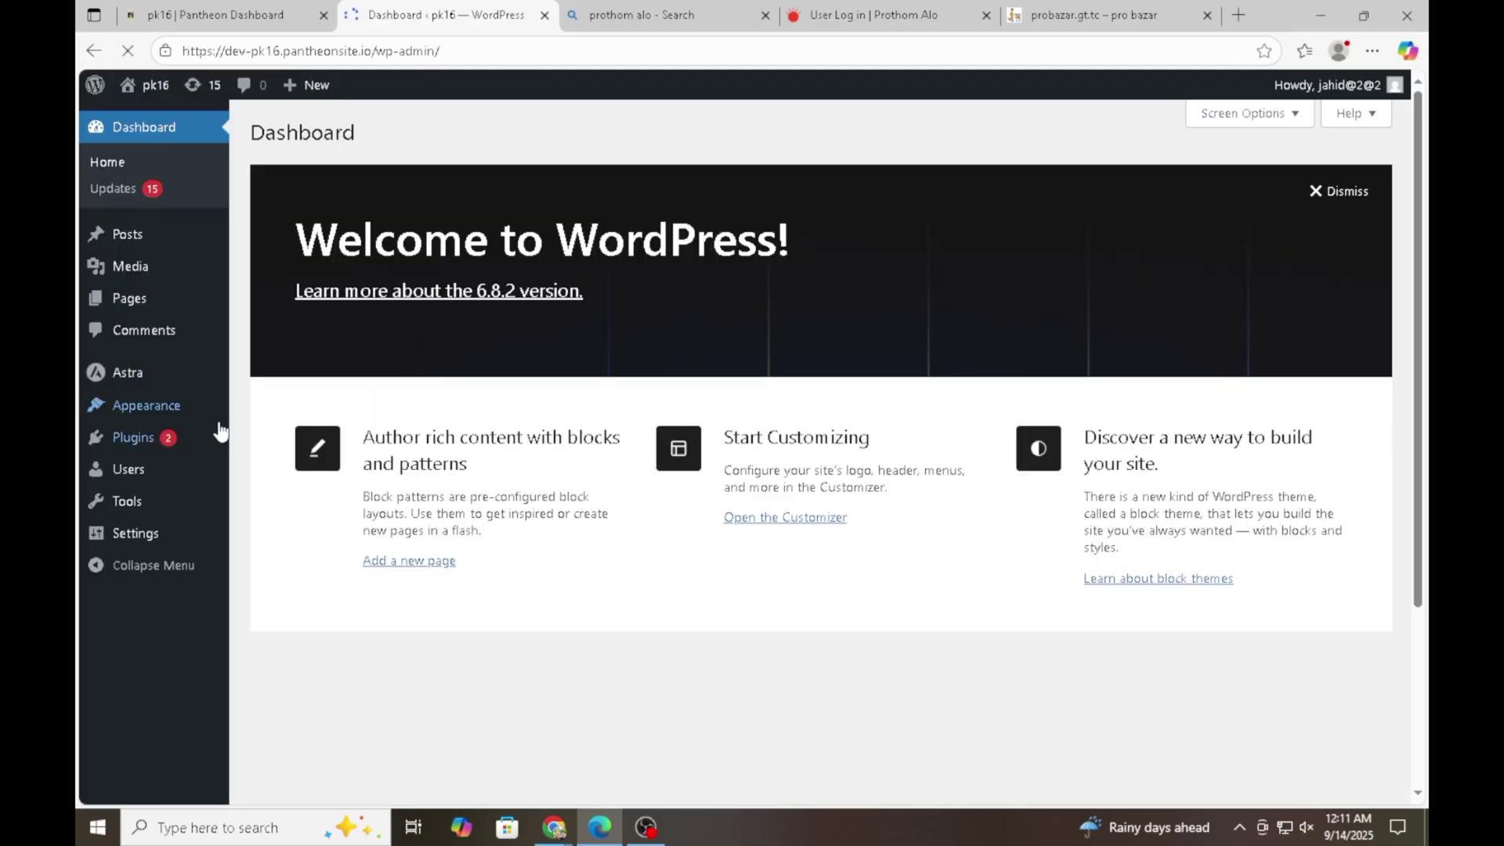
mouse_move(121, 535)
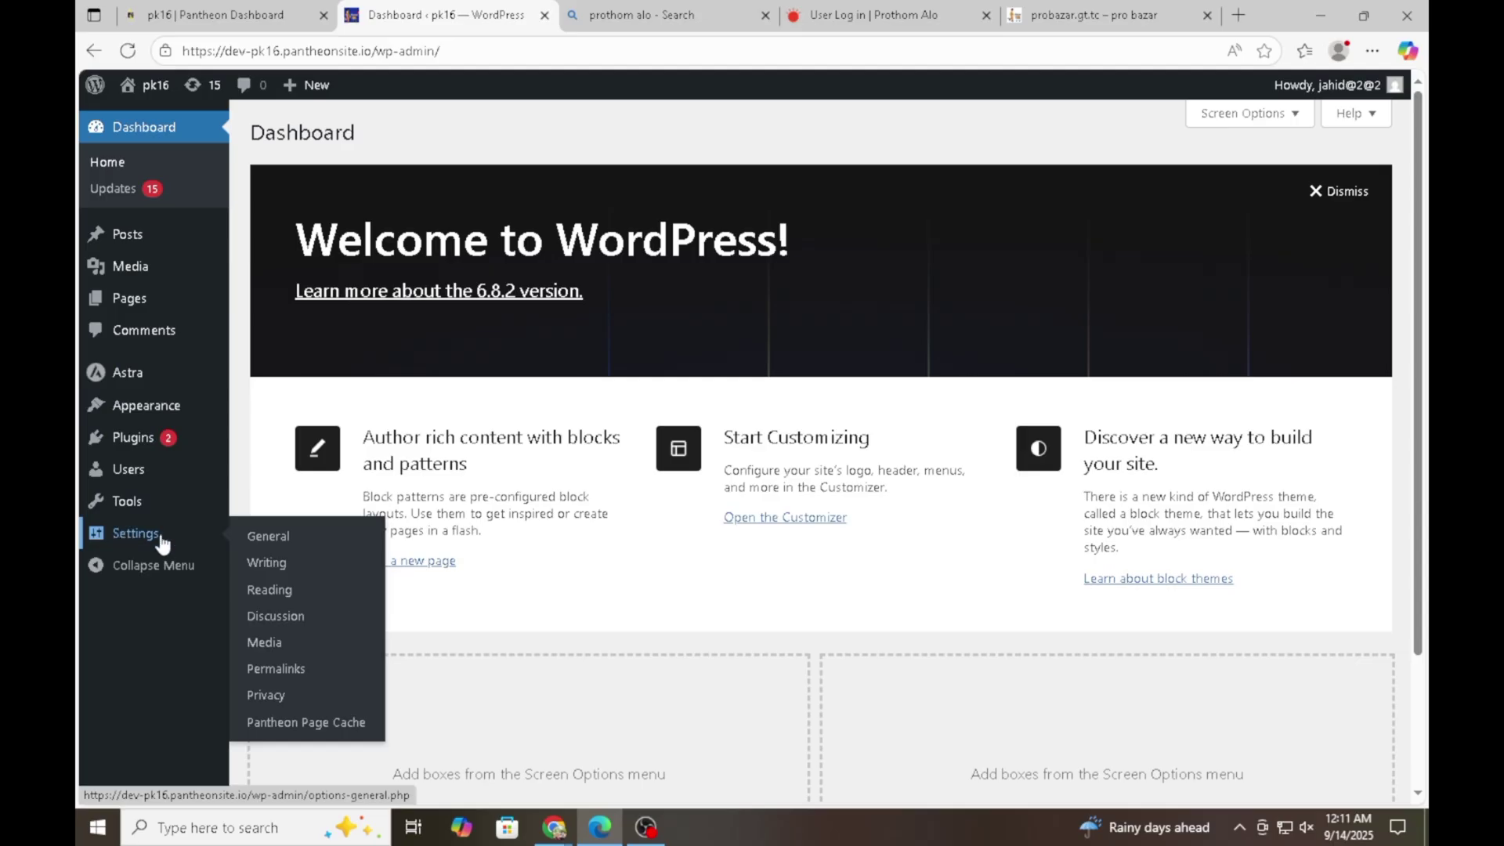
click(299, 595)
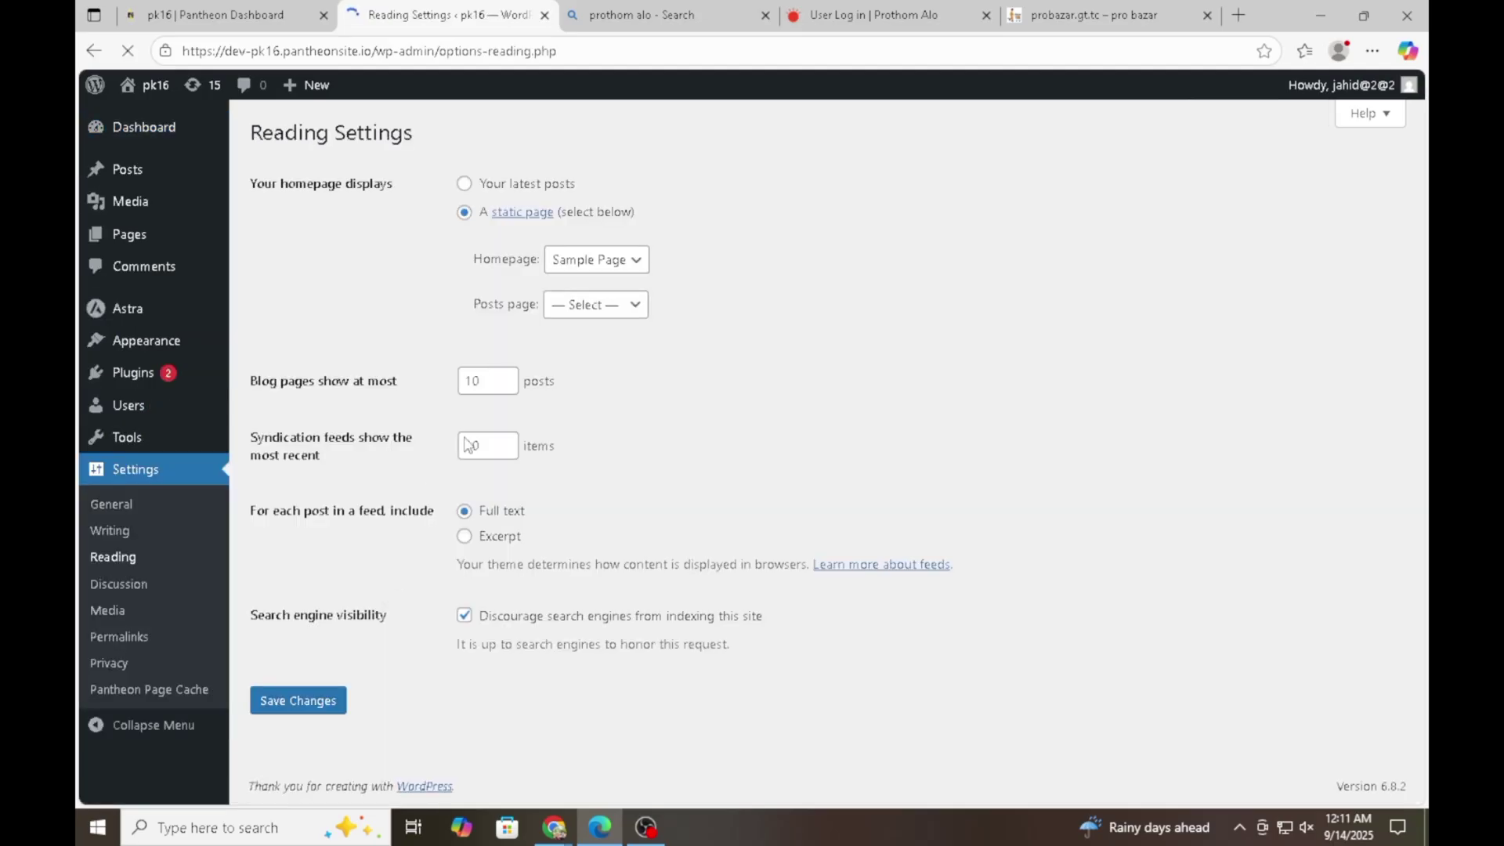
click(624, 265)
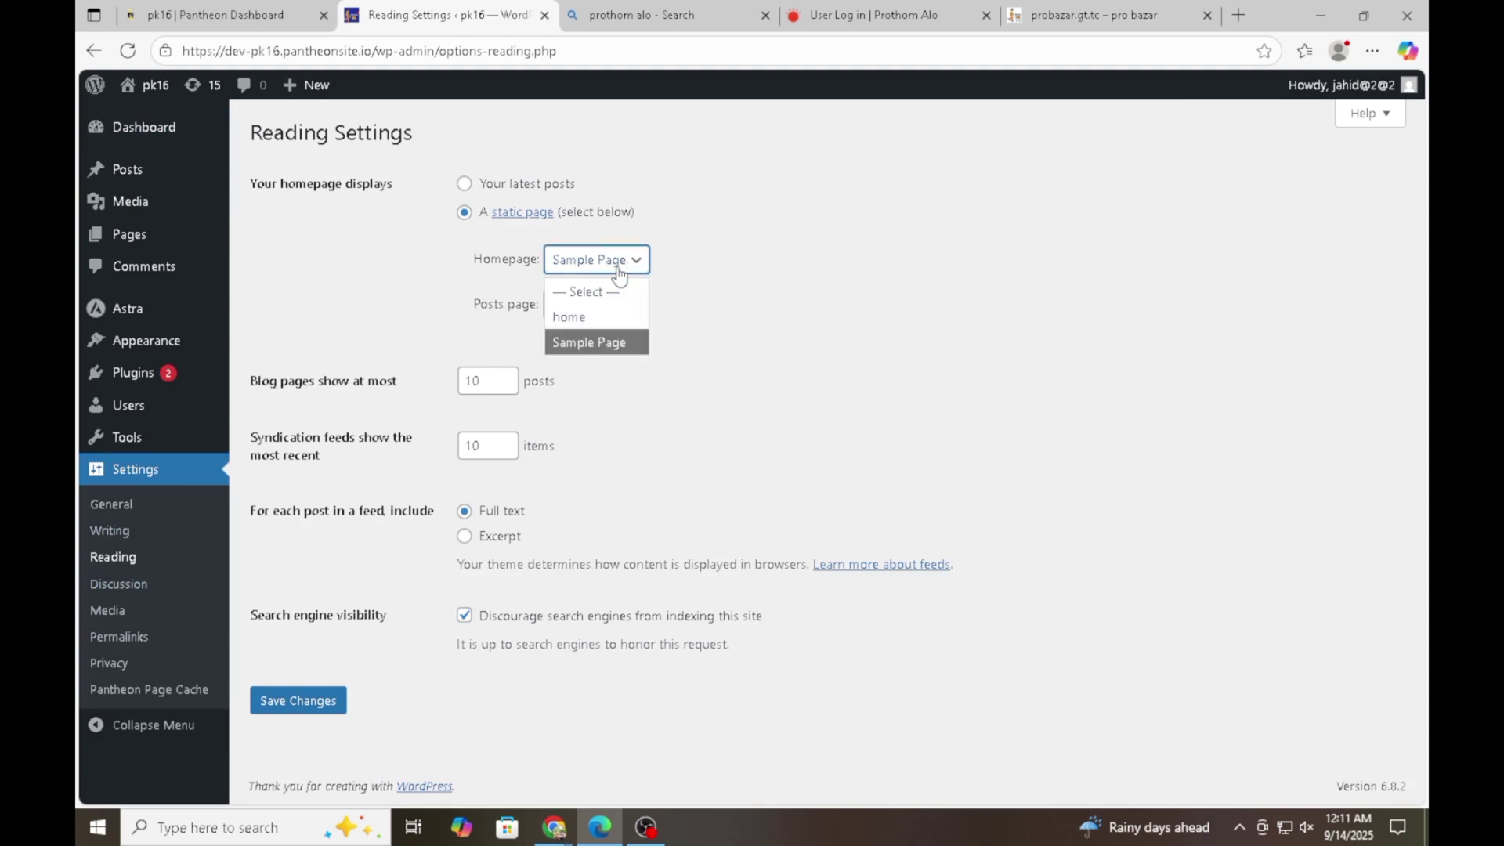
click(604, 318)
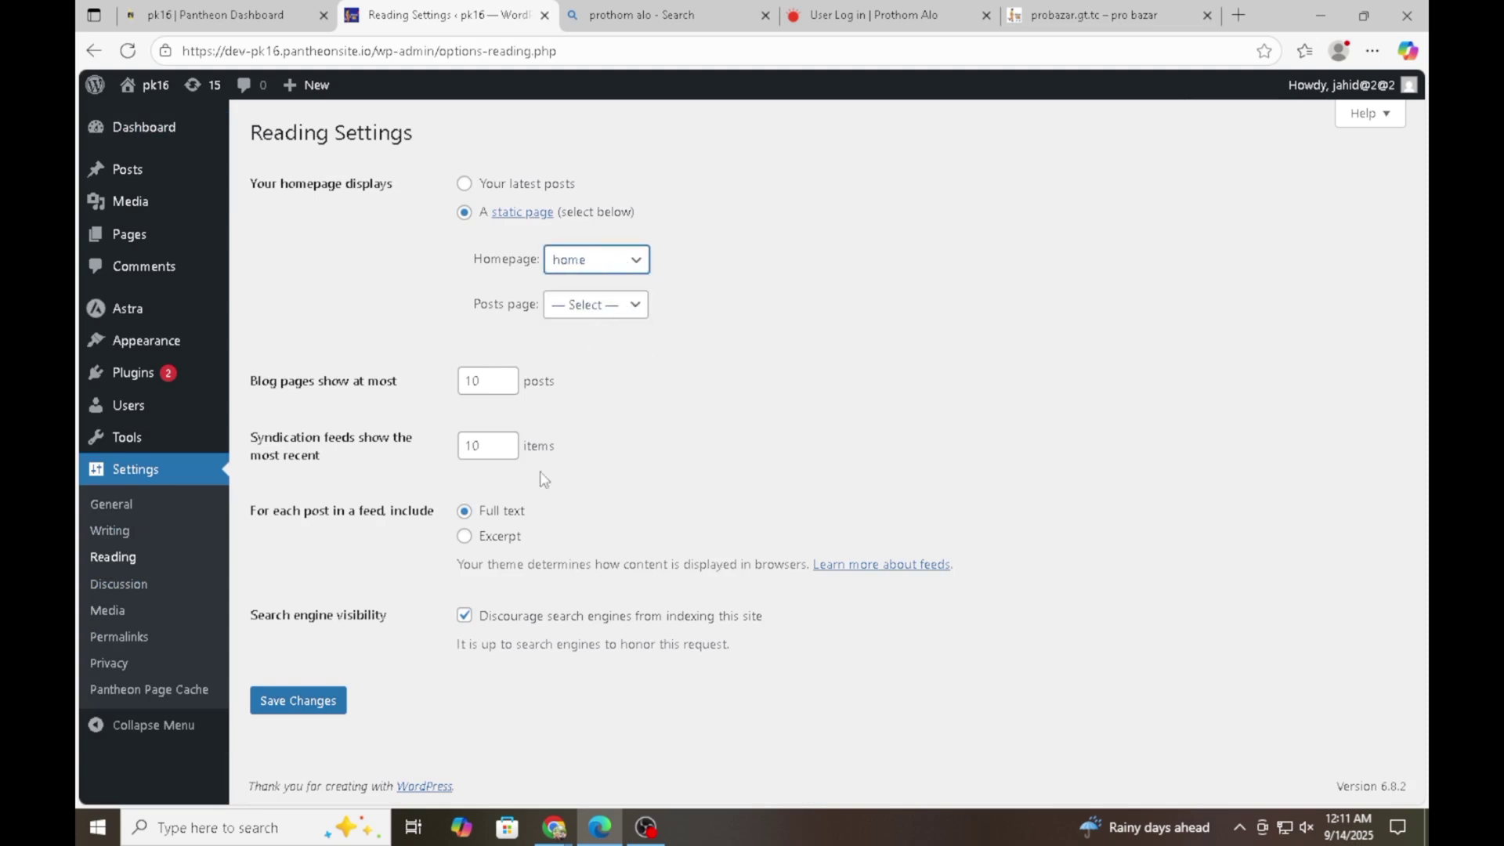
click(321, 705)
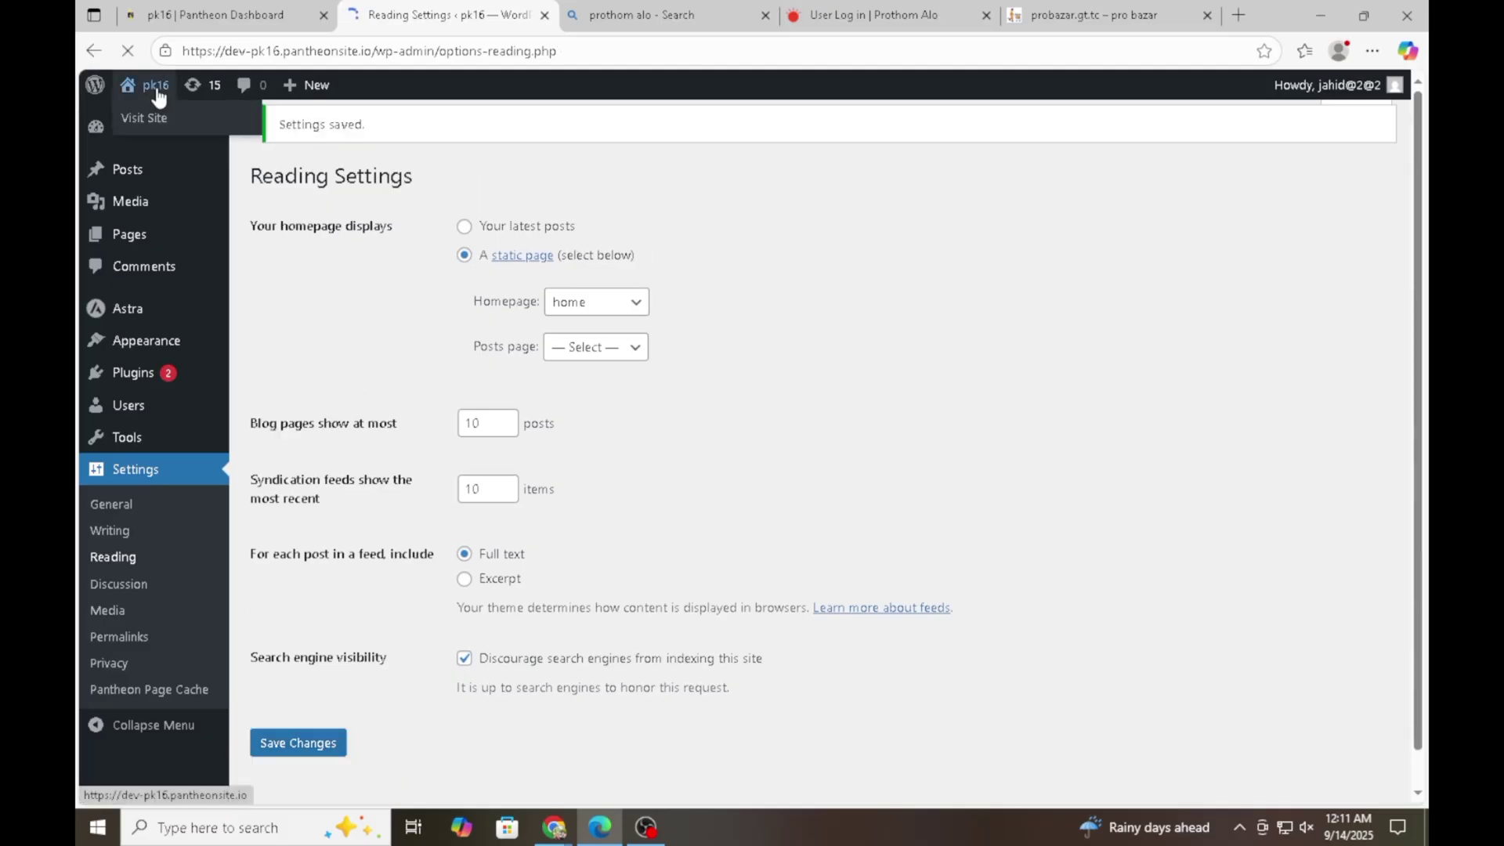
View the live pk16 front page, reload it, and compare it with the probazar.gt.tc site.
click(156, 86)
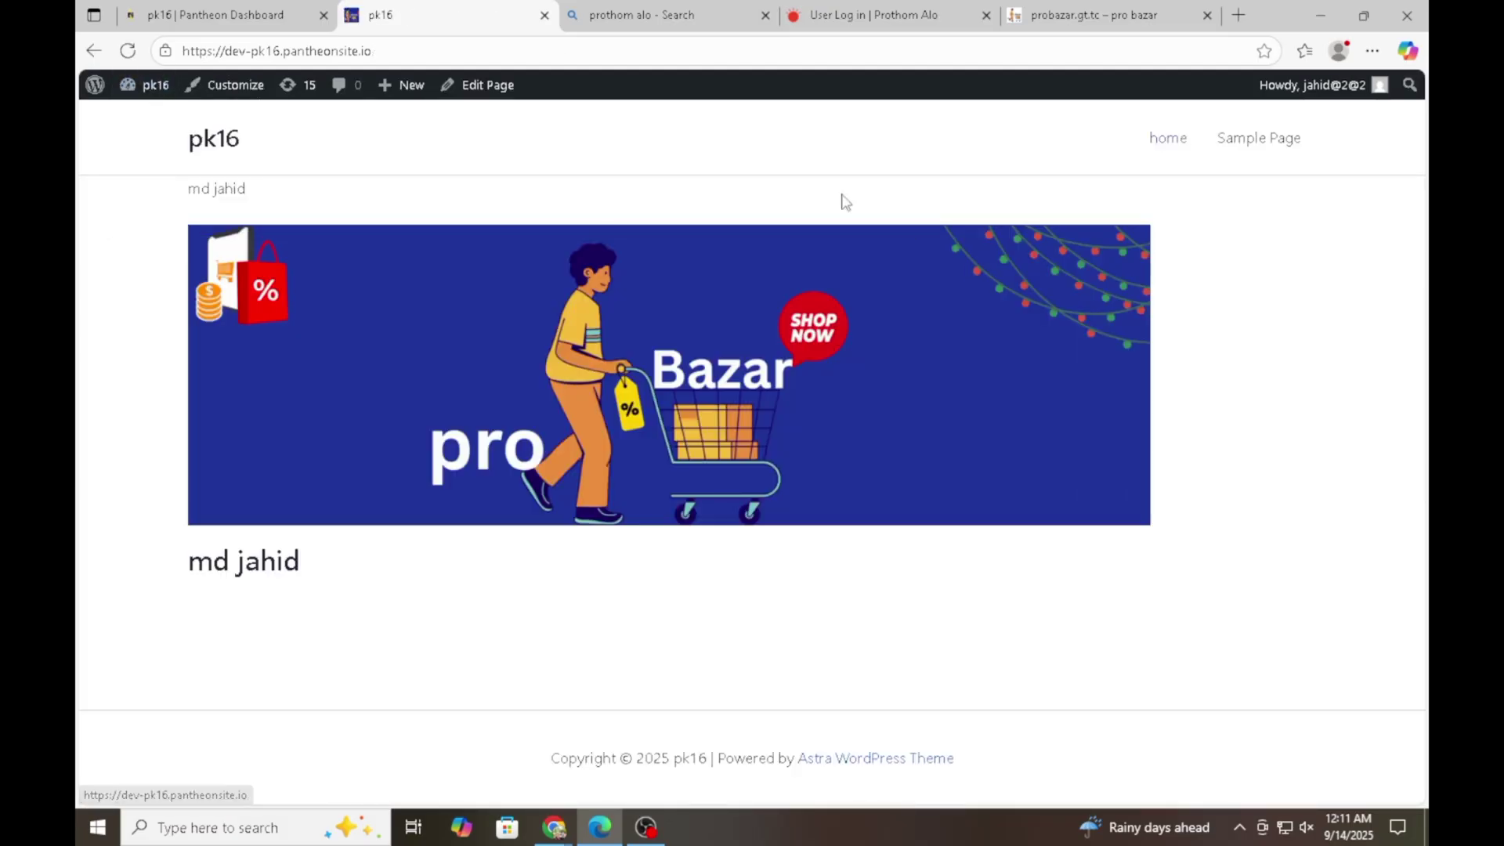
click(130, 57)
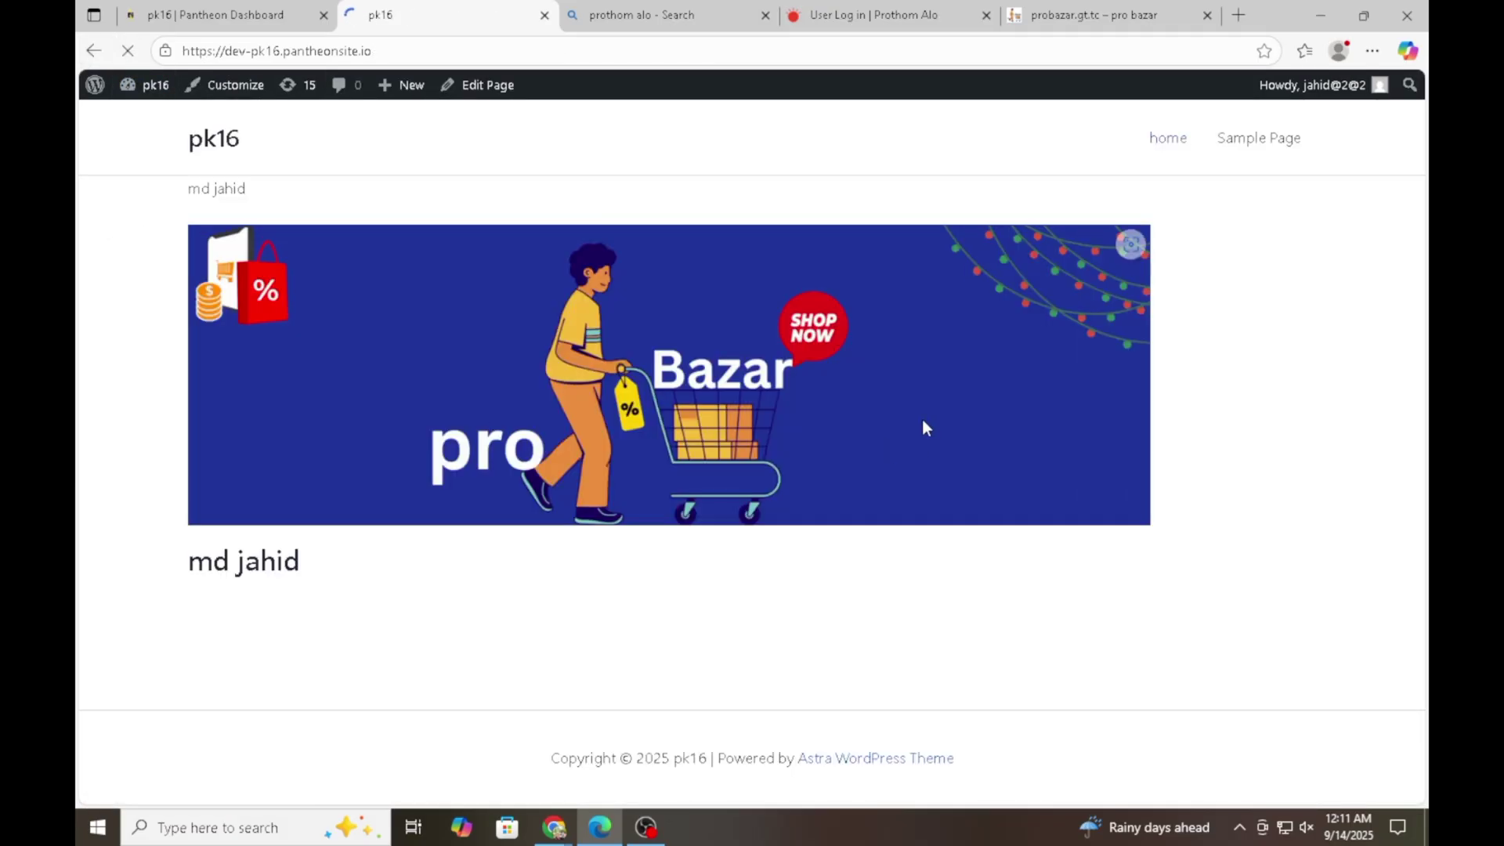
click(1034, 18)
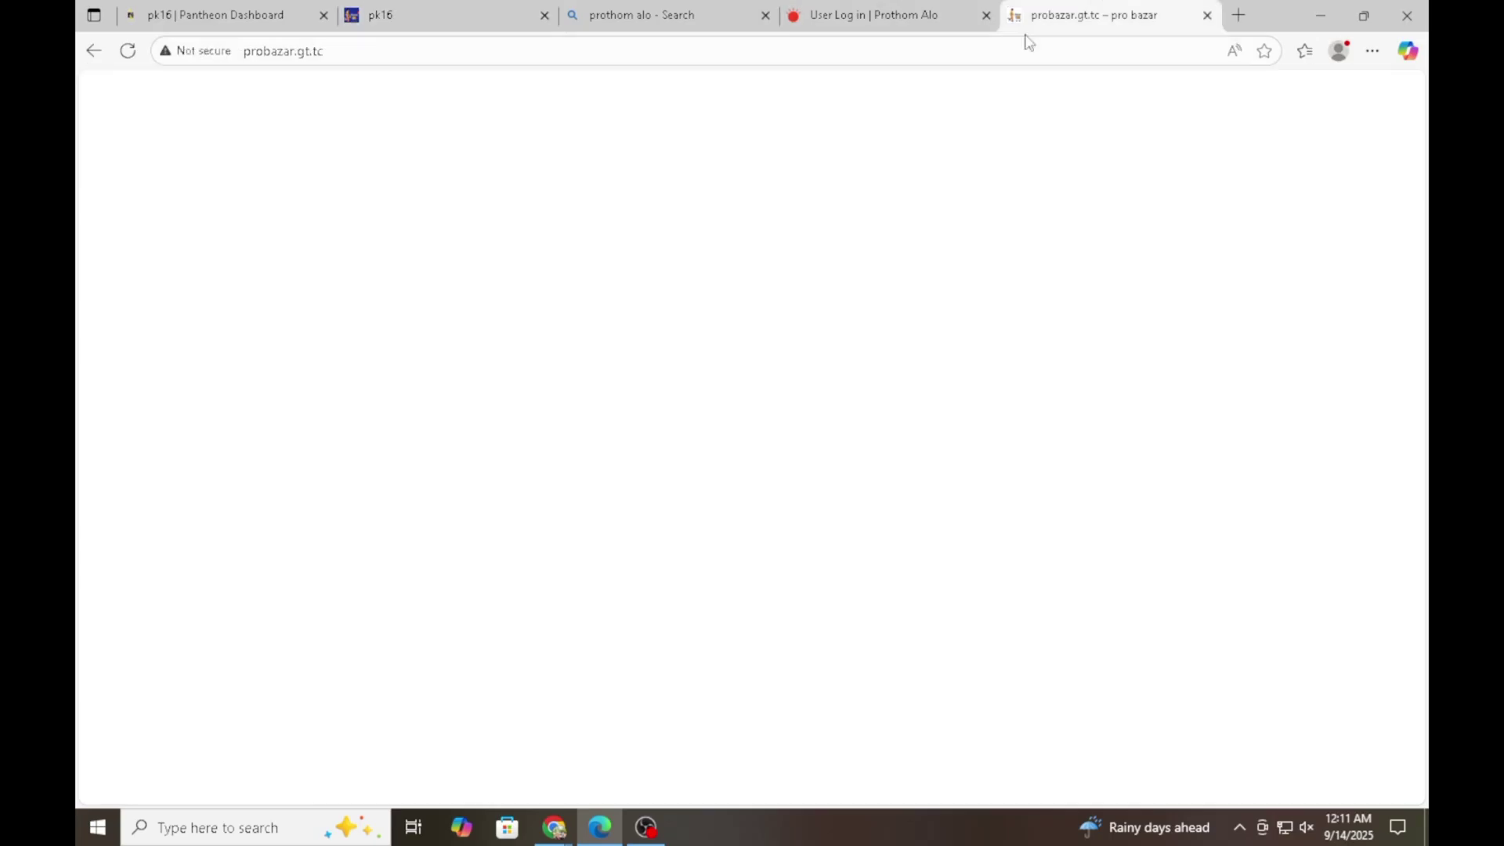
scroll(1212, 313, down, 1)
scroll(1212, 313, up, 1)
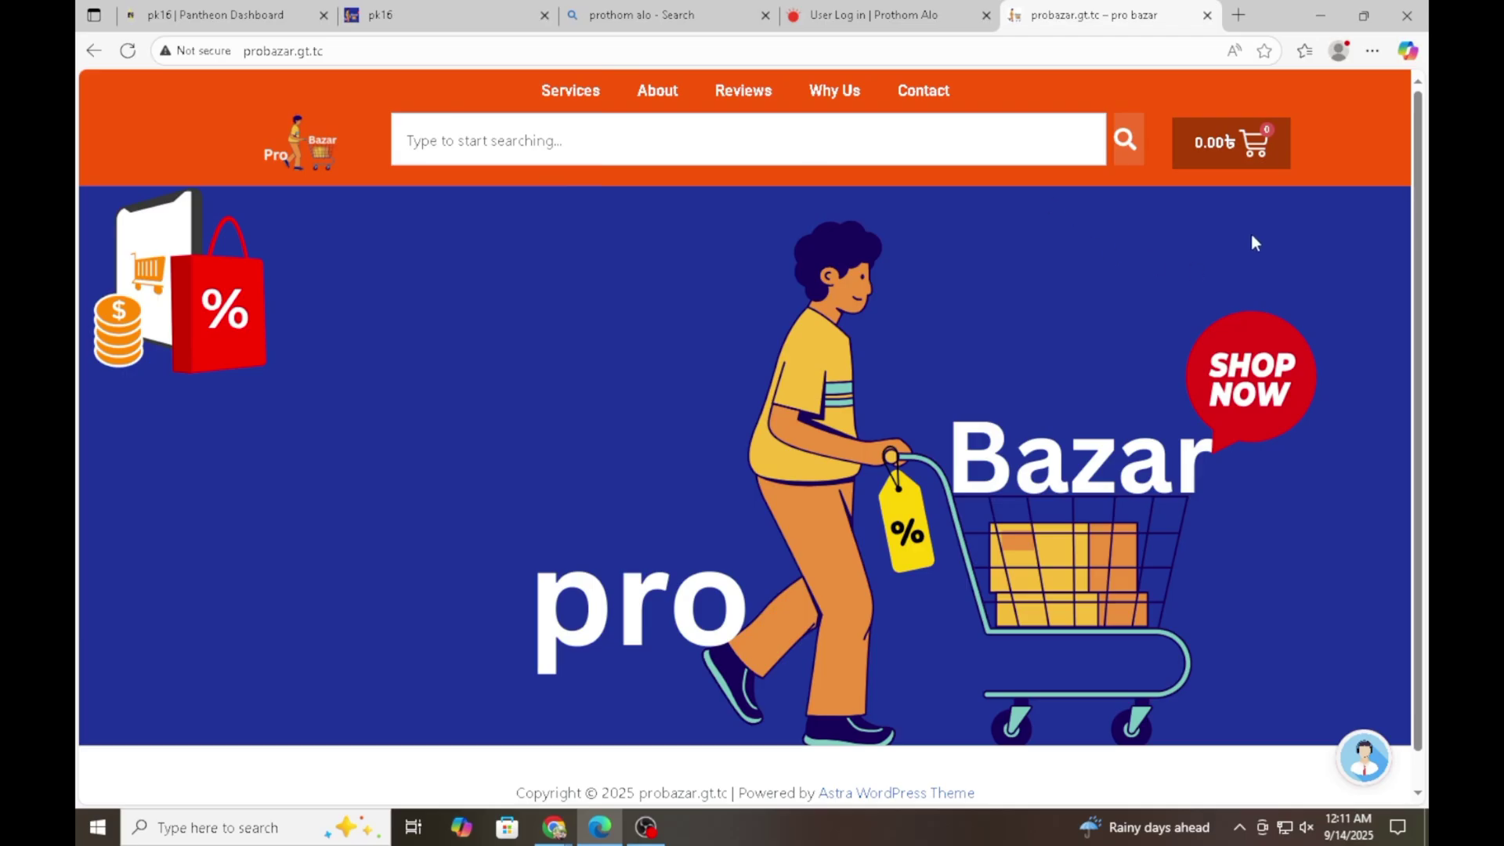
Follow the Messenger support link in probazar.gt.tc's contact widget to view its Facebook page, and close both the page and the widget.
click(1361, 767)
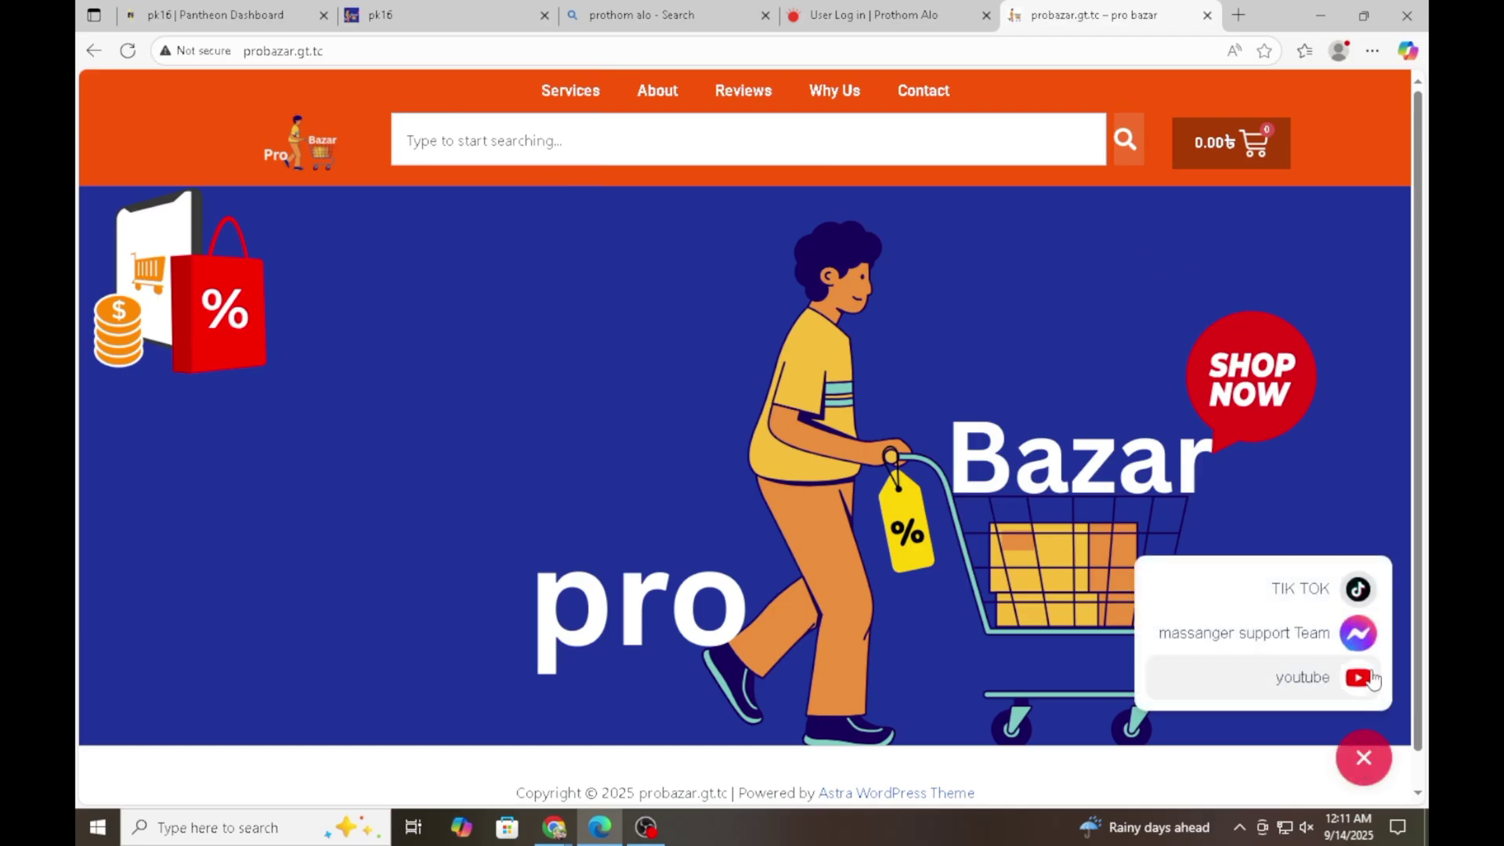
click(1356, 650)
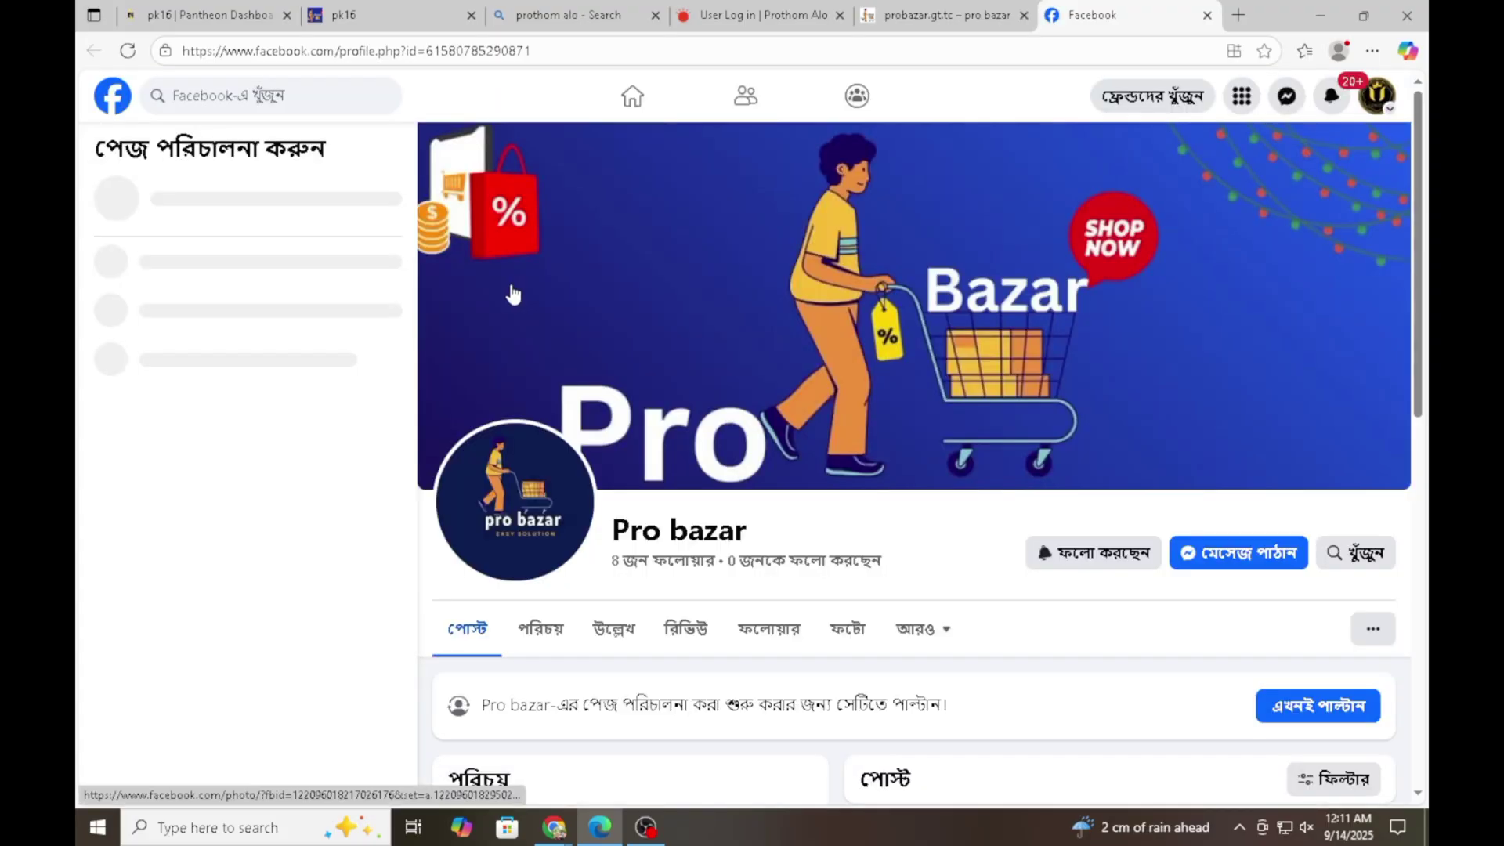
scroll(513, 295, down, 3)
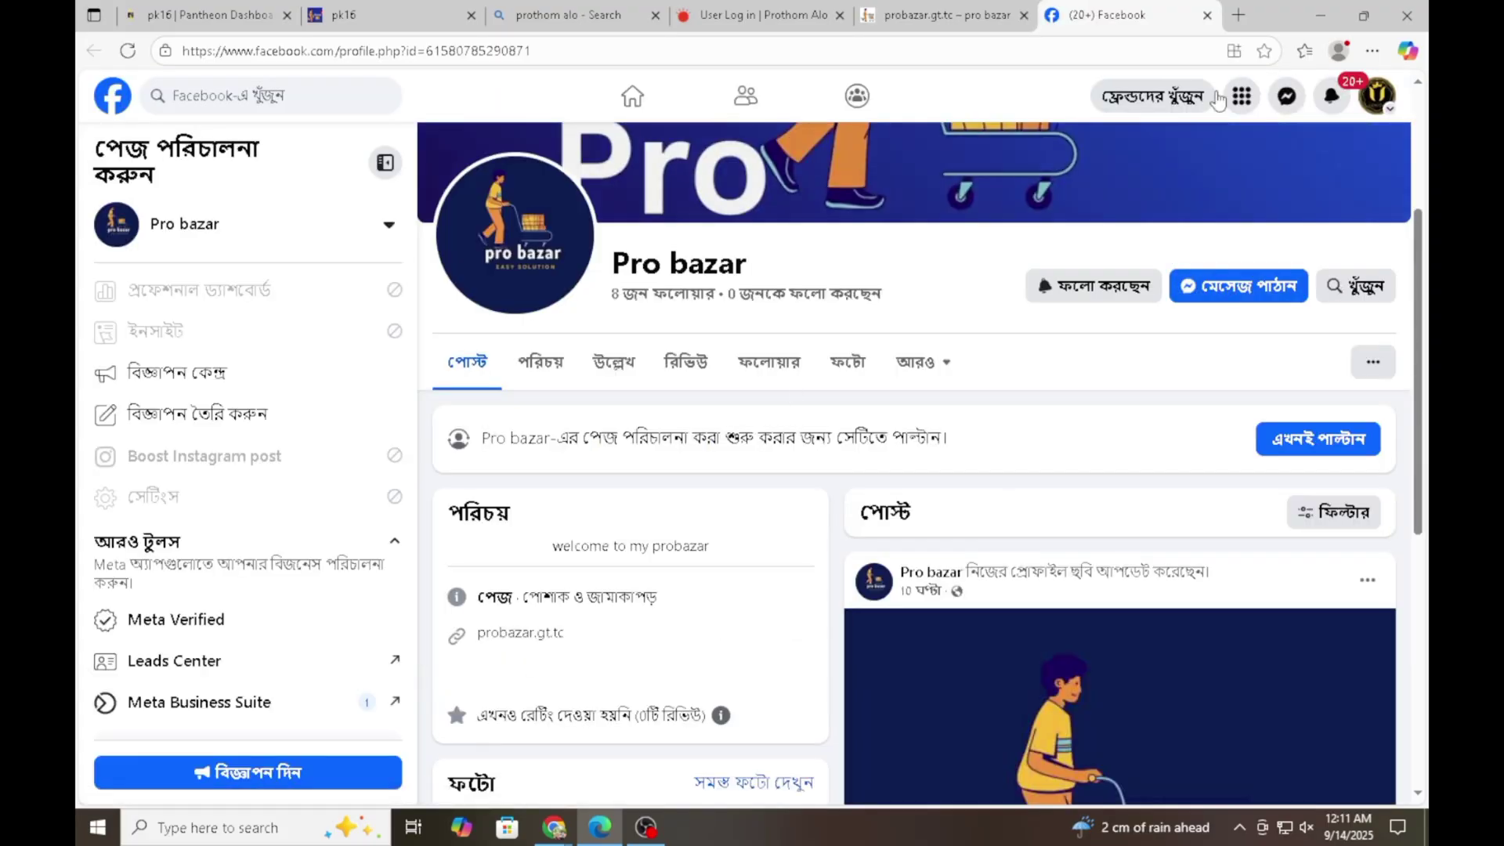
click(1207, 15)
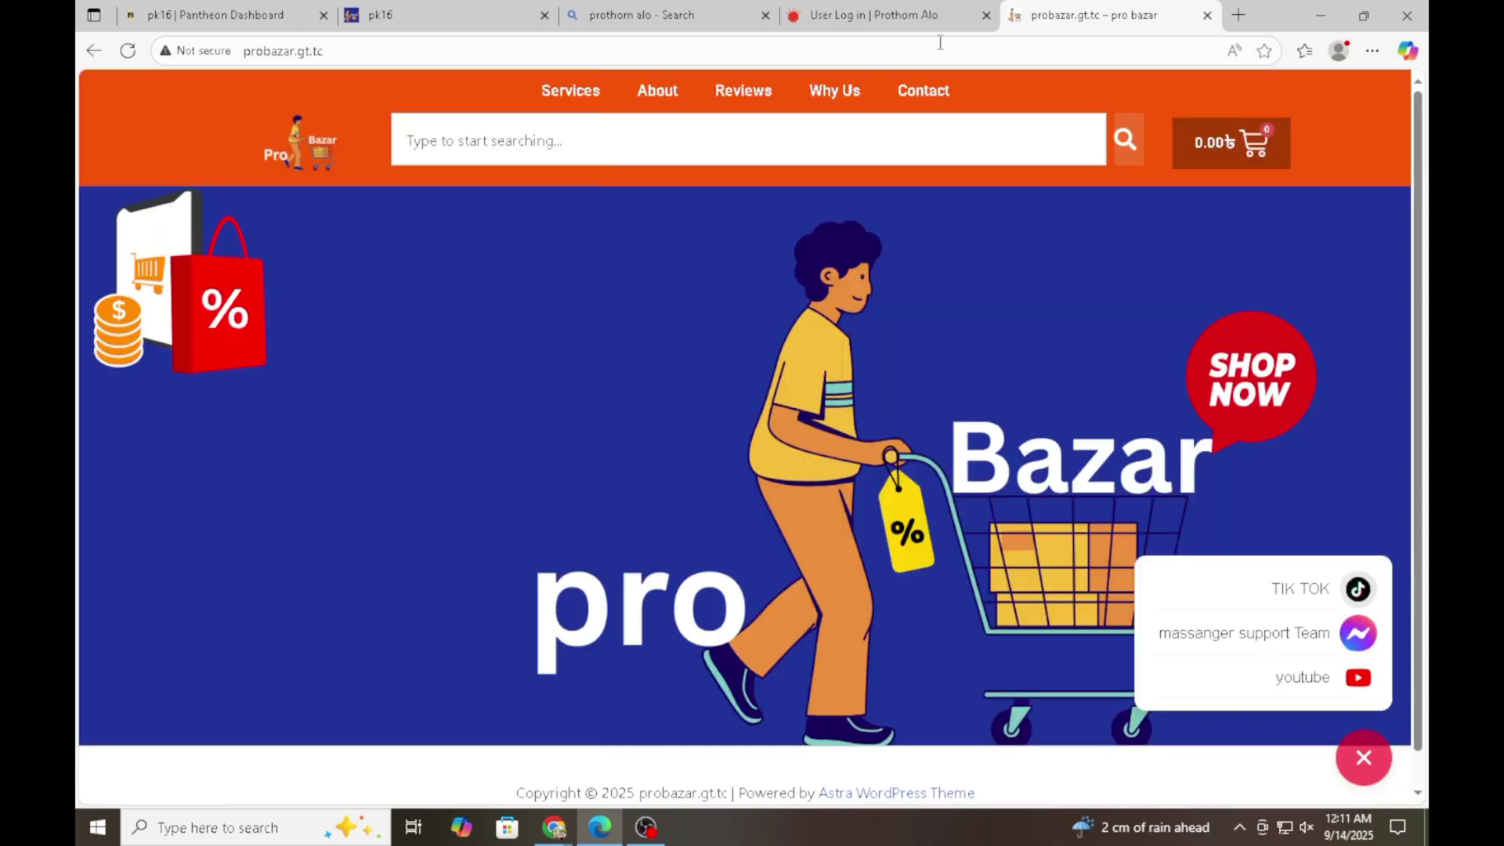
scroll(821, 520, down, 1)
click(1371, 764)
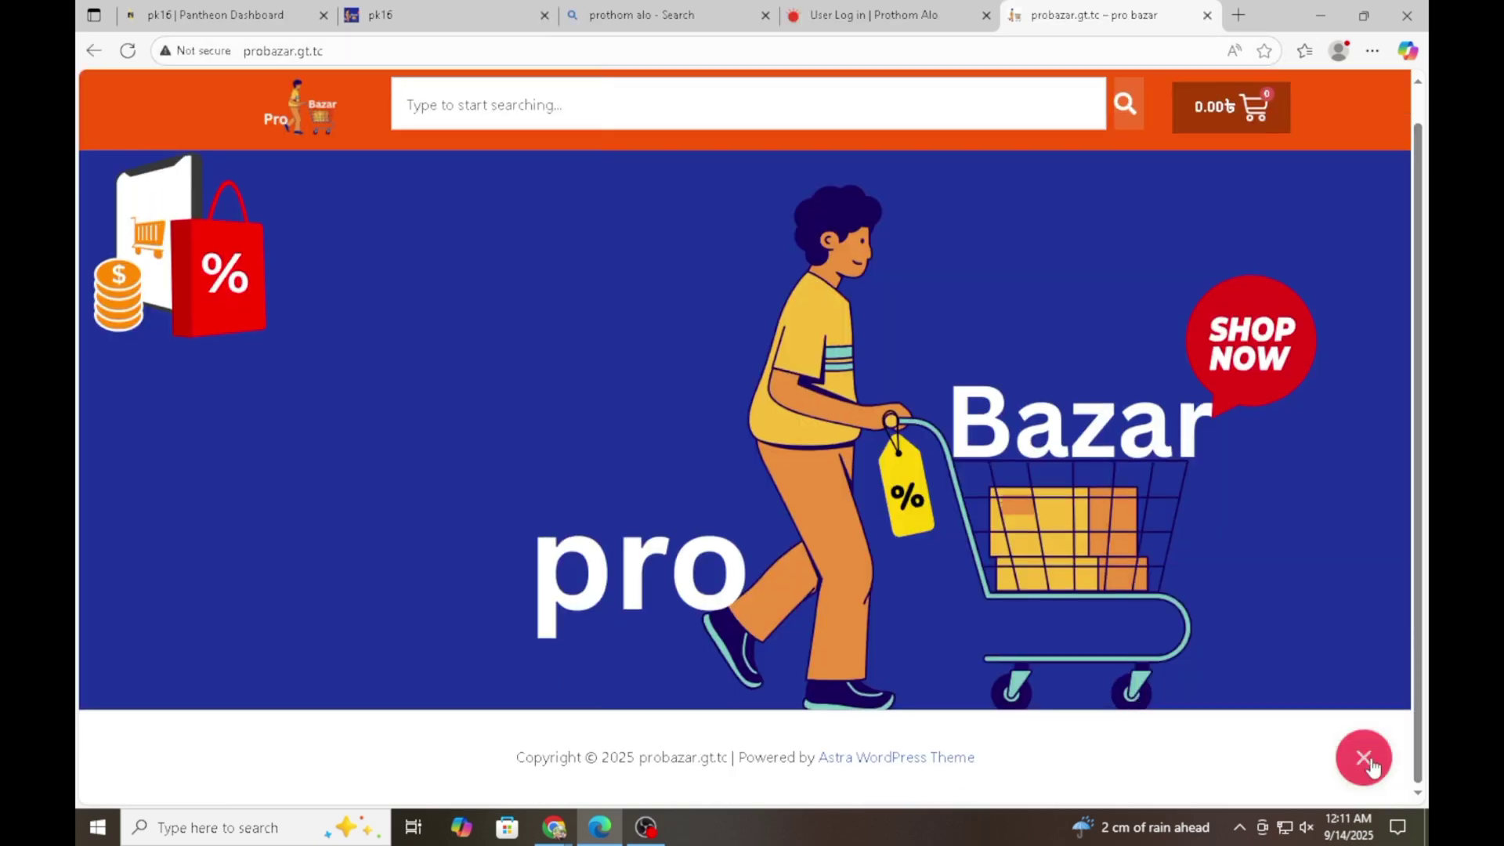
scroll(845, 223, up, 1)
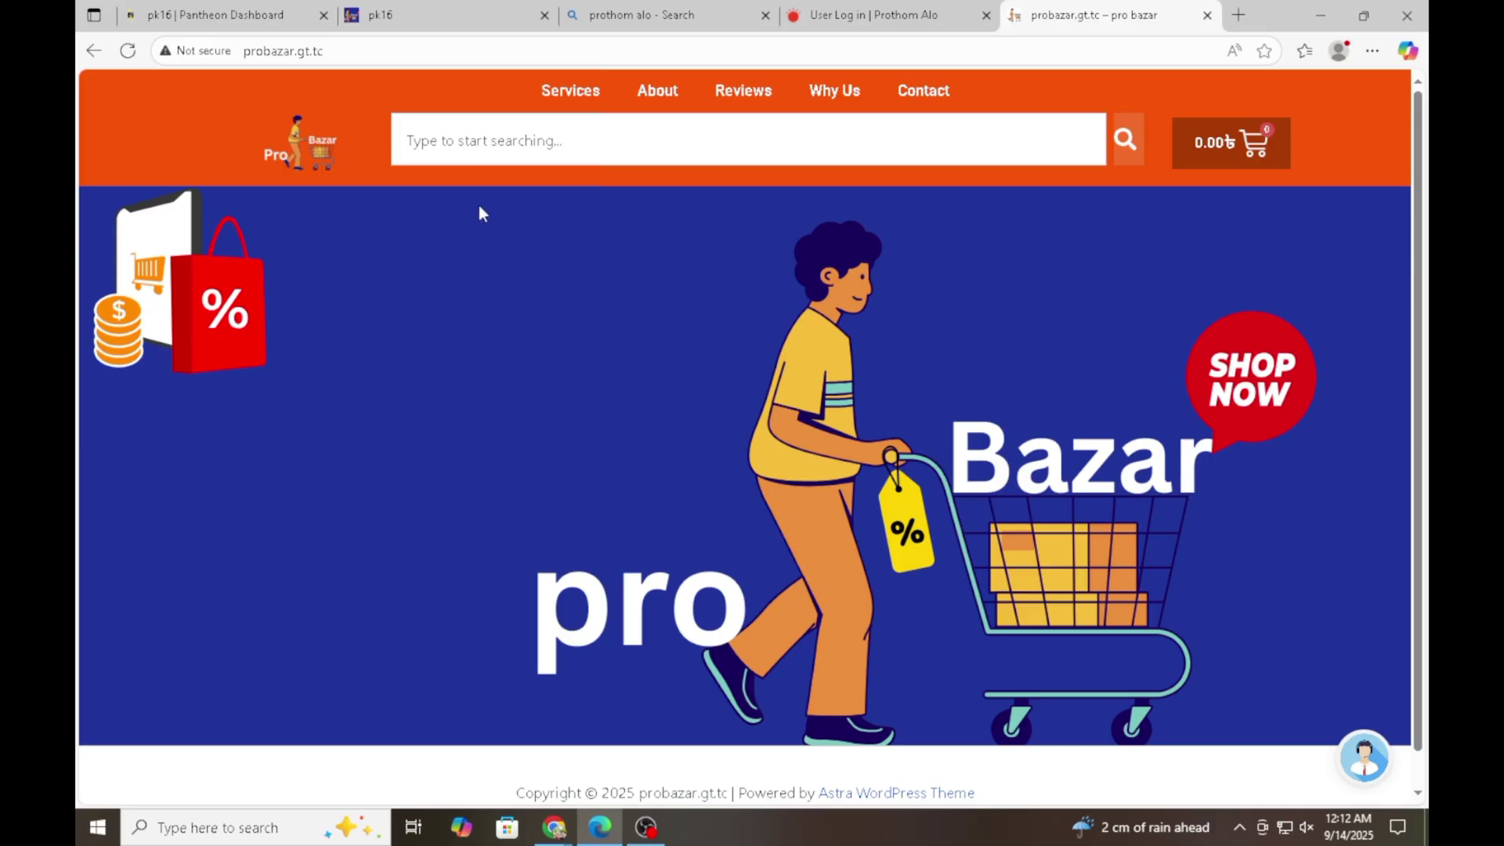
Close the probazar.gt.tc browser tab and reopen it.
click(1207, 15)
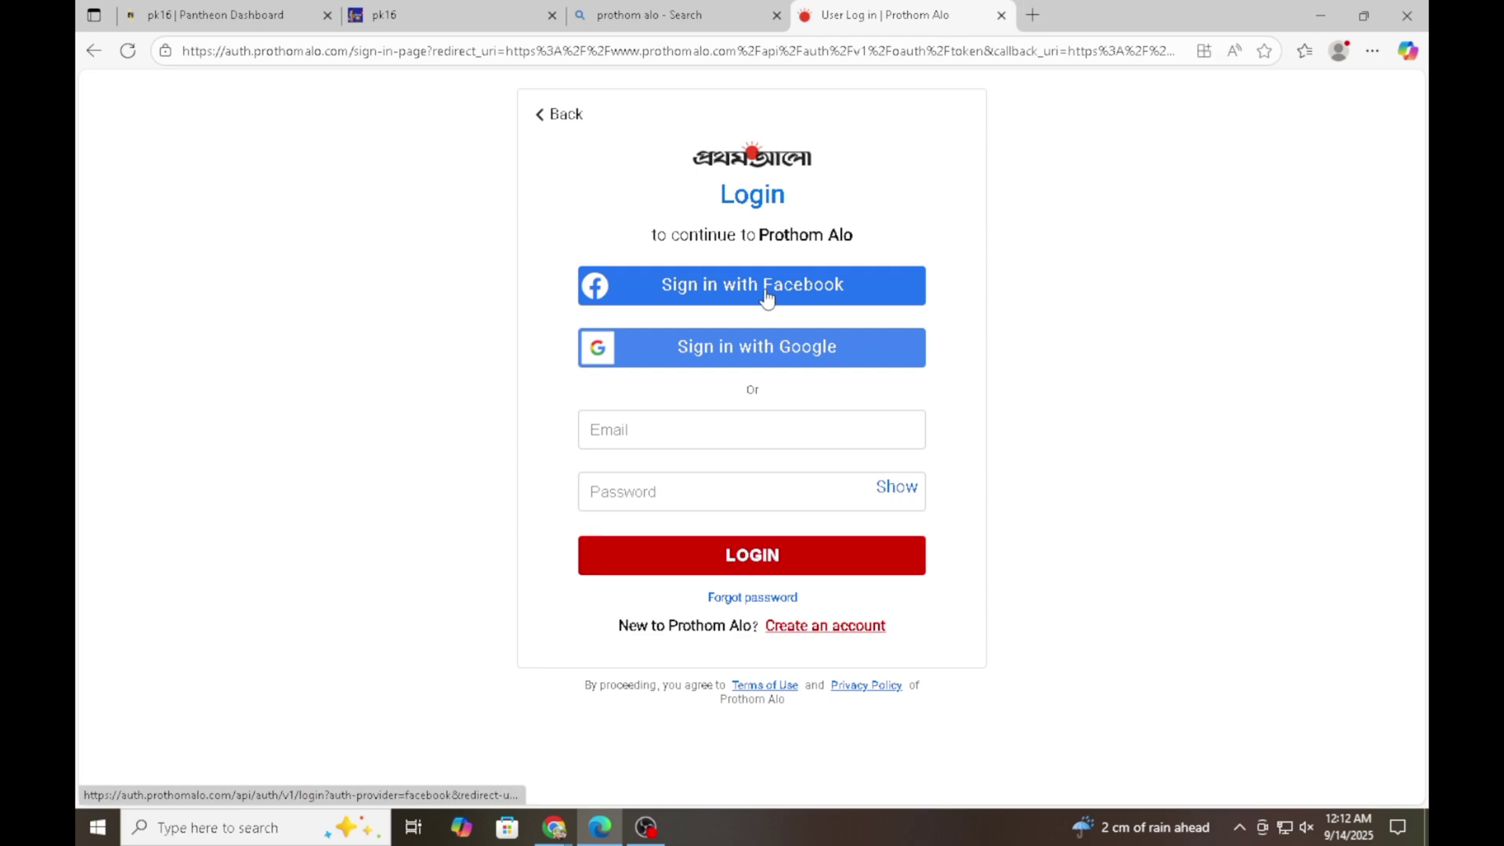
click(1033, 15)
right_click(1288, 8)
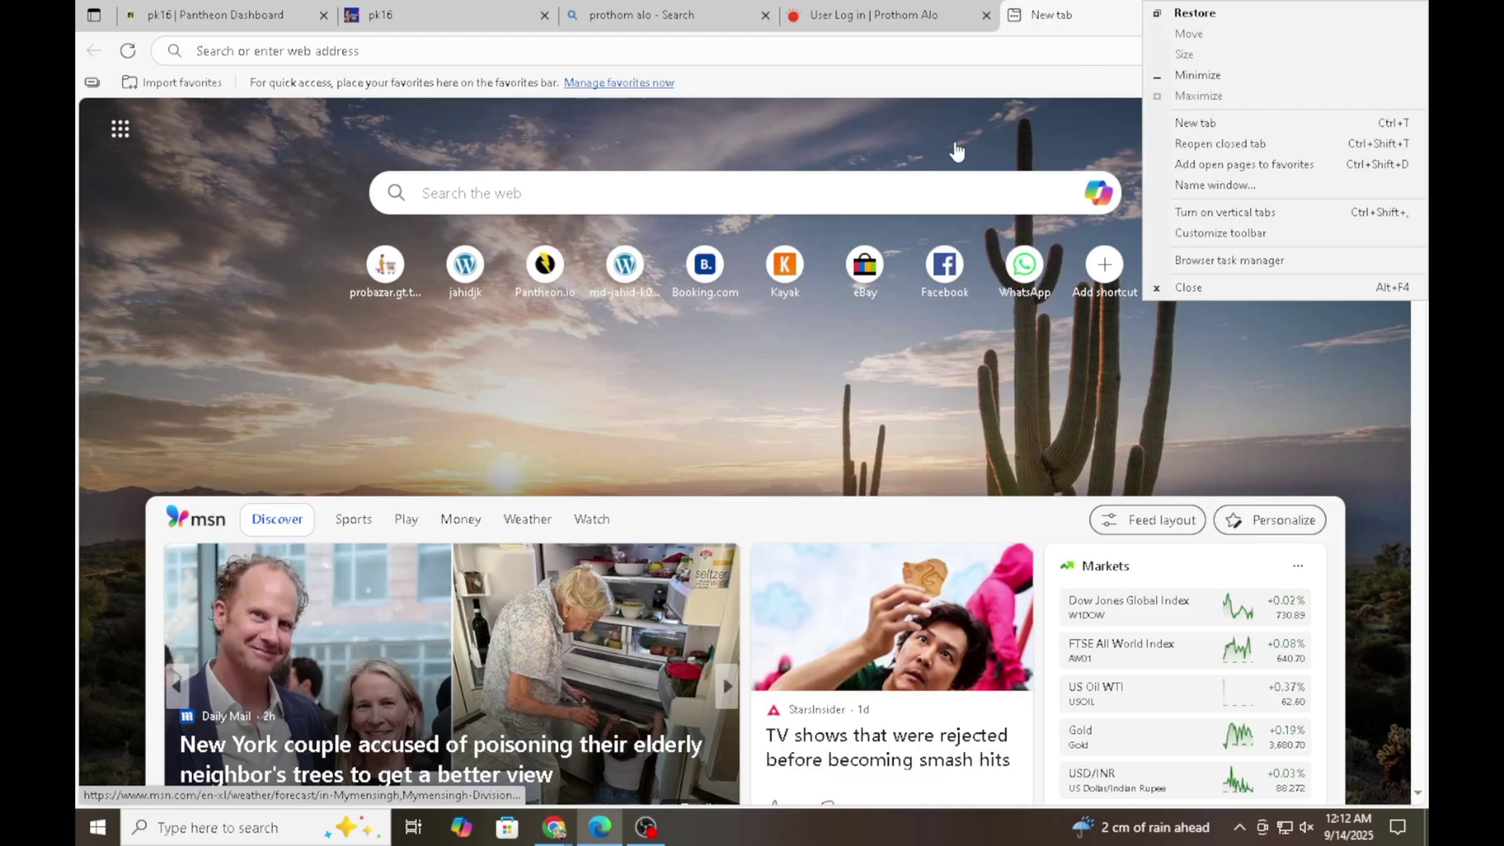
click(1255, 145)
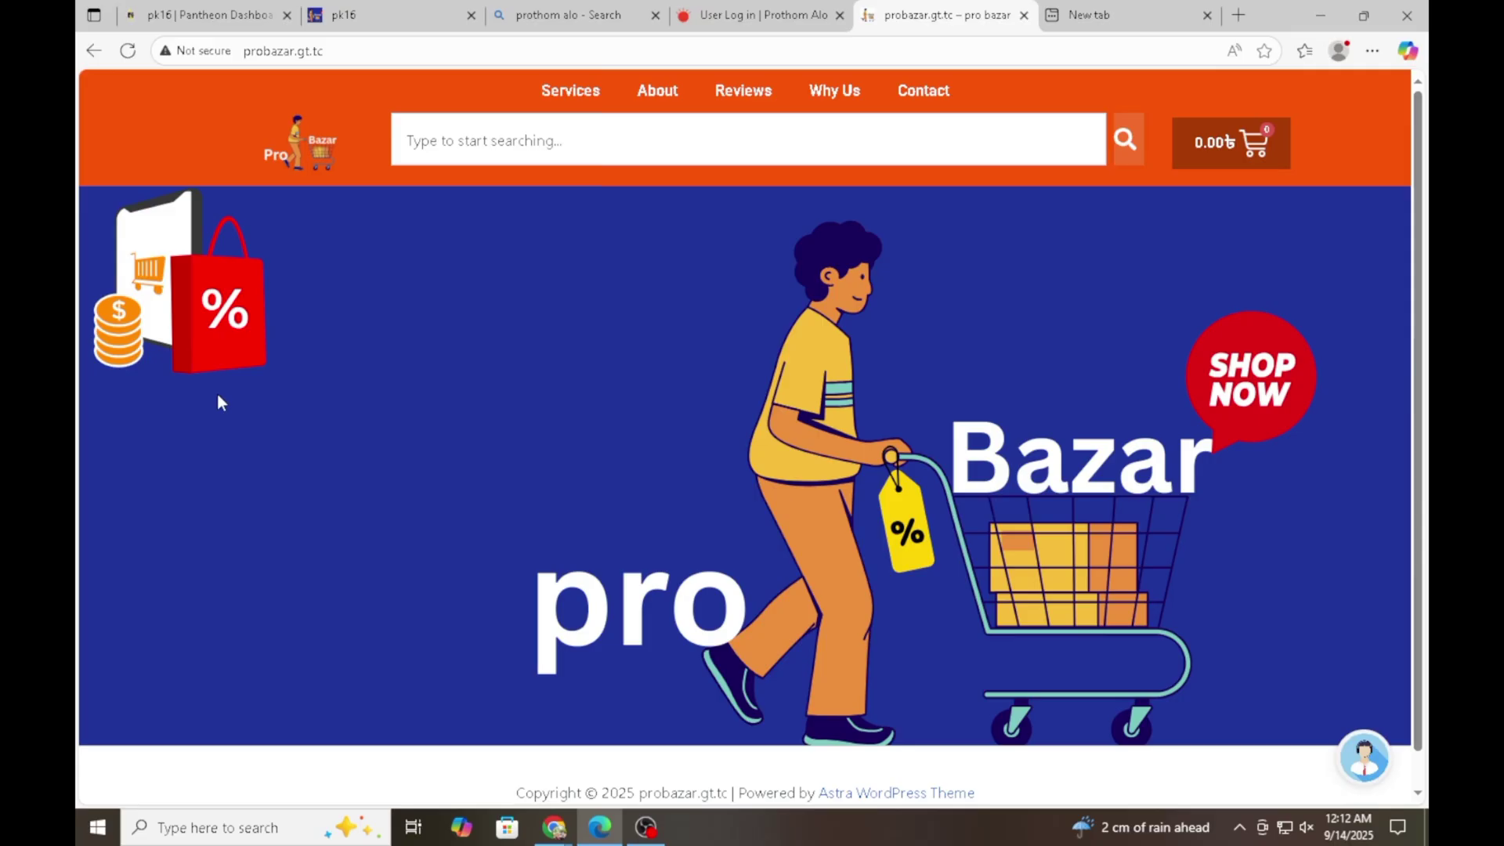
scroll(1116, 308, down, 1)
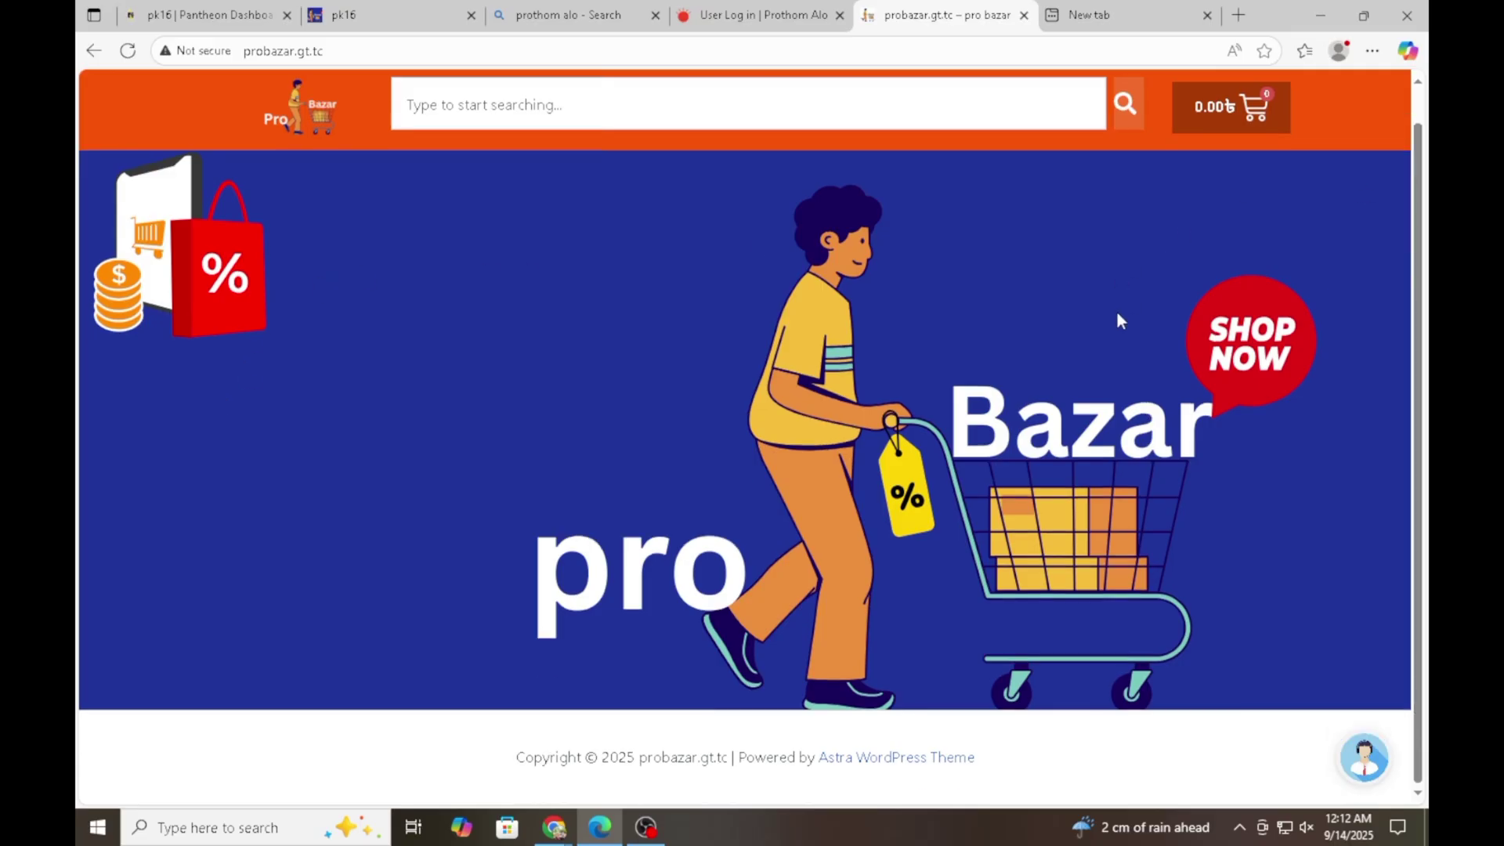
scroll(1116, 311, up, 1)
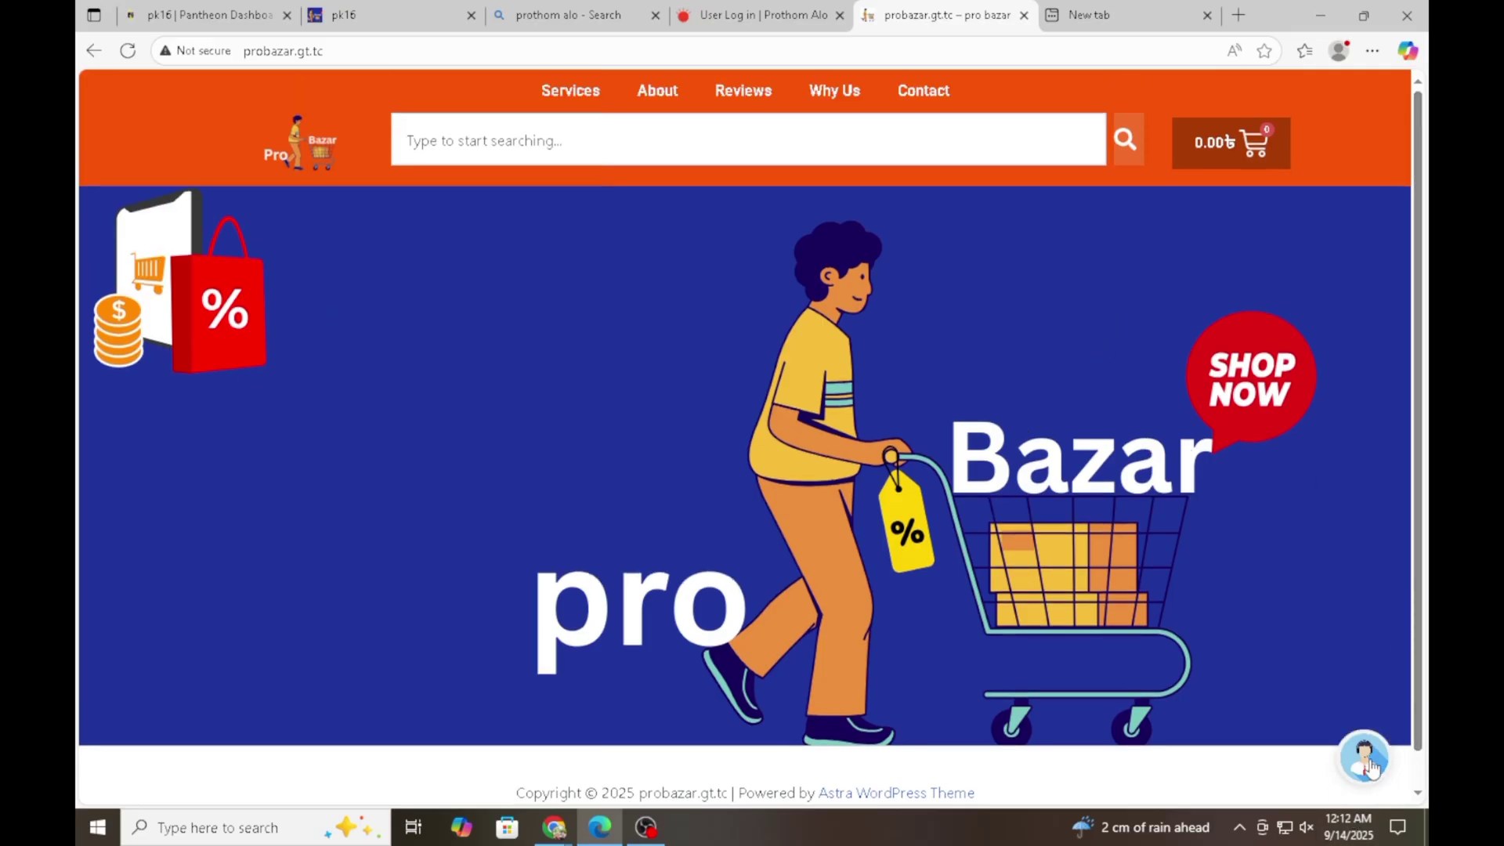